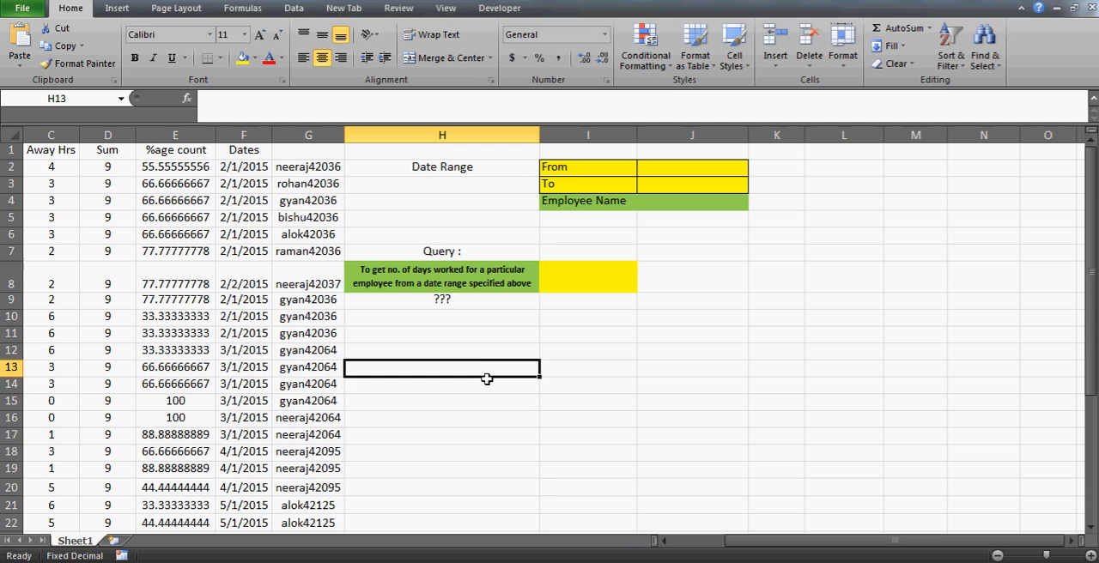
- Clear all contents of helper column G, beside the Dates column
left_click(356, 321)
left_click(232, 197)
key("Up")
key("Up")
key("Up")
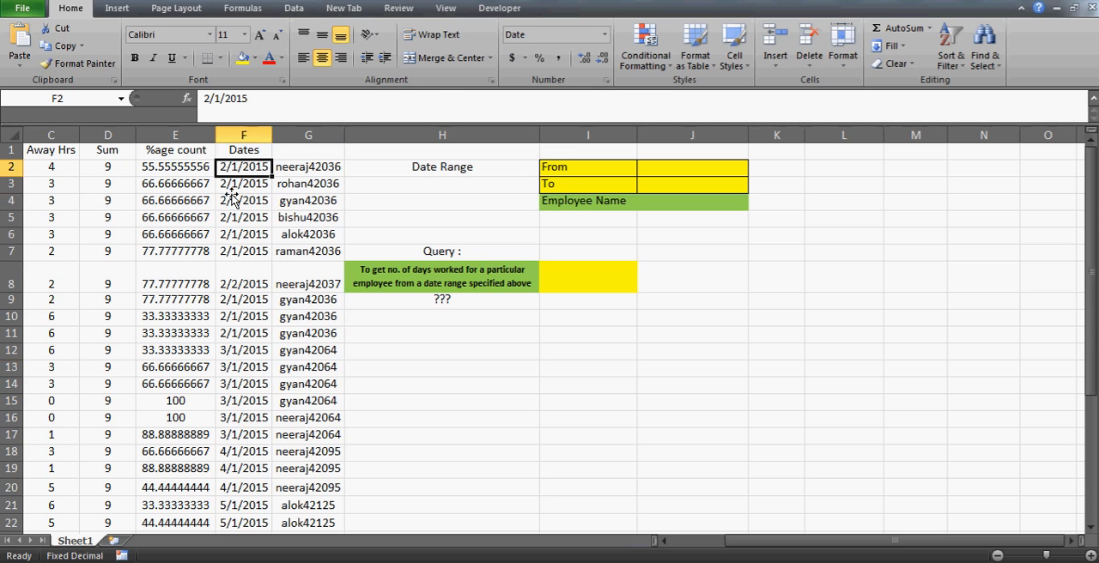
key("Left")
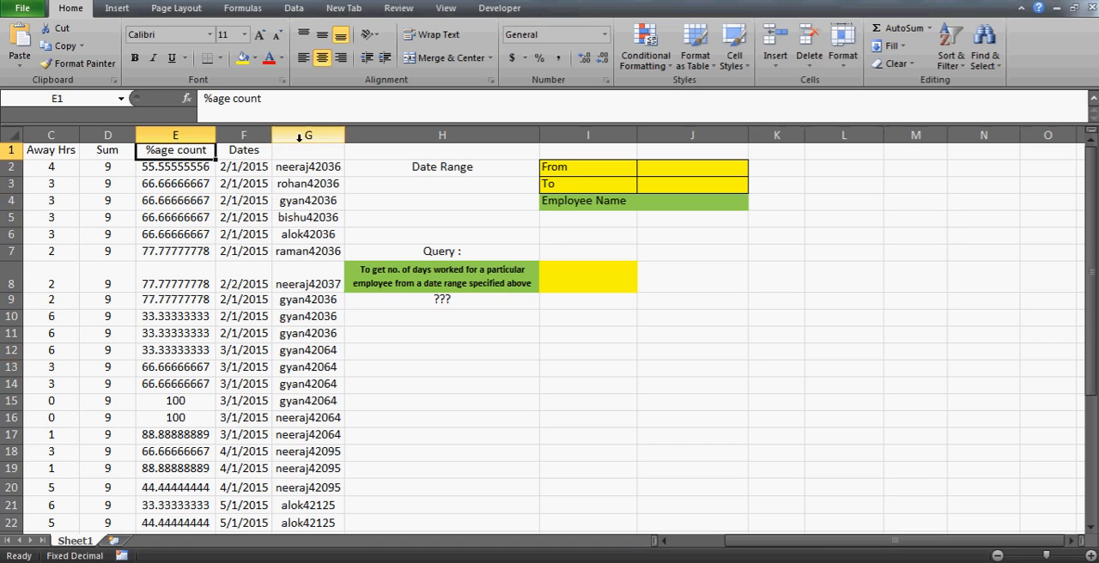
left_click(318, 129)
key("Delete")
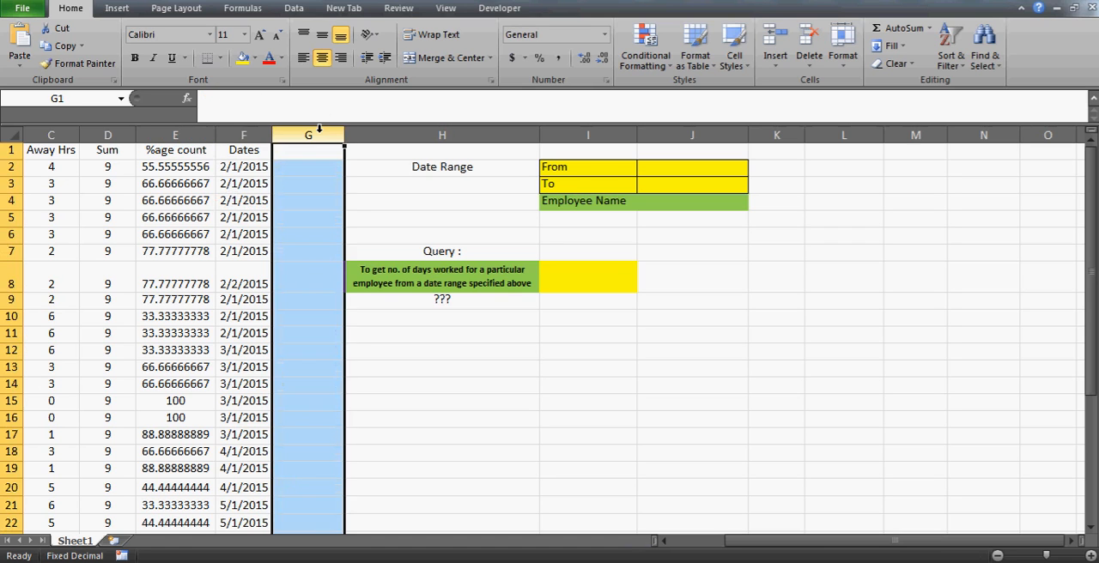
- Auto-fit the width of column A so the full Employee Name header shows
key("Left")
key("Home")
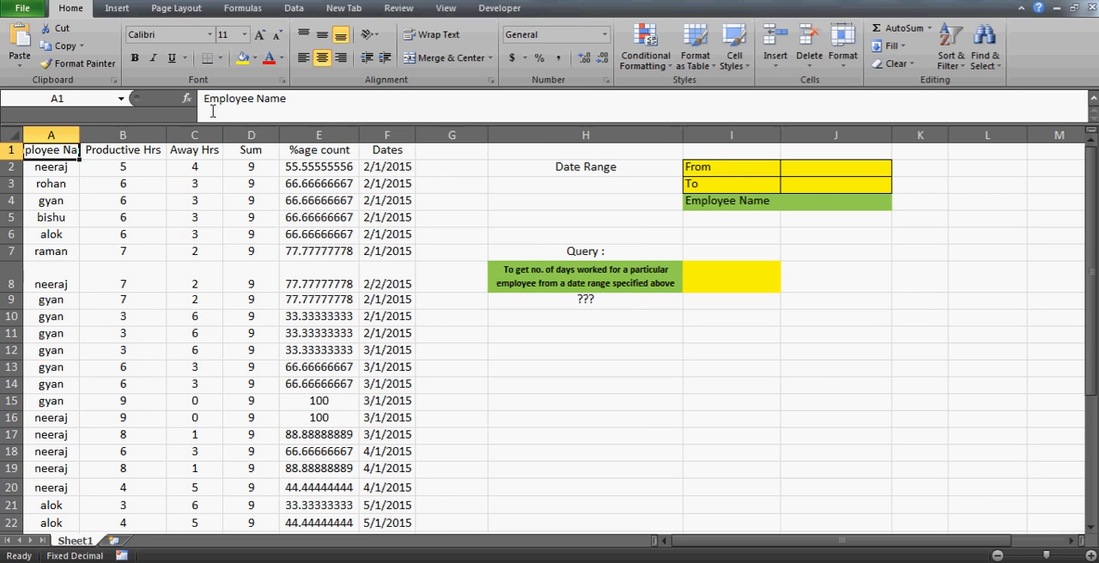
double_click(81, 129)
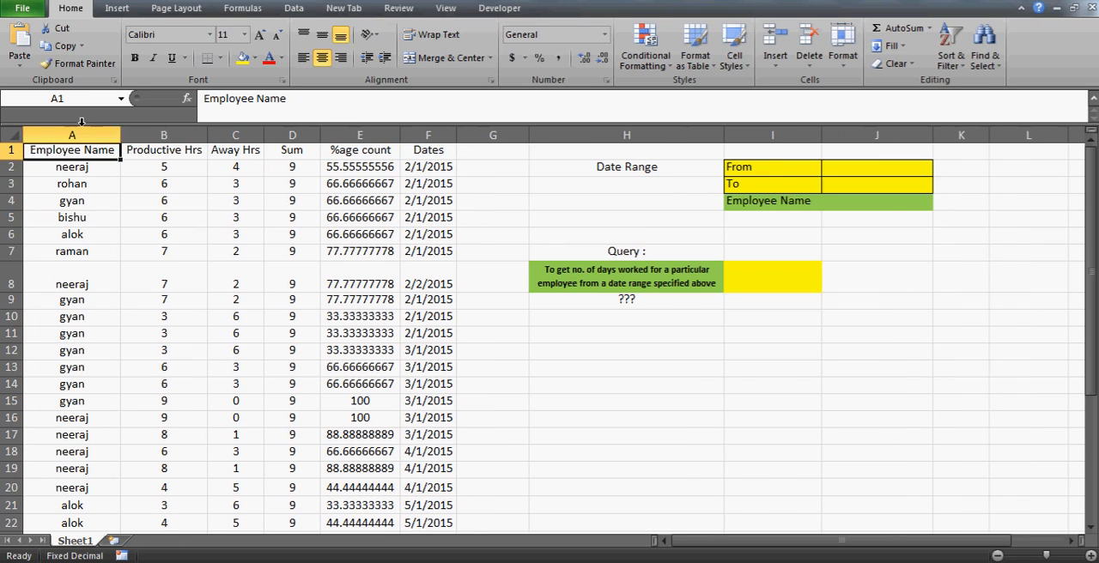
left_click(244, 154)
key("Right")
key("Right")
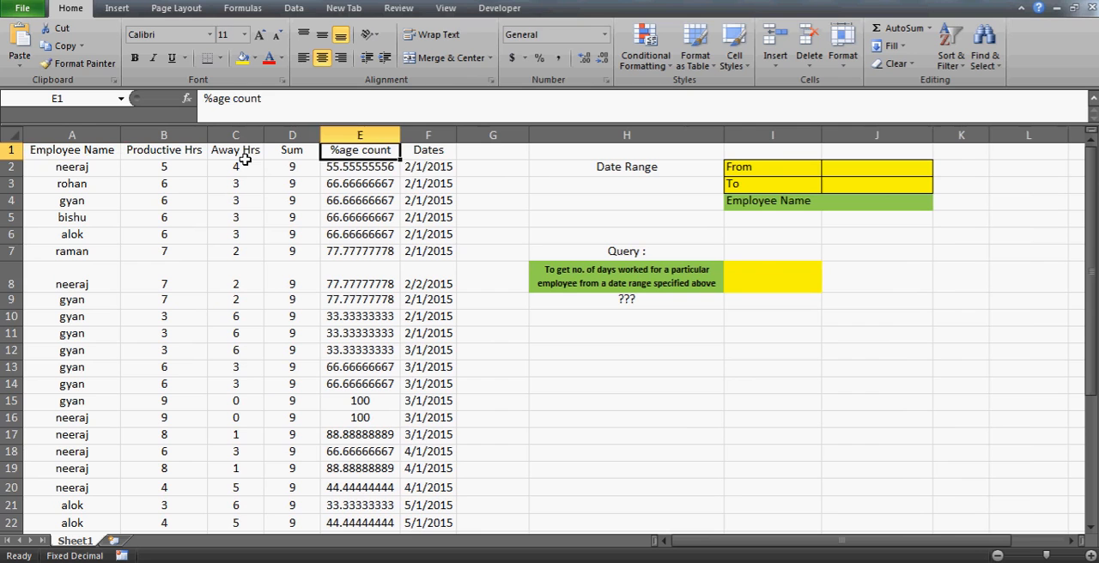
key("Right")
key("Down")
key("Up")
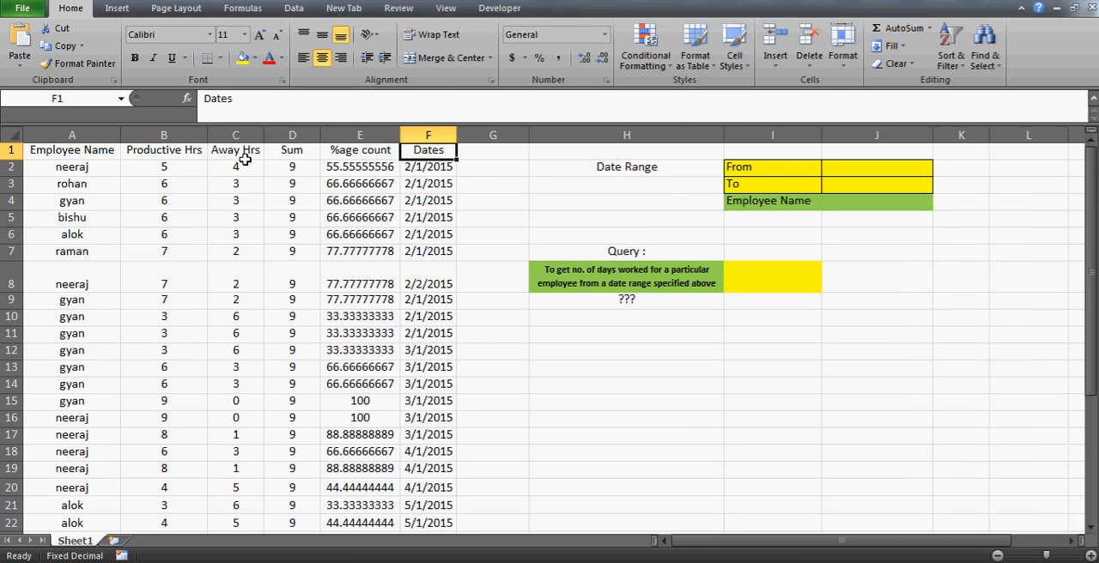
- Enter 8/15/2015 as both the From date in J2 and the To date in J3
key("Right")
key("Right")
key("Right")
key("Right")
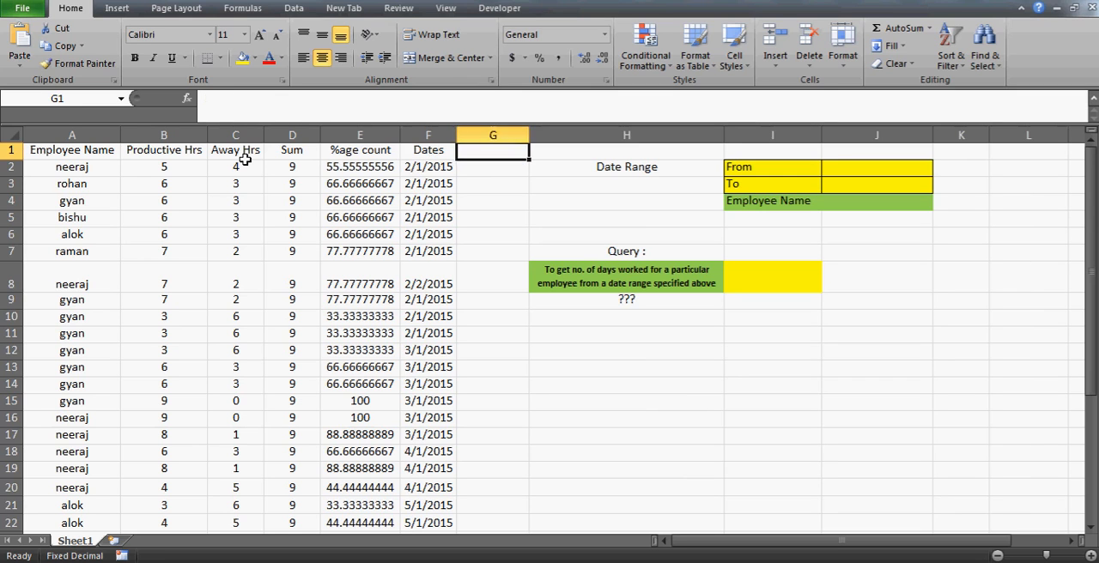
key("Down")
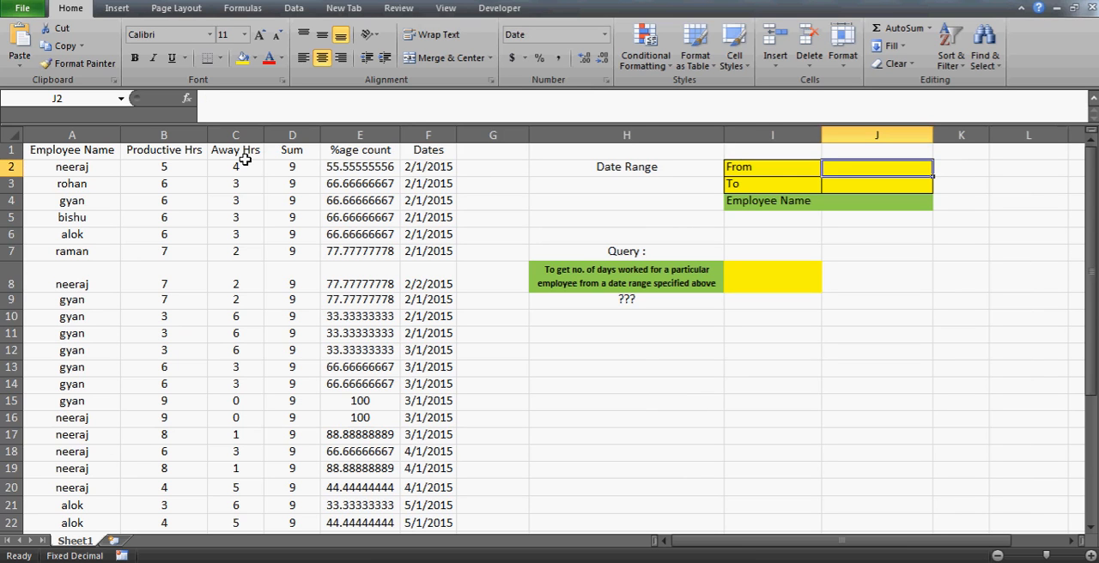
type("8/15/2015")
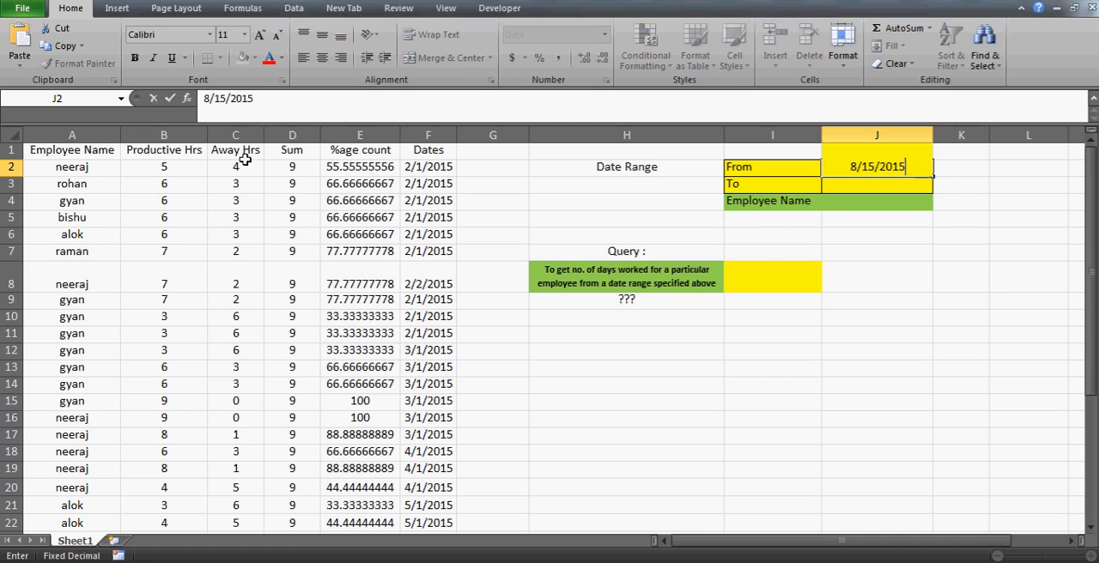
key("Return")
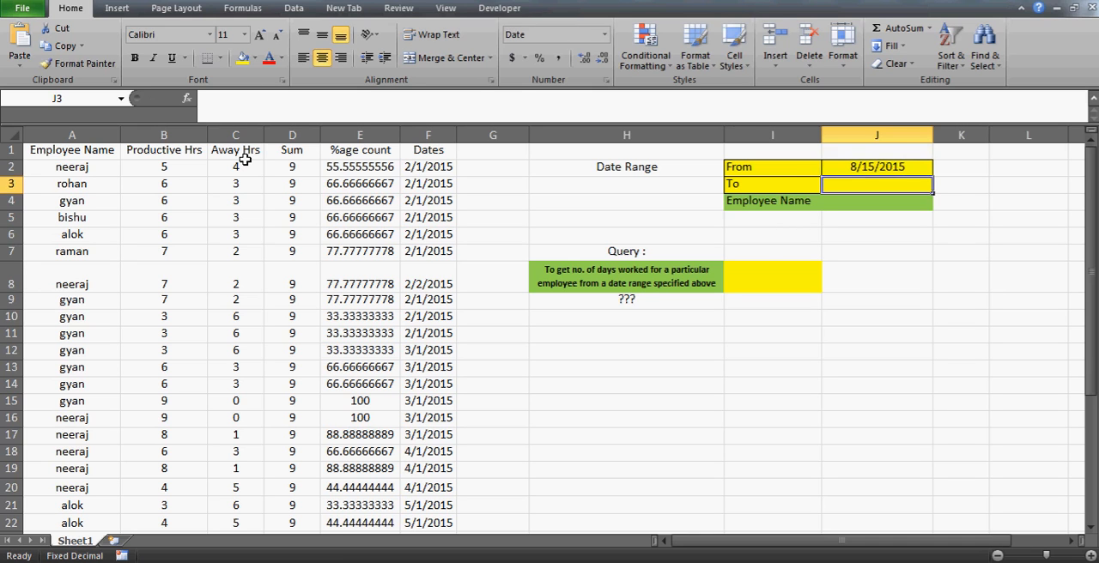
type("8/15/2015")
key("Return")
- Set the From date in J2 to 8/1/2015
key("Up")
key("Up")
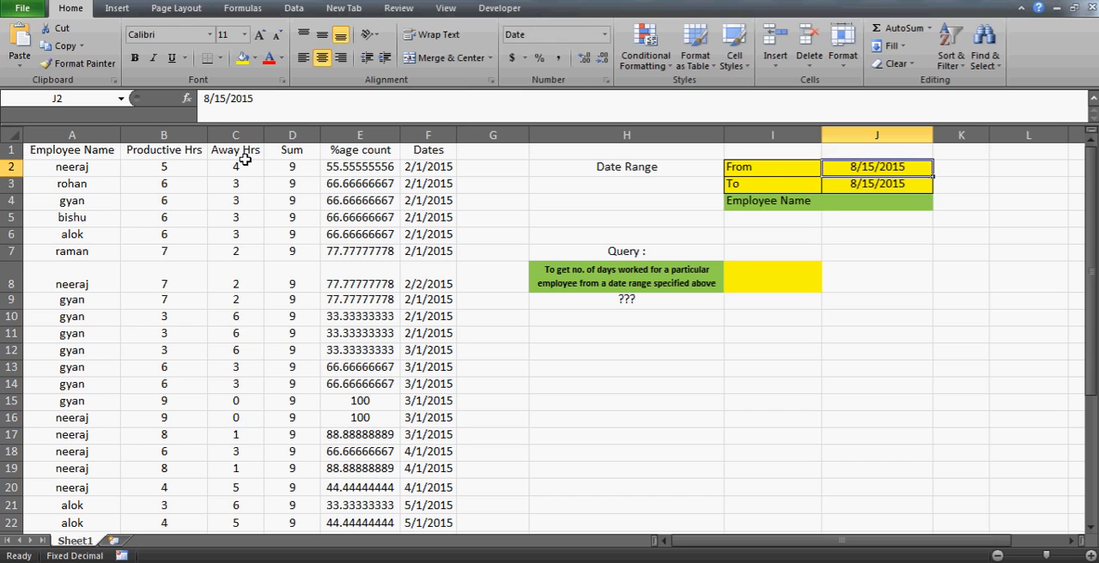
left_click(227, 101)
key("BackSpace")
key("Return")
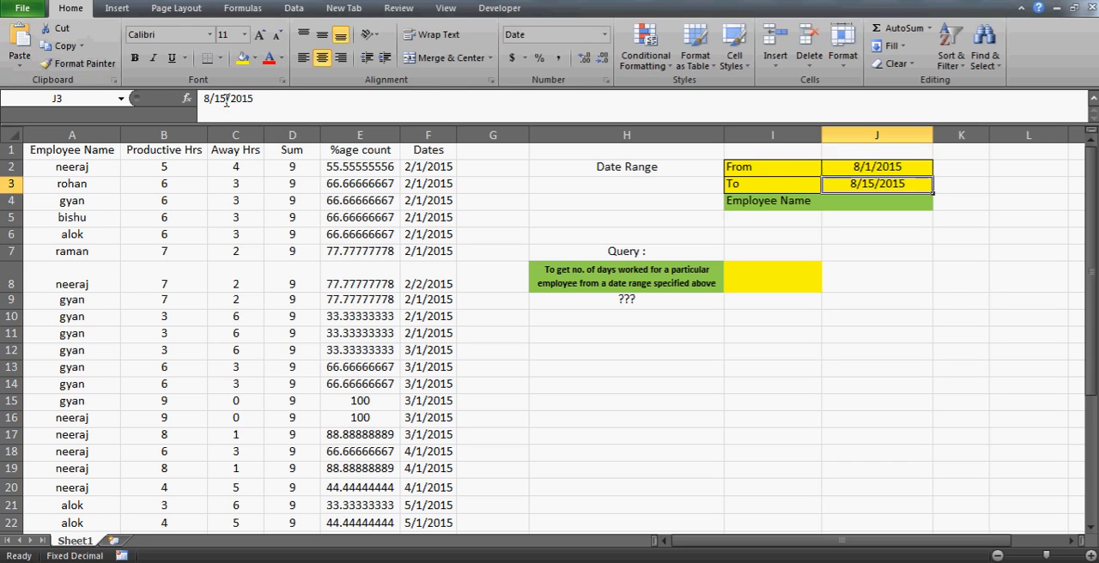
- Enter the employee's name in cell J4 next to the Employee Name label
left_click(873, 201)
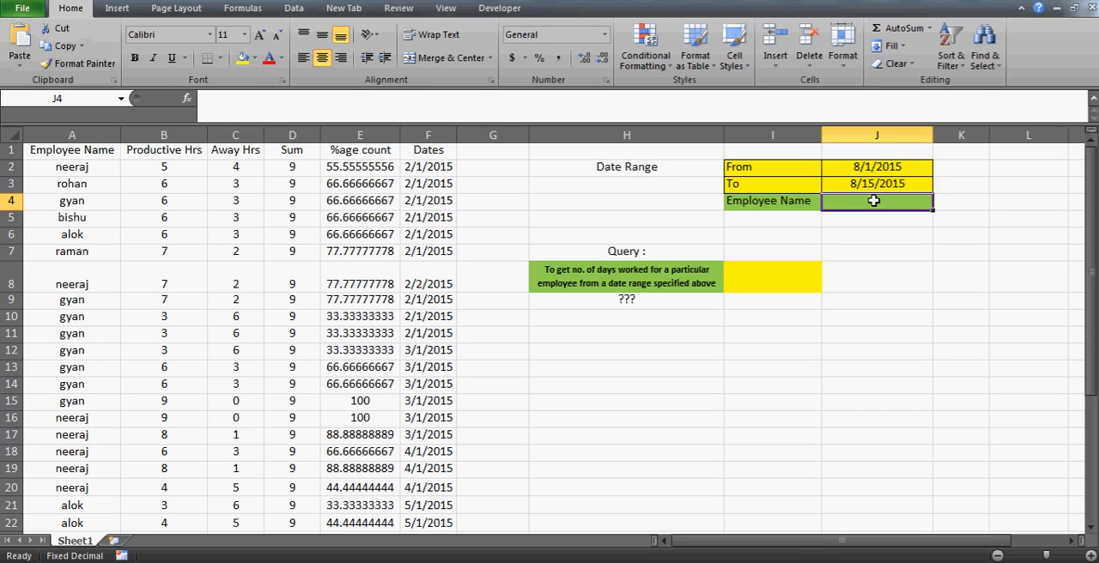
type("neeraj")
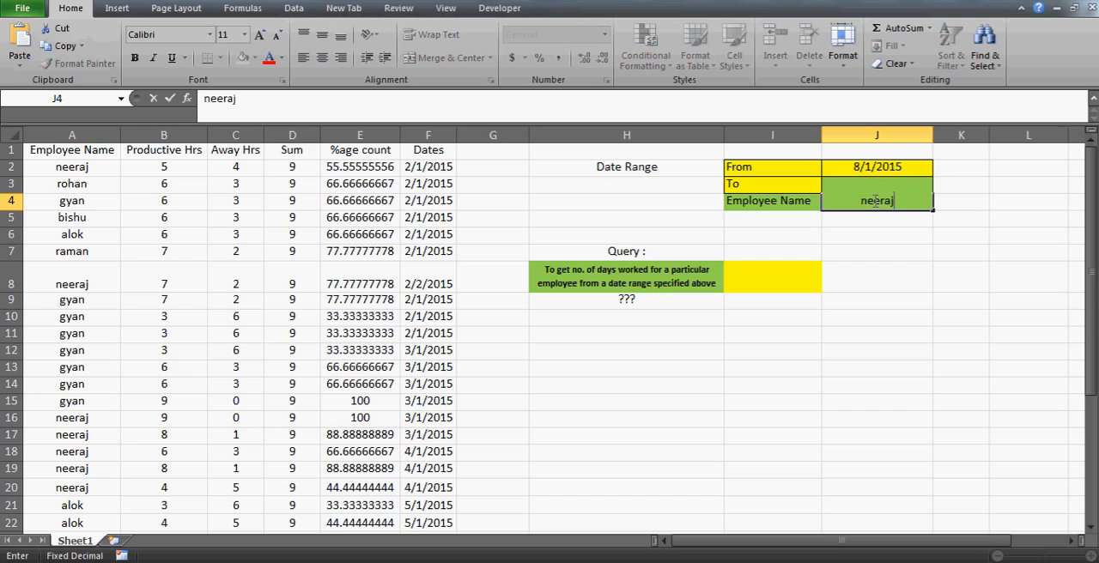
key("Return")
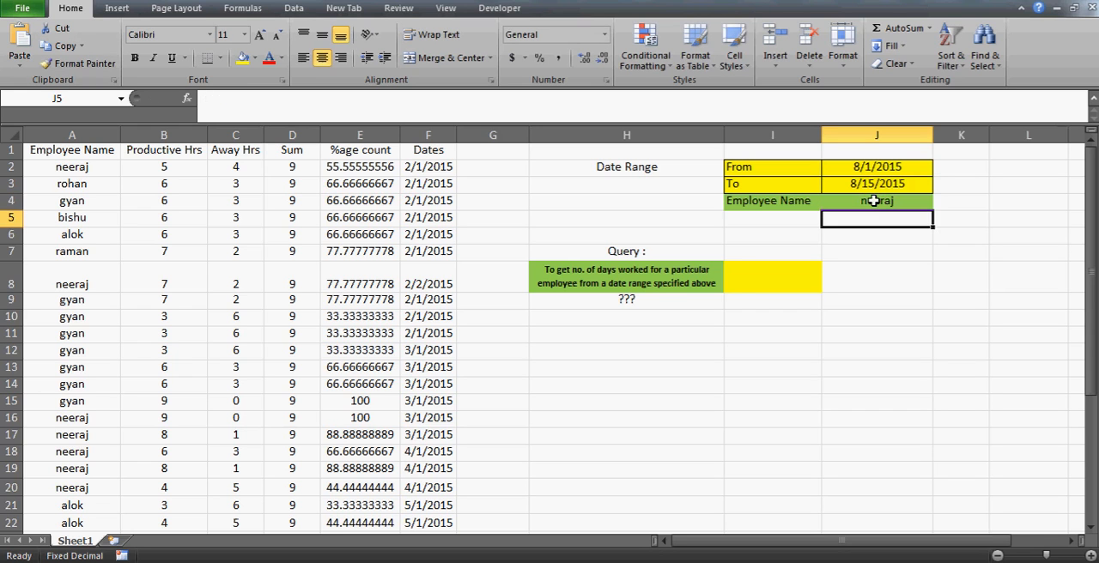
left_click(744, 292)
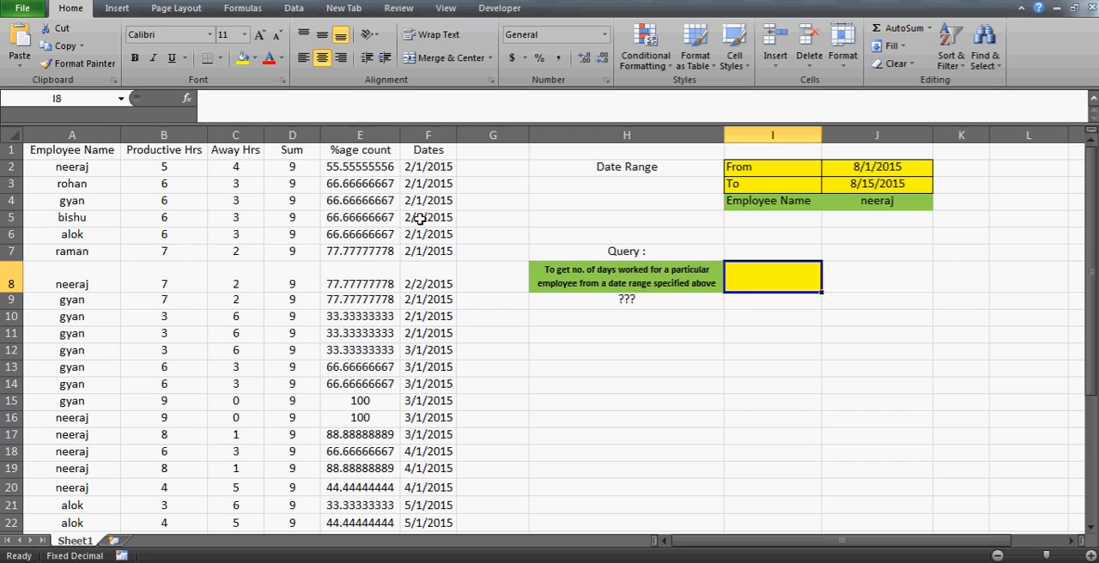
left_click(492, 152)
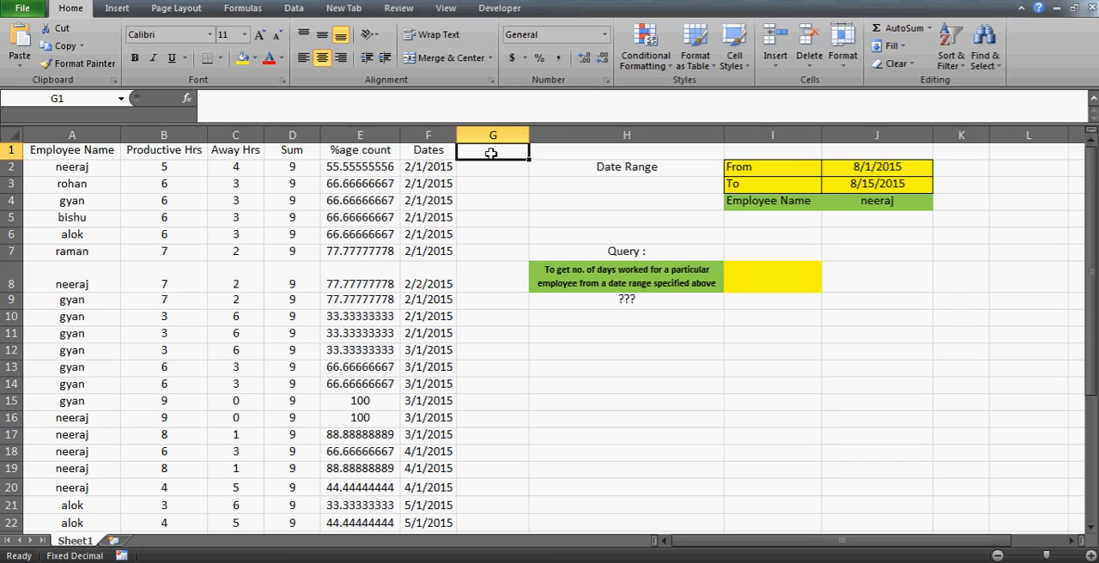
left_click(71, 133)
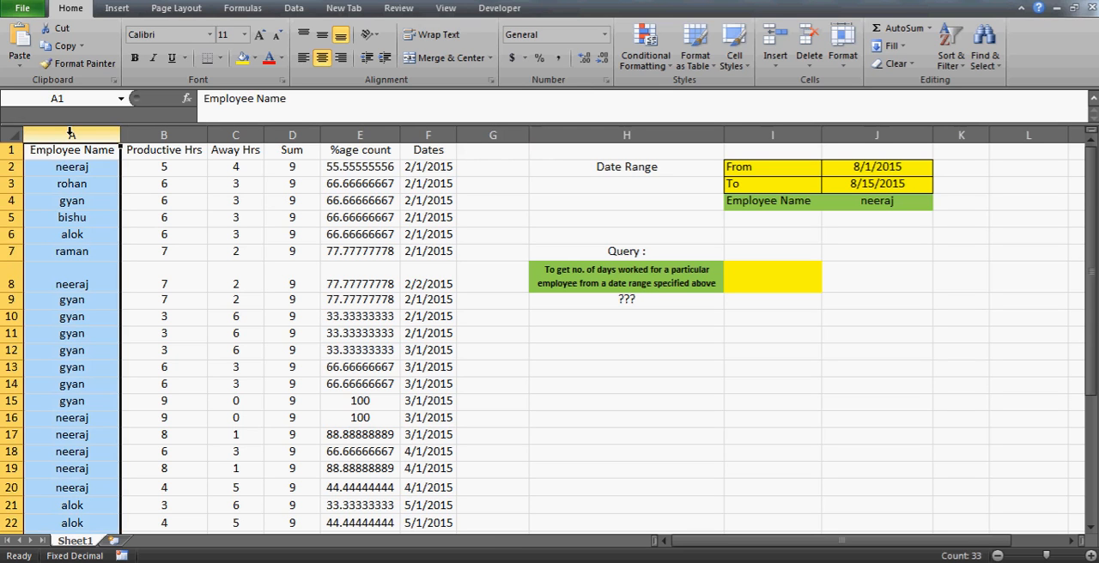
left_click(77, 151)
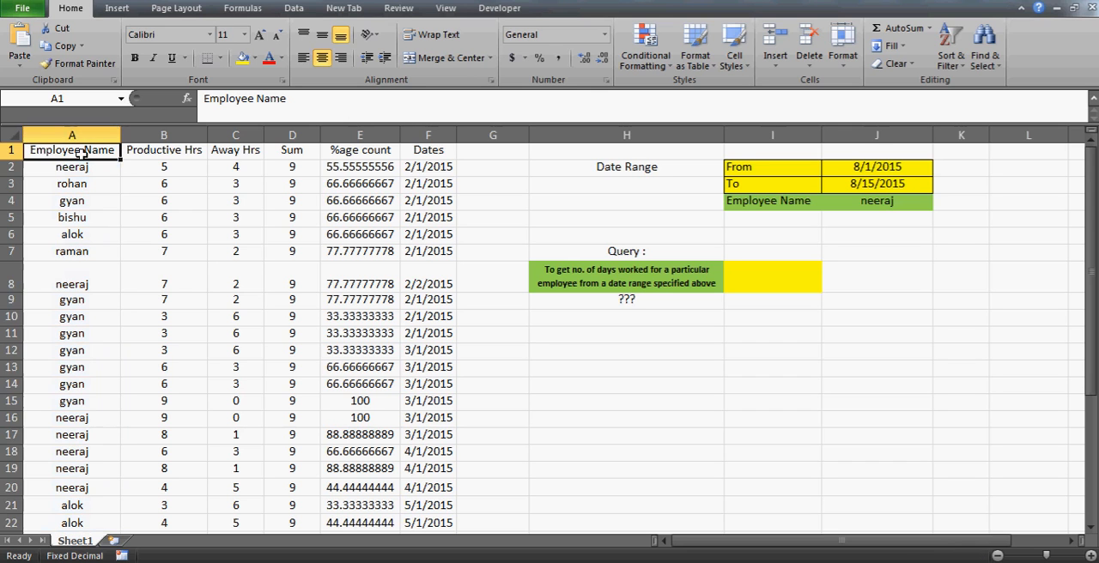
left_click(432, 148)
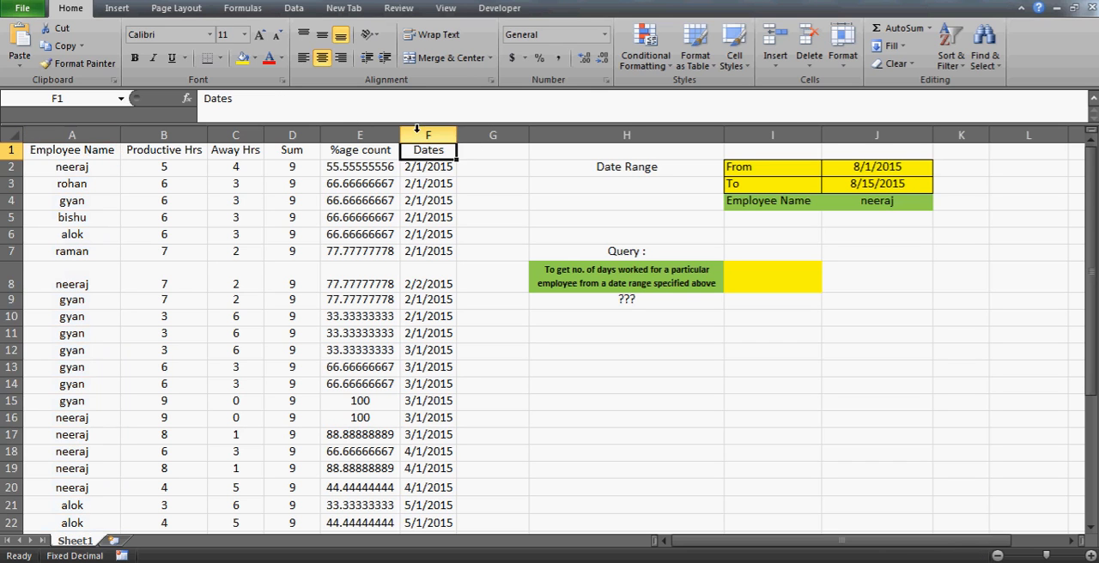
- Make the entire Dates column F and Employee Name column A bold
left_click(418, 134)
key("ctrl+b")
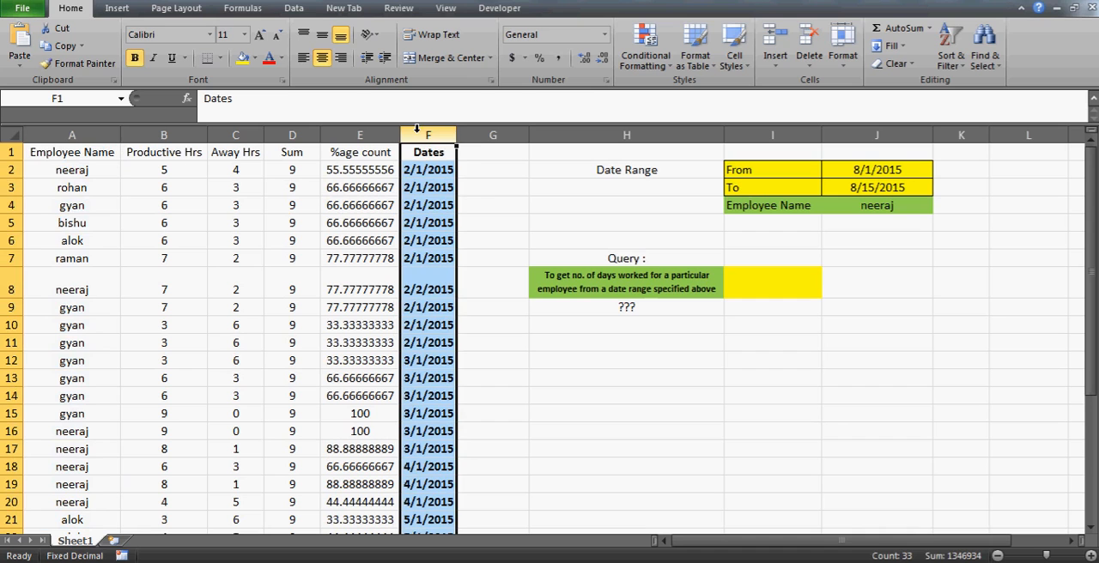
left_click(75, 134)
key("ctrl+b")
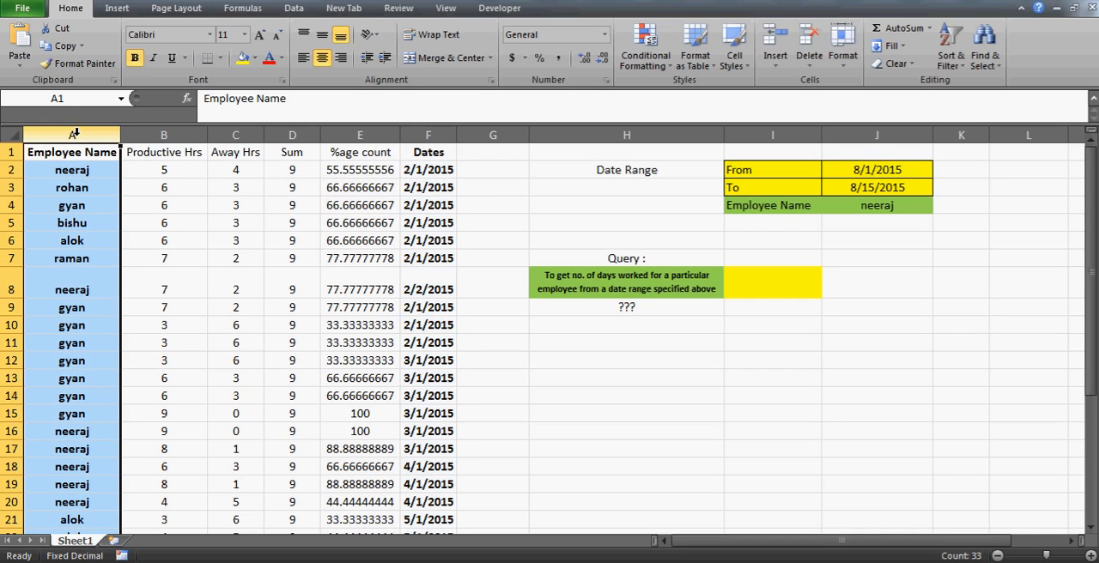
left_click(168, 201)
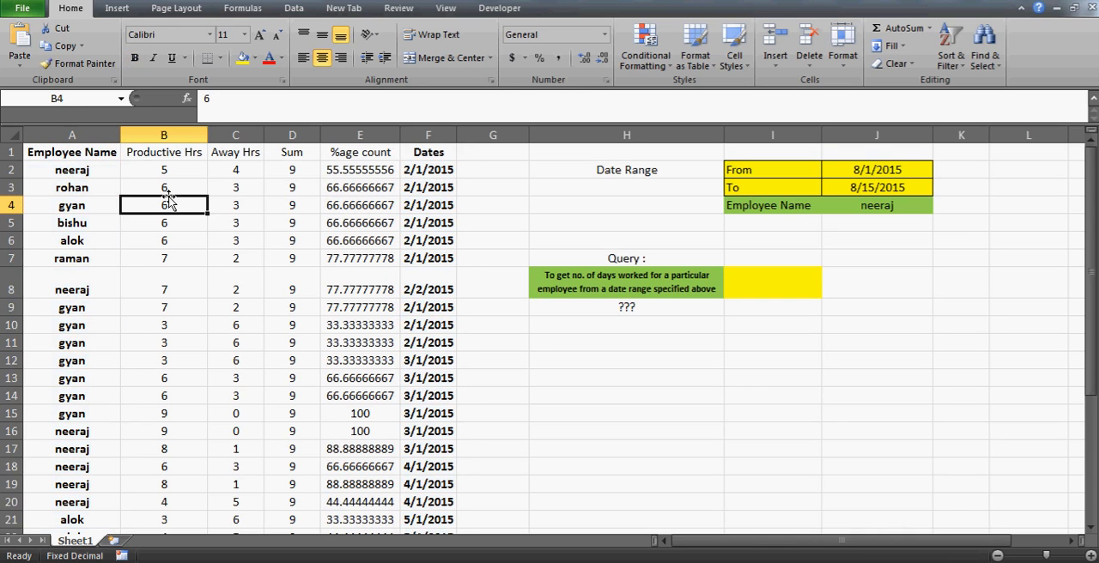
left_click(79, 172)
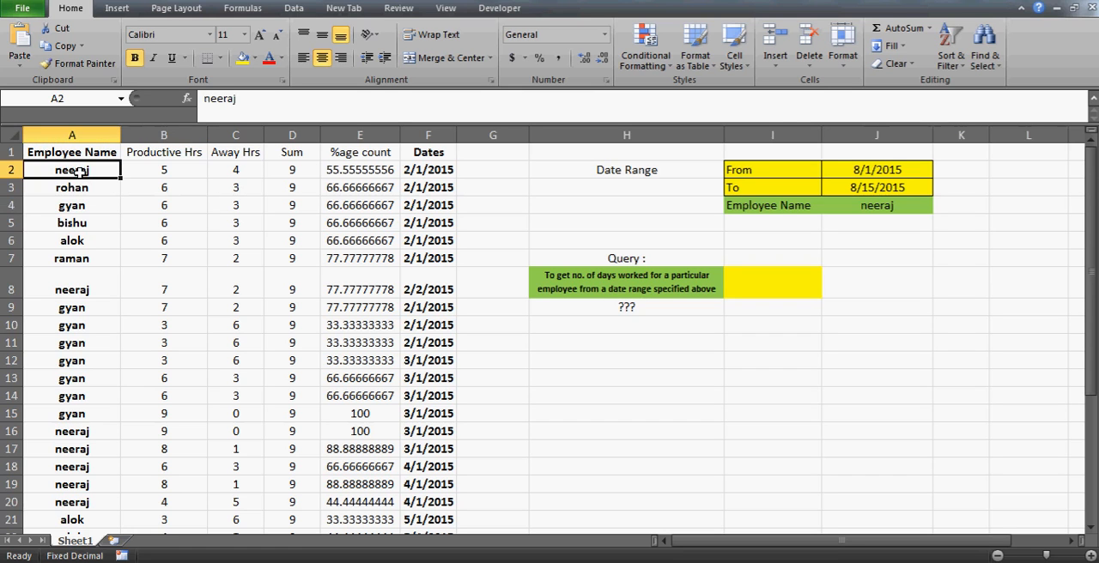
left_click(863, 206)
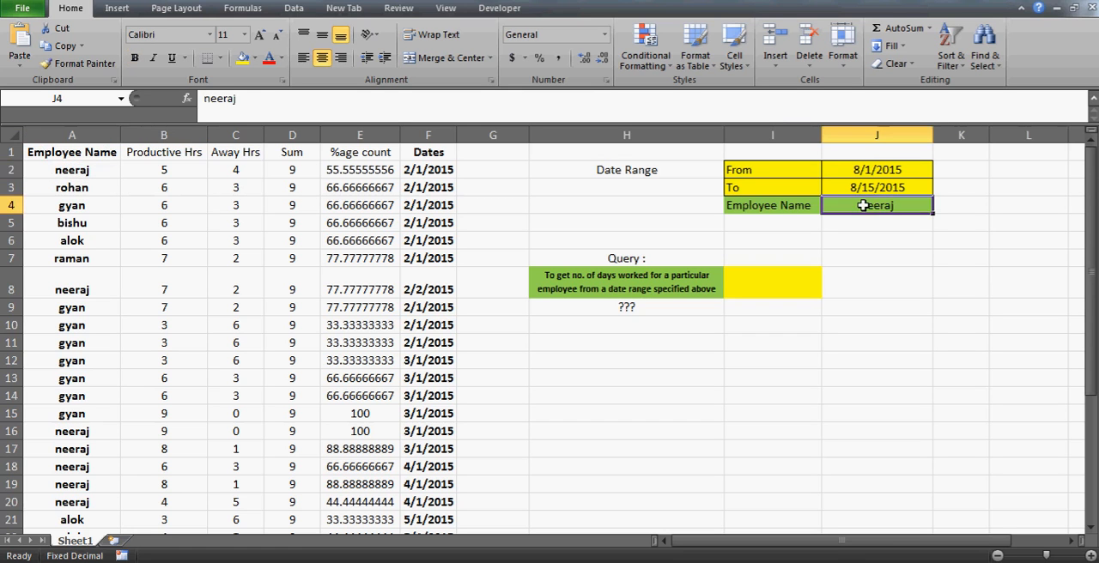
left_click(894, 169)
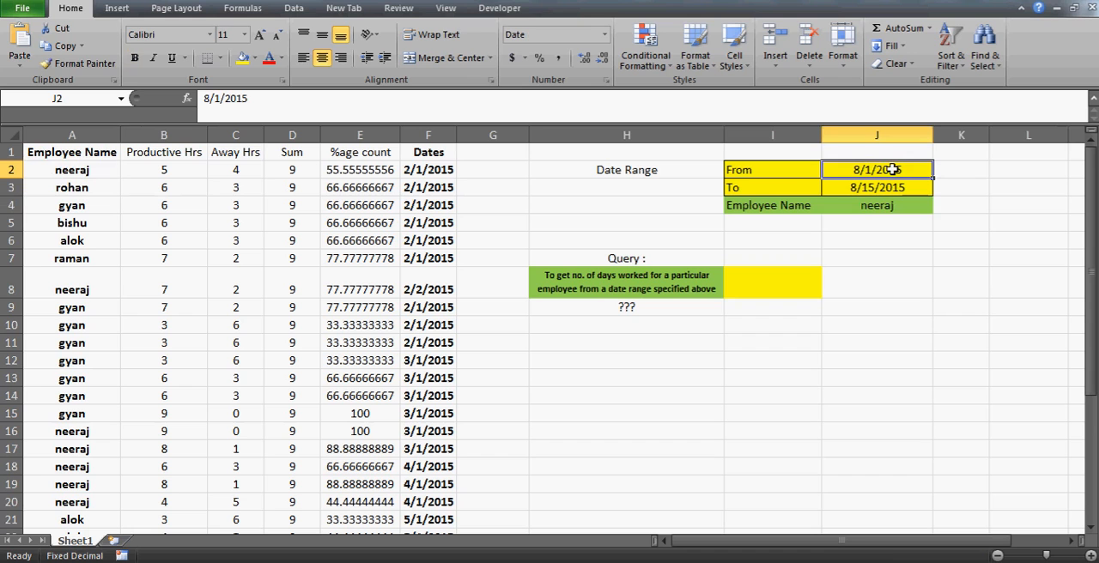
key("shift+Down")
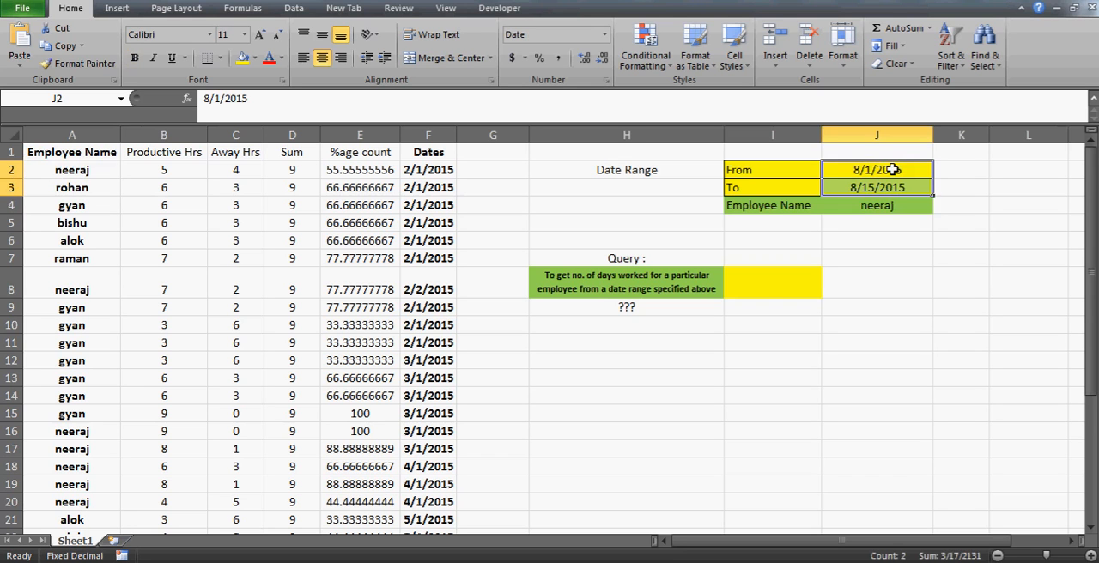
left_click(764, 284)
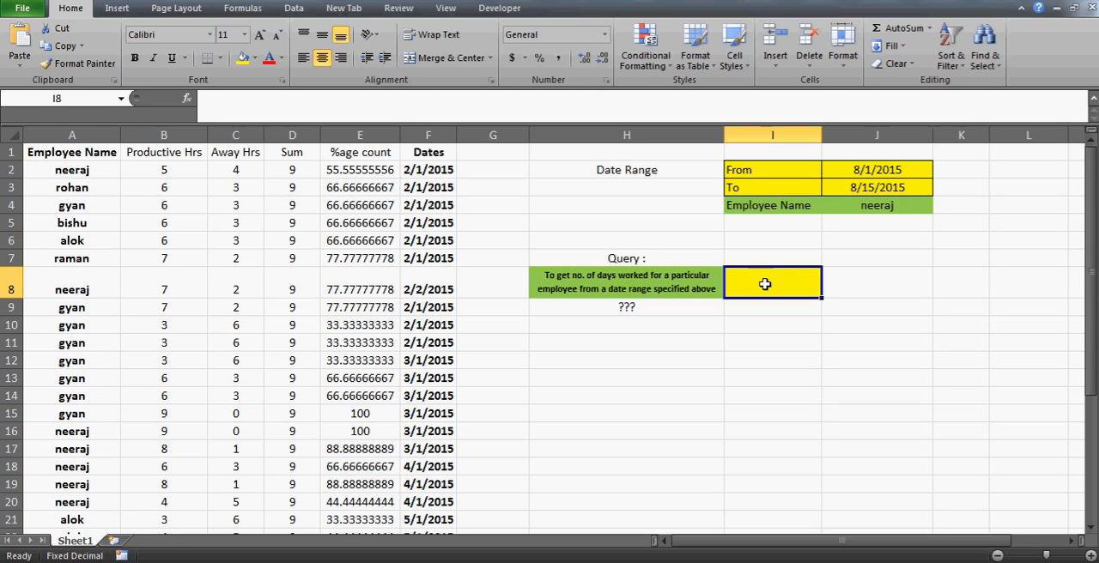
- Turn on AutoFilter for the data table's header row, starting from Employee Name
left_click(83, 152)
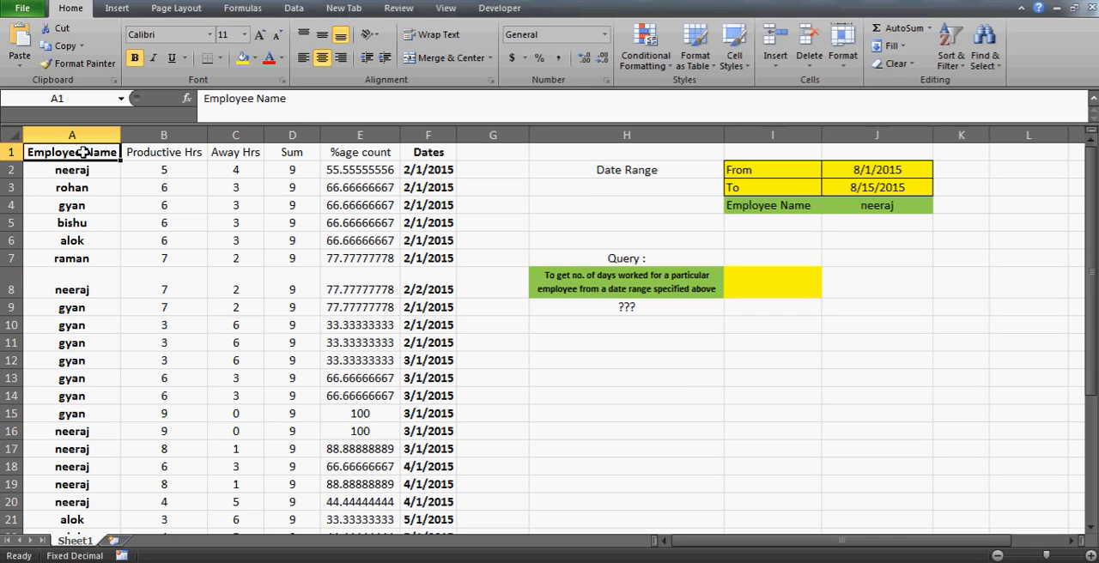
key("alt+d")
key("f")
key("f")
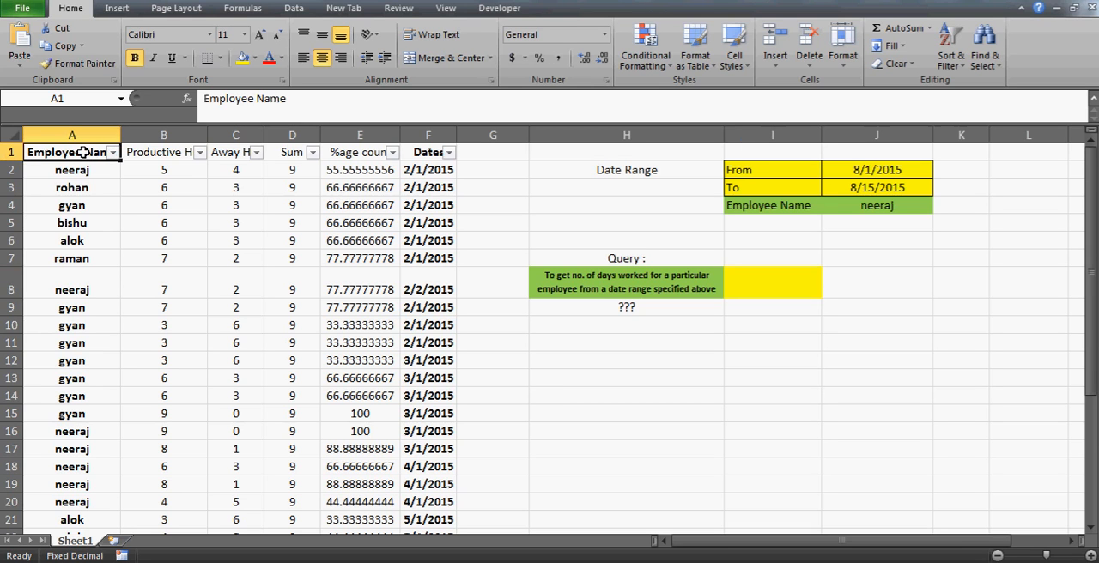
- Filter the Dates column to show only the records from February 1, 2015
left_click(416, 171)
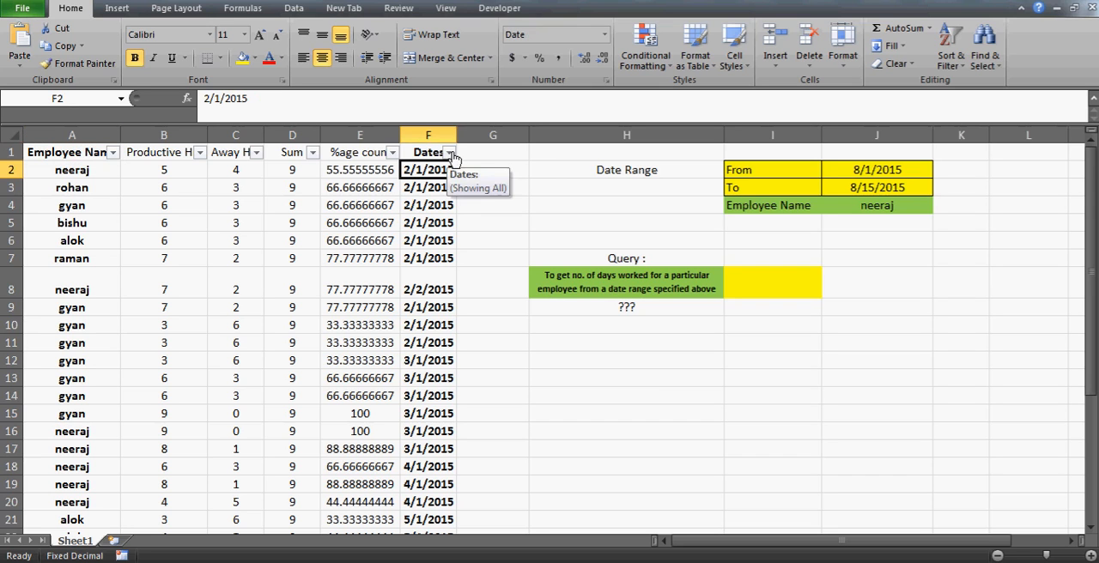
left_click(450, 154)
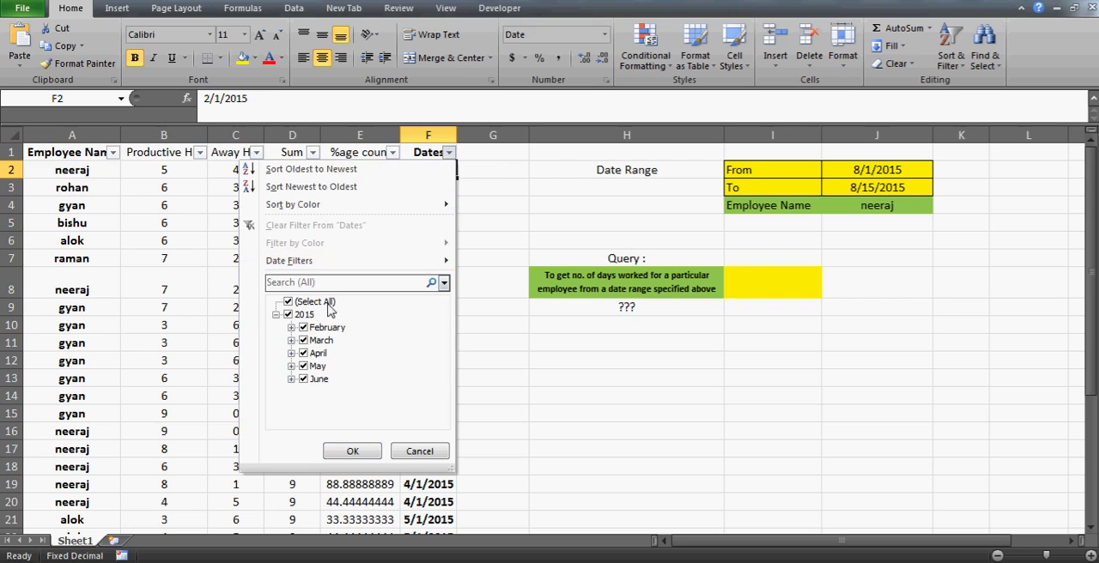
left_click(289, 315)
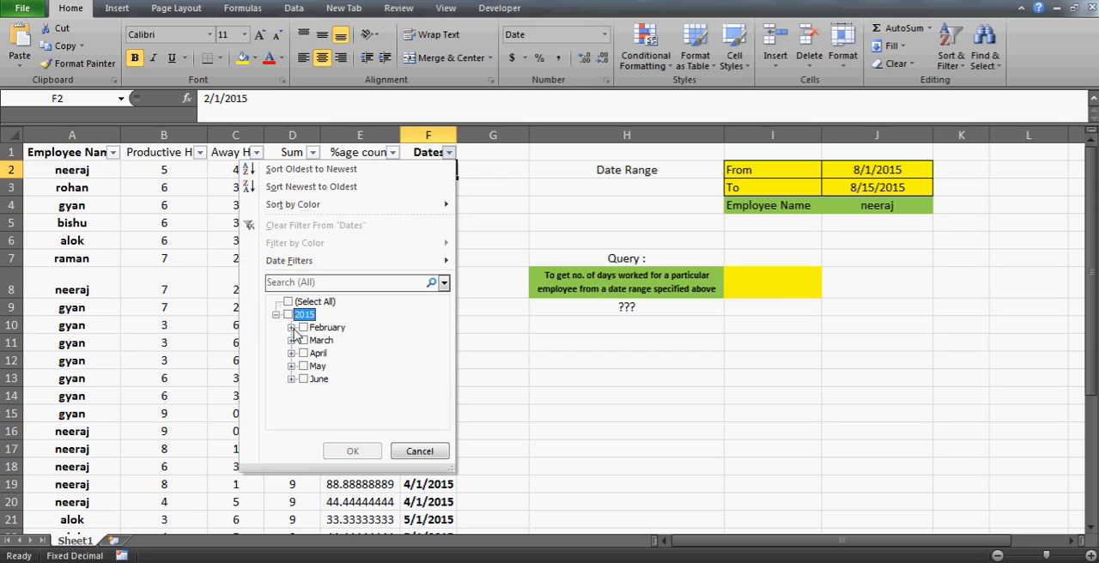
left_click(292, 328)
left_click(323, 342)
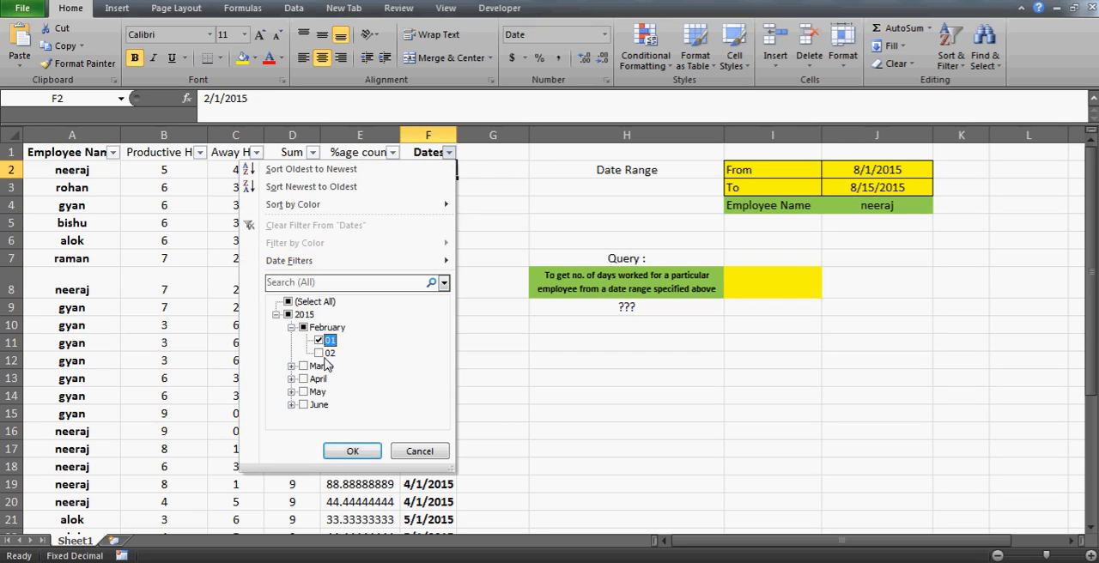
left_click(353, 452)
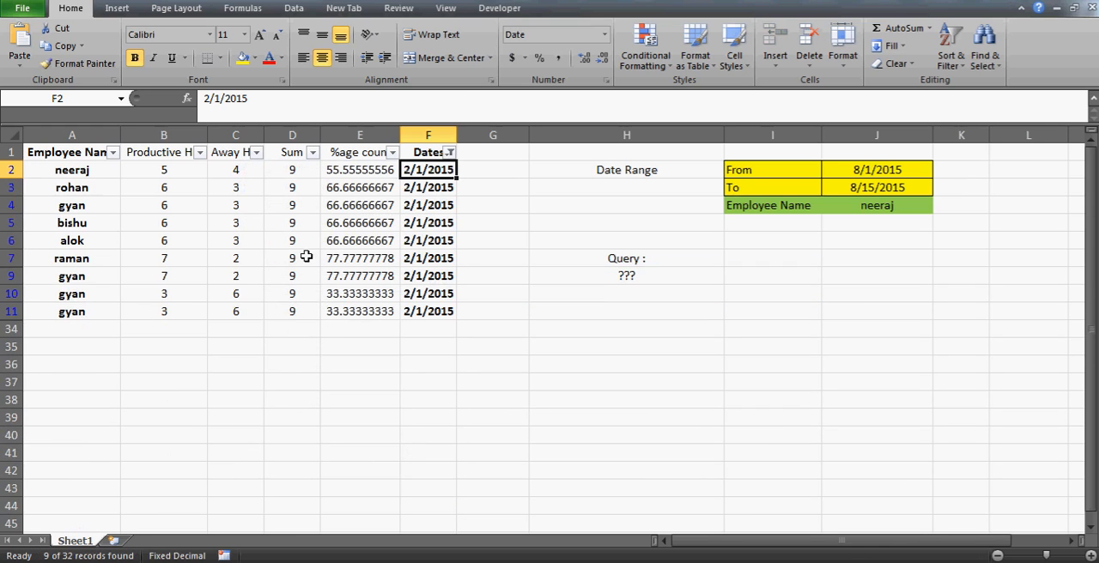
- Filter the Employee Name column to show only the employee named in J4
left_click(112, 152)
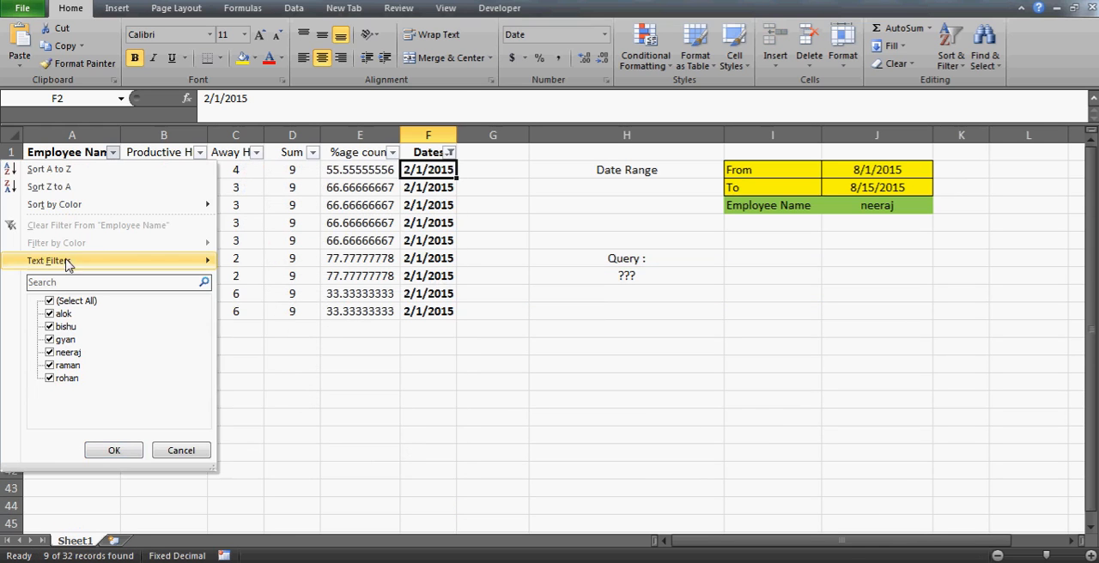
left_click(50, 301)
left_click(50, 352)
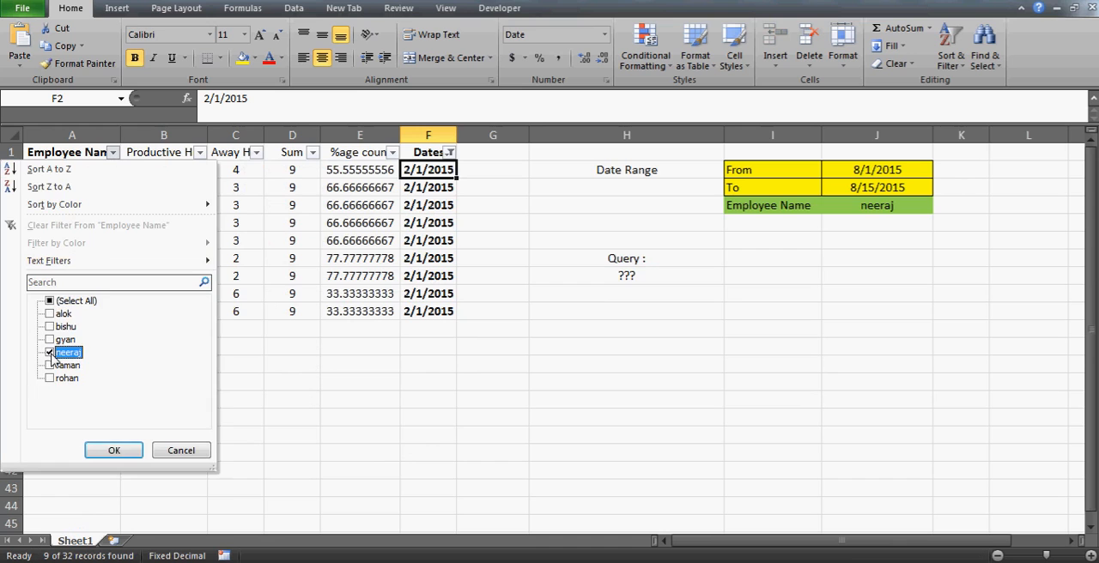
left_click(113, 448)
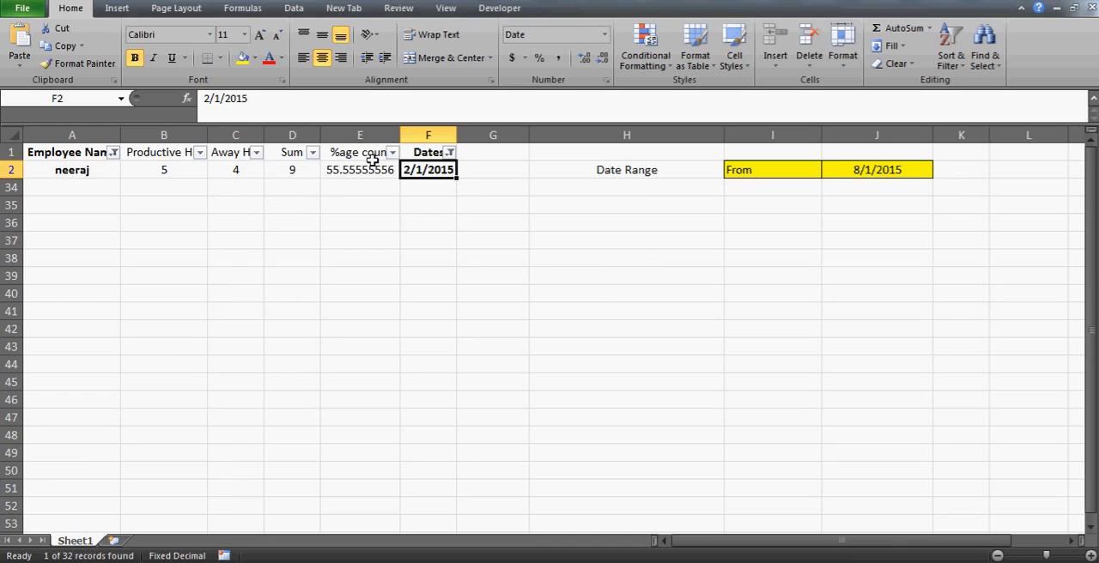
- Show all employees again in the Employee Name column, keeping the date filter
left_click(114, 153)
left_click(50, 301)
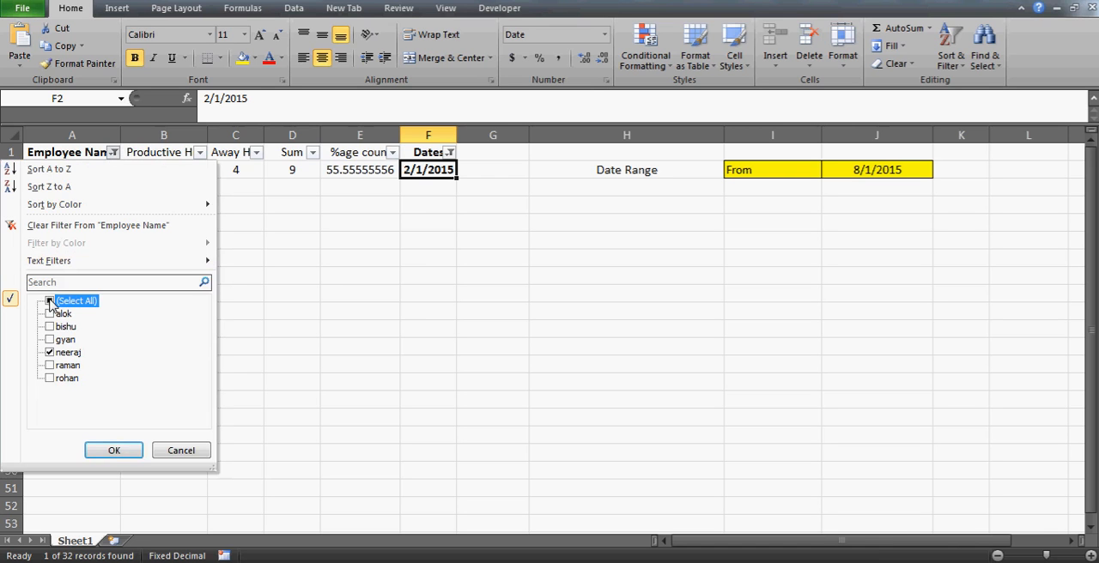
left_click(115, 450)
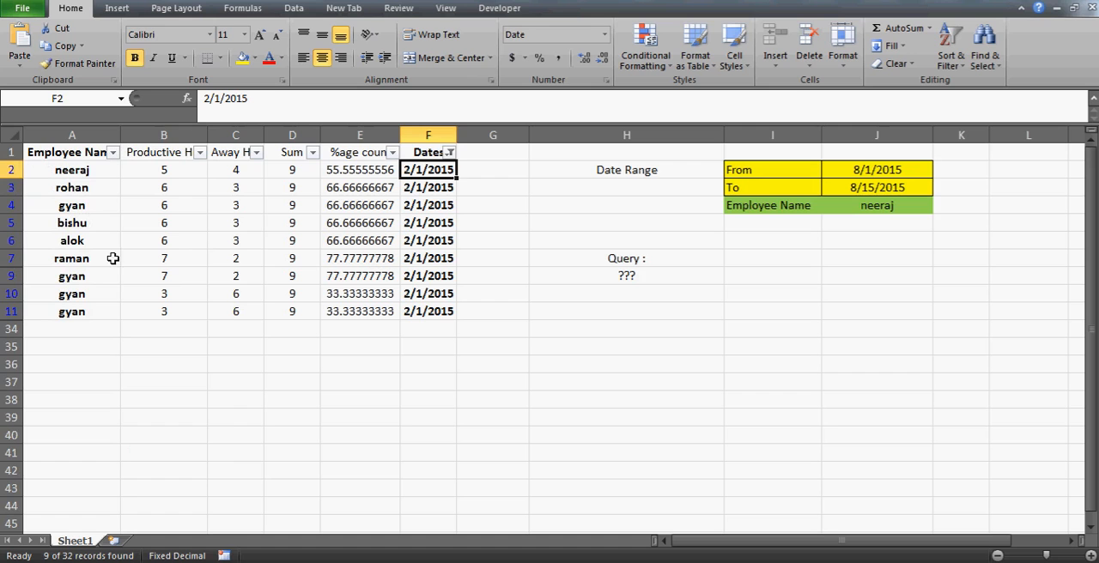
- Filter the Employee Name column to show only the employee listed in row 9, within the date-filtered records
left_click(77, 285)
key("Right")
key("Right")
key("Right")
key("Right")
key("Right")
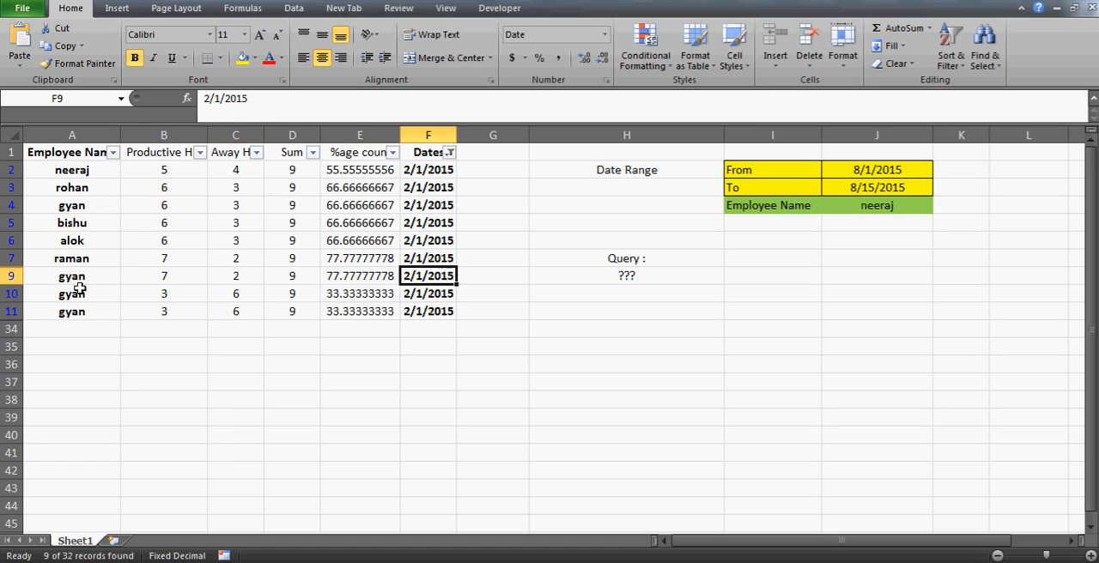
key("Left")
key("Left")
key("Left")
key("Left")
key("Left")
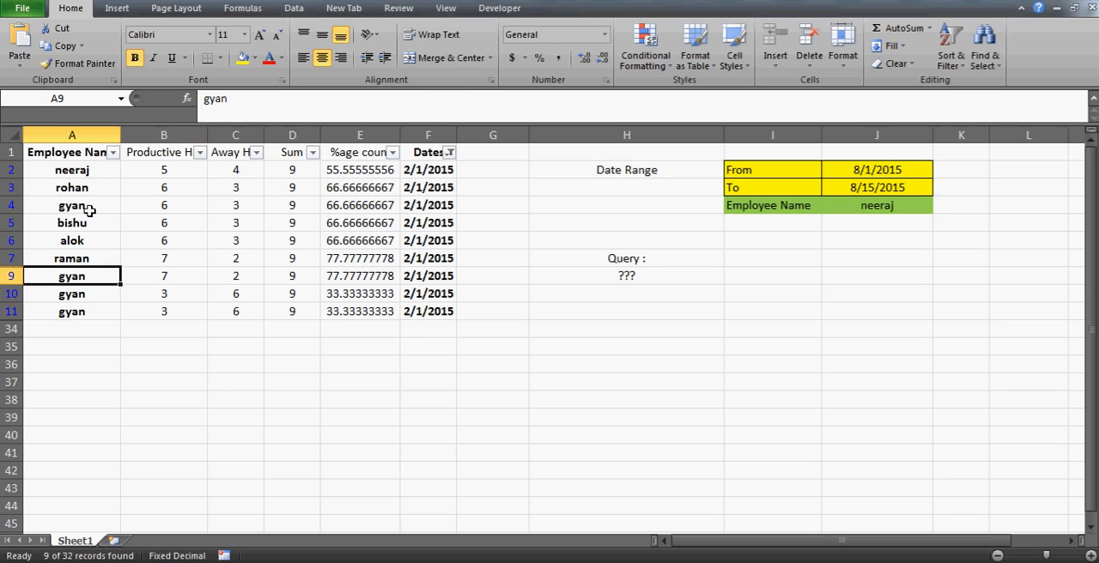
left_click(112, 152)
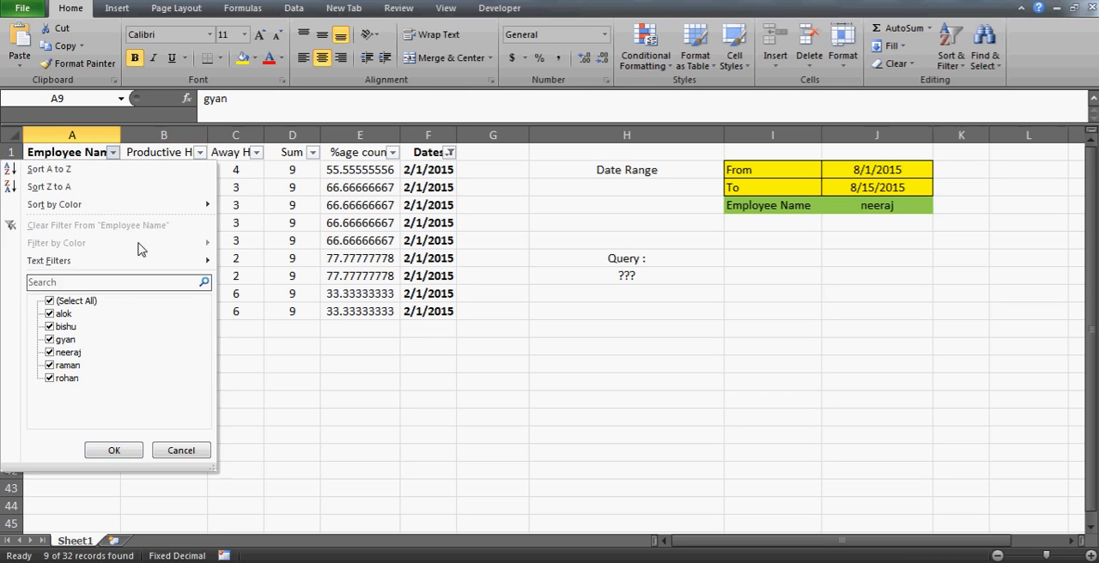
left_click(50, 301)
left_click(51, 339)
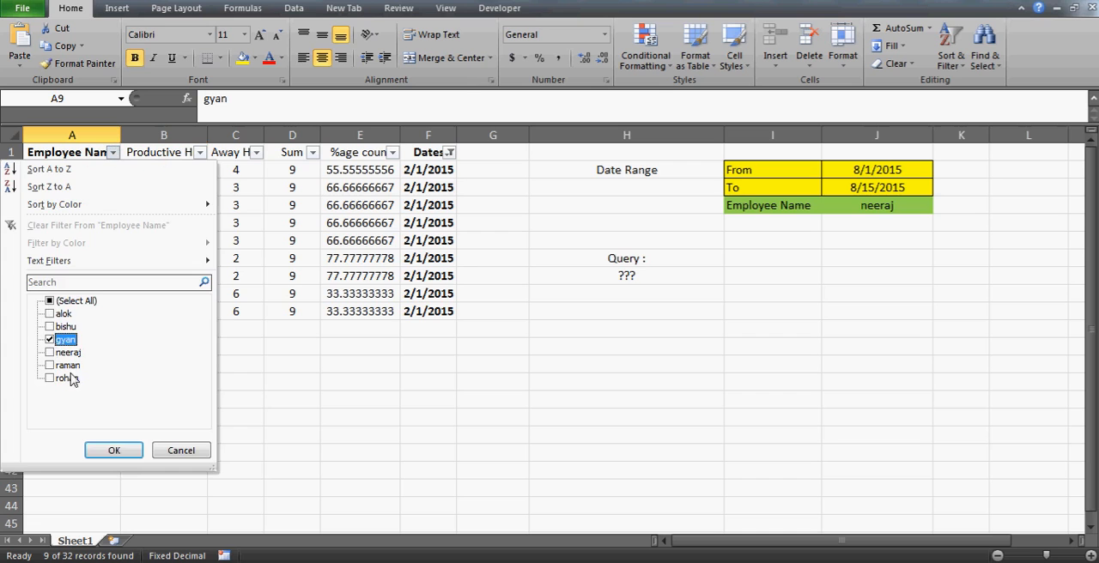
left_click(113, 451)
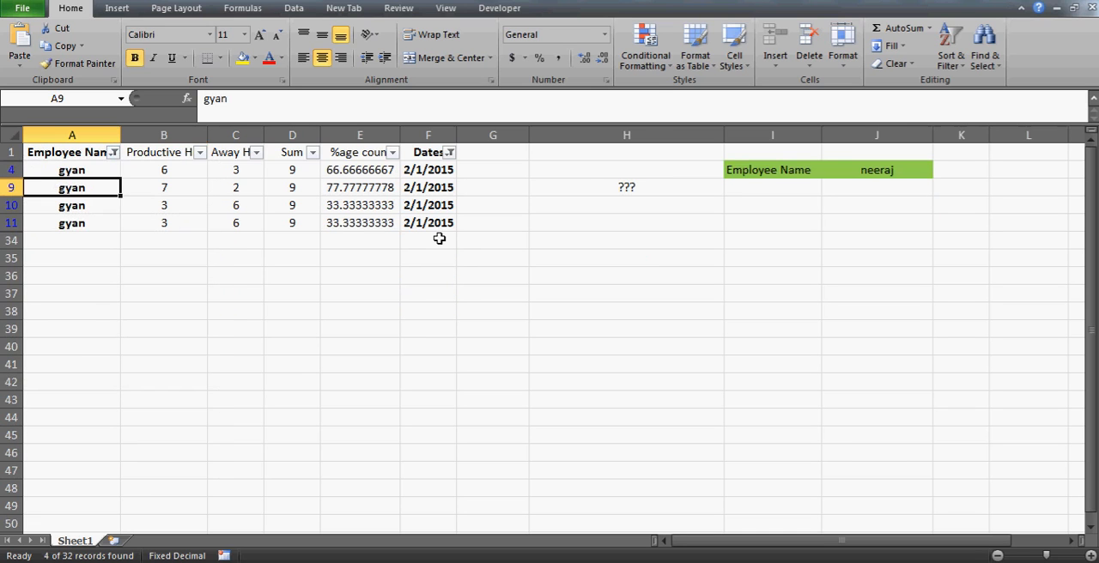
- Examine the dates repeated across the filtered employee's records in column F
key("Up")
key("Right")
key("Right")
key("Right")
key("Right")
key("Right")
key("Down")
key("Down")
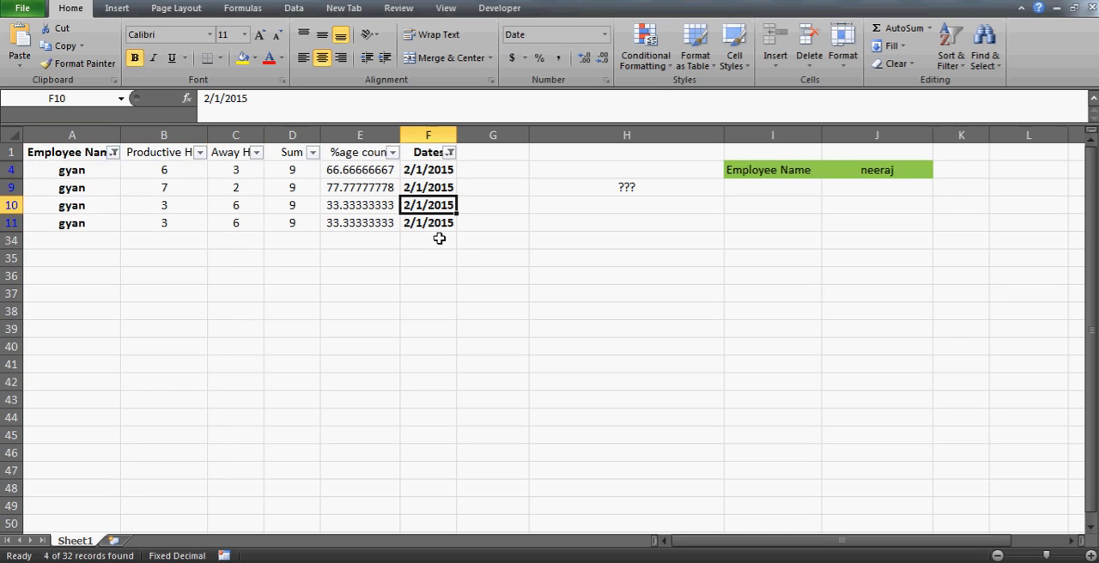
key("Down")
key("Up")
key("Up")
key("Up")
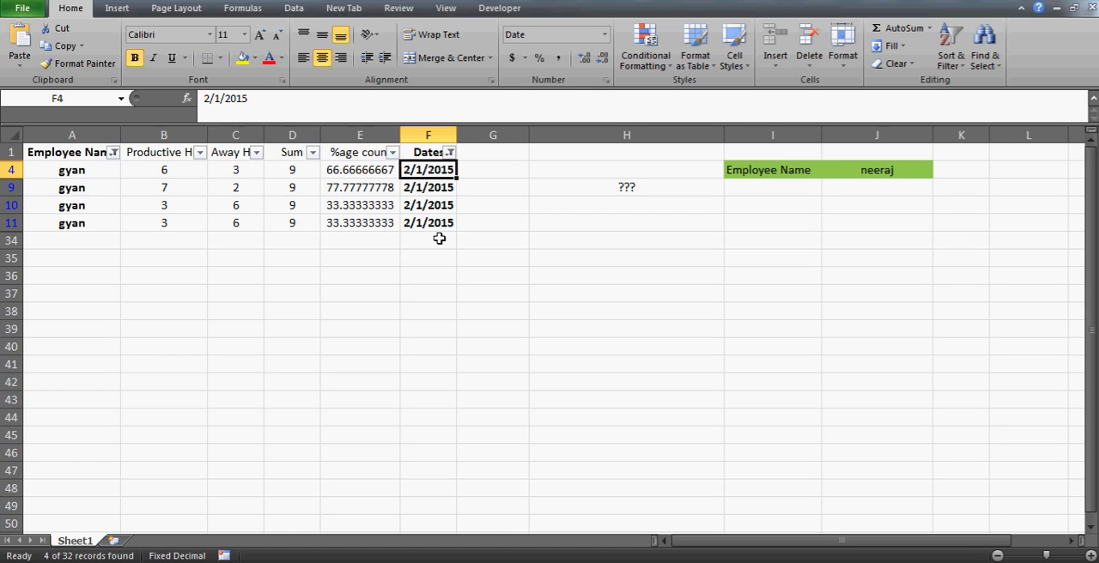
- Clear all filters from the data table
key("alt+d")
key("f")
key("s")
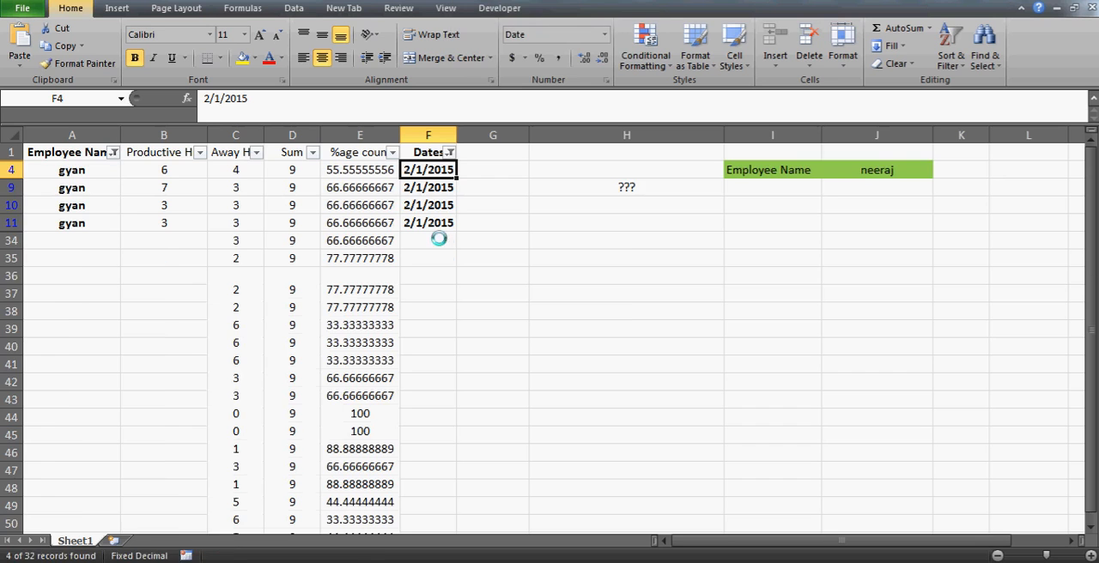
- Replace the employee name in J4 with the name of the employee listed in A4
left_click(878, 205)
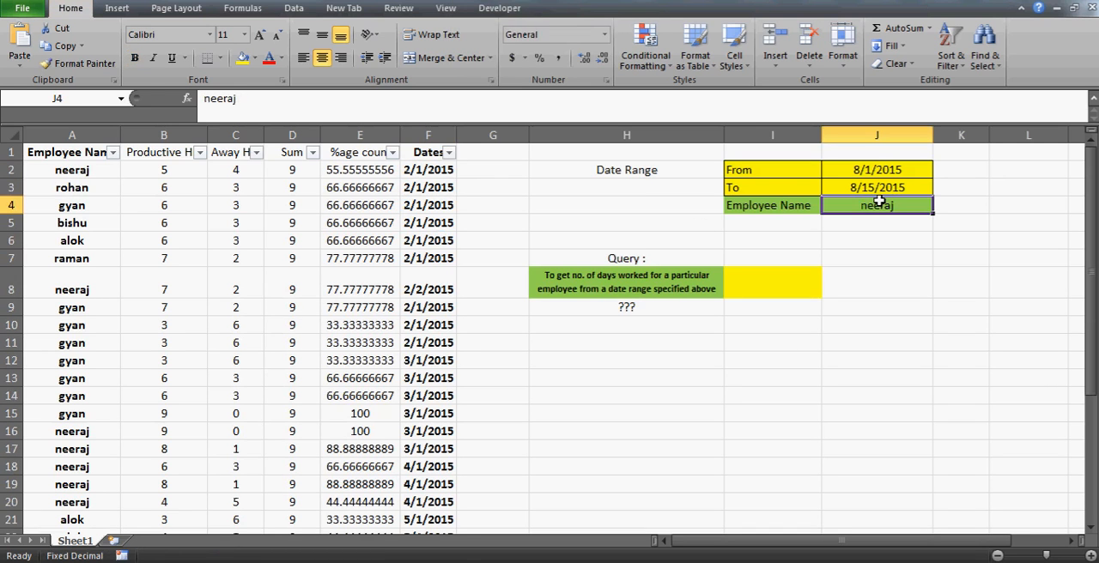
type("gyan")
key("Return")
key("Up")
key("Up")
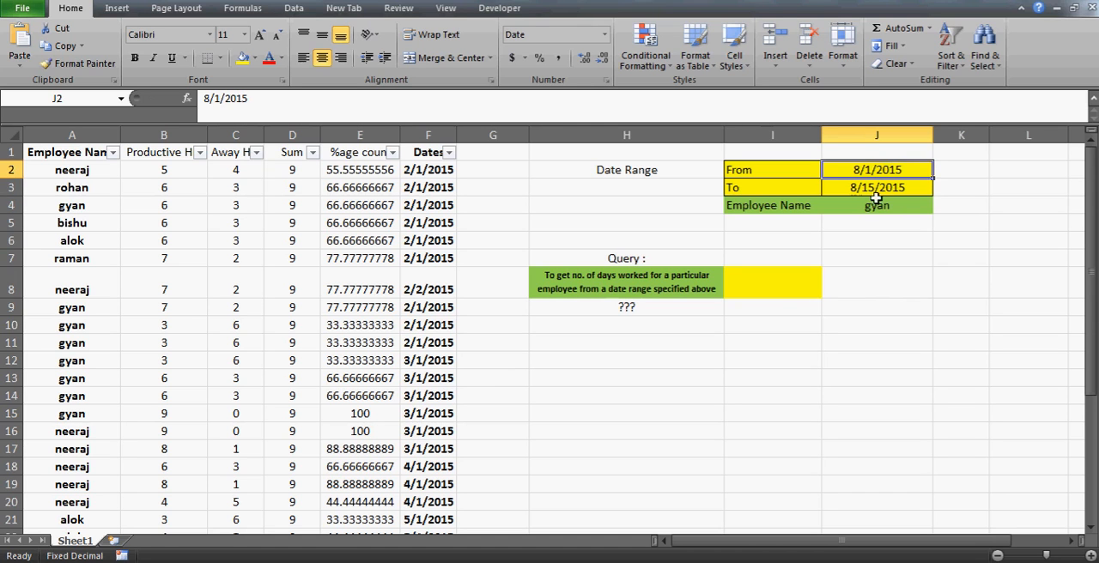
left_click(868, 191)
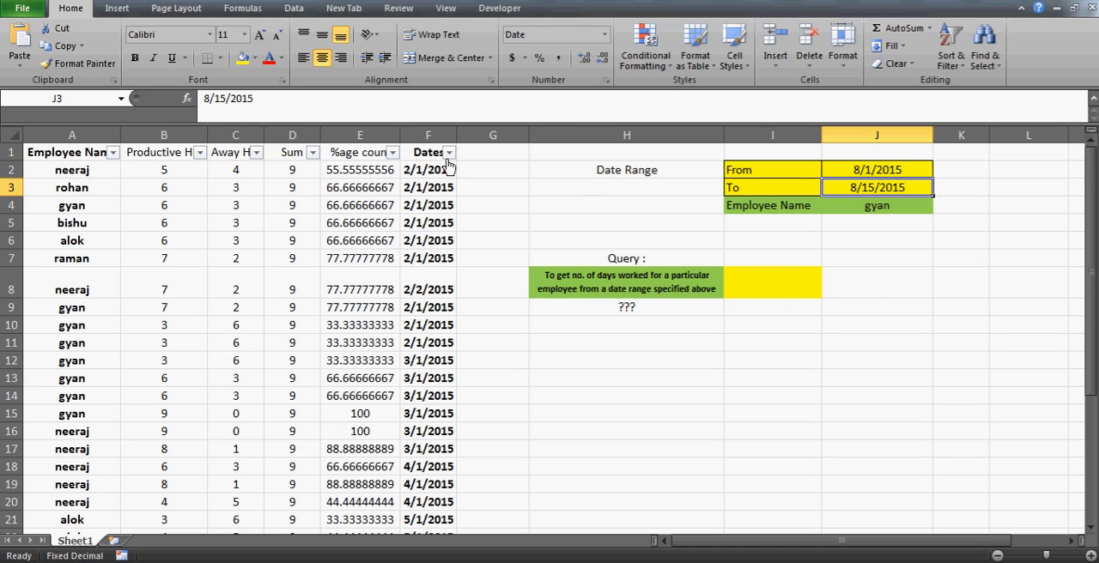
- Filter the Employee Name column to the employee entered in J4, across all dates
left_click(112, 155)
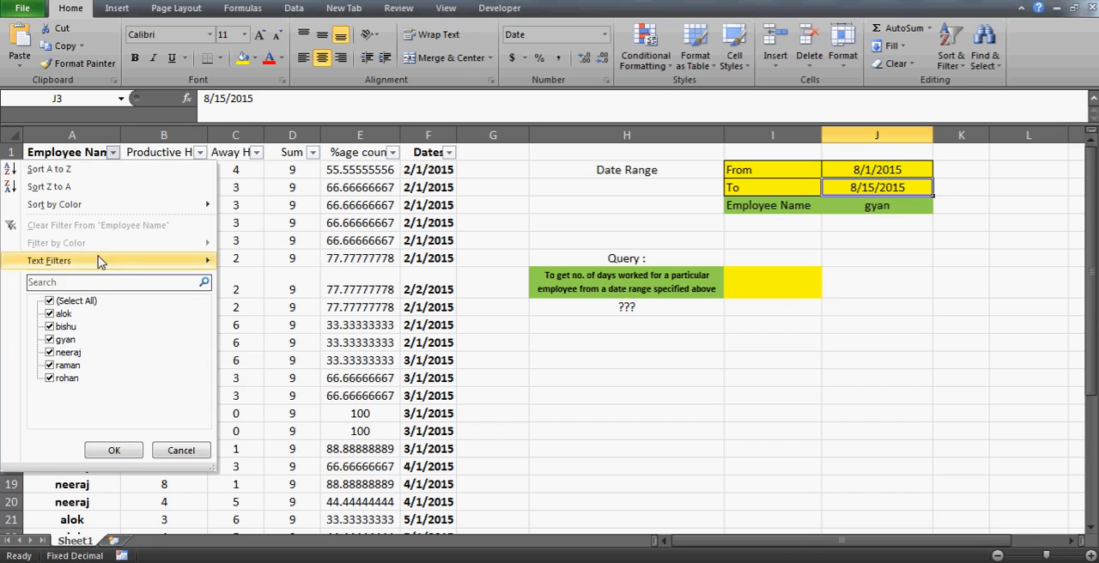
left_click(50, 302)
left_click(50, 339)
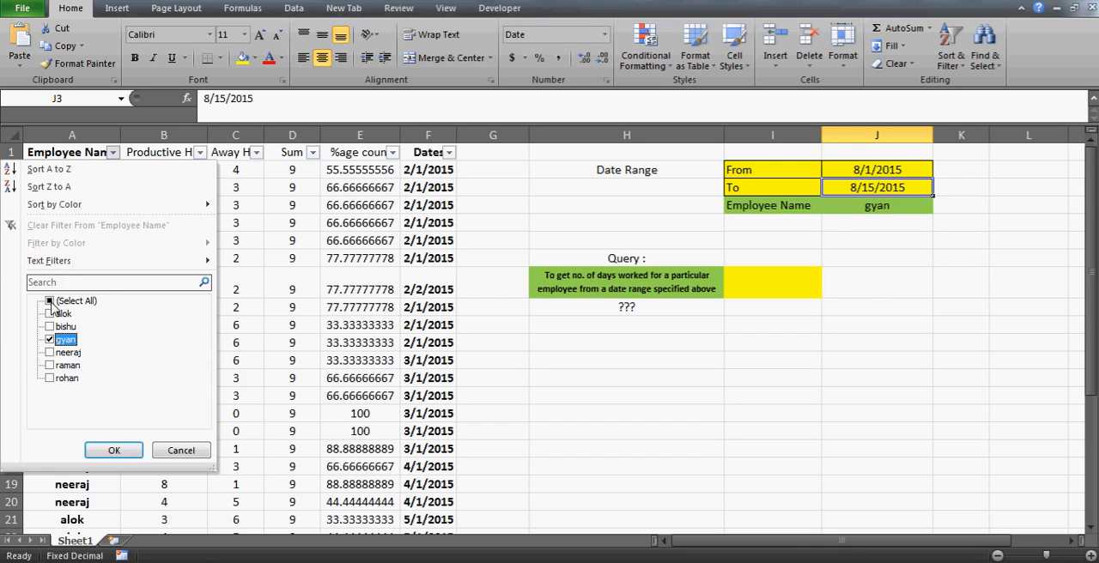
left_click(114, 450)
- Enter 1 in G4 beside the employee's first 2/1/2015 record to mark the first distinct day
left_click(427, 172)
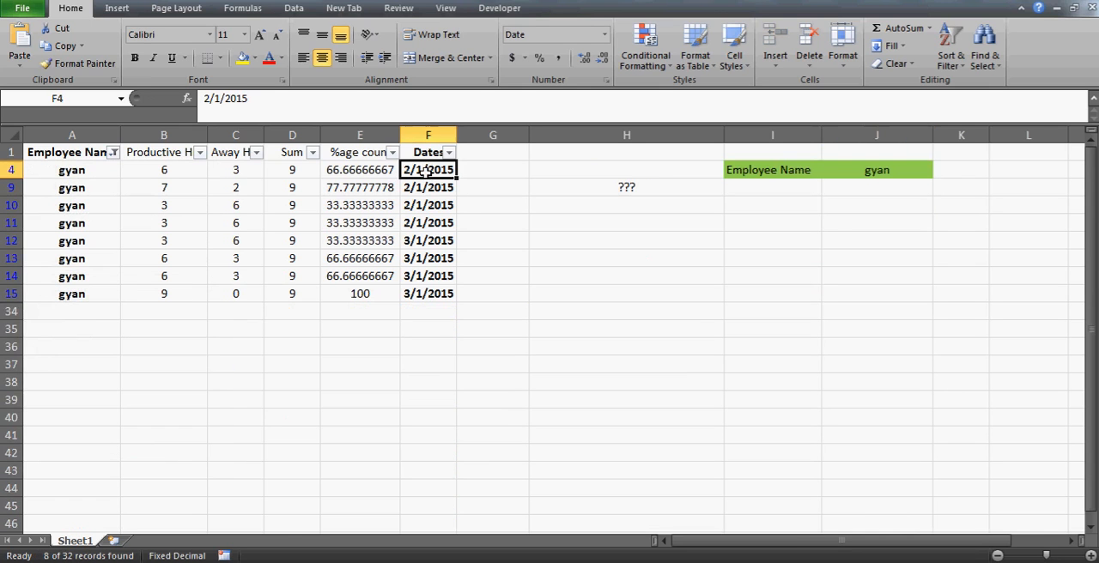
key("Down")
key("Down")
key("Up")
key("Up")
key("Right")
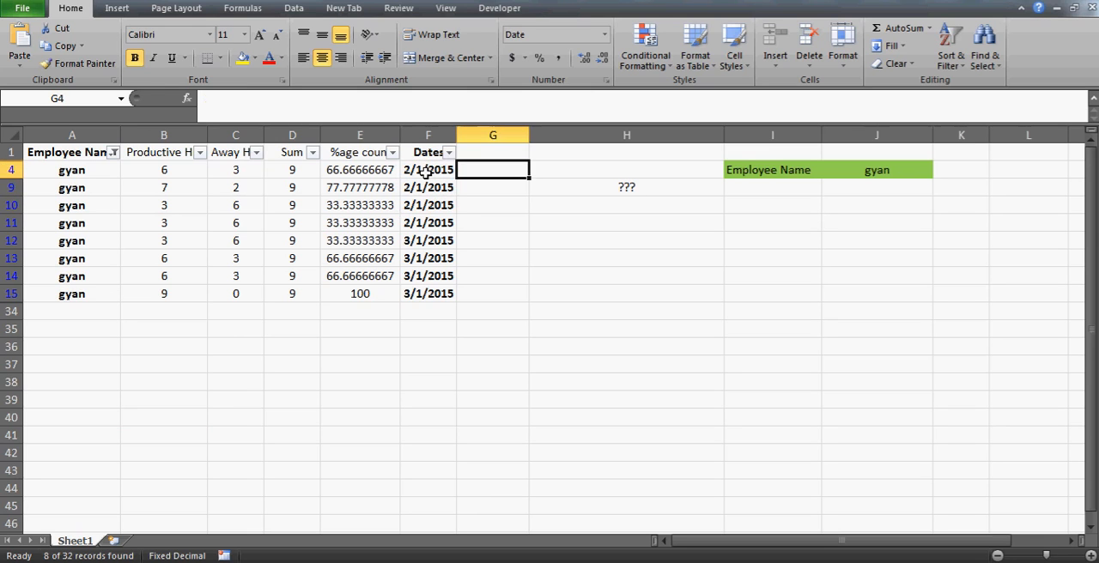
type("1")
key("Return")
- Enter 2 in G12 beside the employee's first 3/1/2015 record to mark the second distinct day
key("Down")
key("Down")
key("Down")
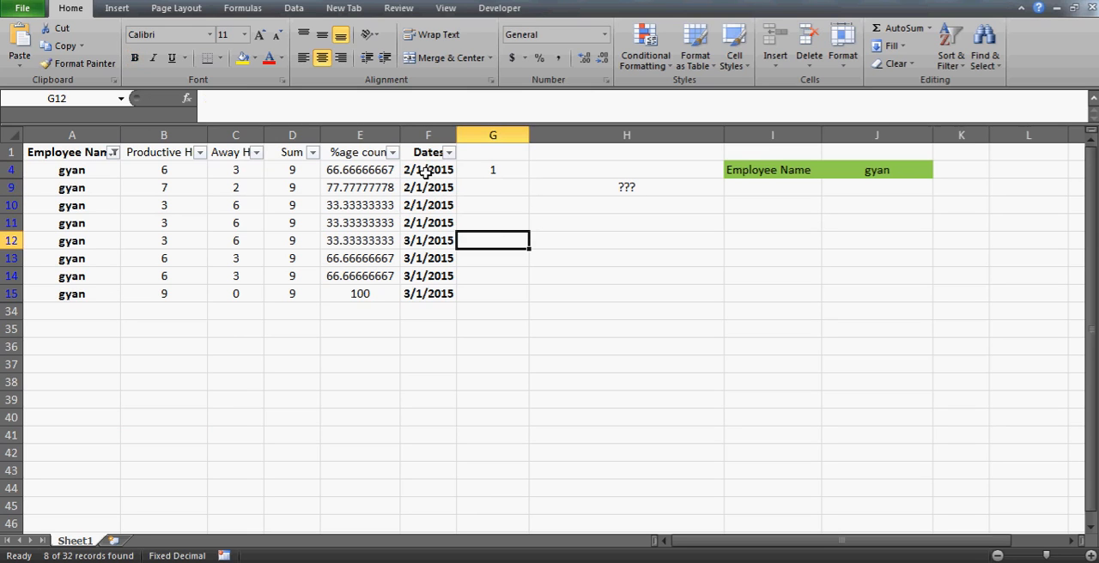
key("Down")
key("Up")
key("Up")
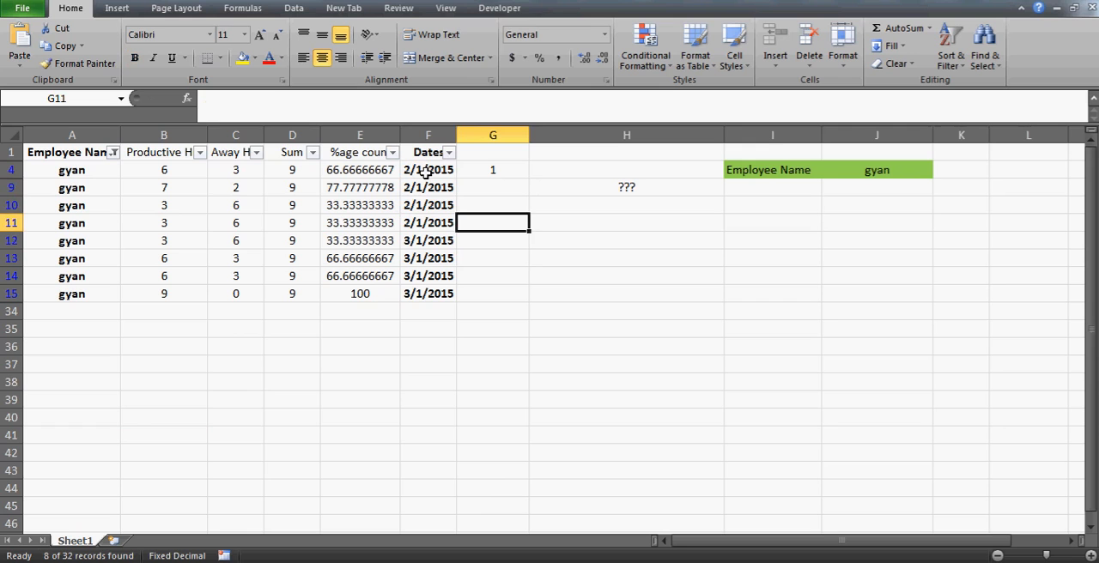
key("Down")
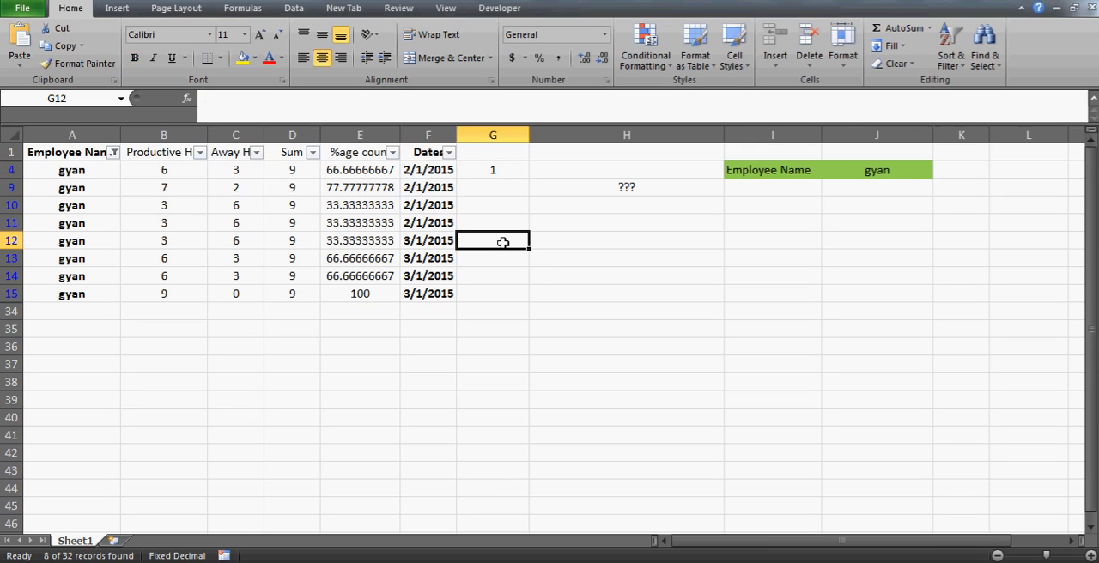
type("2")
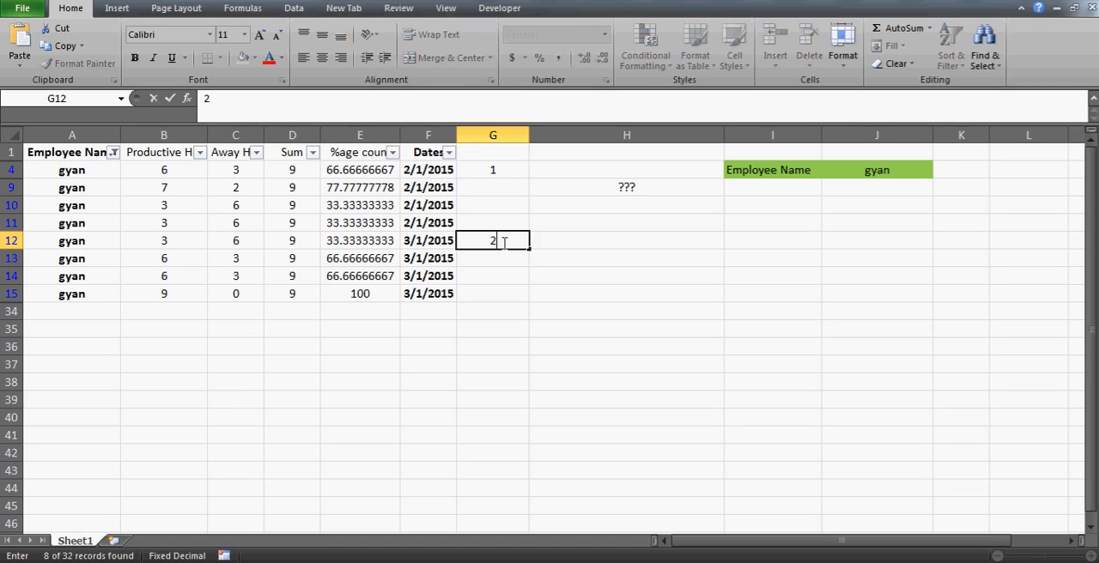
key("Return")
- Clear the employee filter so that all records of the data table show
key("Down")
key("Up")
key("Up")
key("Up")
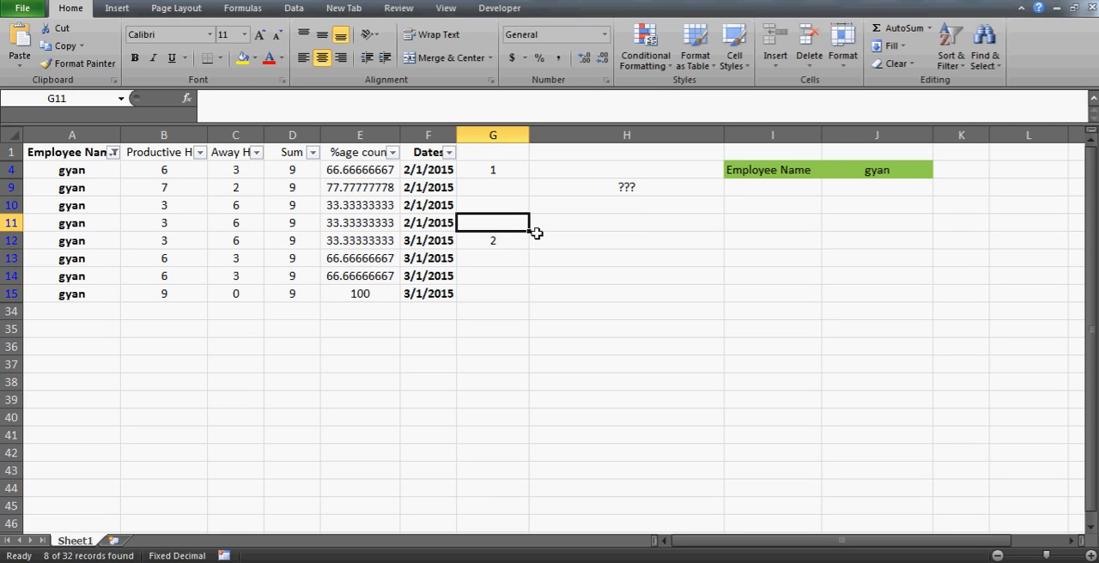
key("Up")
key("Left")
key("Up")
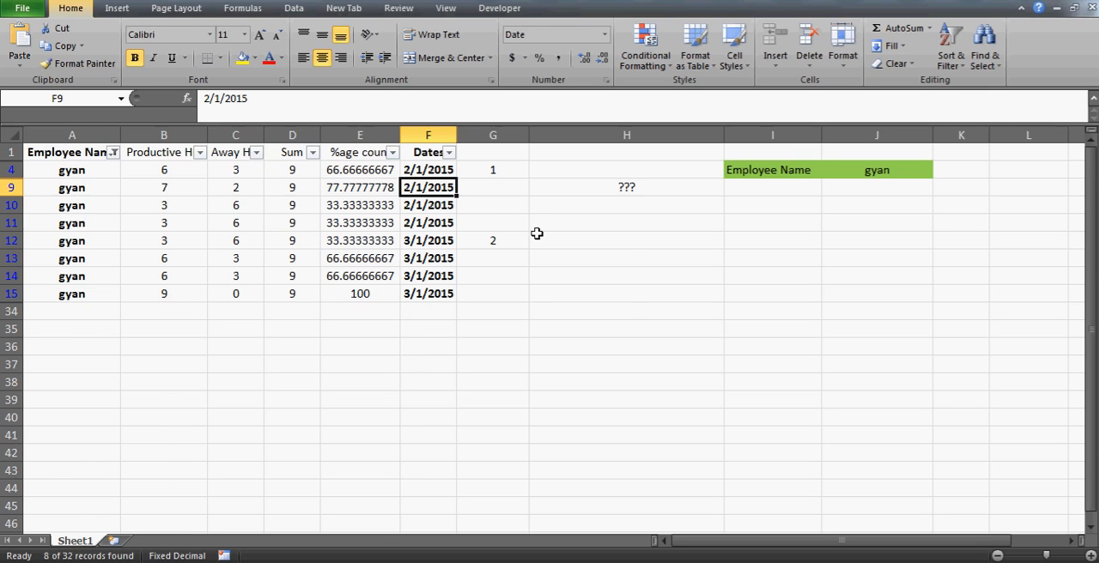
key("alt+d")
key("f")
key("s")
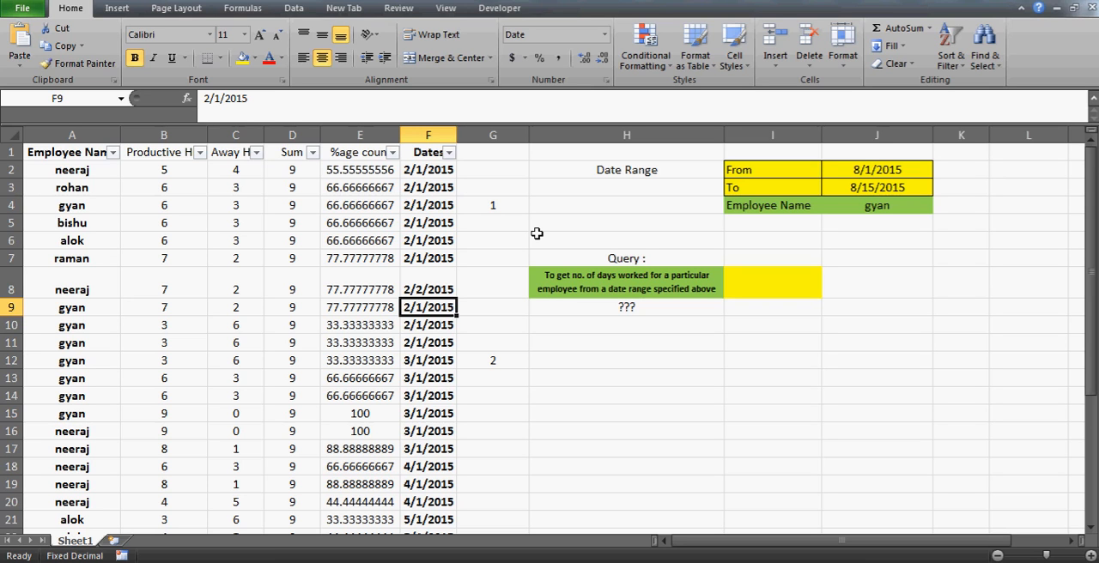
- Review the From and To dates of the range in J2 and J3
left_click(917, 201)
key("Up")
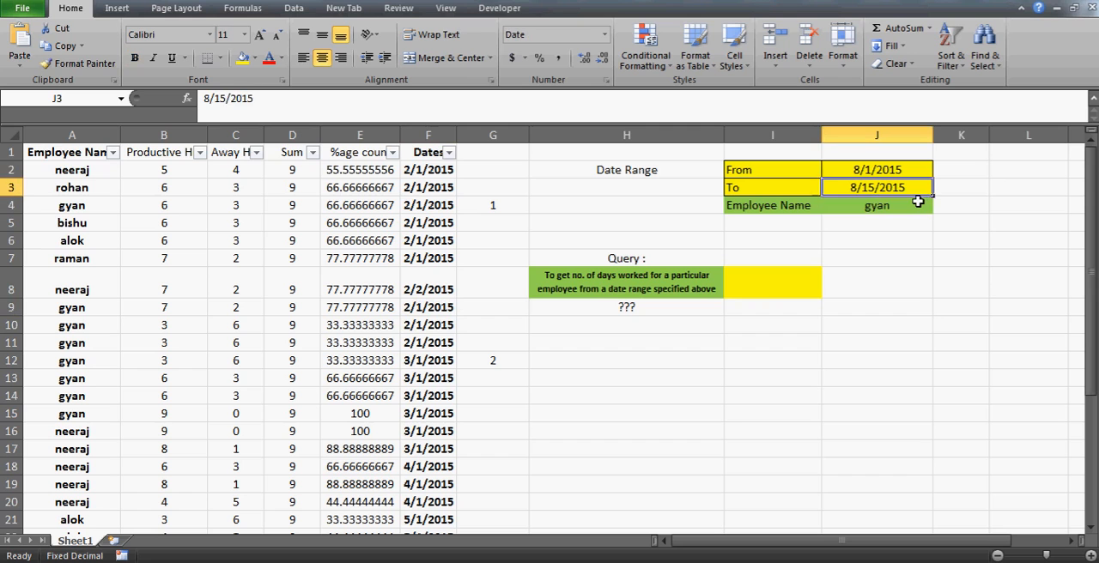
key("Up")
key("Down")
key("Up")
key("Down")
key("Up")
key("Down")
key("Up")
key("Down")
key("Up")
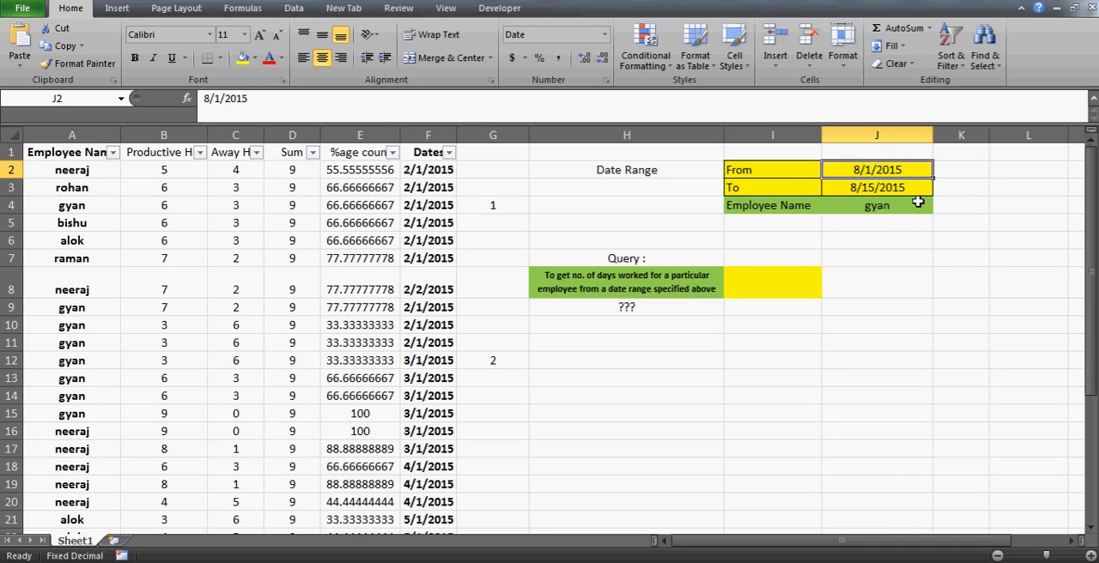
key("Right")
key("Right")
key("Left")
key("Left")
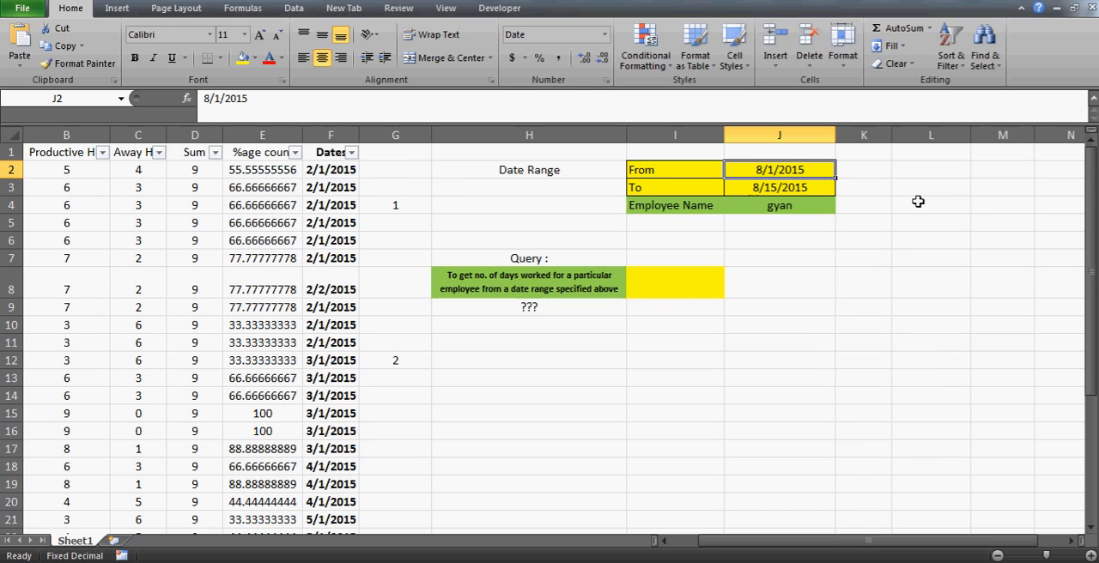
- Check the start date and end date that bound the query's date range
key("Down")
key("Up")
left_click_drag(919, 202, 858, 199)
left_click(814, 170)
key("Down")
key("Up")
left_click(791, 189)
key("Up")
key("Up")
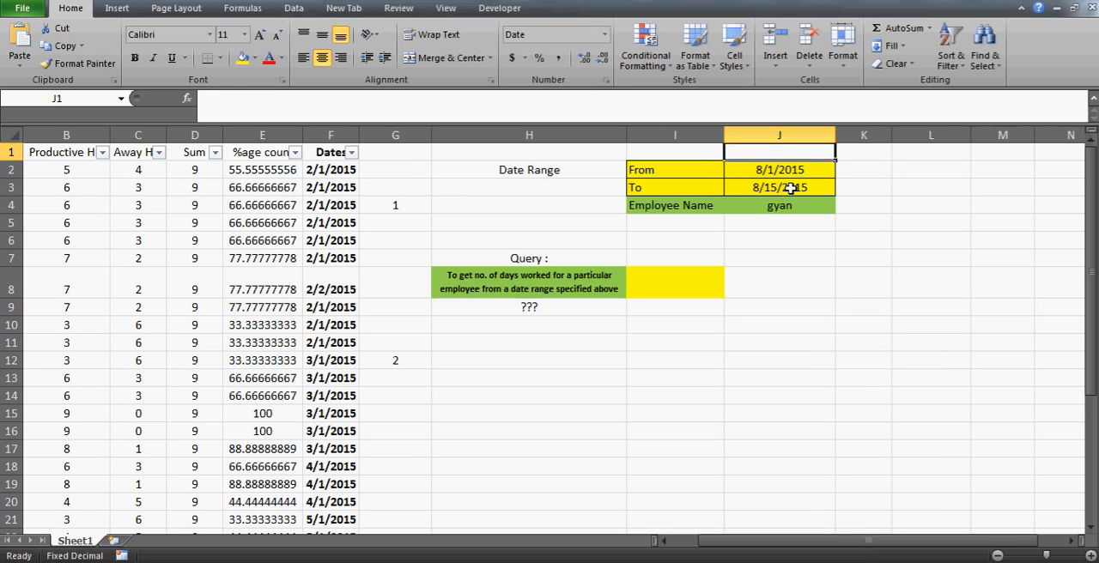
key("Down")
key("Down")
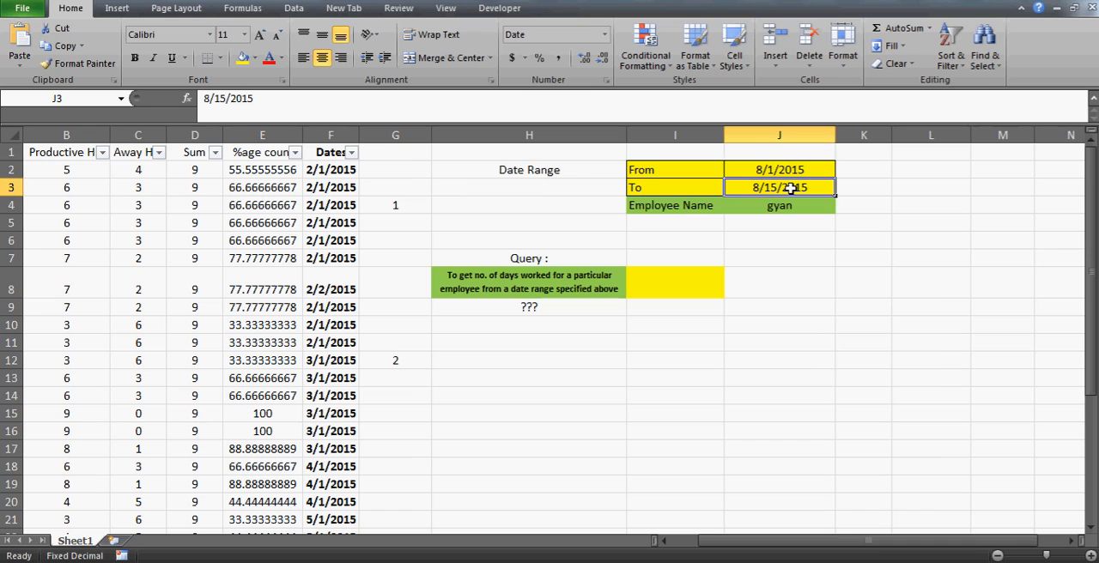
key("Up")
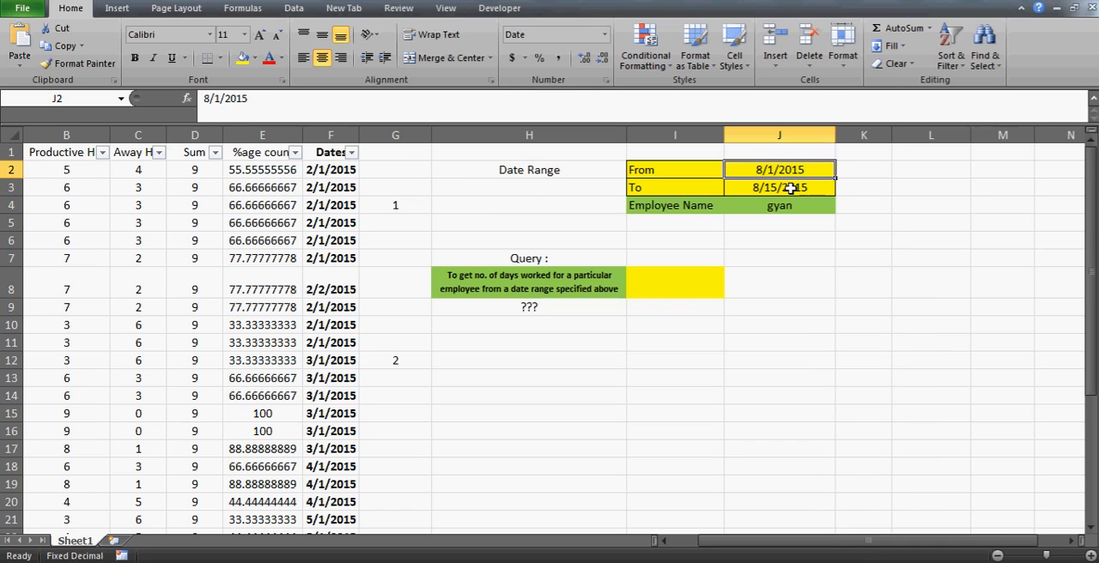
key("Right")
key("Right")
key("Right")
key("Left")
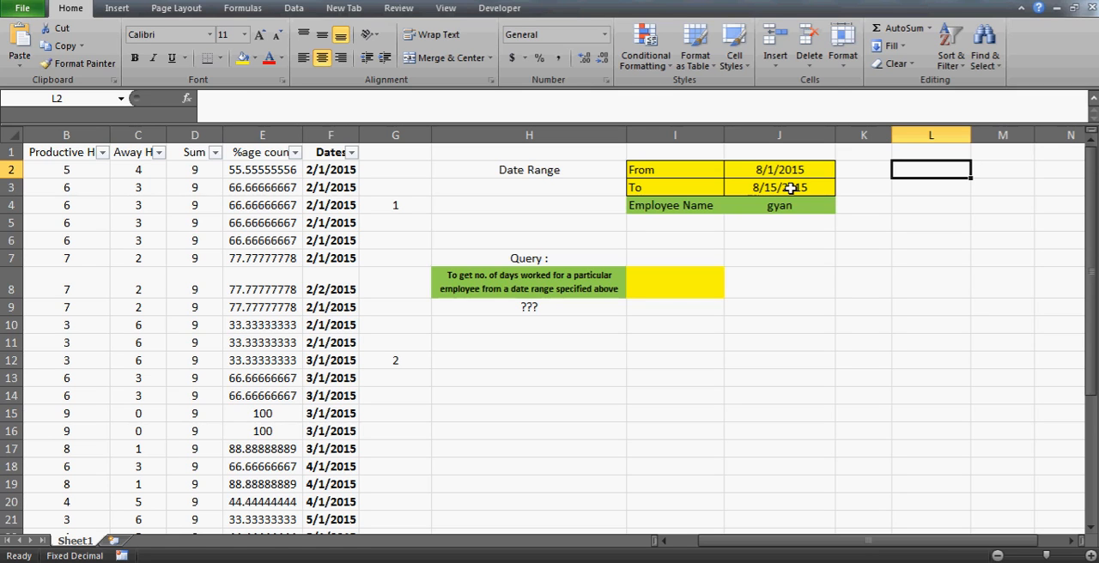
key("Left")
key("Left")
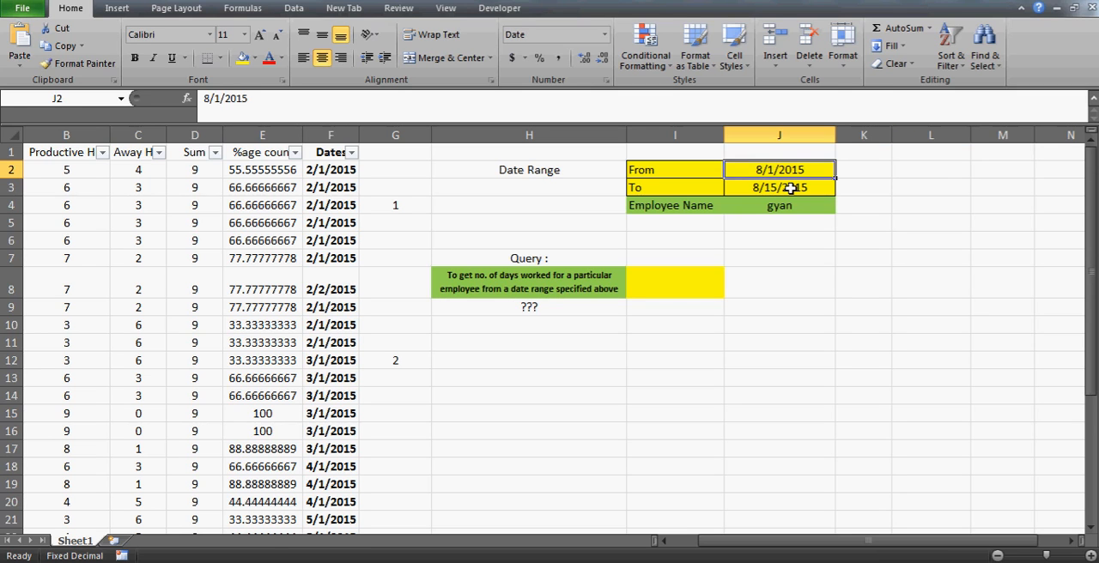
key("Down")
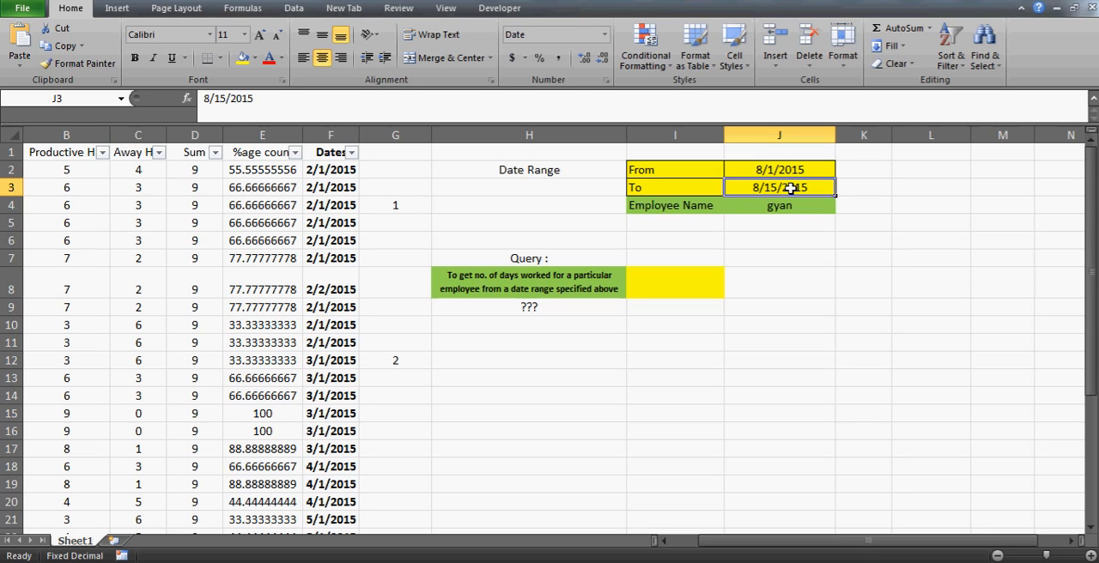
- Re-enter the employee's name in J4 with a capital first letter
key("Down")
type("G")
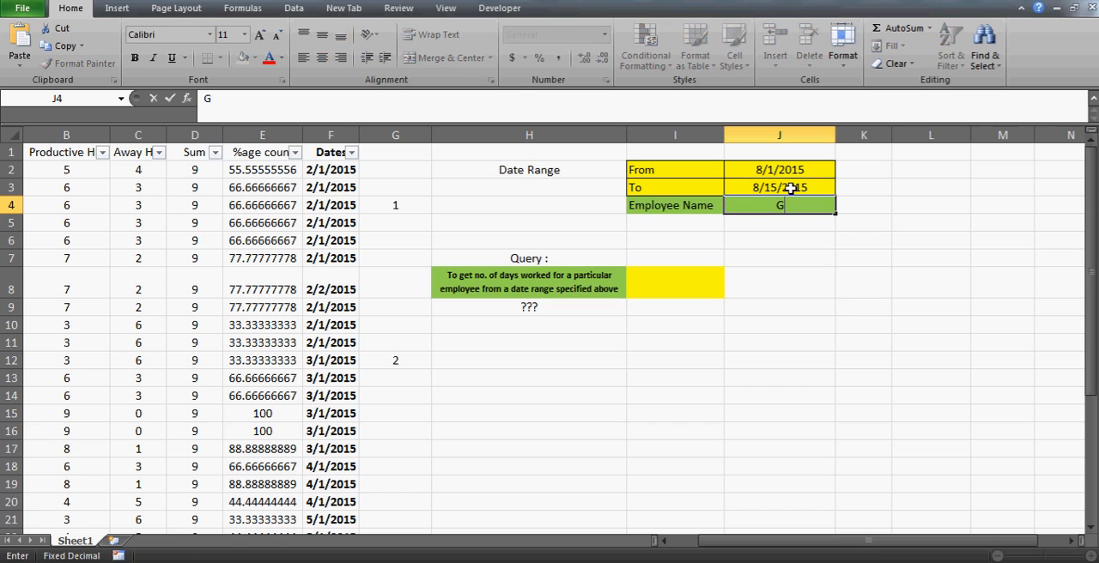
type("yan")
key("Return")
- Enter =J2 in M2 so the helper date list starts with the From date
key("Up")
key("Up")
key("Up")
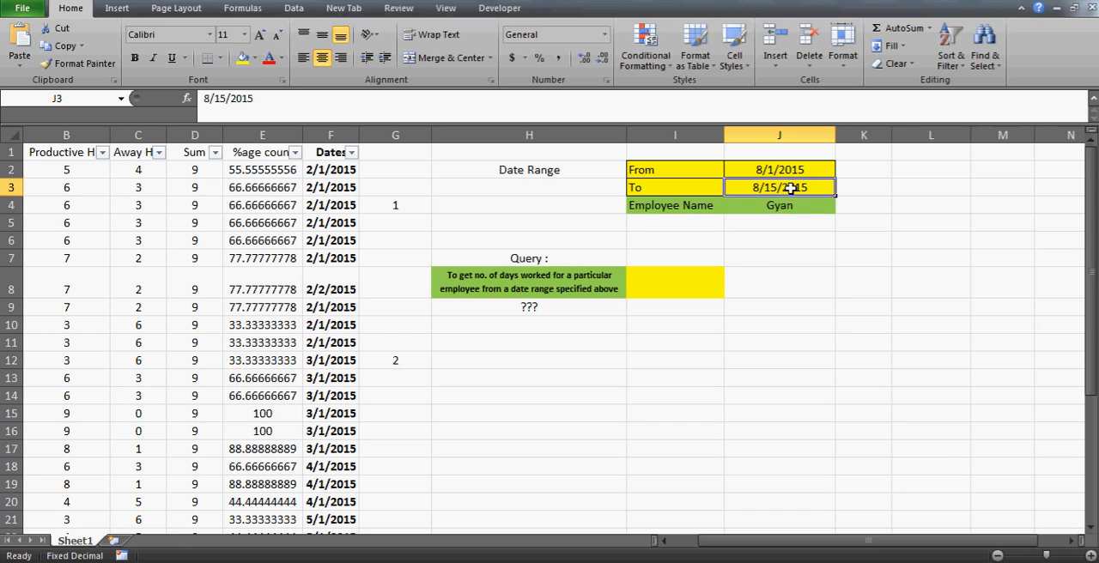
key("Right")
key("Right")
key("Right")
key("Right")
key("Right")
key("Left")
key("Left")
key("Left")
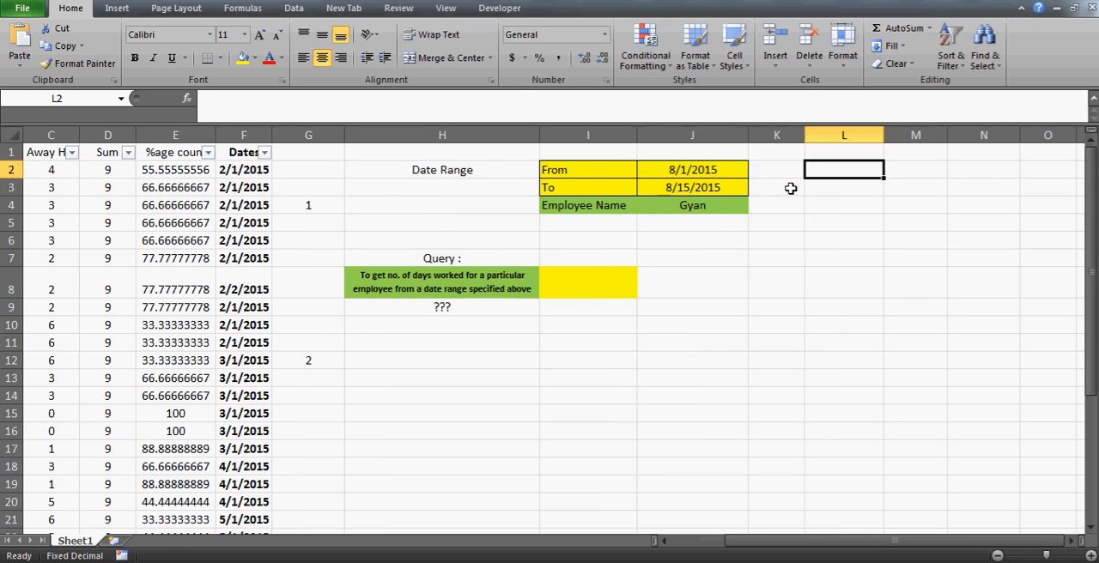
key("Right")
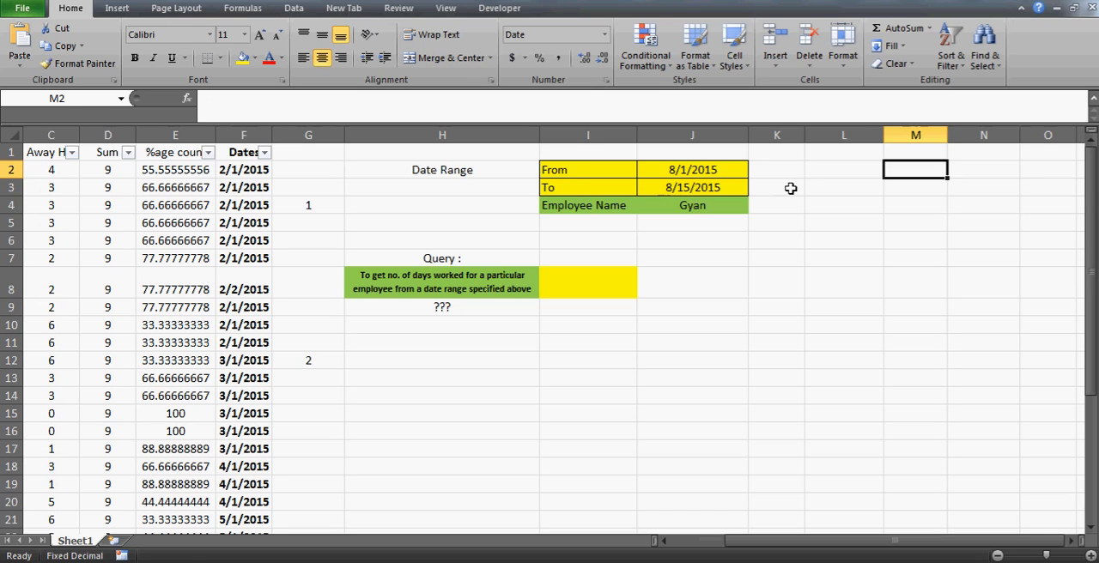
key("Left")
key("Left")
key("Left")
key("Right")
key("Right")
key("Right")
key("Left")
key("Up")
key("Right")
key("Down")
type("=")
key("Left")
key("Left")
key("Left")
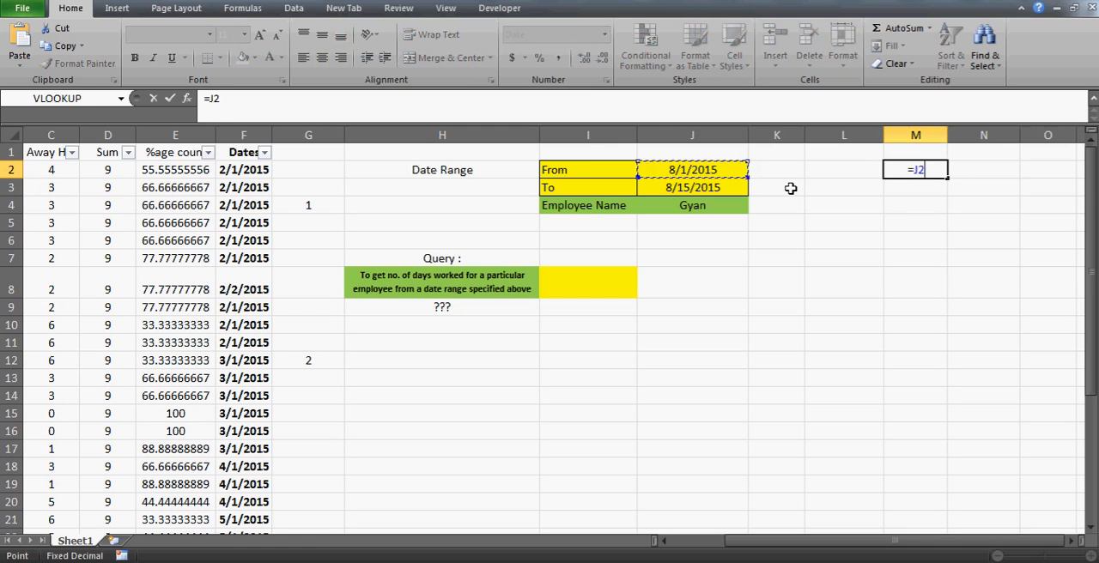
key("Return")
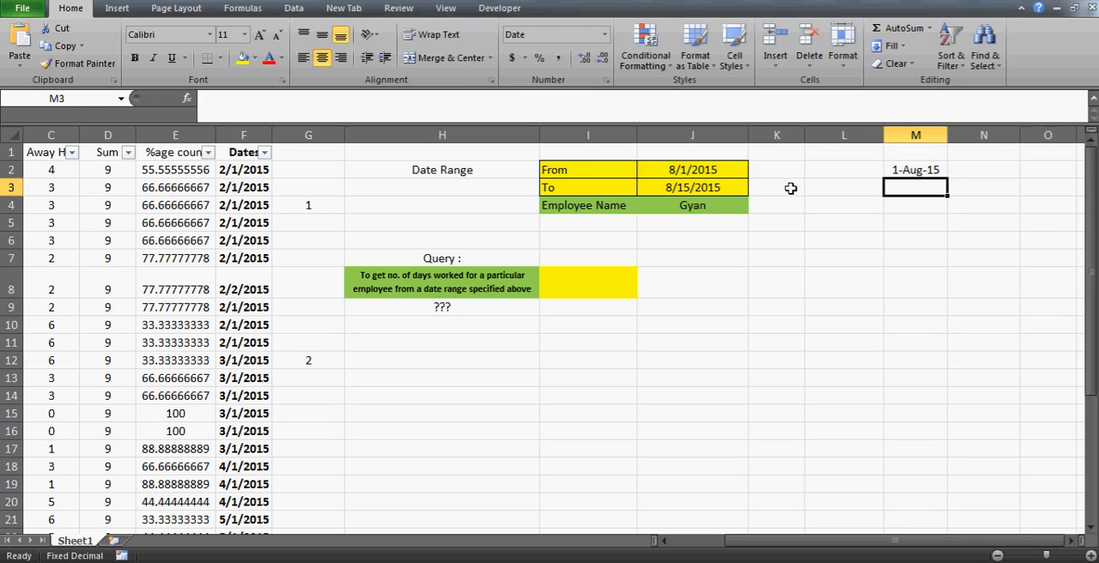
- Enter =IF(M2<=J3,M2+1,"") in M3 to produce the next date up to the To date
type("=if")
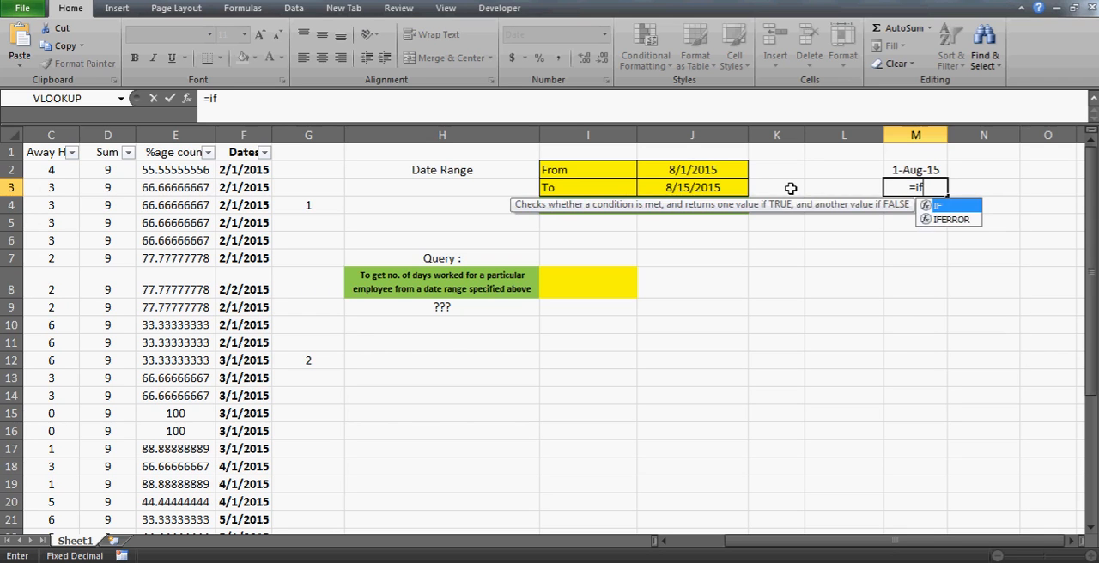
type("(")
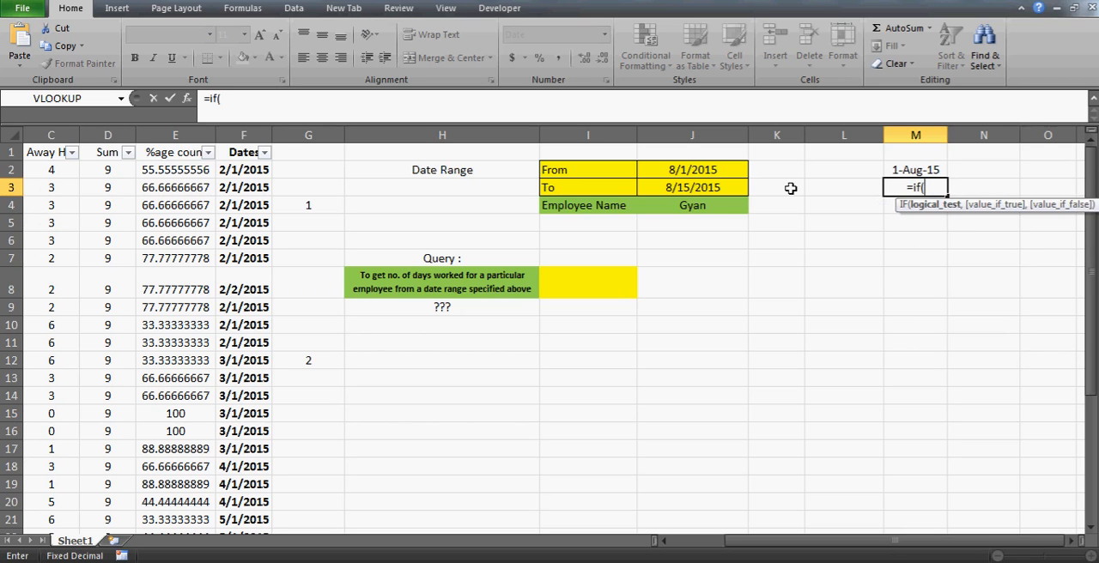
key("Up")
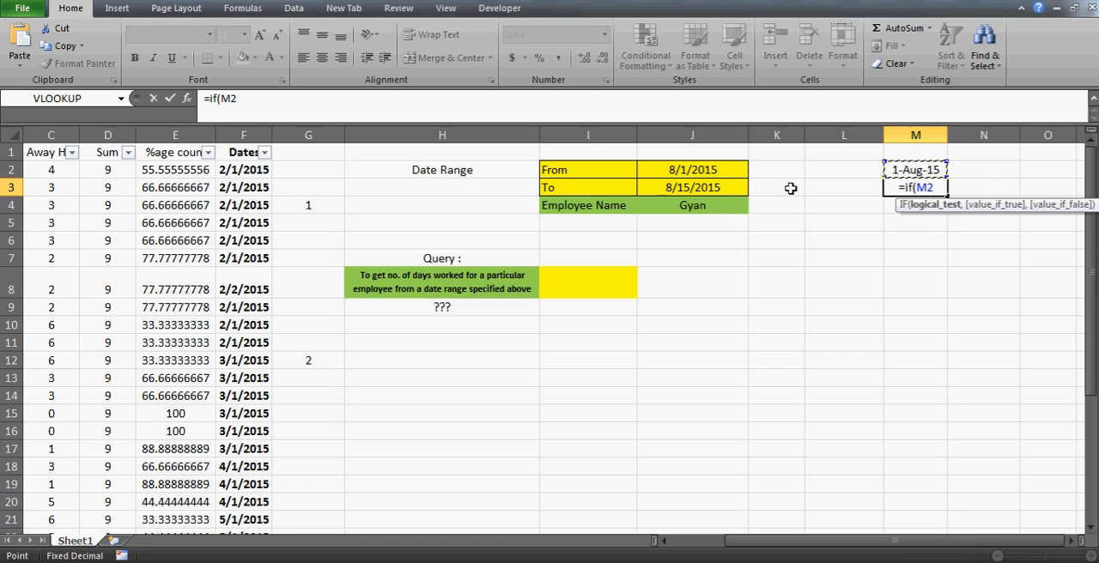
type("<=")
left_click(726, 187)
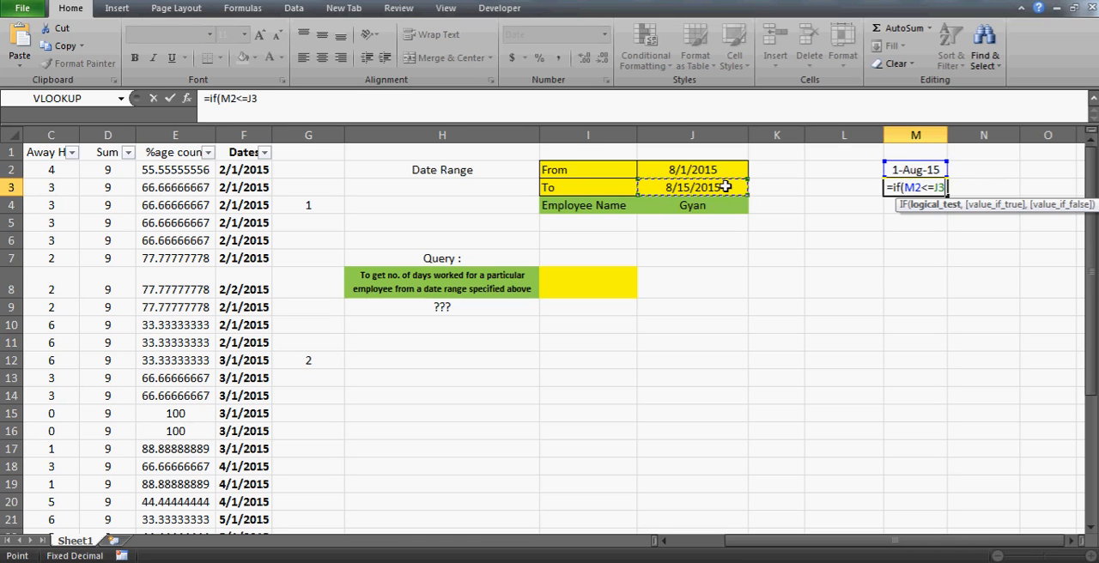
type(",")
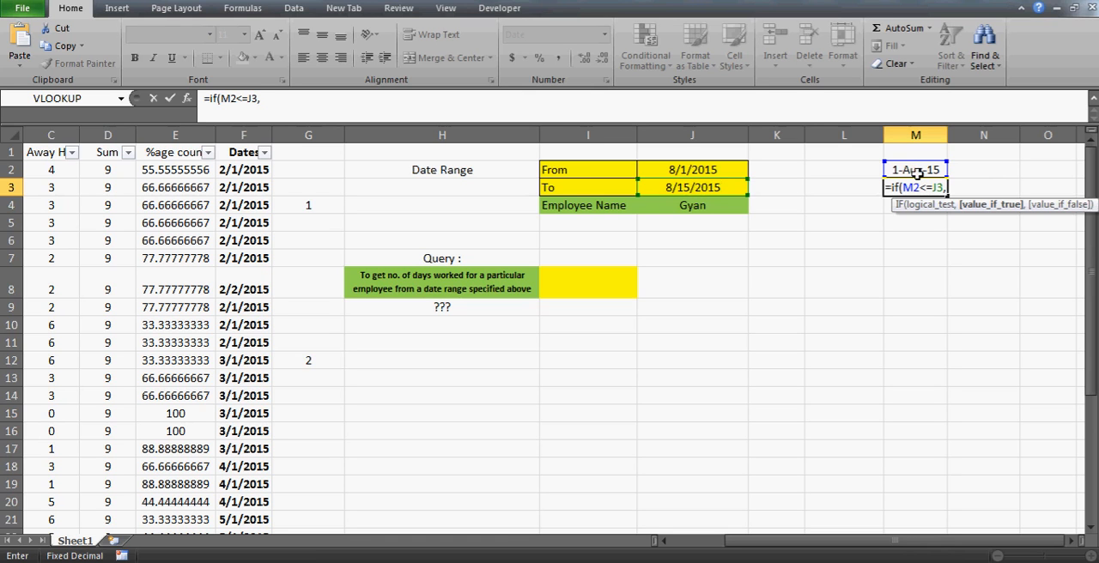
left_click(916, 170)
type("+1")
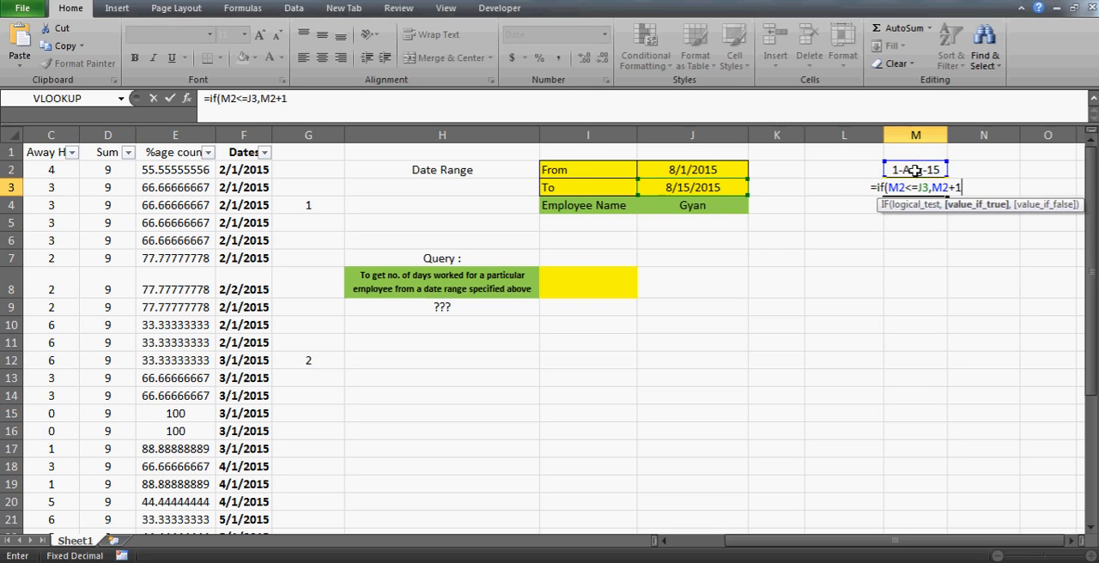
type(",")
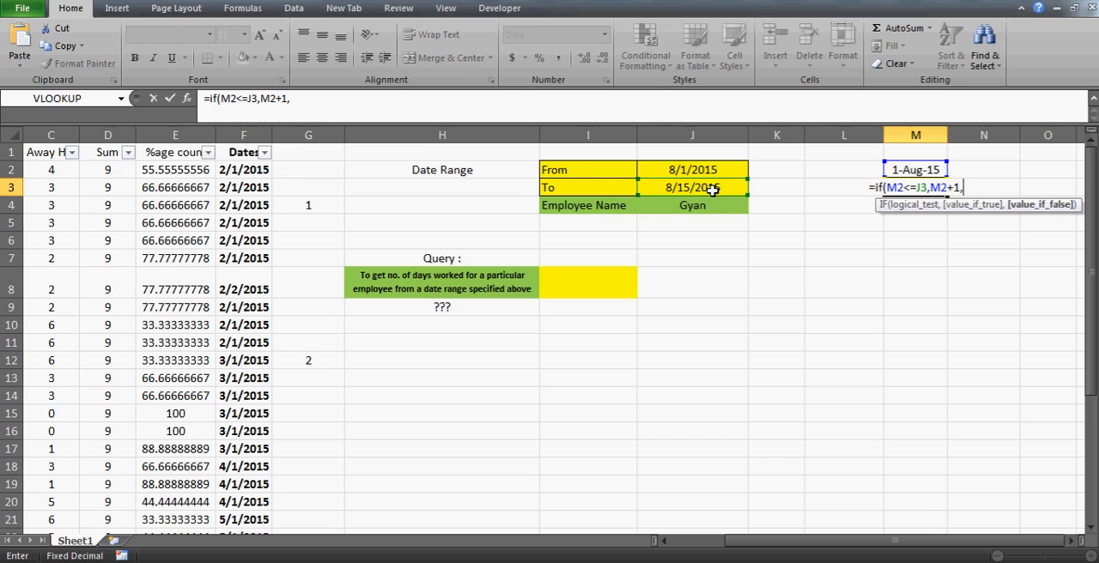
type("\"\"")
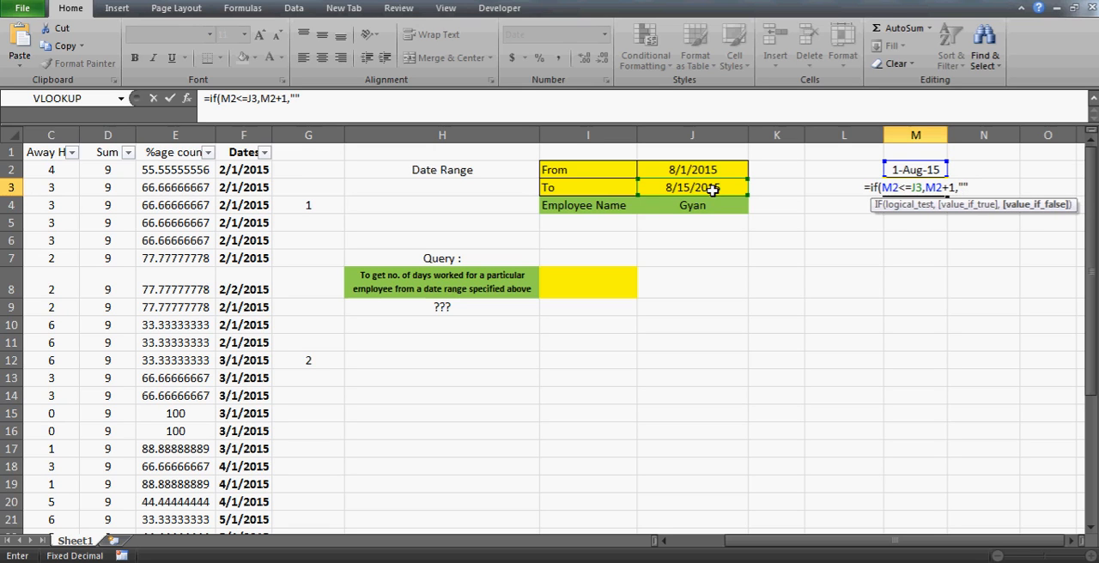
type(")")
key("Return")
- Make the J3 reference in the M3 formula absolute as $J$3
key("Up")
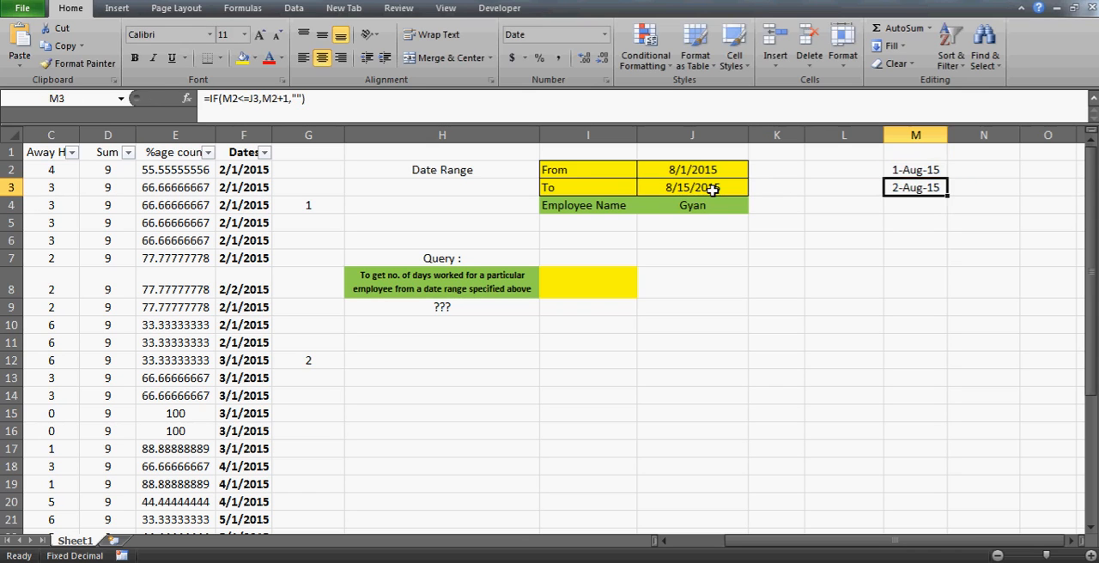
left_click(255, 98)
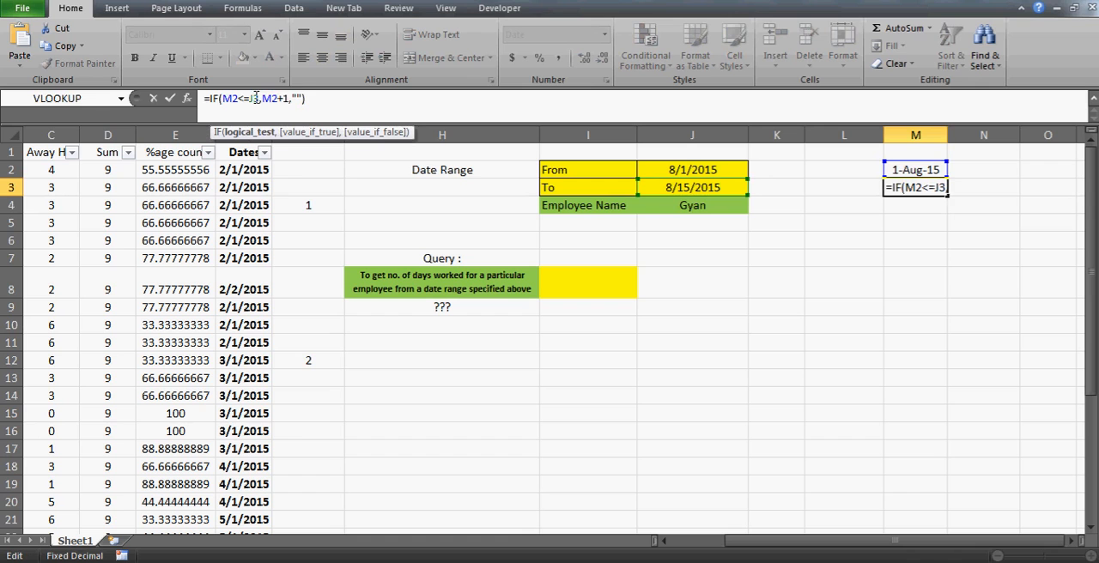
key("F4")
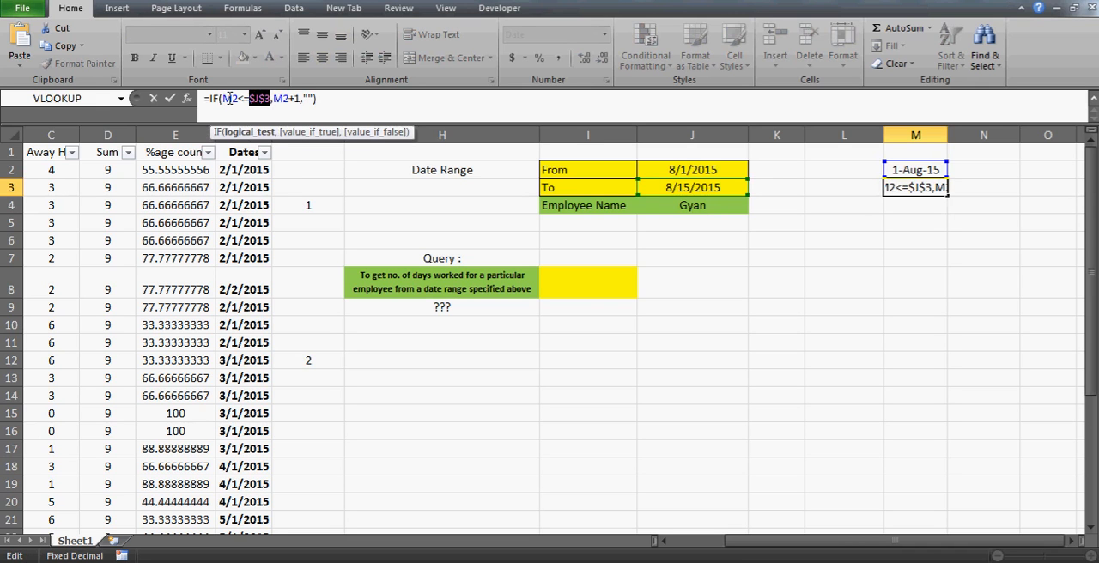
key("Return")
key("Up")
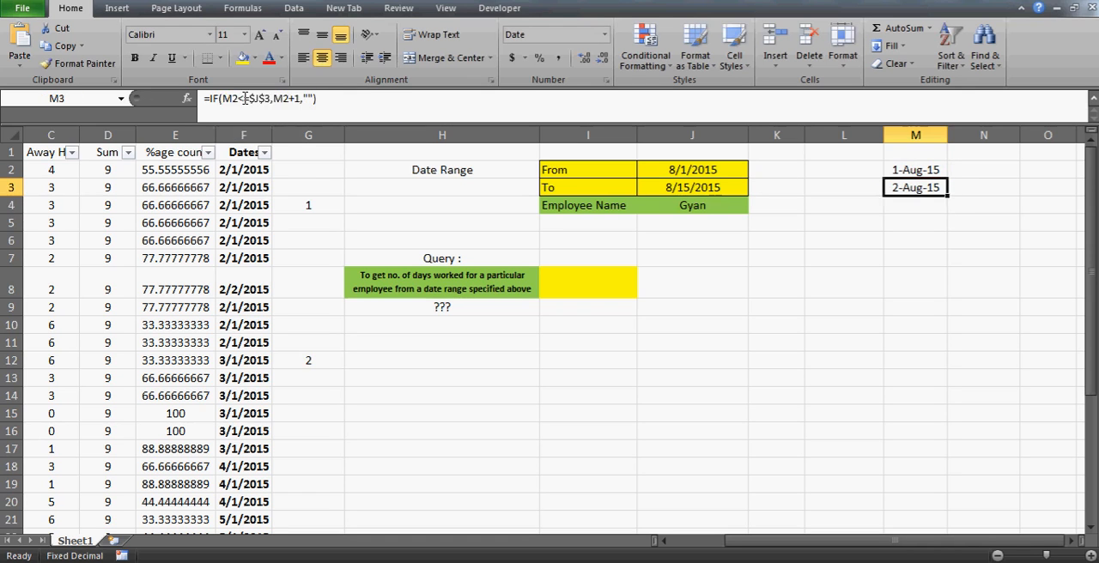
- Fill the M3 formula down column M through row 29
key("Up")
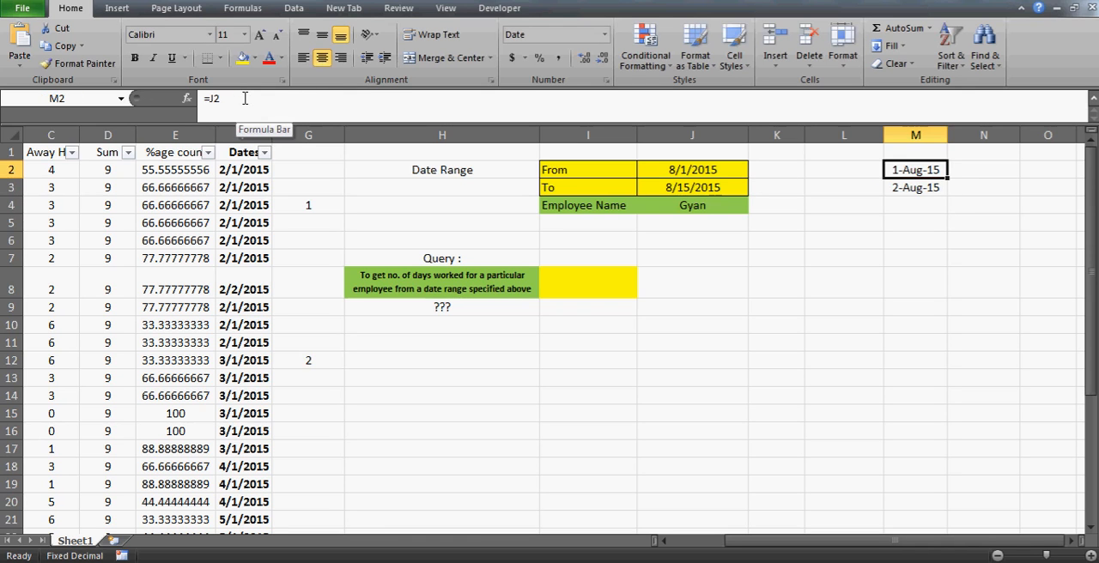
left_click(912, 186)
left_click_drag(947, 196, 940, 518)
- Check where the generated date list in column M ends compared with the To date
left_click(917, 461)
key("Up")
key("Up")
key("Up")
key("Up")
key("Up")
key("Up")
key("Up")
key("Up")
key("Up")
key("Up")
key("Up")
key("Up")
key("Up")
key("Up")
key("Up")
key("Up")
key("Up")
key("Up")
key("Up")
key("Up")
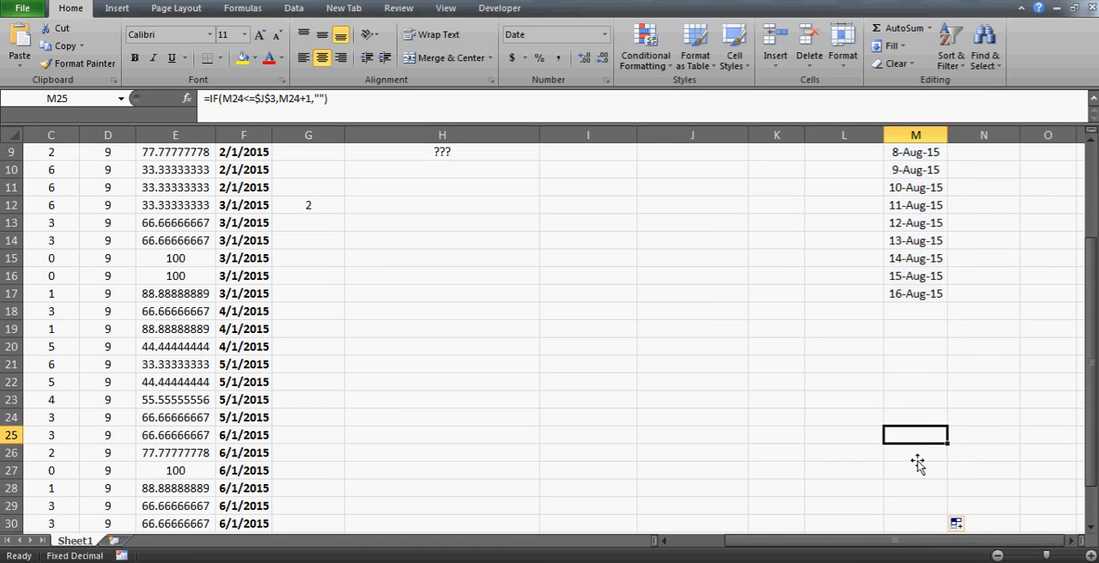
key("Up")
key("Up")
key("Up")
key("Up")
key("Up")
key("Down")
key("Down")
key("Down")
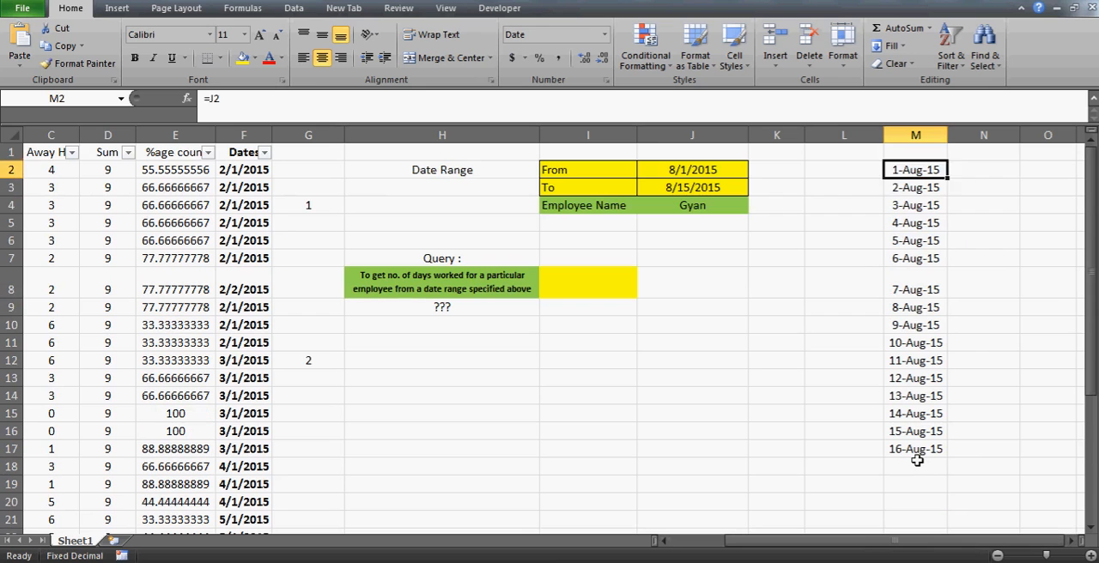
- Change the M3 formula to =IF(M2<$J$3,M2+1,"") and refill it down the date list
key("Up")
key("Up")
key("Down")
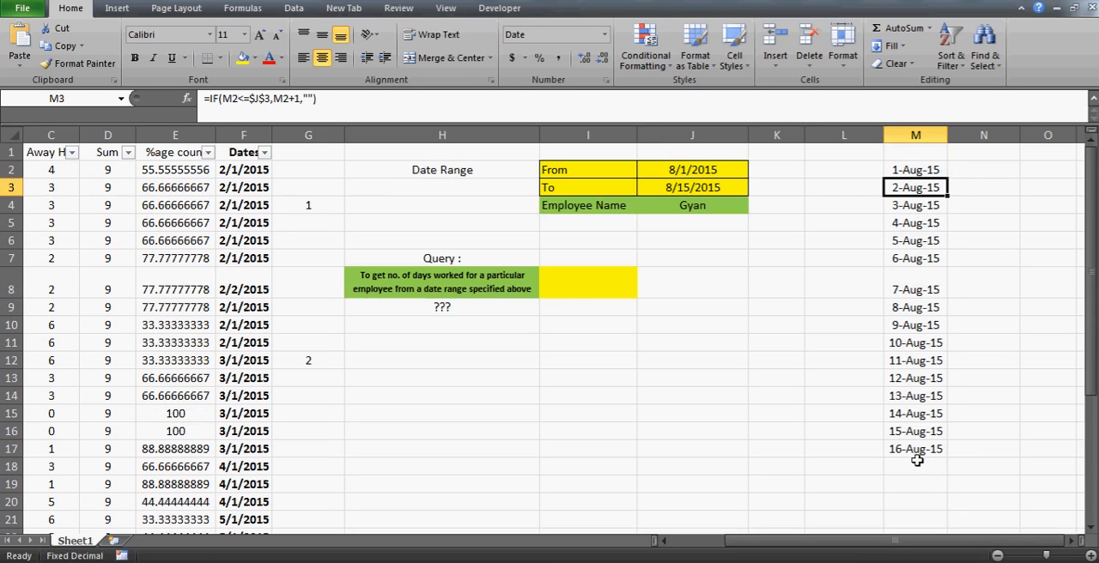
left_click(251, 102)
key("BackSpace")
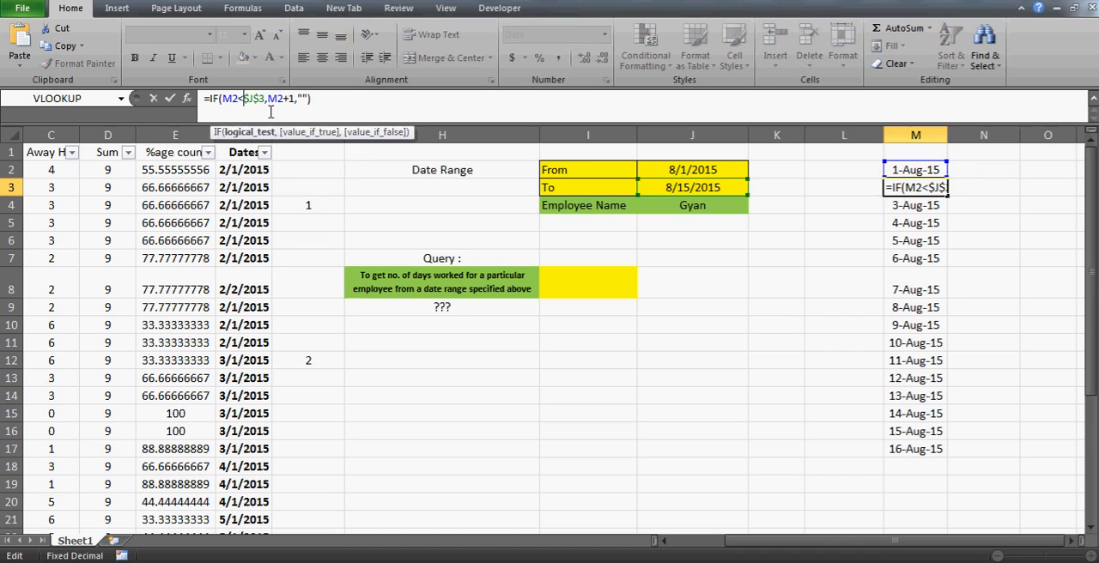
key("Return")
key("Up")
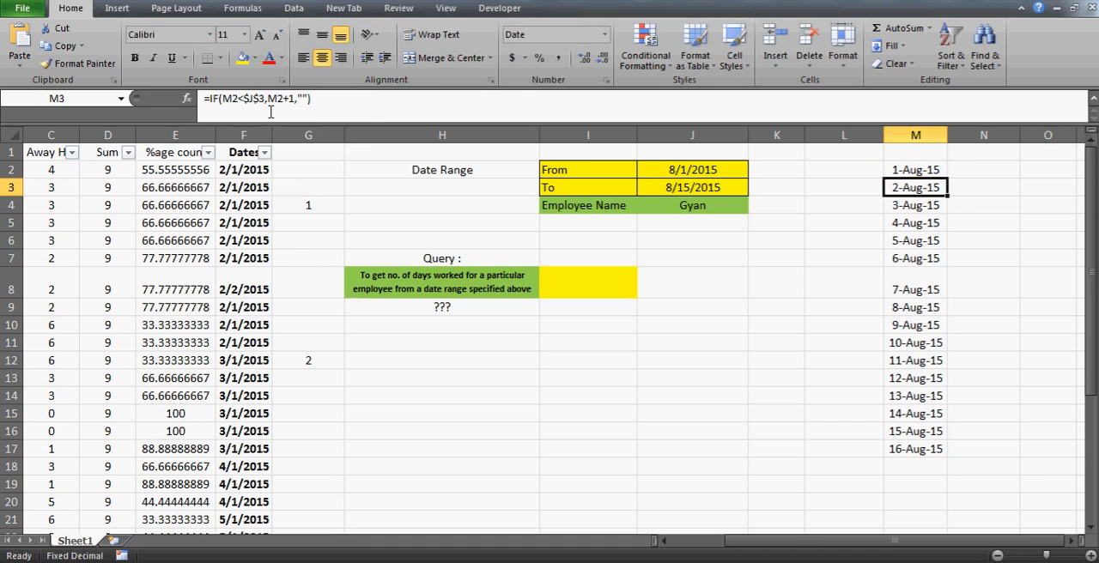
double_click(949, 196)
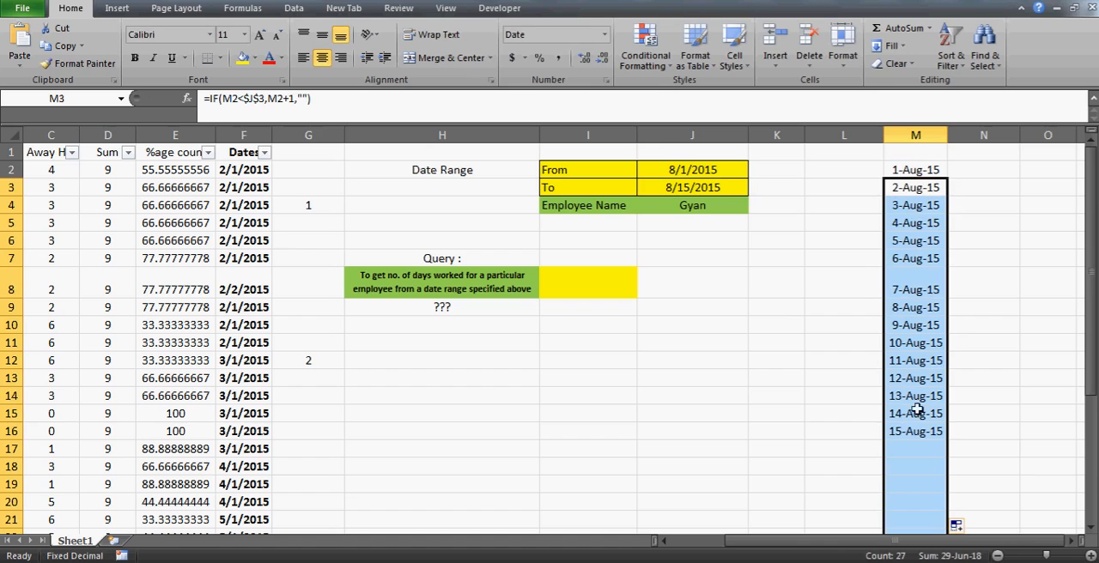
- Examine the formulas in M2 and M3 against the To date in J3
left_click(907, 188)
key("Up")
left_click(907, 188)
key("Up")
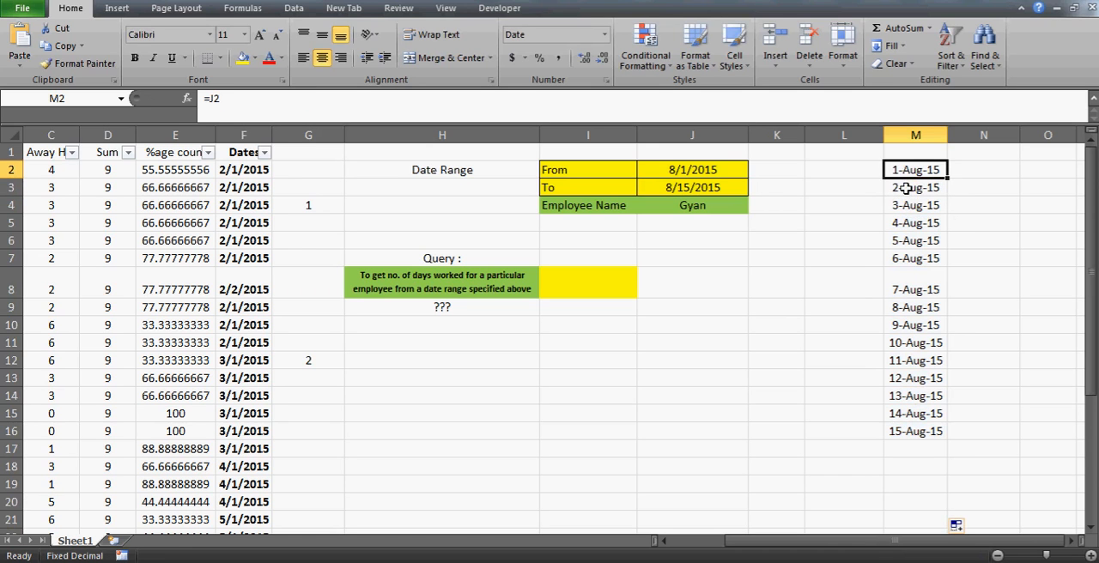
key("Down")
key("Down")
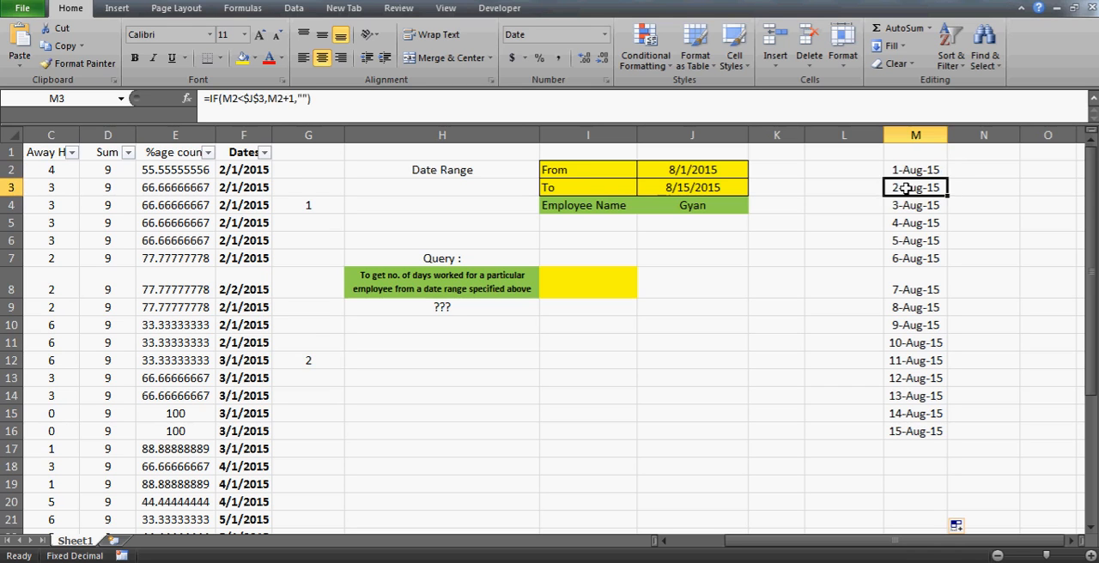
key("Down")
key("Up")
key("Up")
left_click(685, 191)
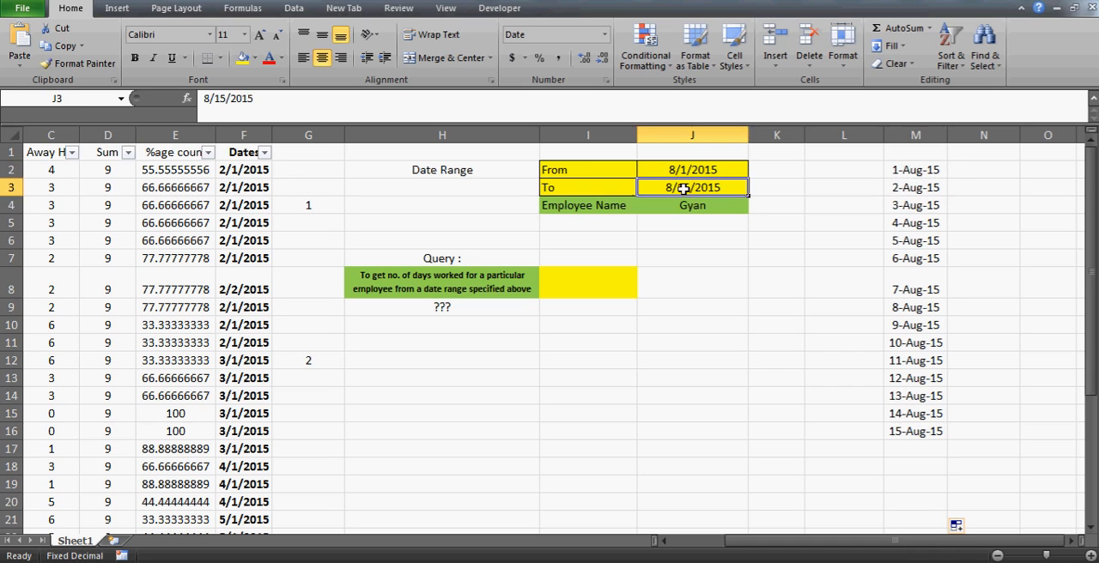
left_click(913, 189)
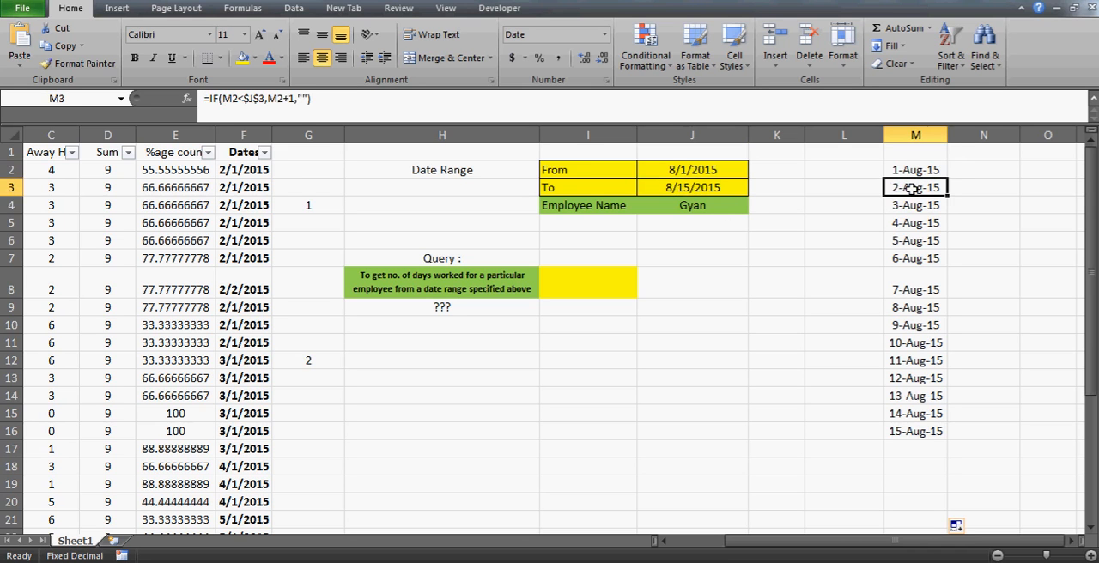
- Check the last date in column M against the To date in J3 and examine the formula in M17
left_click(697, 189)
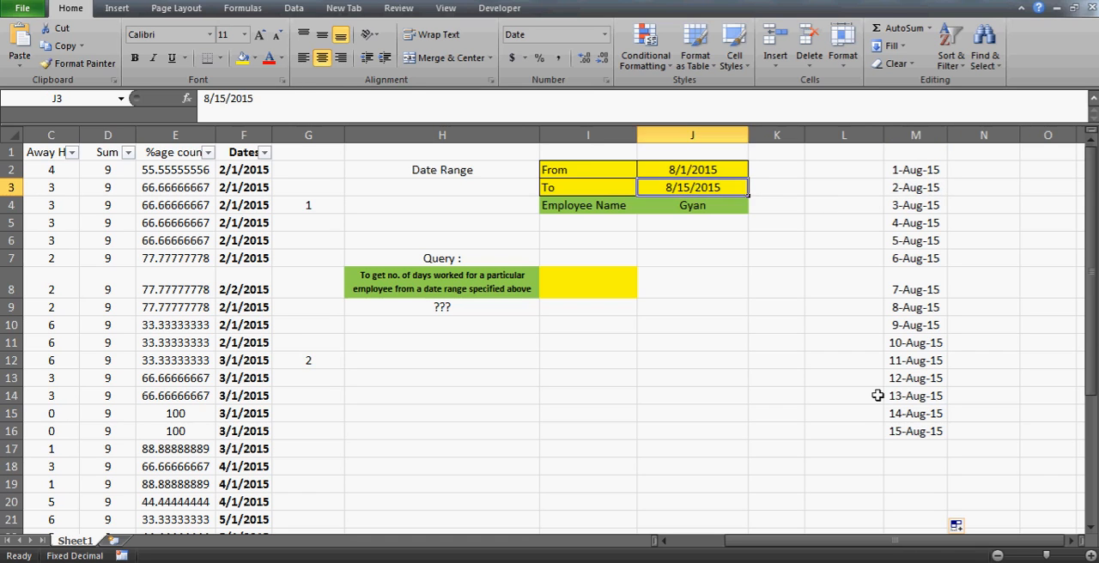
left_click(917, 432)
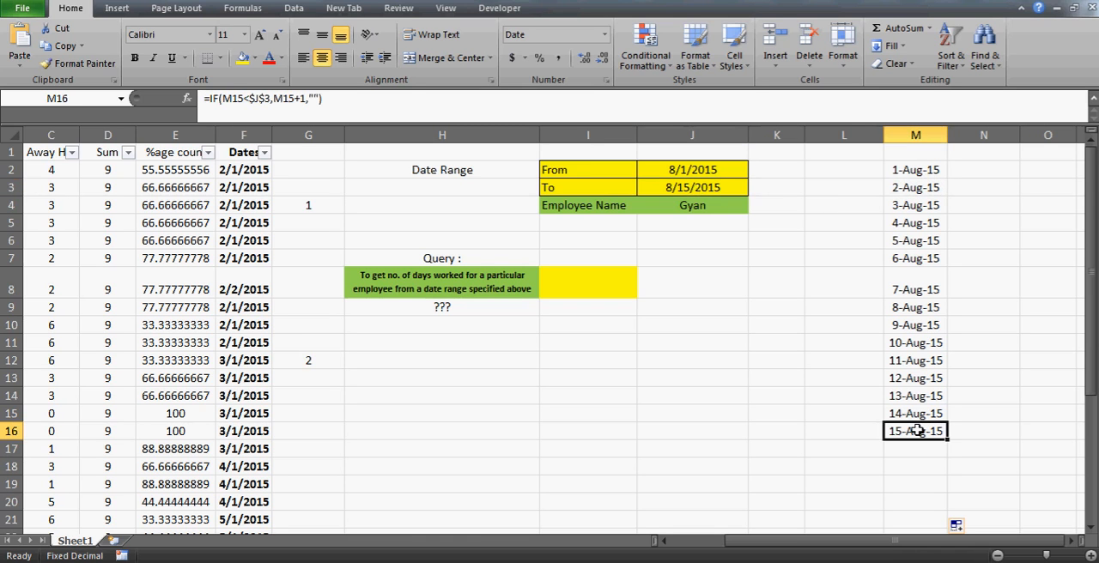
key("Down")
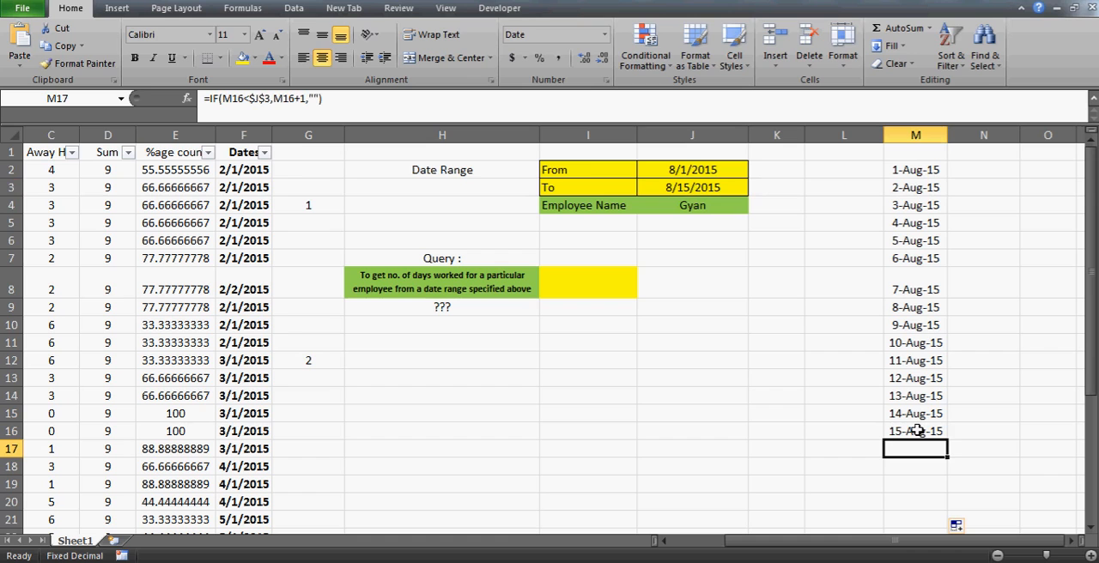
key("F2")
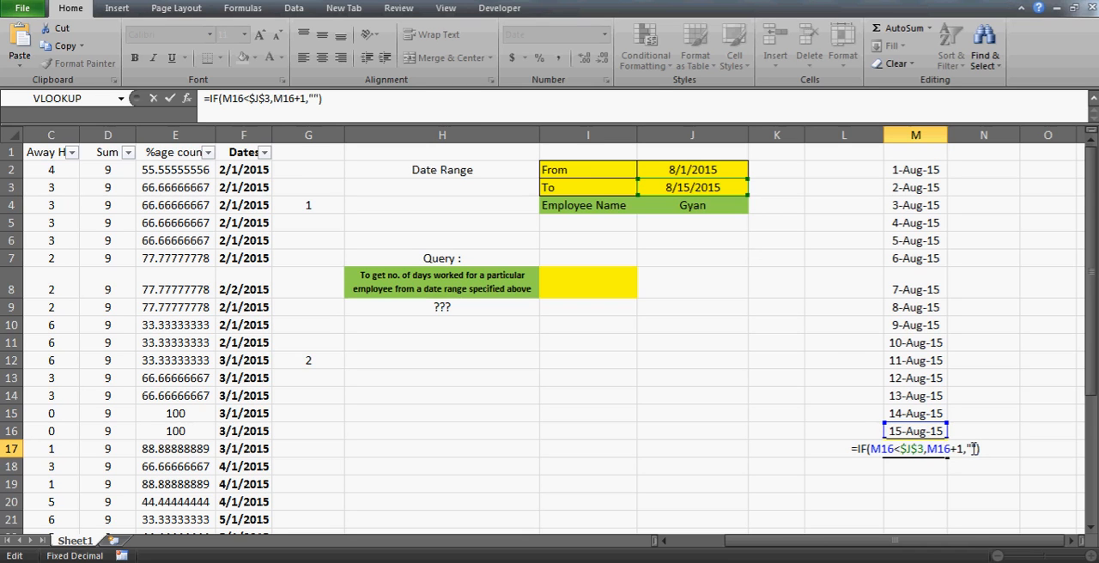
key("ctrl+Return")
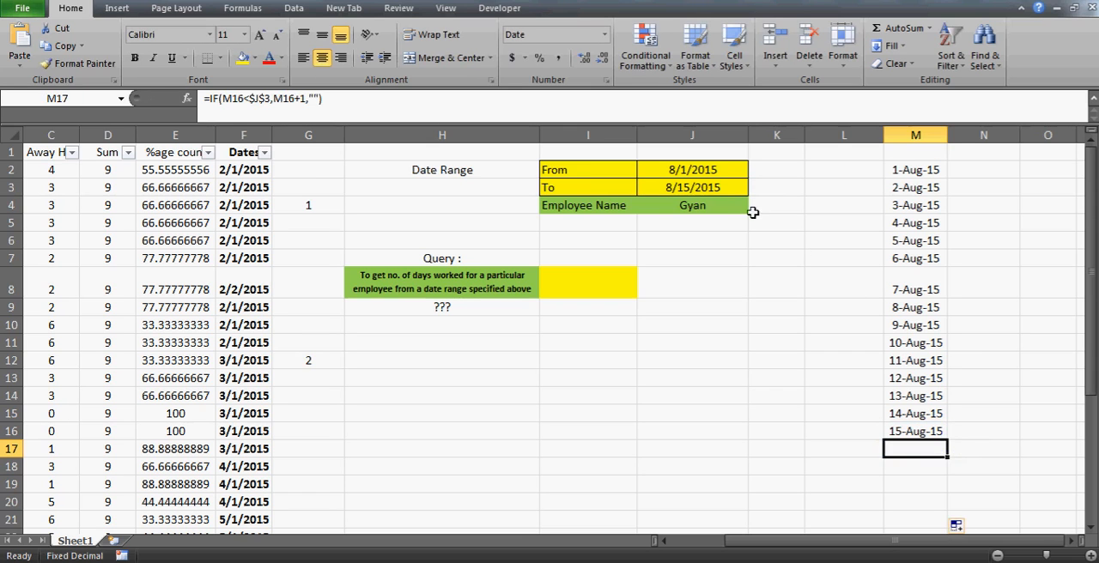
- Set the To date in J3 to 8/10/2015
left_click(716, 185)
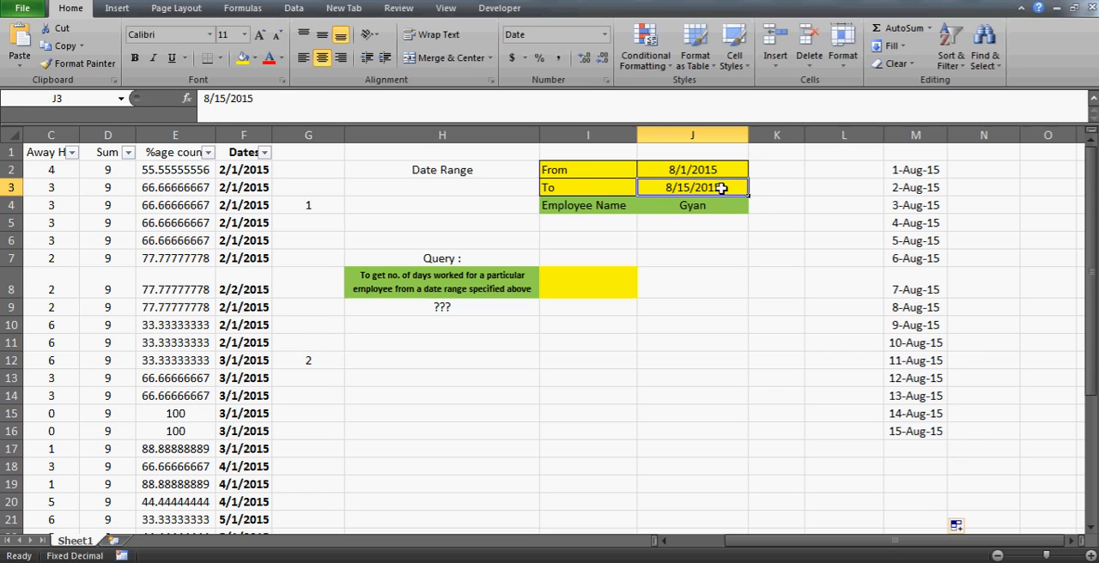
left_click(225, 98)
key("BackSpace")
type("0")
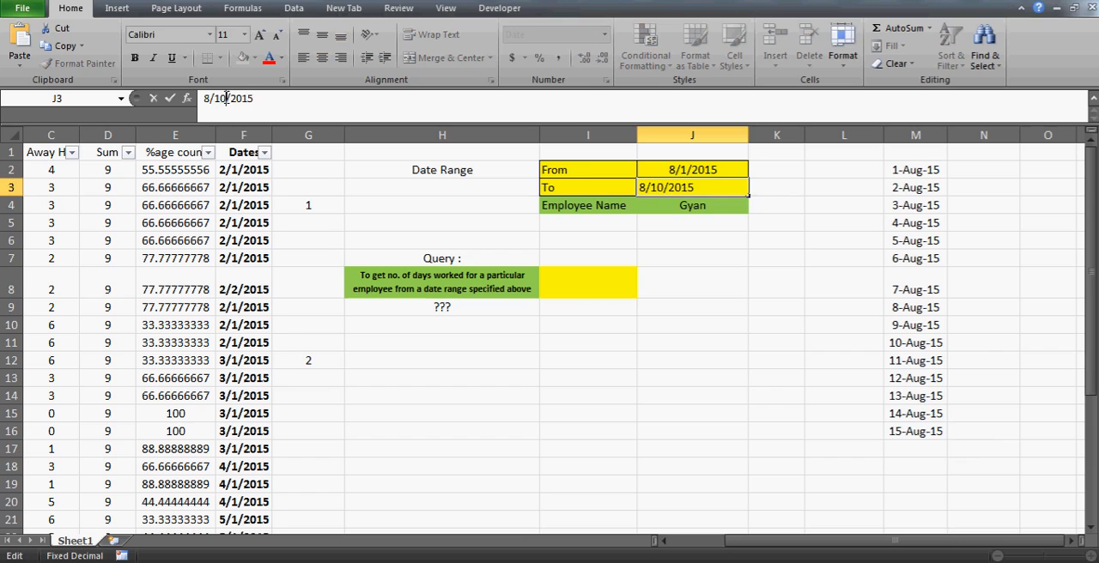
key("Return")
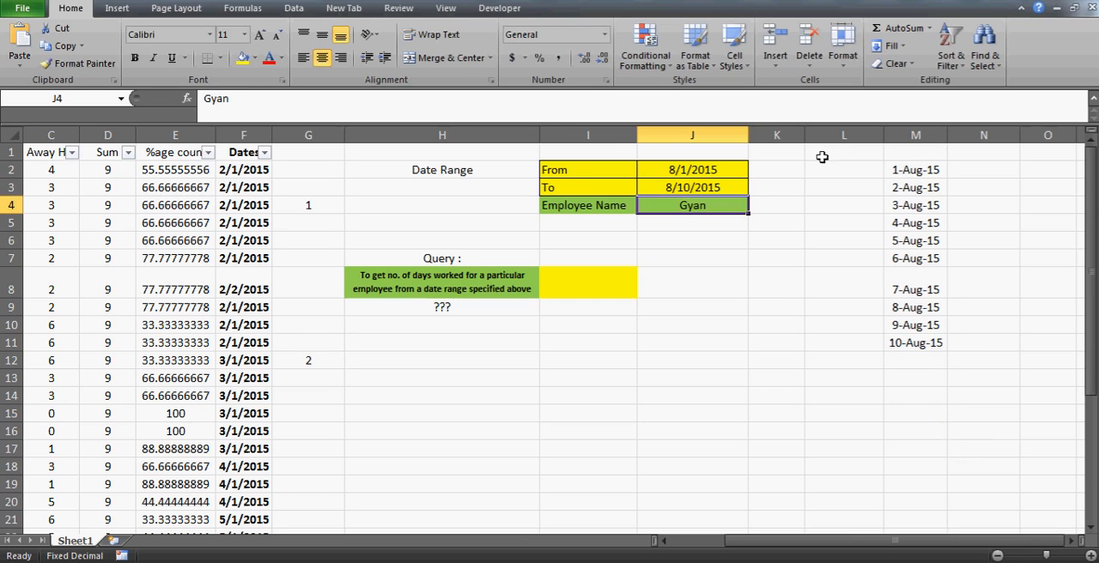
- Review where the date list in column M ends and examine the formula in the first blank cell, M12
left_click(896, 174)
key("shift+Down")
key("shift+Down")
key("shift+Down")
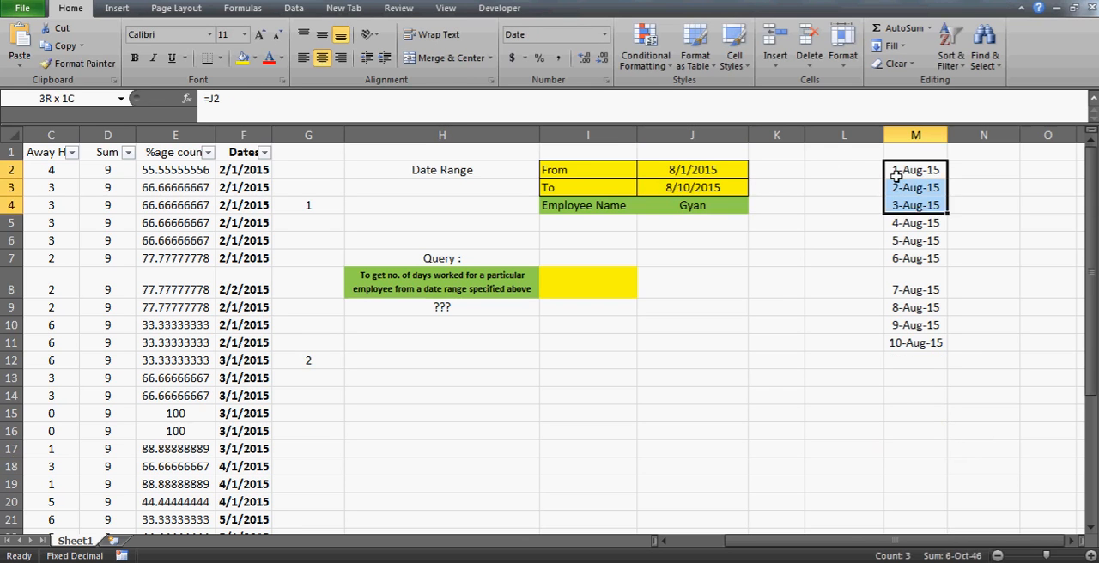
key("ctrl+shift+Down")
key("Down")
key("Down")
key("Down")
key("Down")
key("Down")
key("Down")
key("Down")
key("Down")
key("Down")
key("Down")
key("Down")
key("Down")
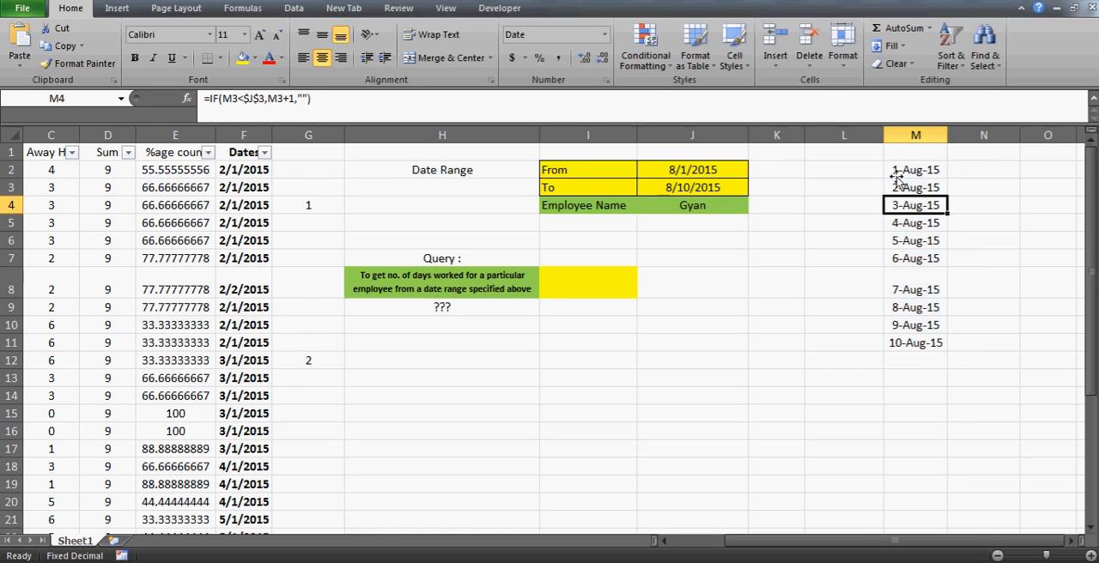
key("Up")
key("Up")
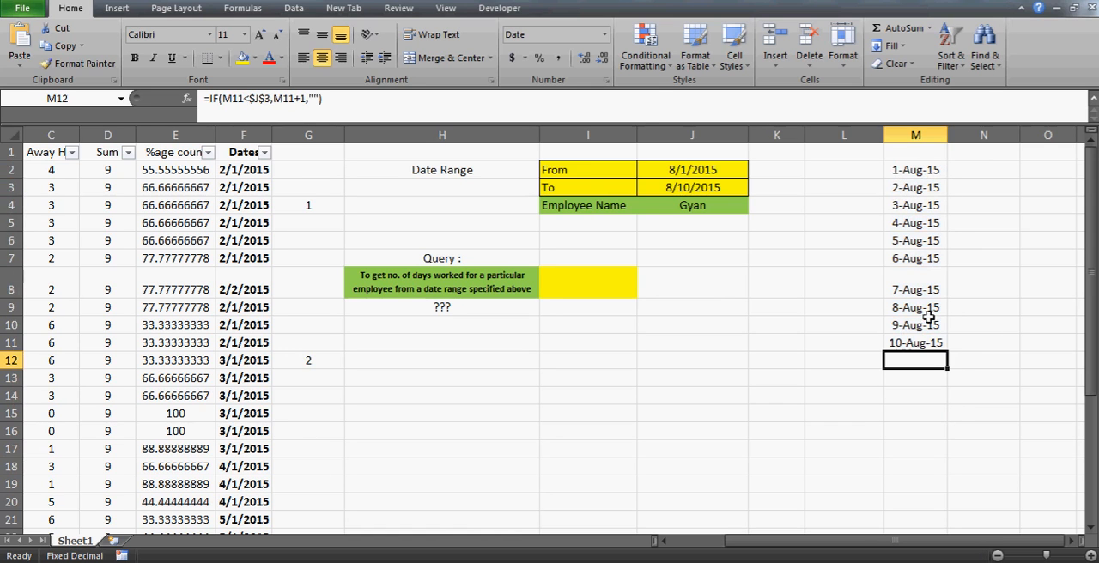
left_click(917, 344)
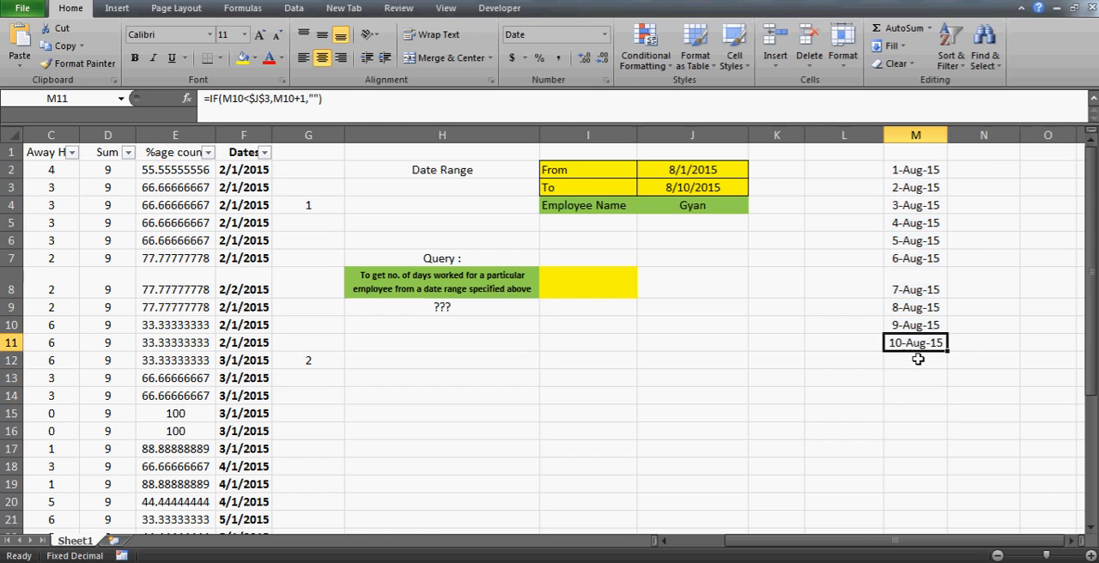
left_click(917, 359)
left_click(315, 98)
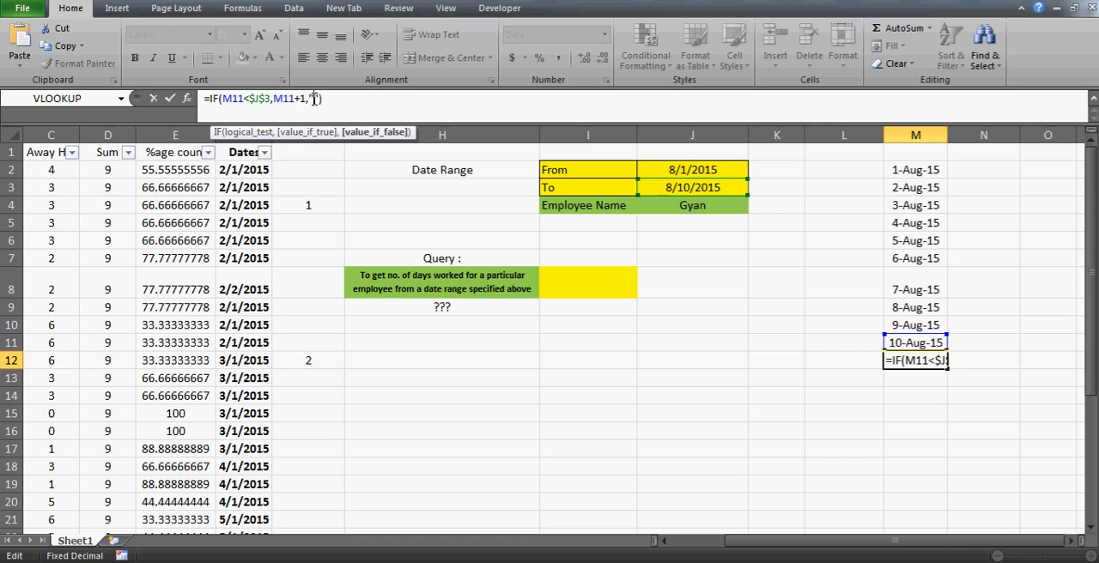
key("Escape")
key("Up")
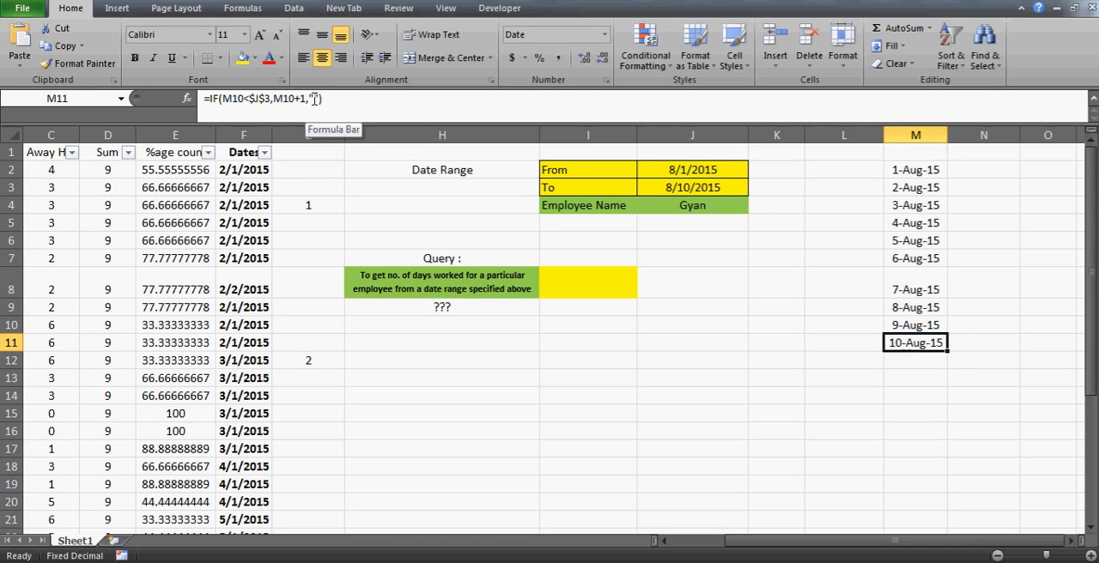
- Compare the From date in J2 with the To date in J3
left_click(693, 175)
left_click(692, 181)
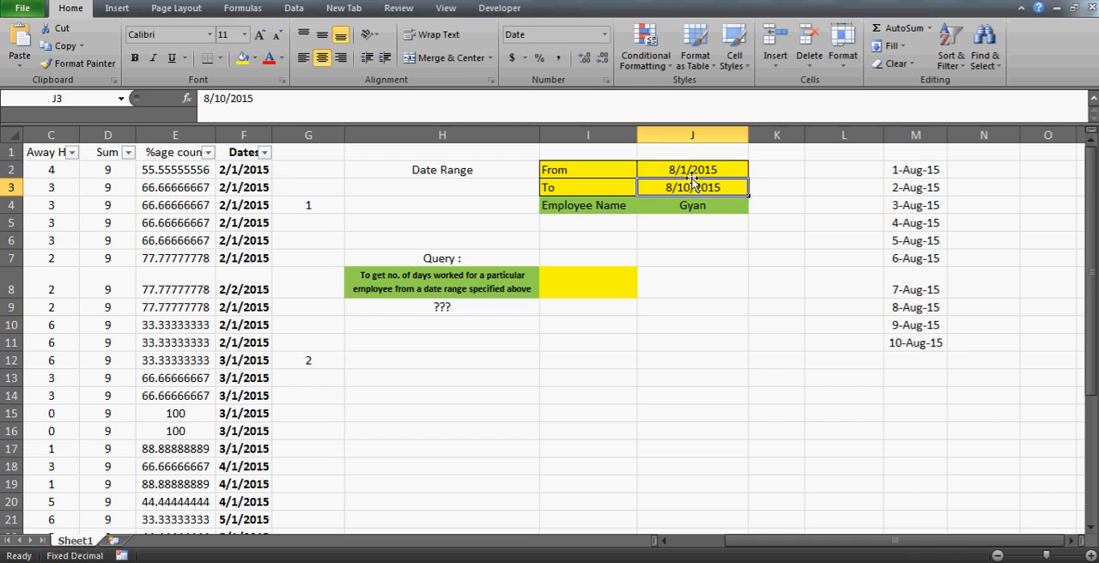
left_click(692, 176)
left_click_drag(692, 176, 692, 182)
left_click(693, 181)
left_click(692, 177)
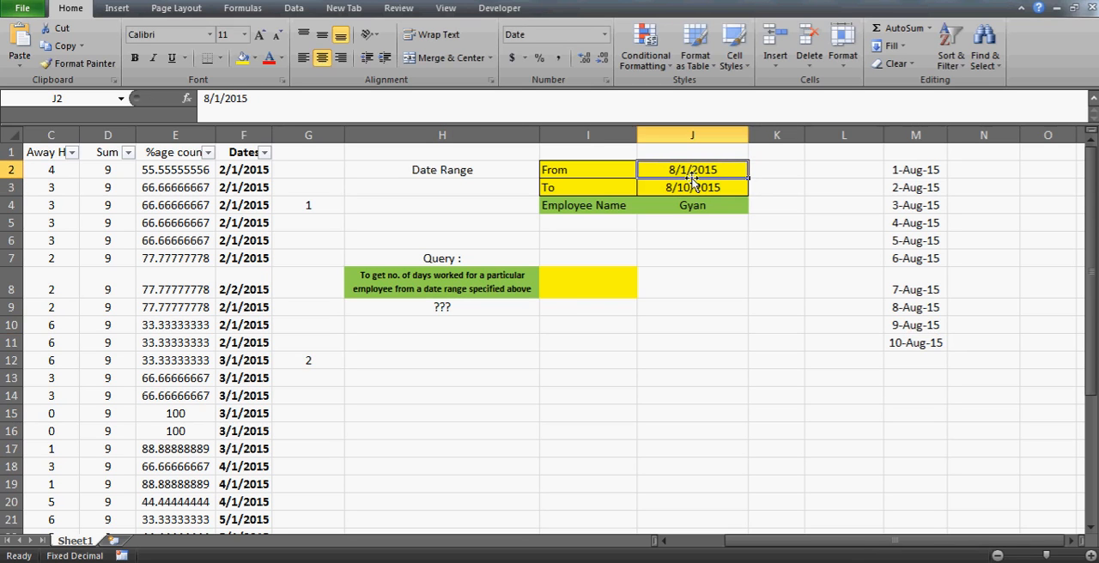
left_click(692, 181)
left_click(692, 176)
left_click(692, 182)
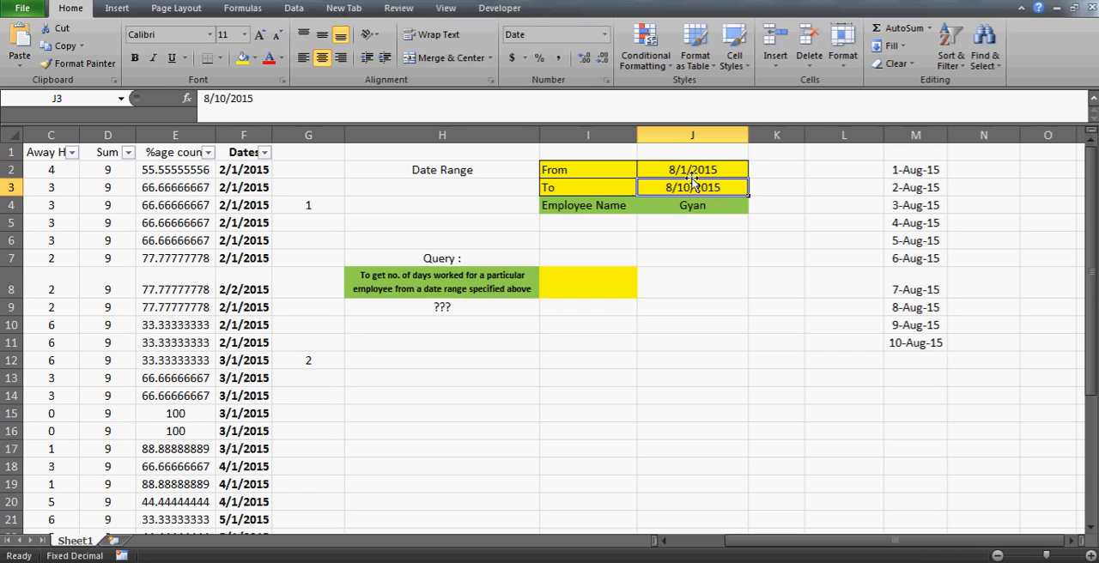
- Set the To date in J3 to 8/2/2015
left_click(226, 101)
key("BackSpace")
key("BackSpace")
type("2")
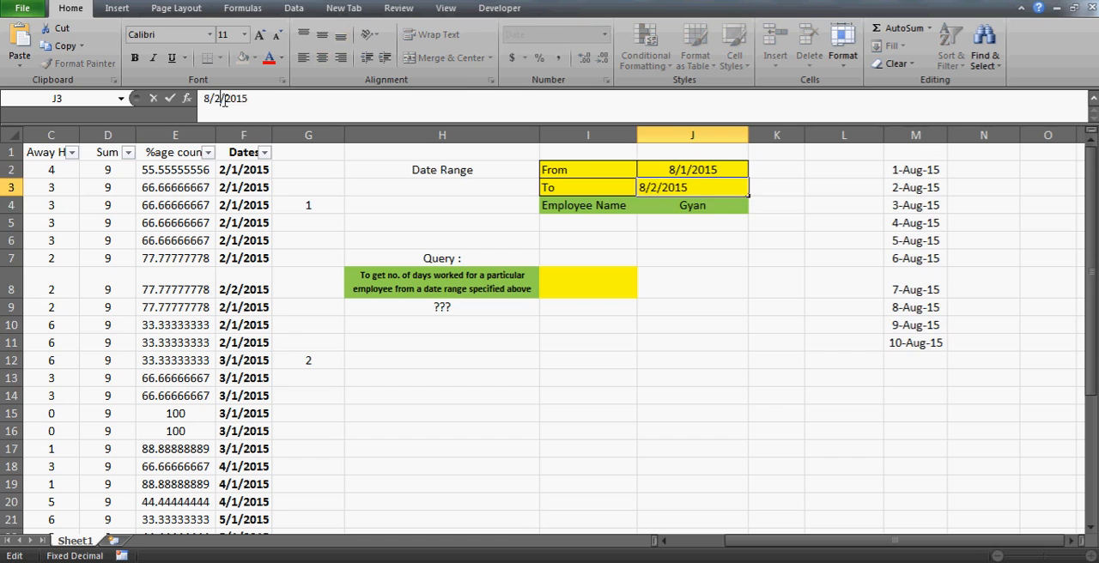
key("Return")
- Check the shortened date list in M2:M3 and examine the IF formula's arguments in M4
key("Up")
key("Right")
key("Right")
key("Right")
key("Up")
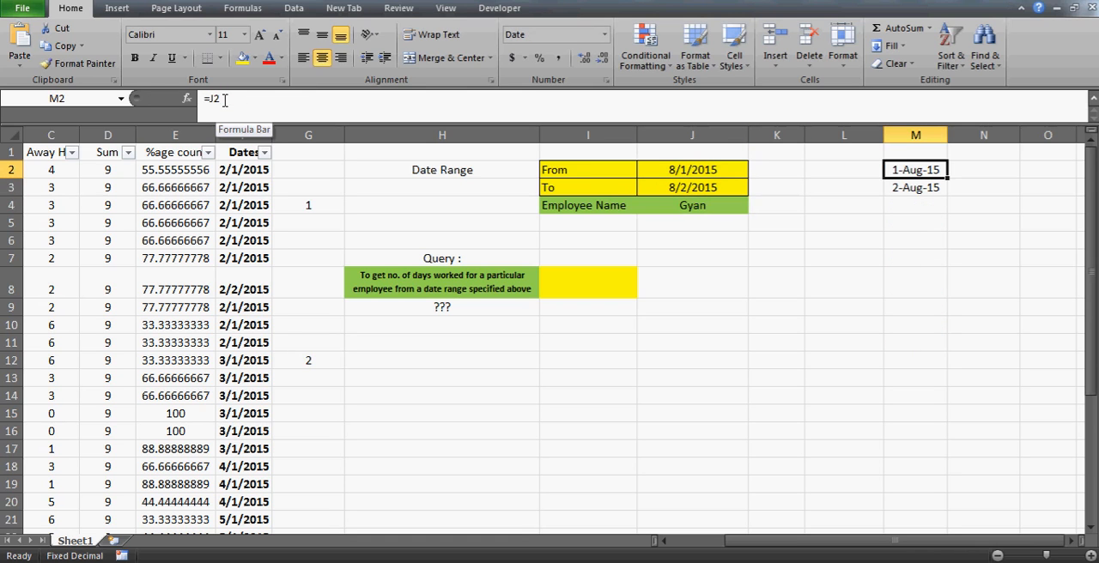
key("shift+Down")
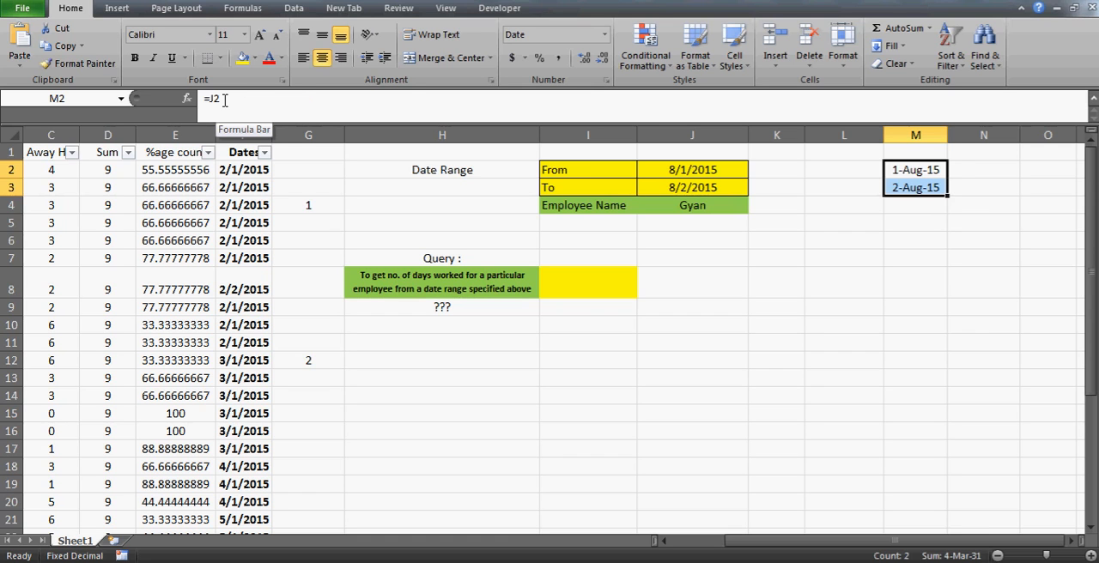
key("Down")
key("Down")
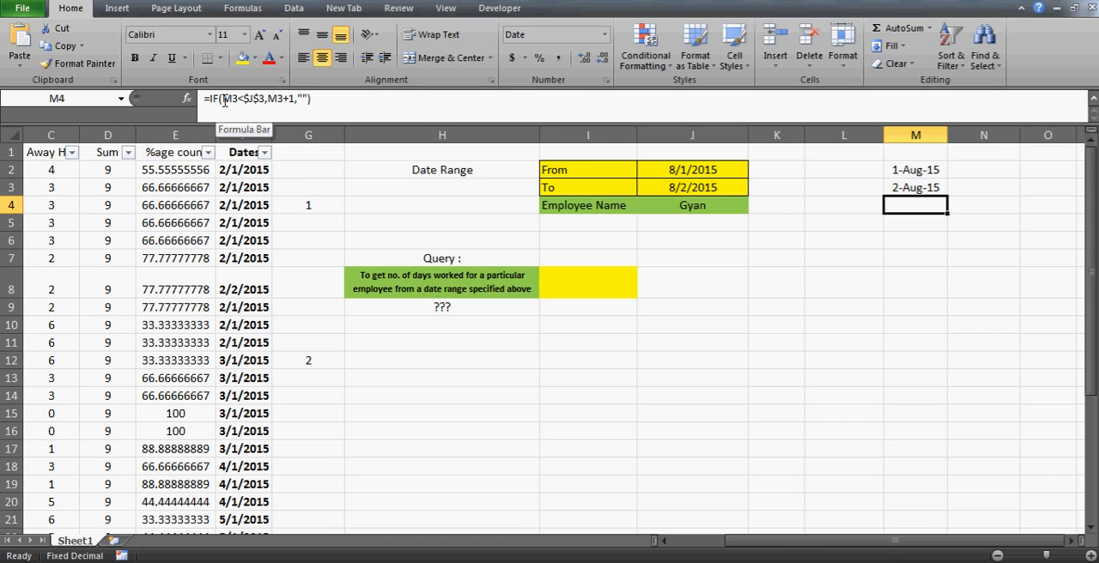
left_click(285, 99)
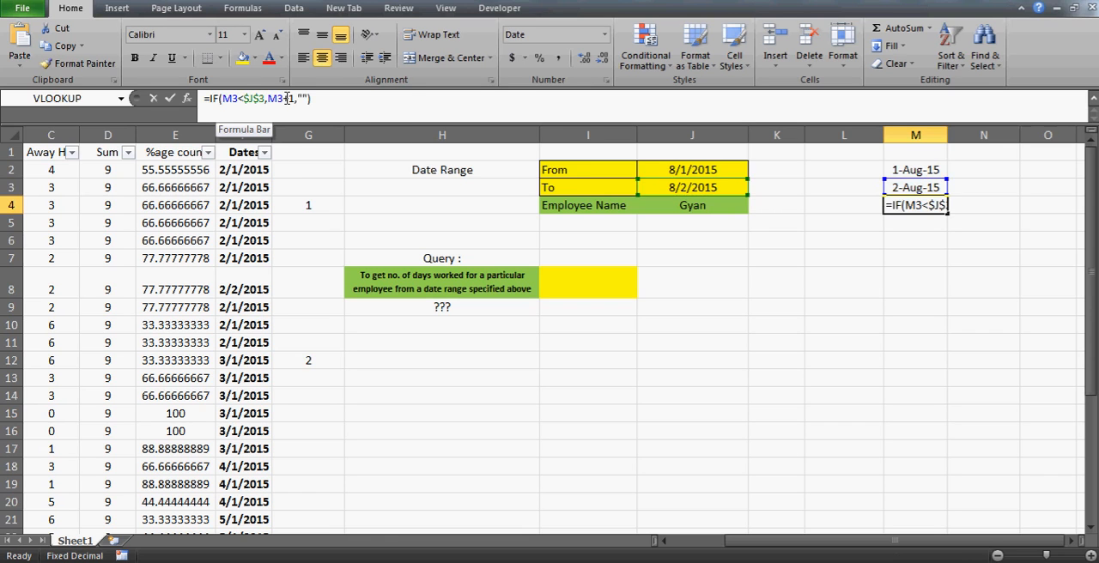
left_click(303, 99)
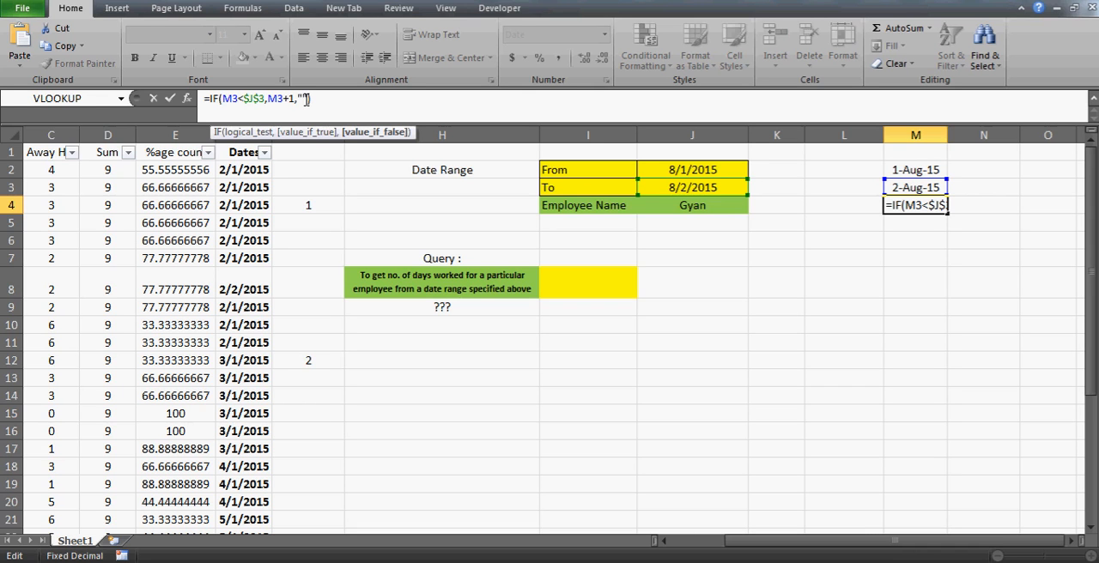
type("\"")
key("Return")
key("Up")
key("Up")
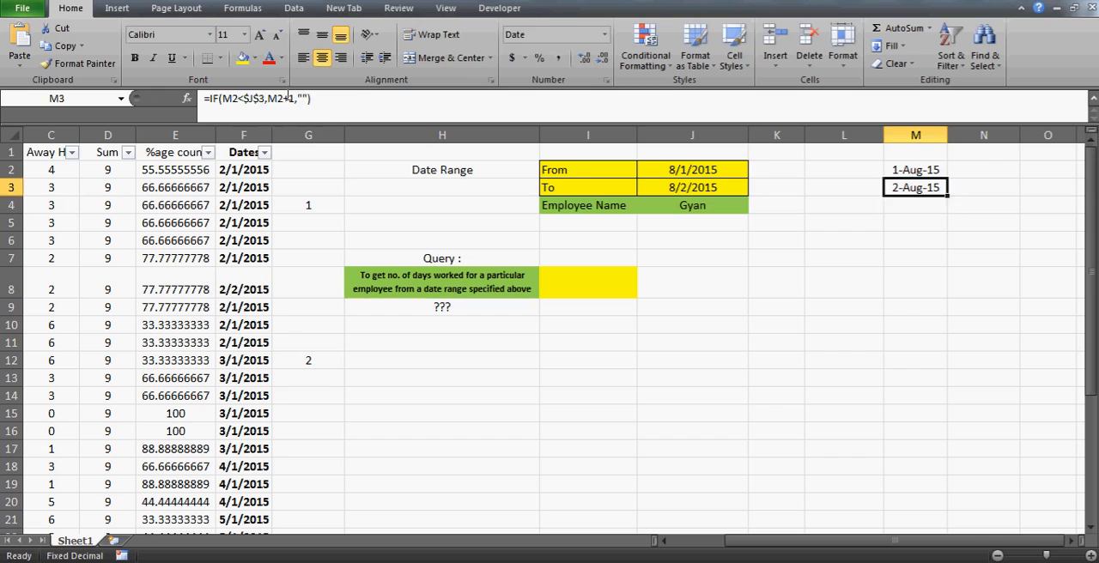
- Set the To date in J3 to 8/5/2015
key("Up")
key("Left")
key("Left")
key("Down")
key("Left")
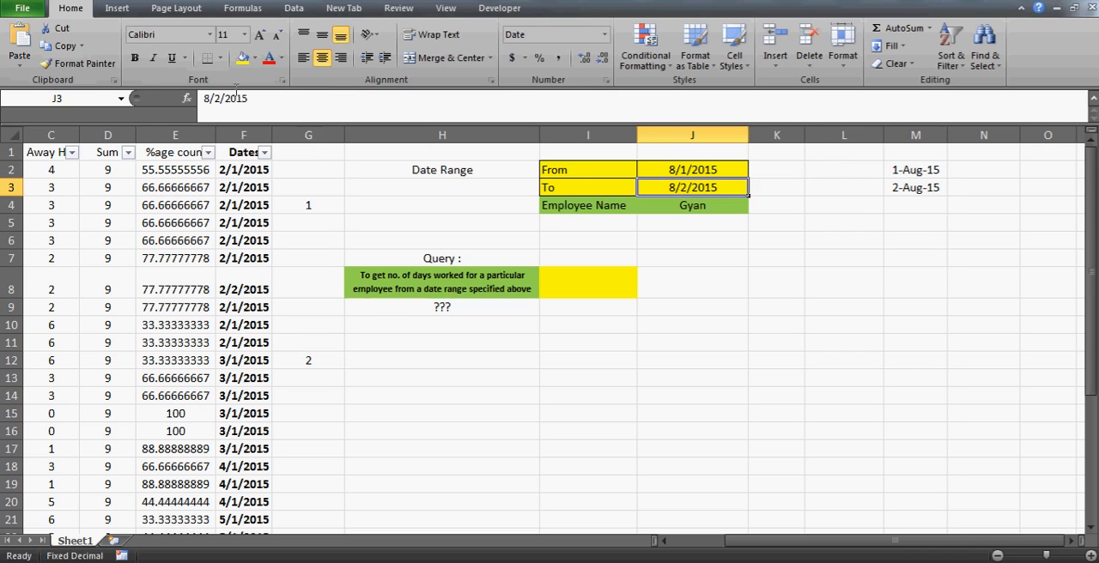
left_click(223, 101)
key("BackSpace")
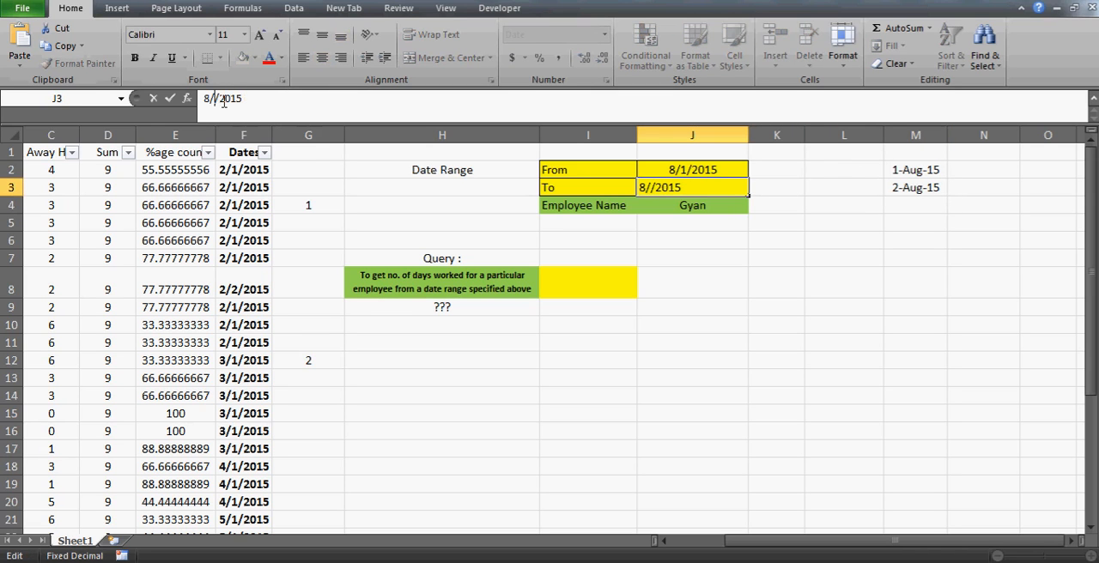
type("5")
key("Return")
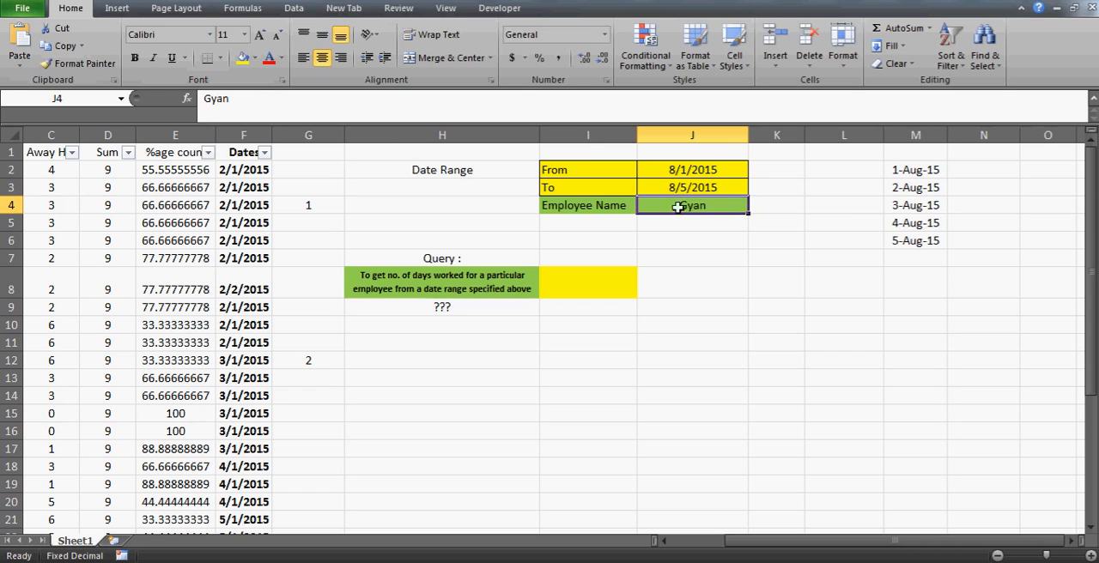
- Check that the dates in M2:M6 cover the From–To range and examine the formulas through M7
left_click(903, 171)
key("shift+Down")
key("shift+Down")
key("shift+Down")
key("shift+Down")
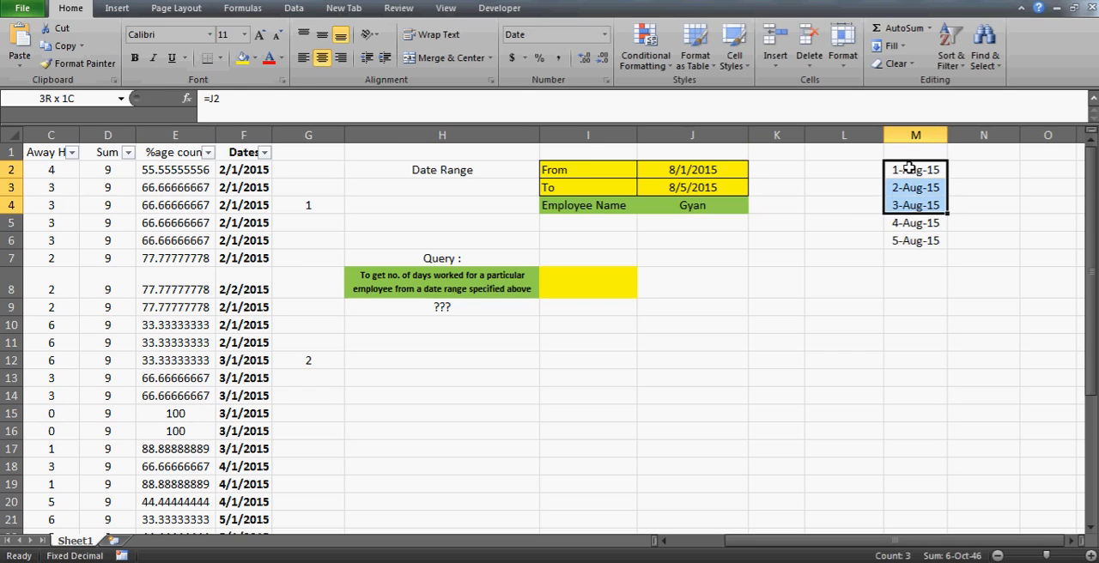
key("Down")
key("Down")
key("Down")
key("Down")
key("Down")
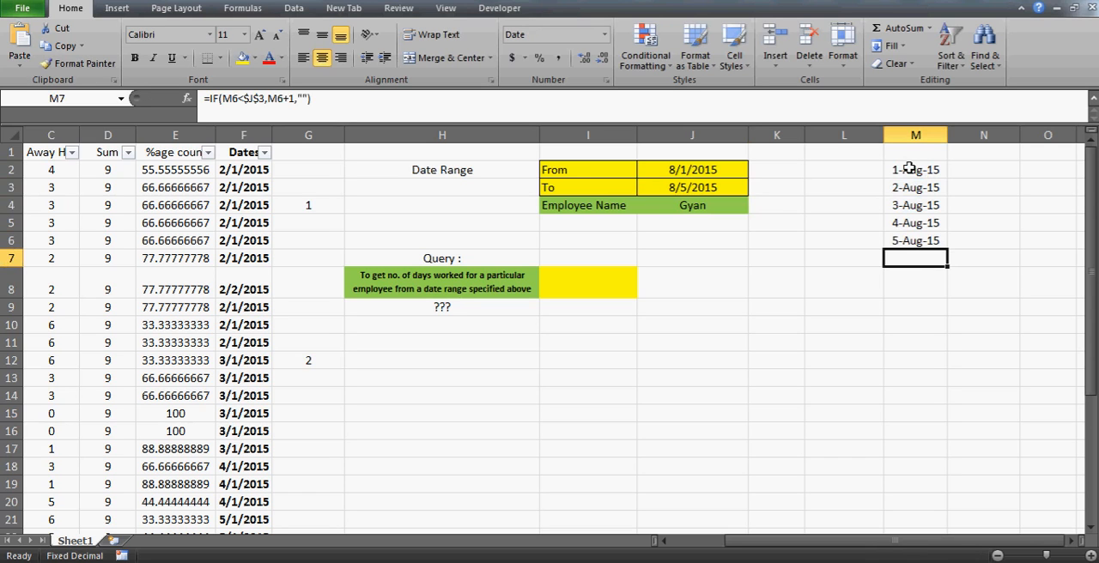
key("Up")
key("Up")
key("Up")
key("Up")
key("Up")
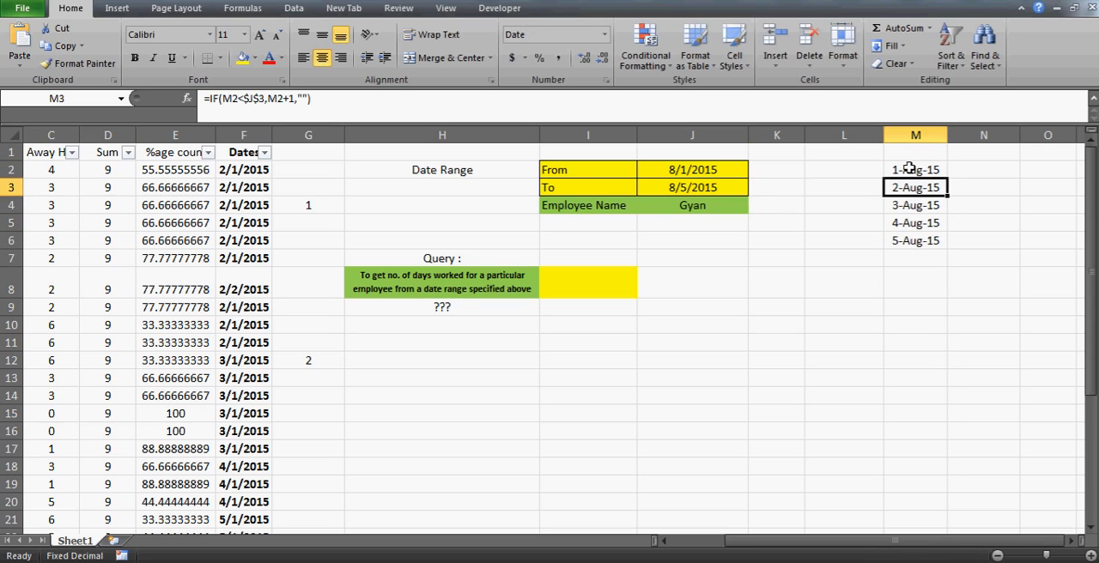
key("shift+Down")
key("shift+Down")
key("shift+Down")
key("shift+Down")
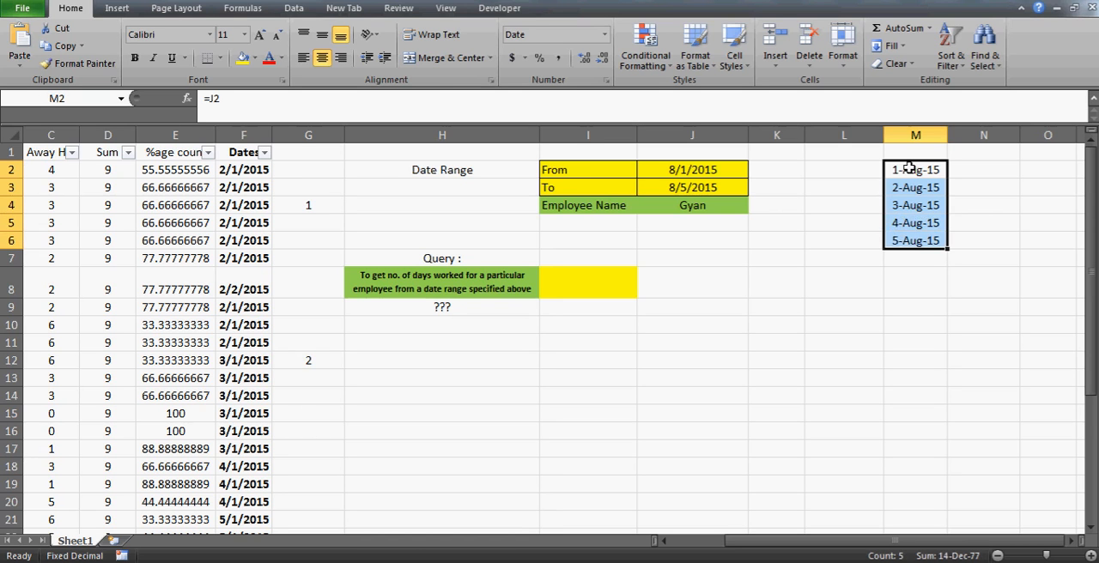
- Enter =J4&M2 in L2 to join the employee name with the first date in the list
key("Left")
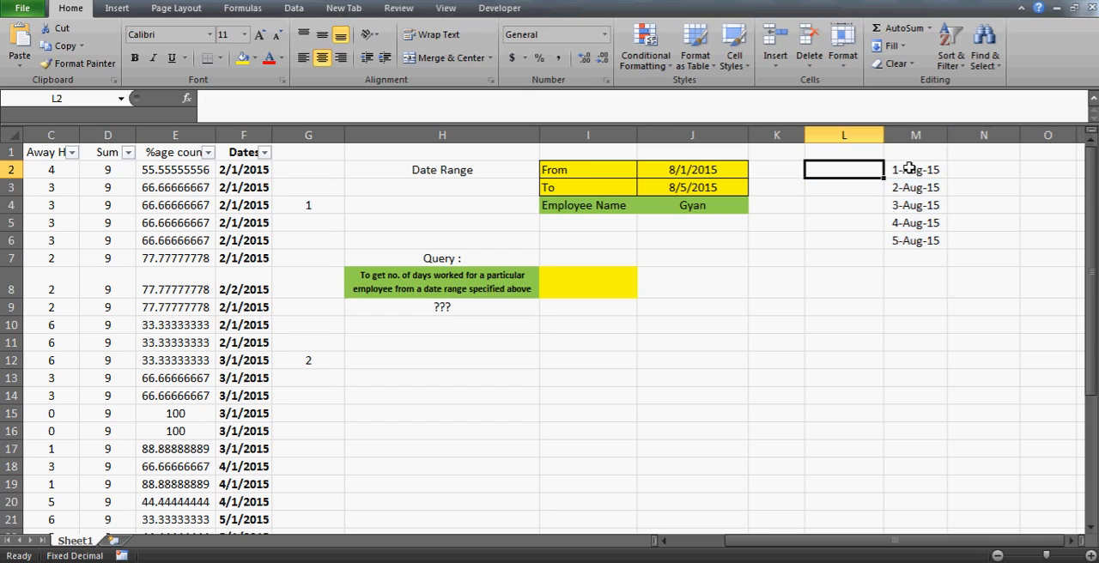
type("=")
key("Left")
key("Left")
key("Down")
key("Down")
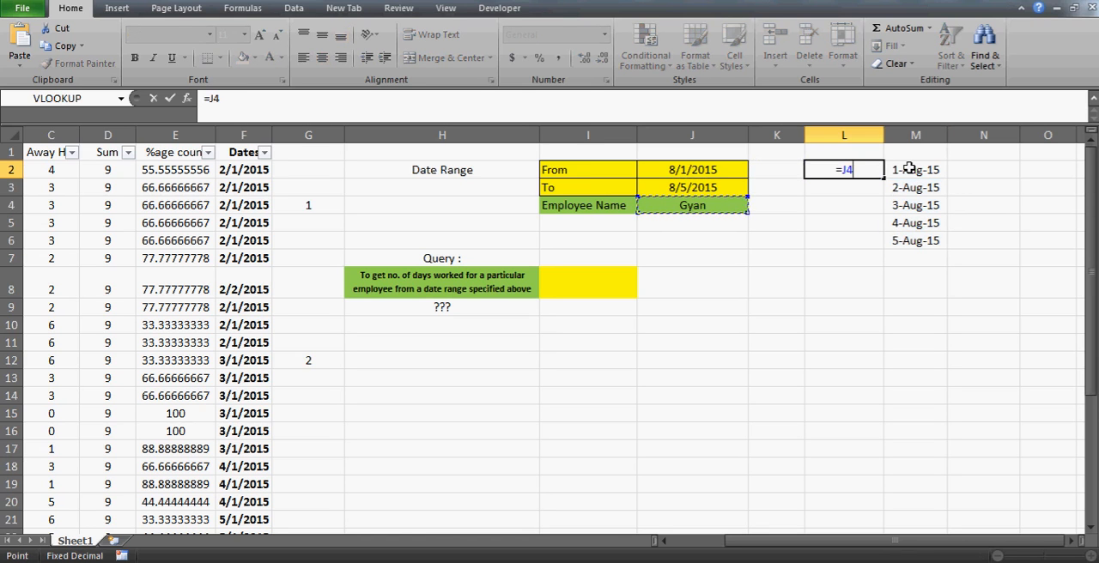
type("&")
left_click(909, 169)
key("Return")
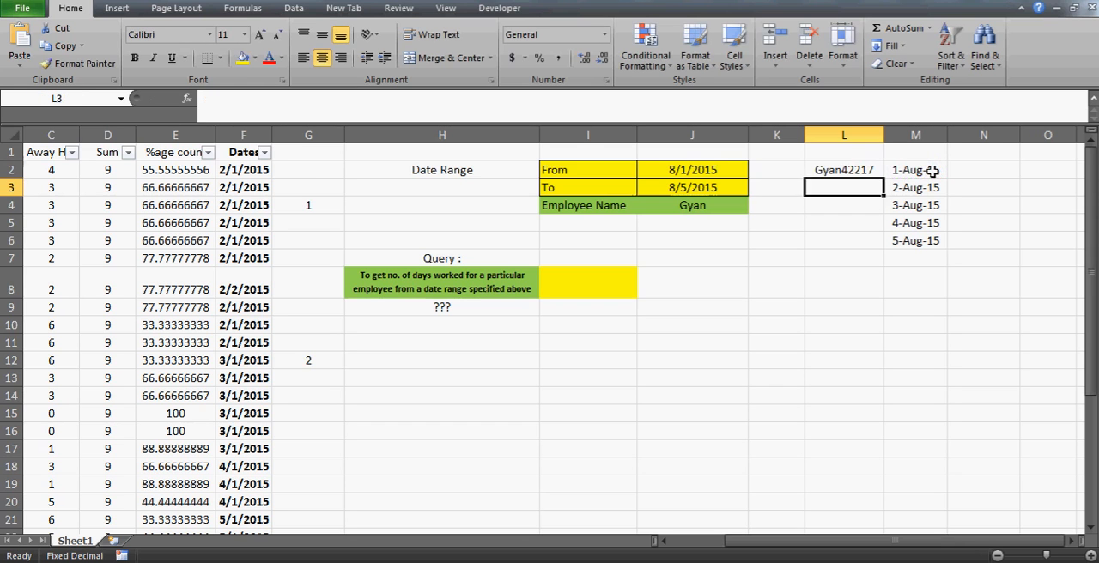
key("Up")
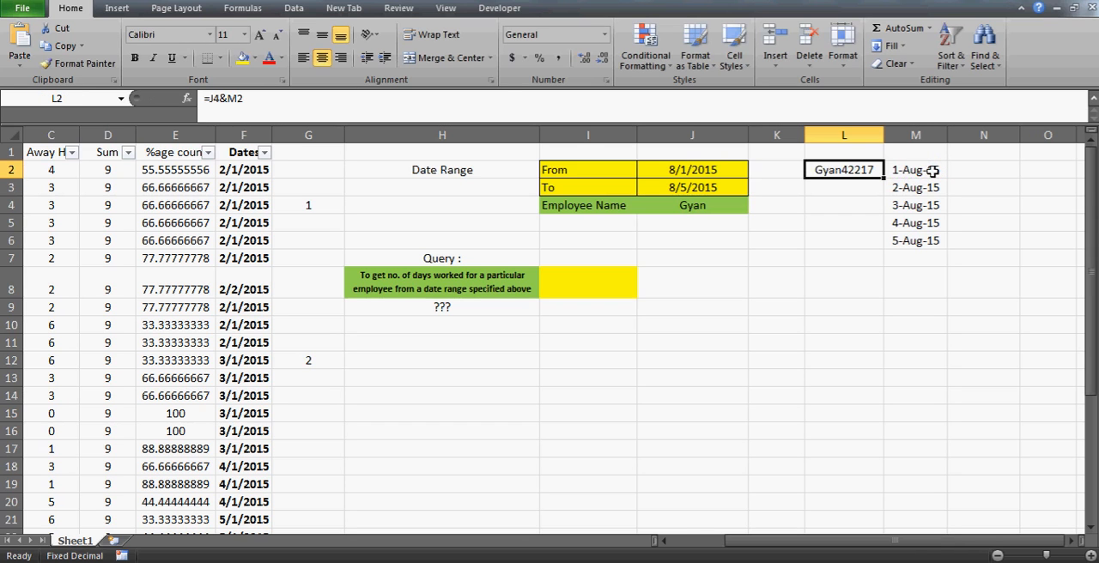
- Make the J4 reference absolute in L2 so the formula reads =$J$4&M2, and fill it down column L
left_click(217, 99)
key("F4")
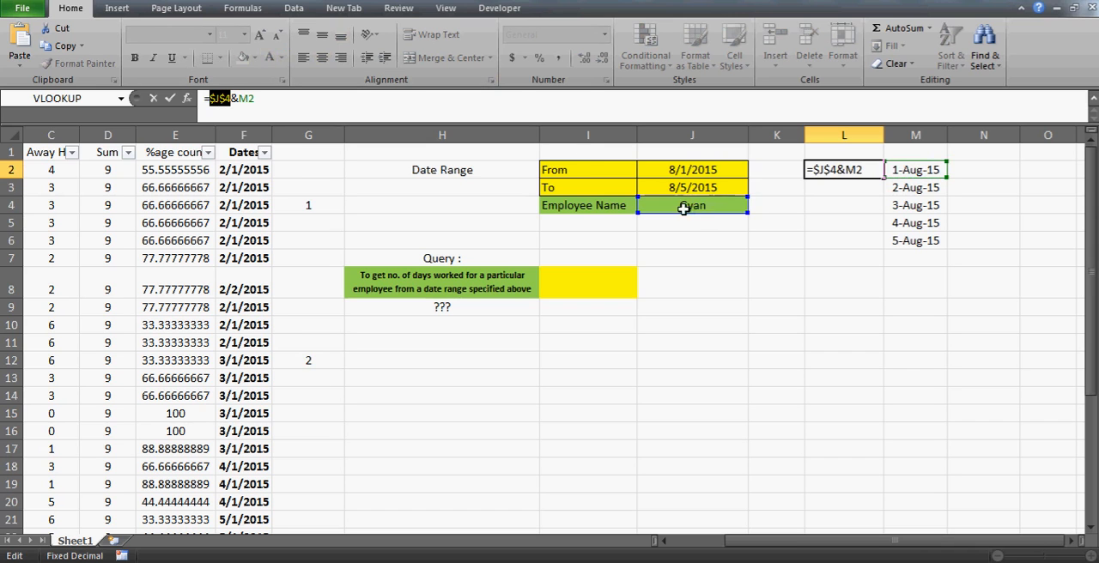
key("ctrl+Return")
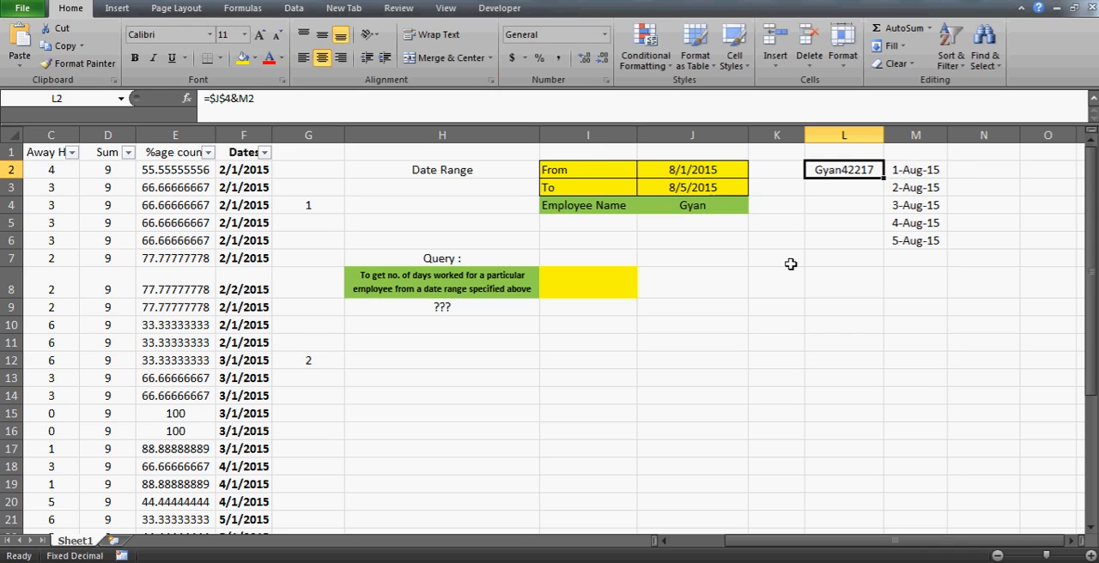
double_click(885, 180)
- Check the copied key formulas down column L, examining the cell references in L10 and L12
left_click(861, 255)
left_click(861, 247)
key("Down")
key("Down")
key("Down")
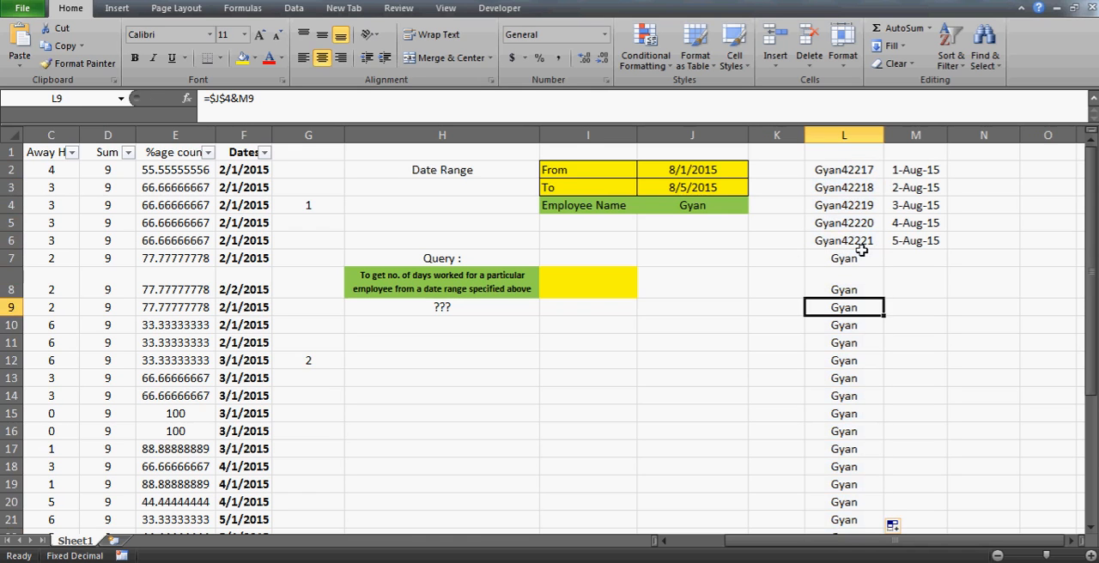
key("Down")
key("F2")
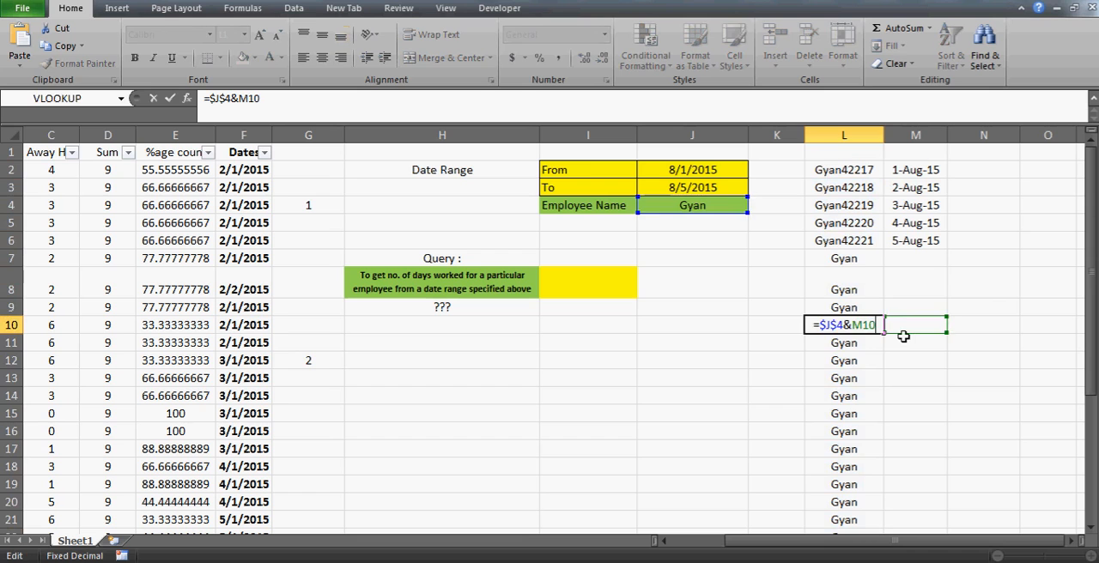
key("Escape")
key("Down")
key("Down")
key("F2")
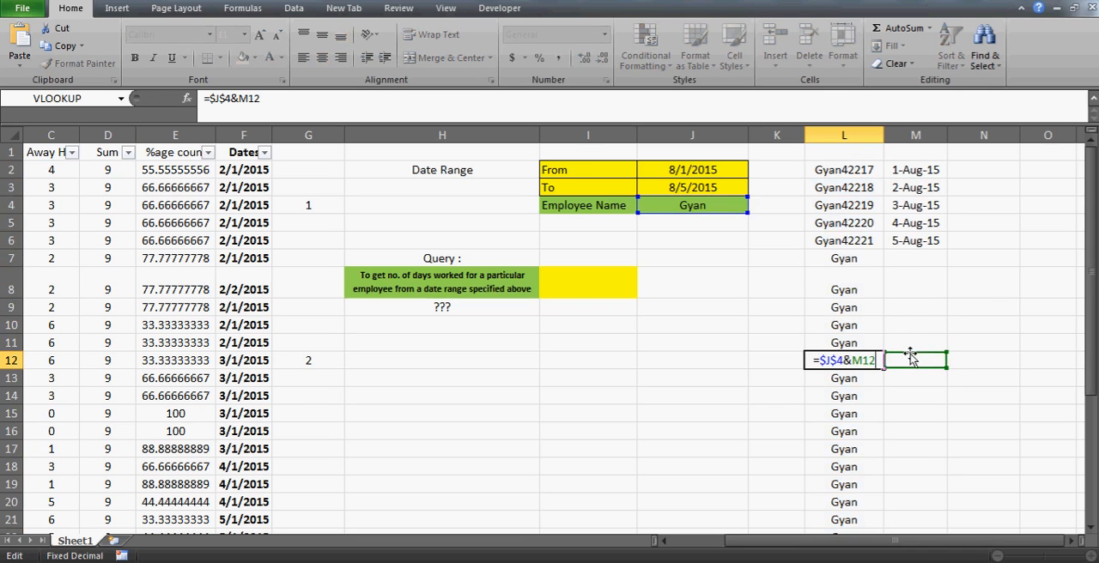
key("Escape")
key("Up")
key("Up")
key("Up")
key("Up")
key("Up")
key("Up")
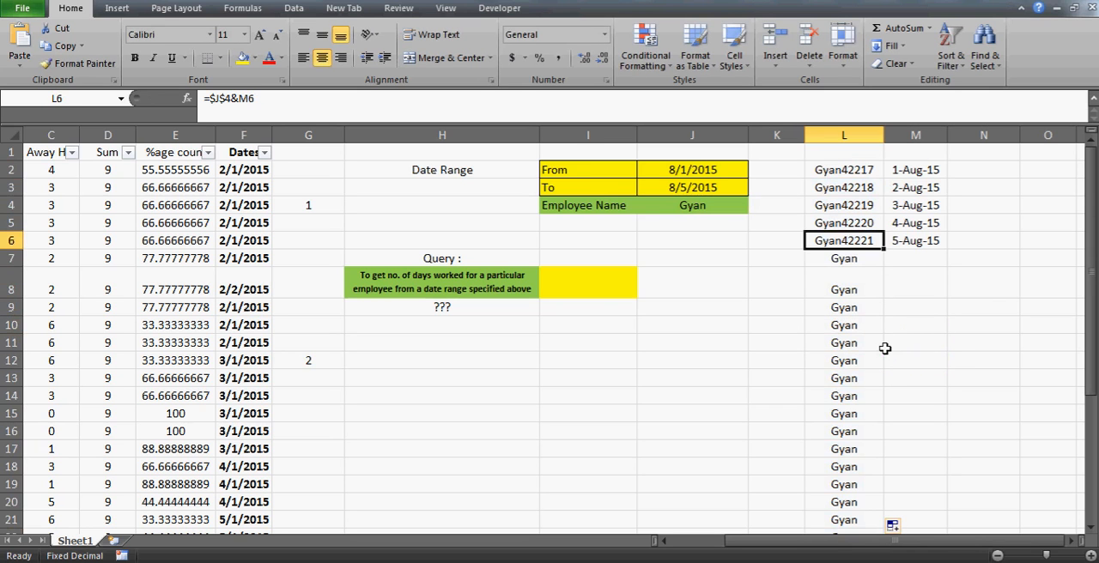
key("Up")
key("Up")
key("Up")
key("Up")
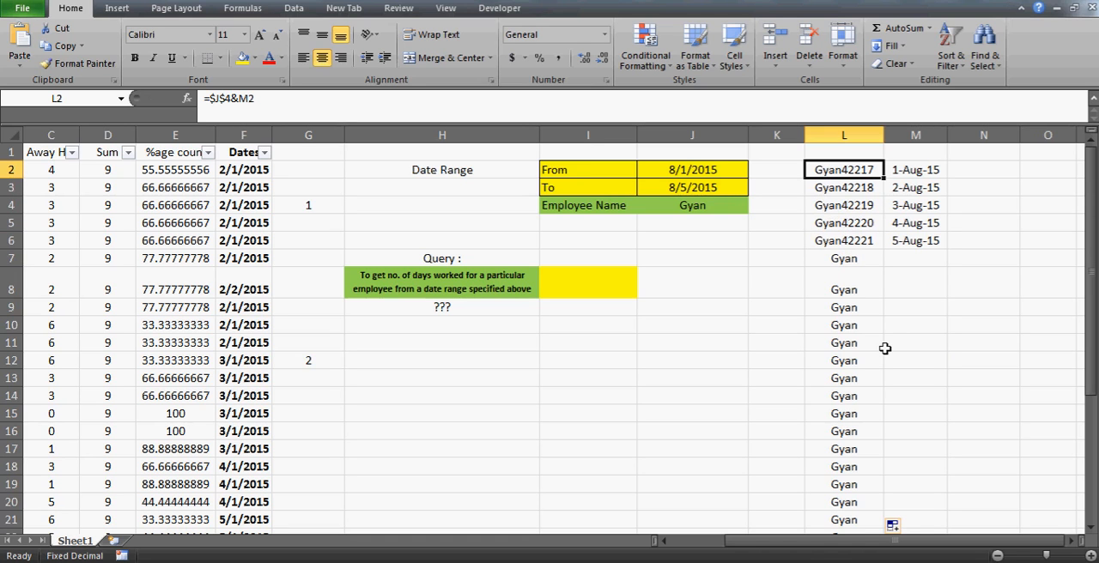
- Compare the query's employee name in J4 with the matching entry in the Employee Name column at A4
key("Right")
key("Left")
key("Left")
key("Down")
key("Down")
key("Left")
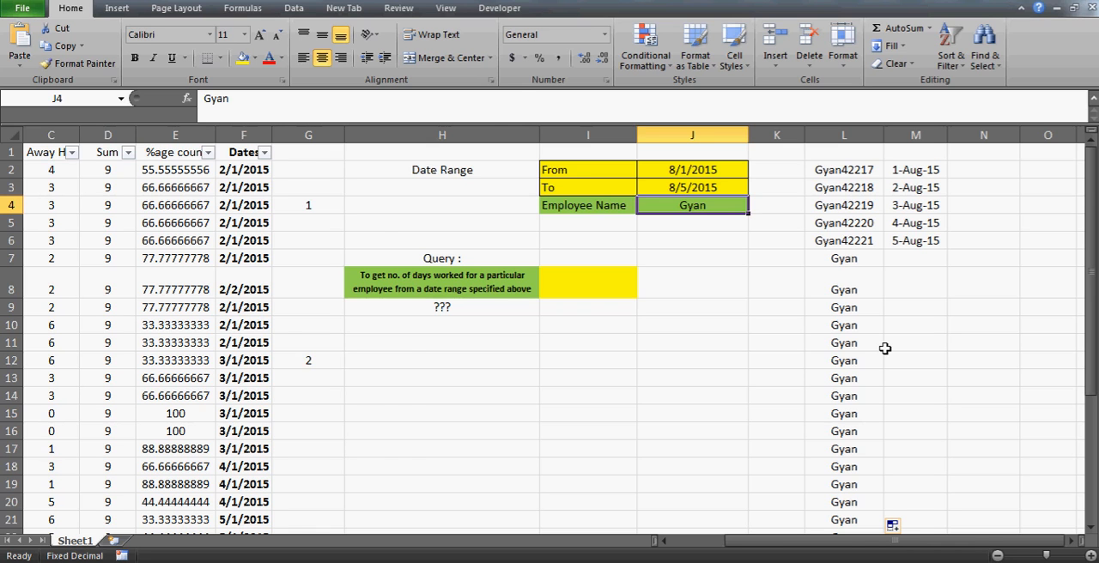
key("Left")
key("Left")
key("Left")
key("Left")
key("Left")
key("Left")
key("Left")
key("Left")
key("Left")
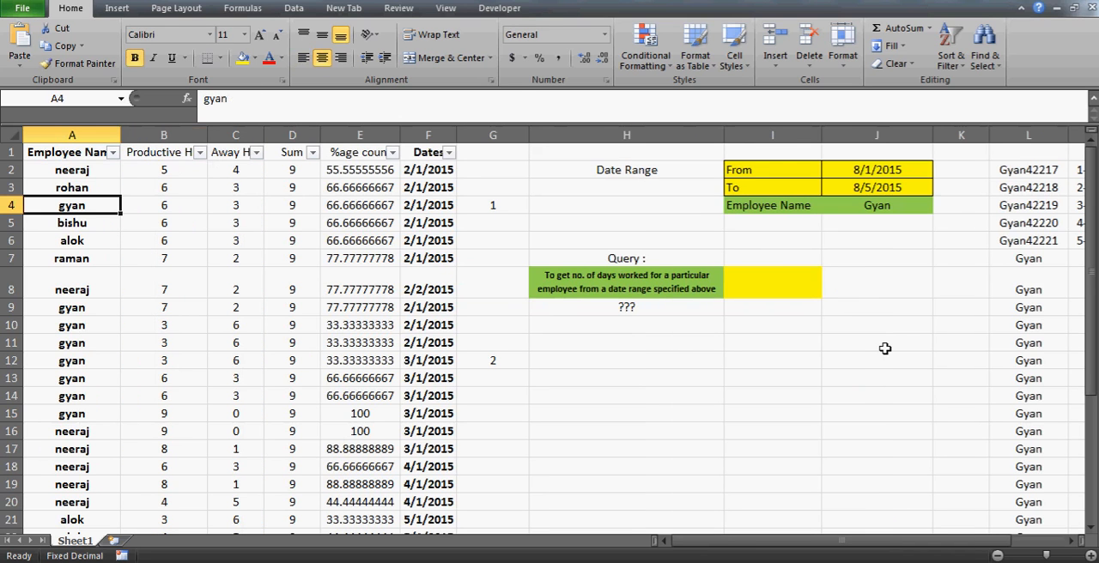
- Narrow columns I, H and G to make room for the helper columns
left_click(903, 215)
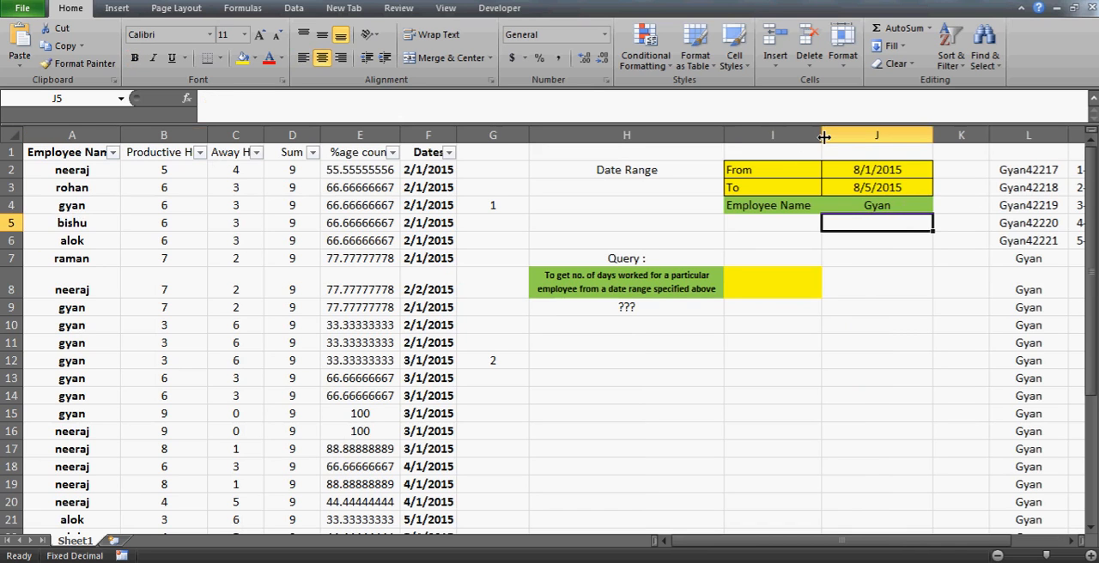
left_click_drag(822, 138, 802, 138)
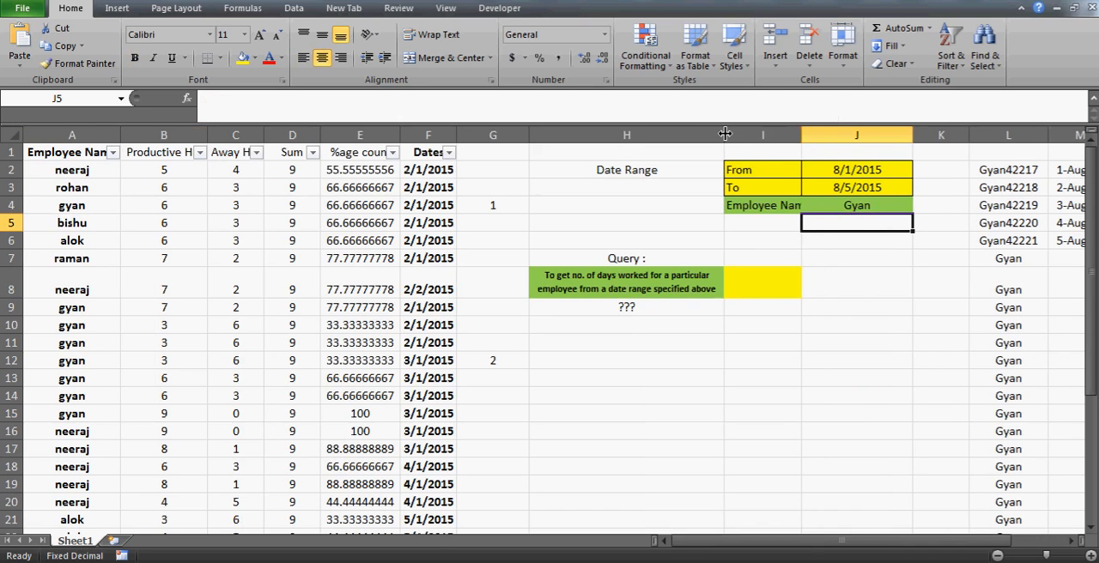
left_click_drag(725, 135, 720, 132)
left_click_drag(529, 133, 498, 128)
left_click(951, 178)
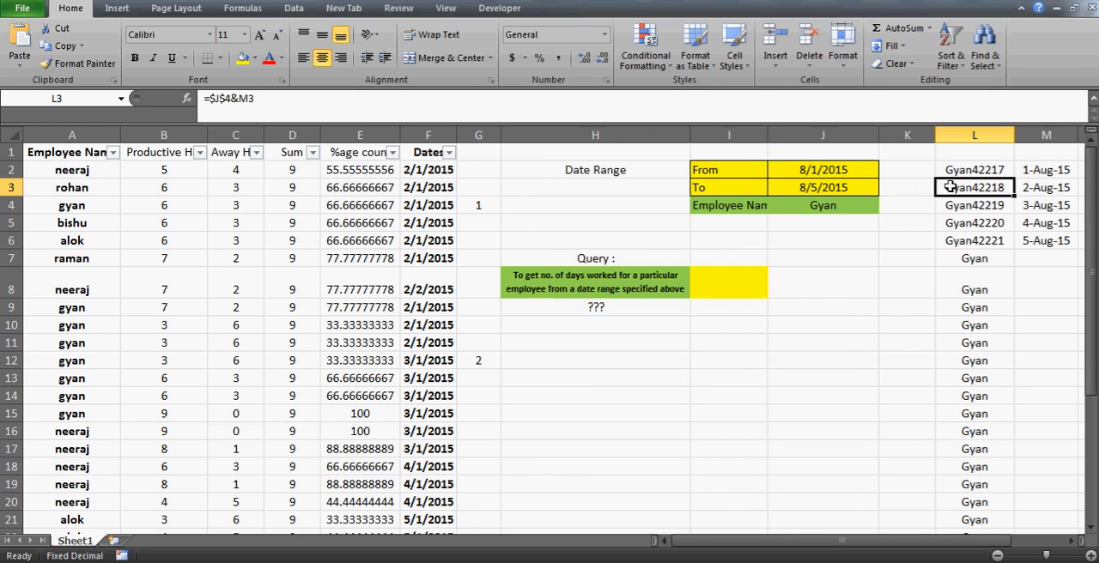
- Insert a new column G beside the Dates column and enter the header concaten in G1
left_click(480, 168)
key("alt+i")
key("c")
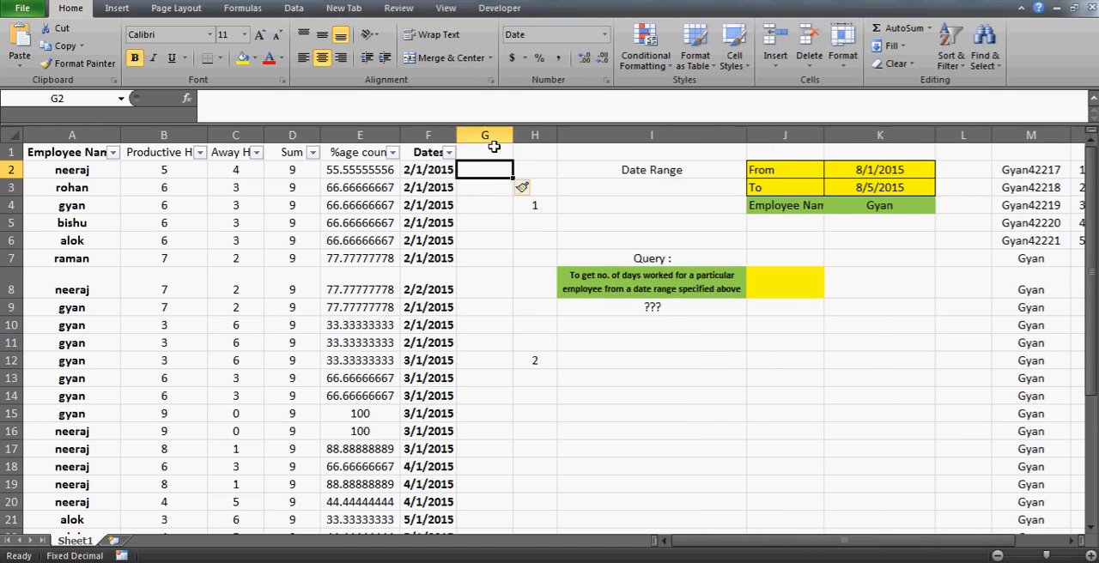
left_click(486, 136)
type("o")
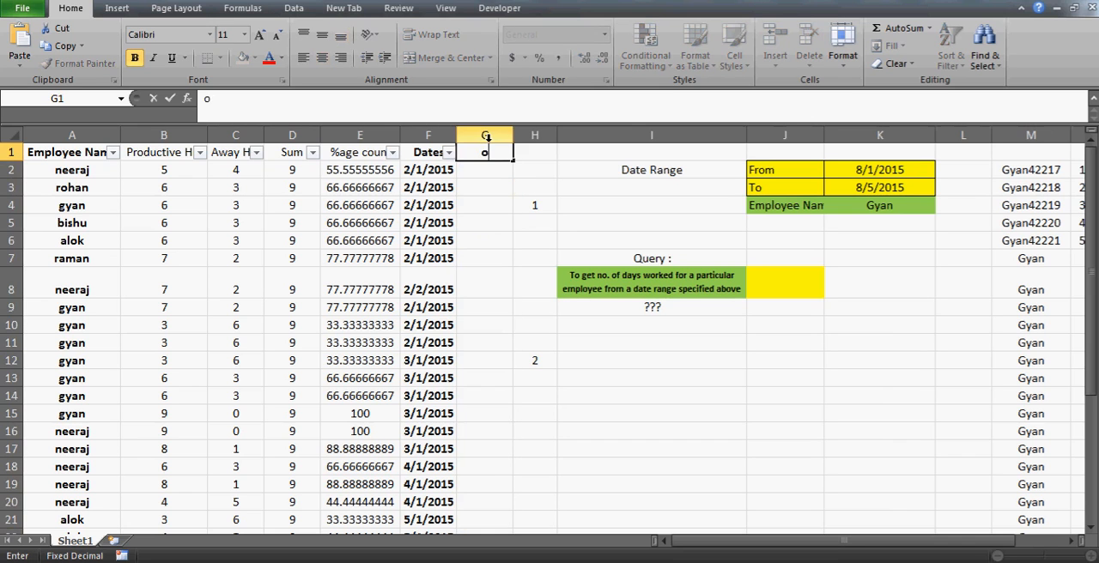
type("oncaten")
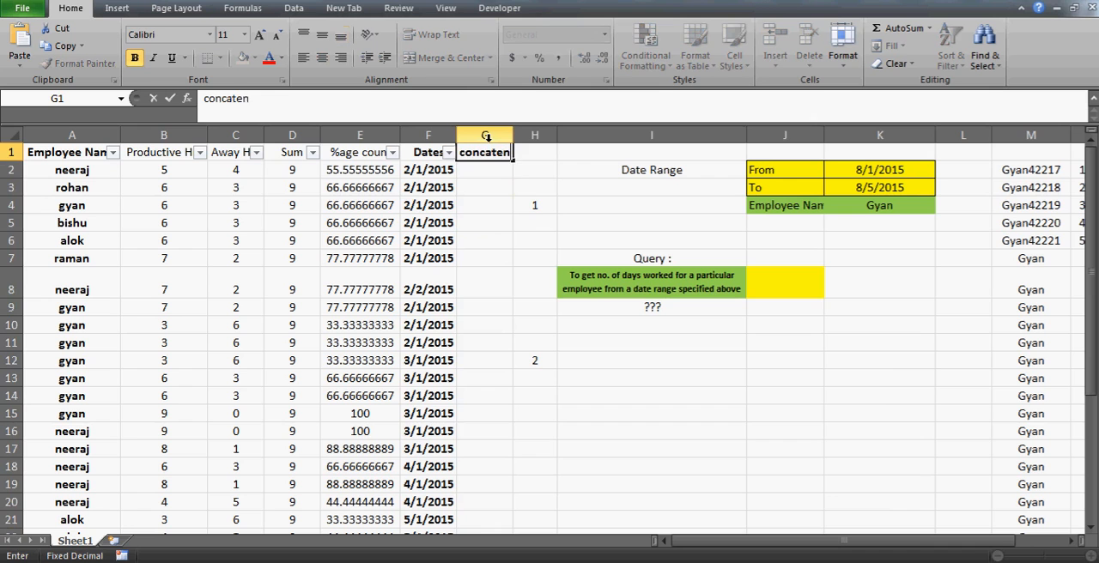
key("Return")
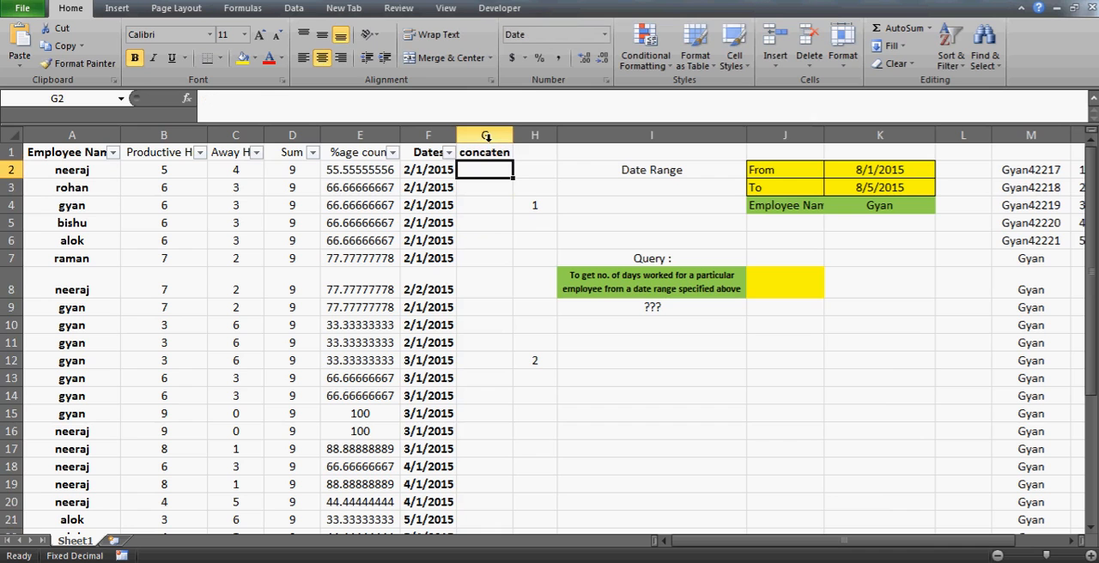
- Narrow columns B, C and D so the data table and the helper columns fit in view together
double_click(265, 135)
left_click_drag(207, 136, 180, 135)
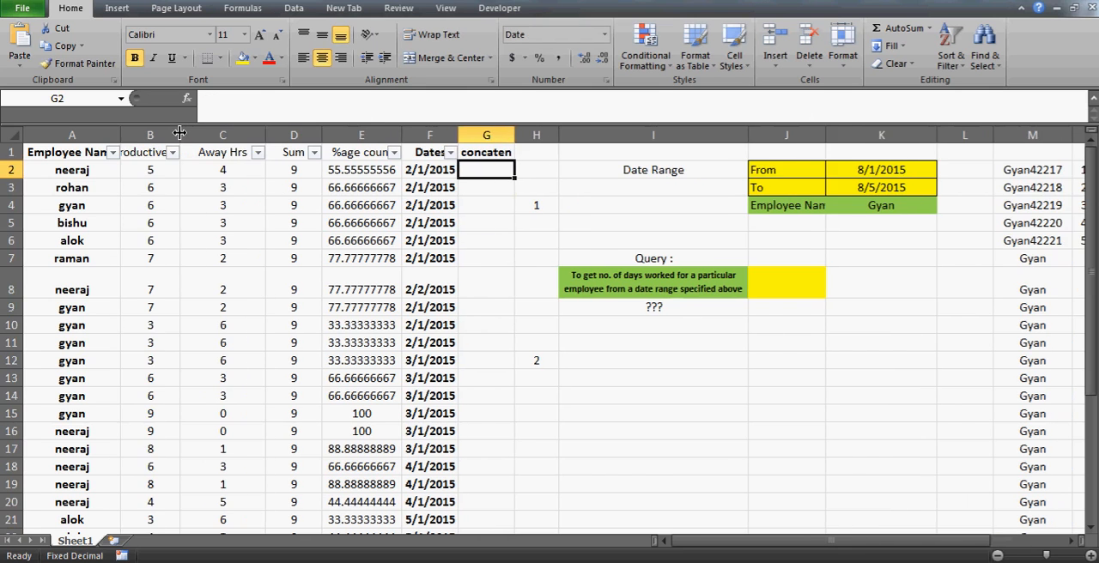
left_click_drag(265, 135, 143, 135)
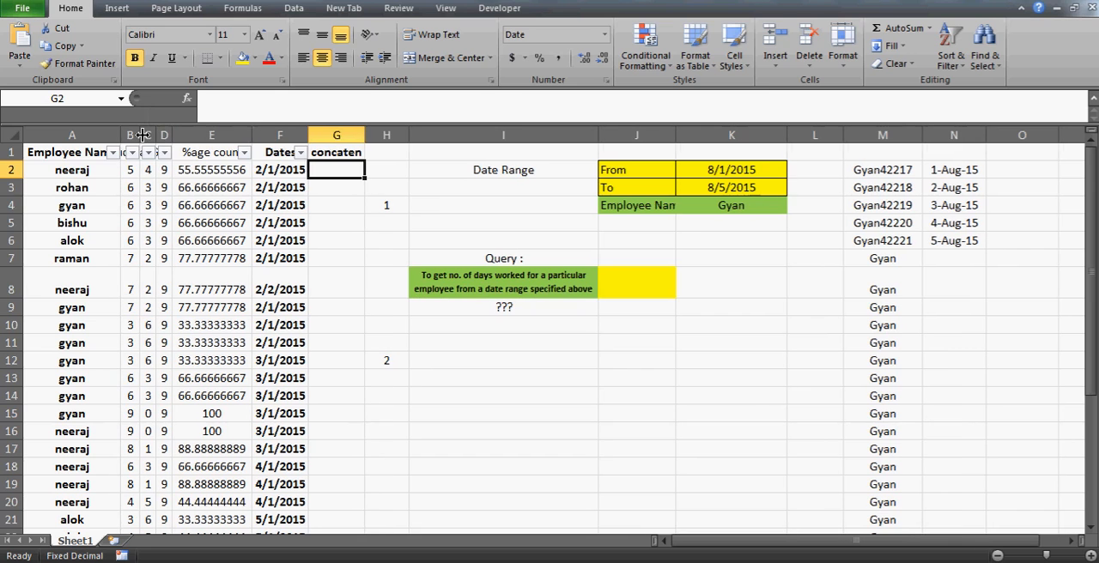
left_click(917, 271)
key("Up")
key("Up")
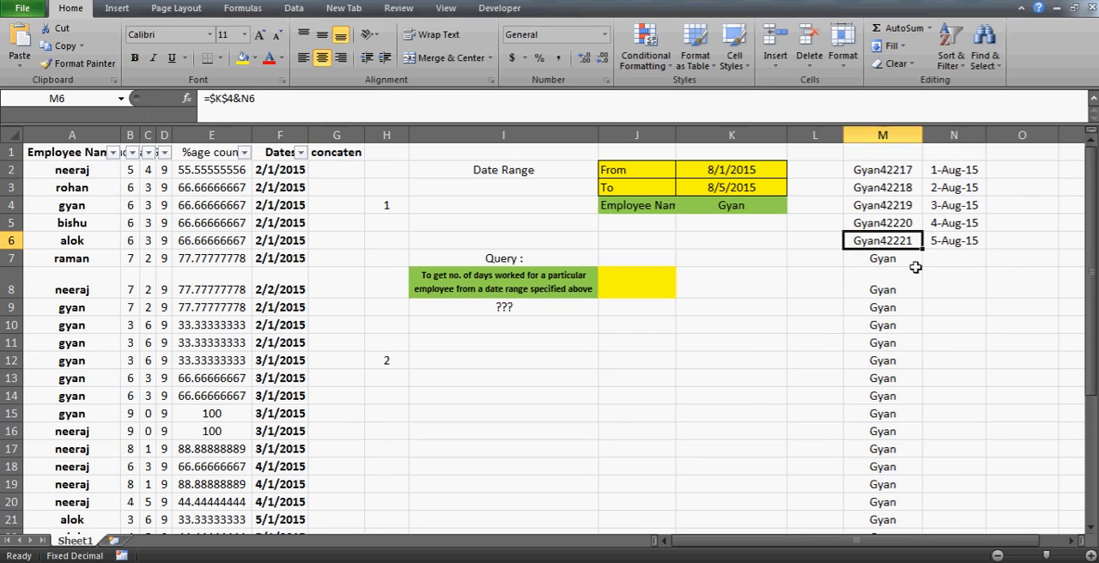
- Enter =A2&F2 in G2 to join employee name and date, fill it down the table, and widen column G to fit
left_click(332, 170)
type("=")
key("Left")
key("Left")
key("Left")
key("Left")
key("Left")
key("Left")
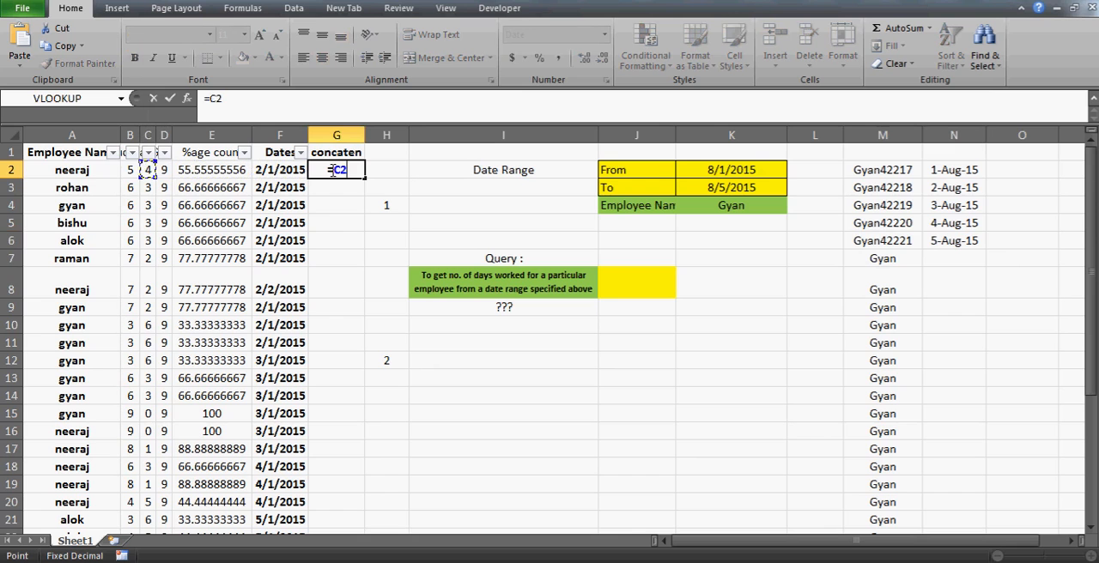
type("&")
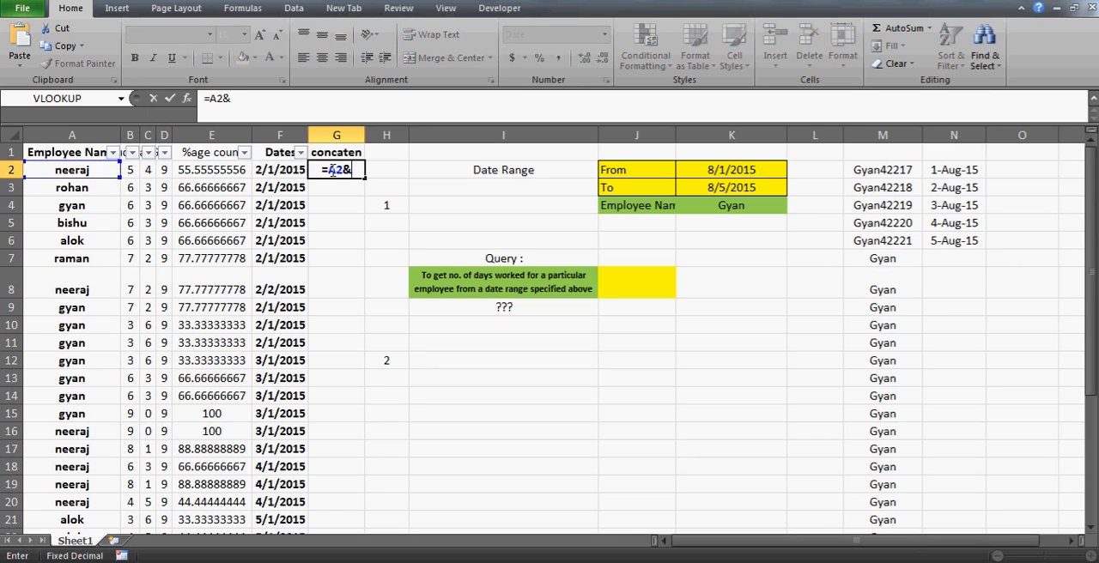
key("Left")
key("ctrl+Return")
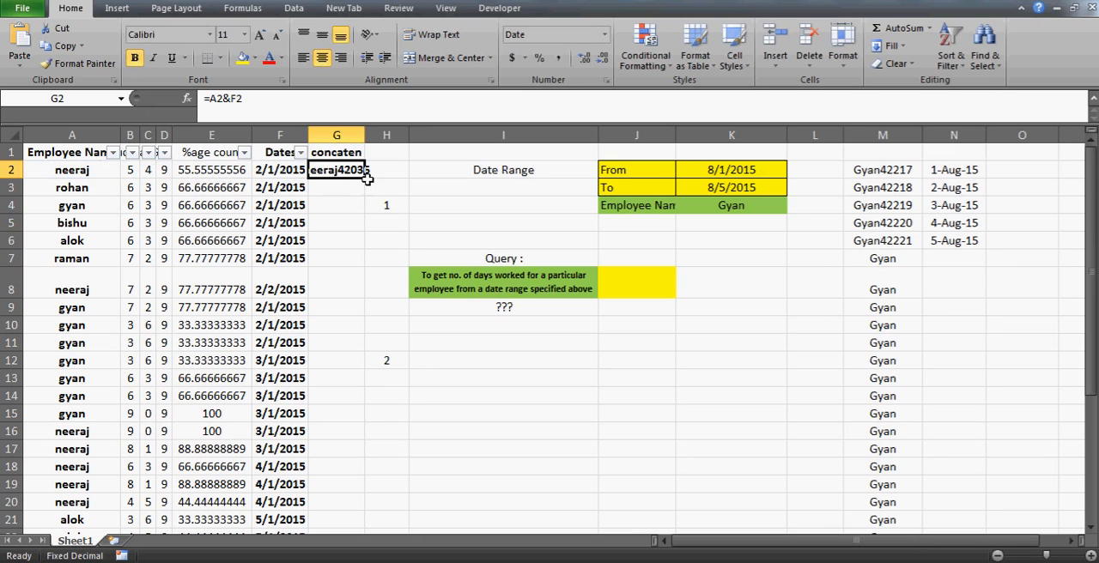
double_click(366, 177)
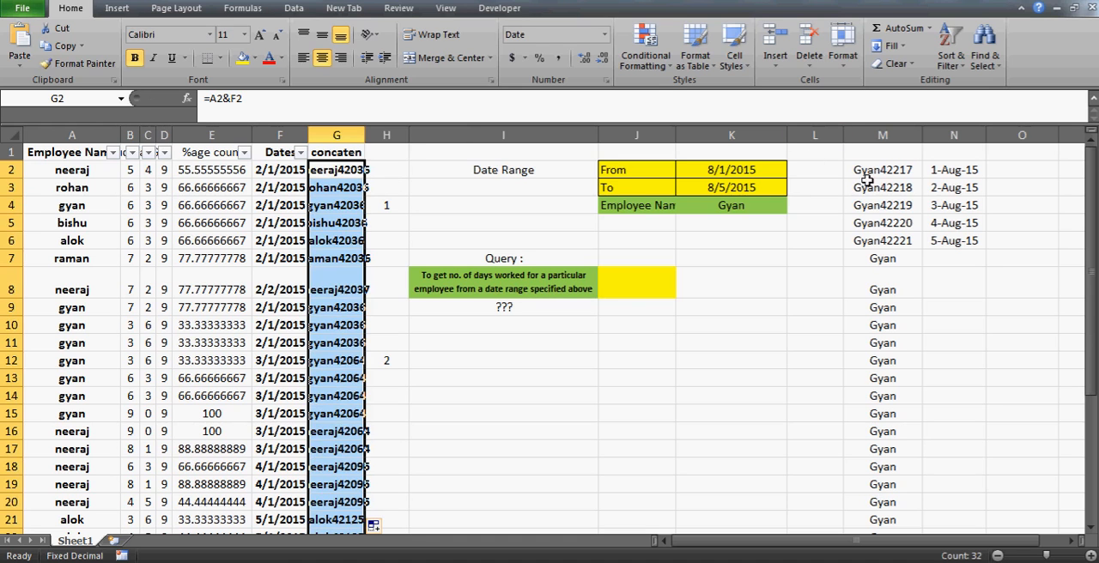
left_click_drag(366, 135, 382, 135)
left_click(368, 189)
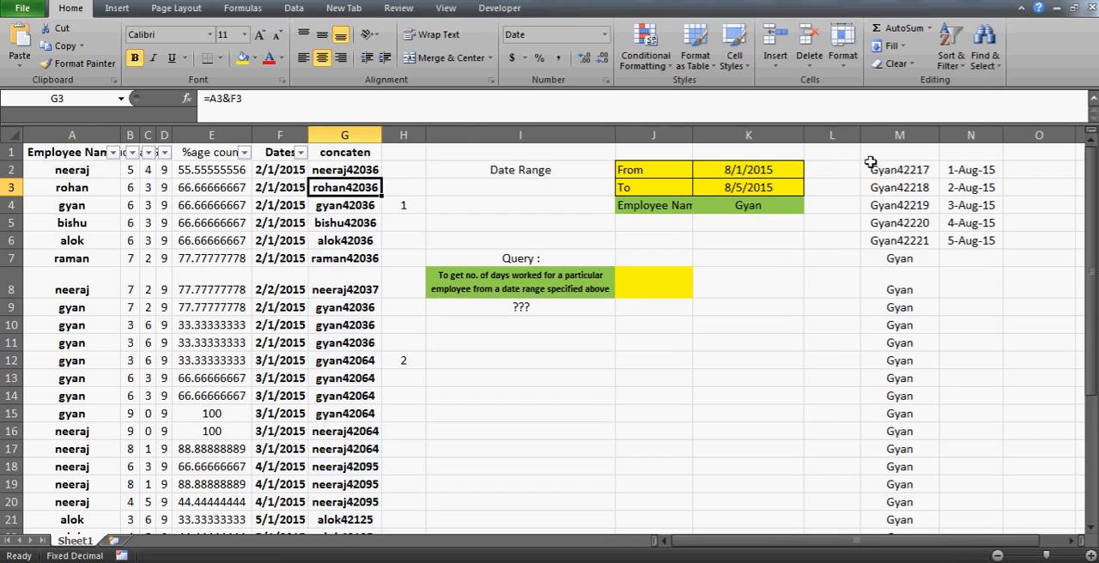
- Compare the date list in N2:N6 with the From and To dates in K2:K3 and the employee name in K4
left_click(968, 170)
key("Right")
key("Right")
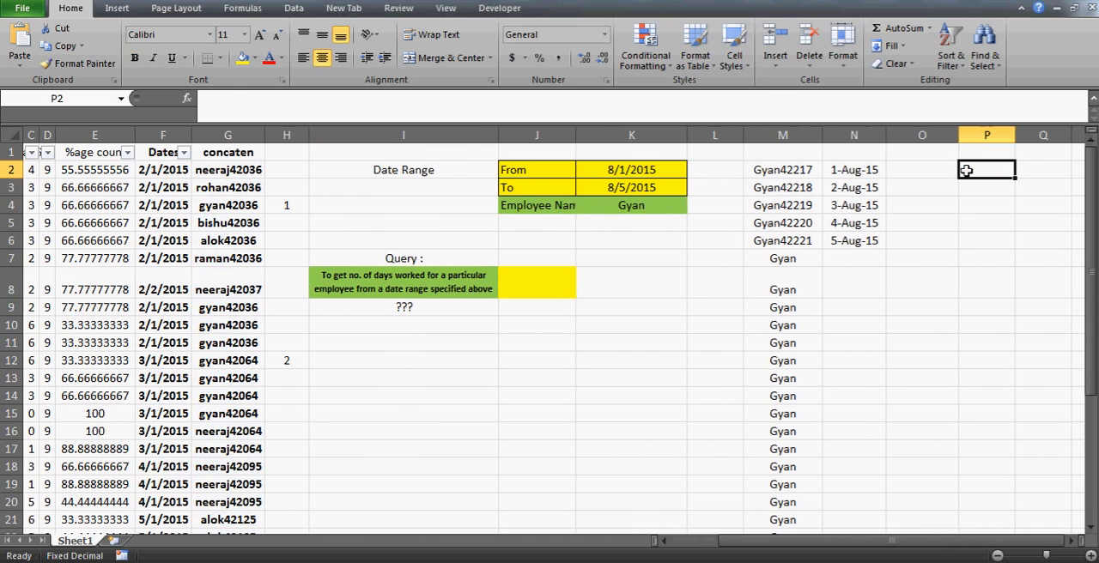
left_click(861, 171)
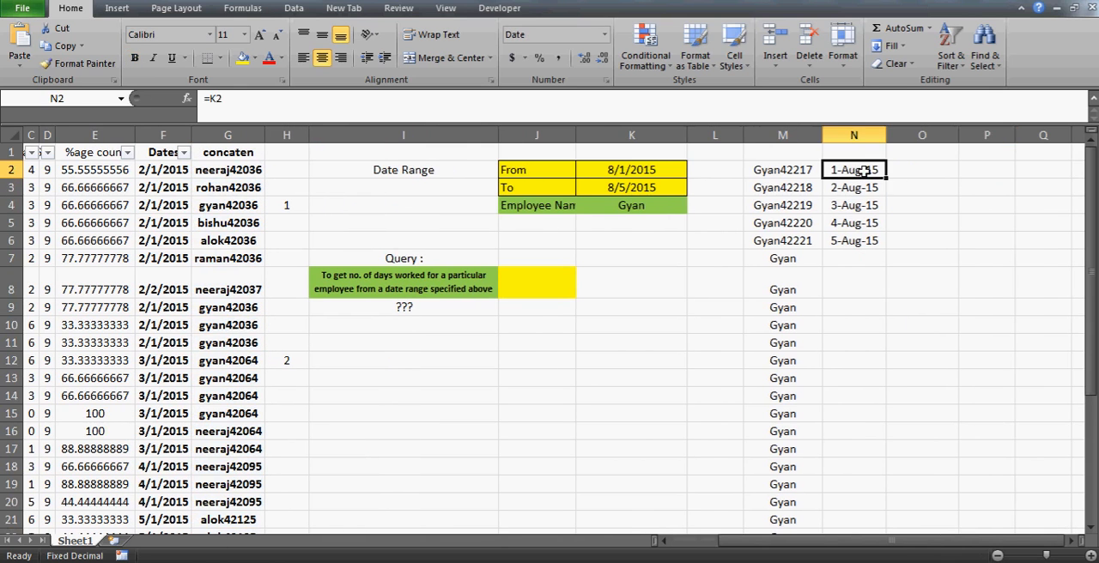
key("shift+Down")
key("shift+Down")
key("shift+Down")
key("shift+Down")
left_click(863, 171)
key("shift+Down")
key("shift+Down")
key("shift+Down")
key("shift+Down")
left_click_drag(862, 171, 698, 195)
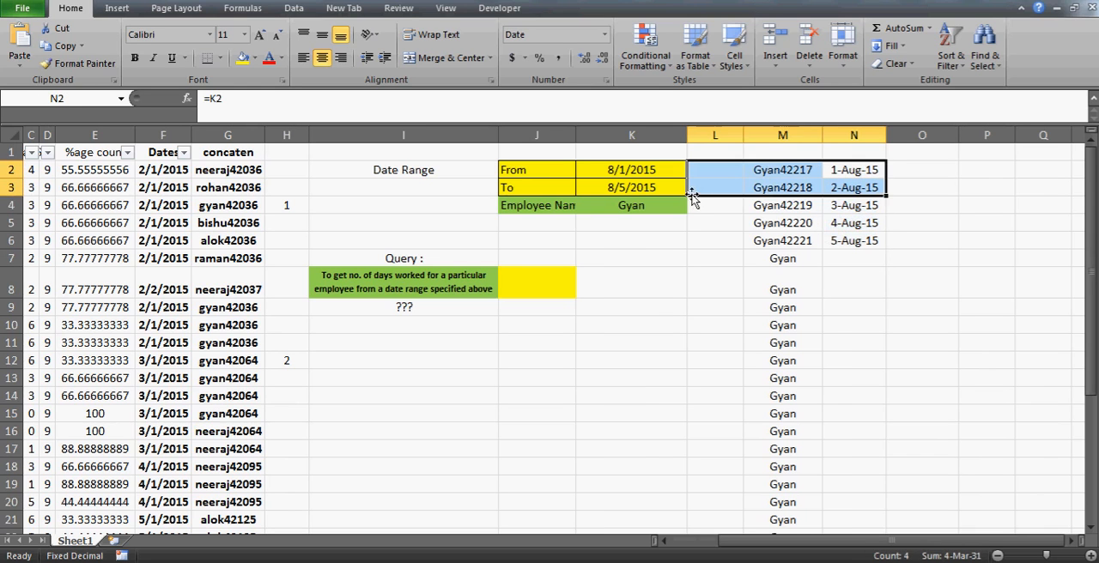
left_click(624, 173)
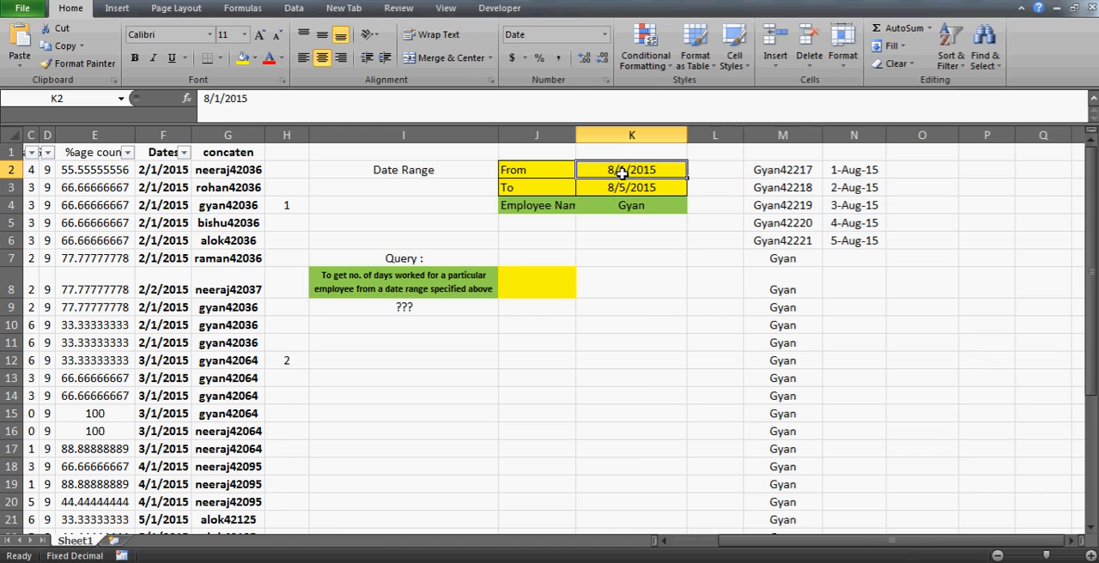
left_click(631, 205)
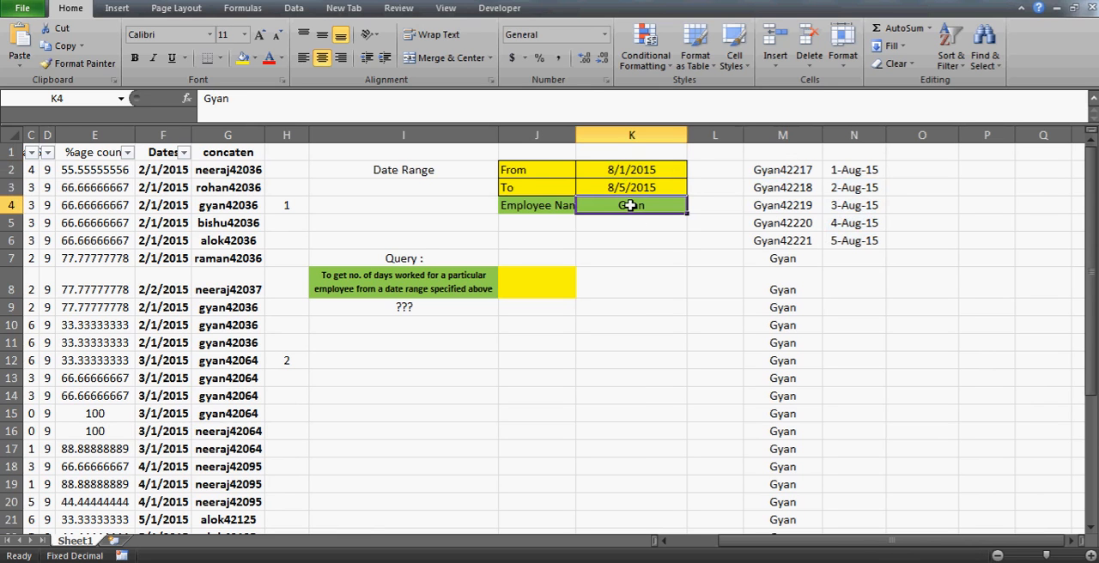
mouse_move(624, 170)
left_mouse_down()
mouse_move(625, 182)
mouse_move(624, 170)
left_mouse_up()
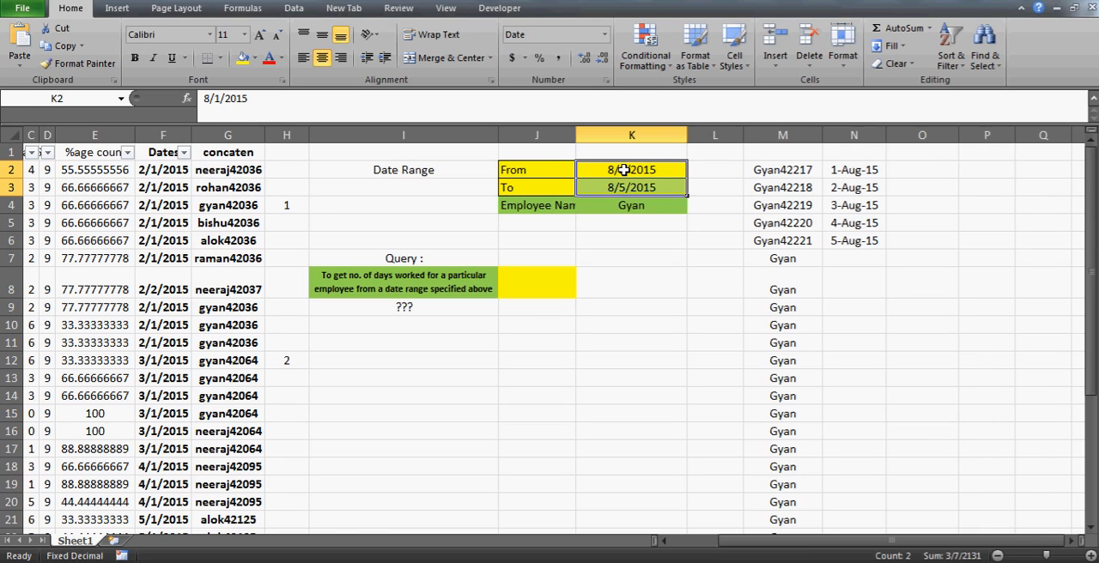
- Examine how the keys in column M draw on the name in K4 and the date formulas in column N
left_click(792, 185)
key("Left")
key("Left")
key("Down")
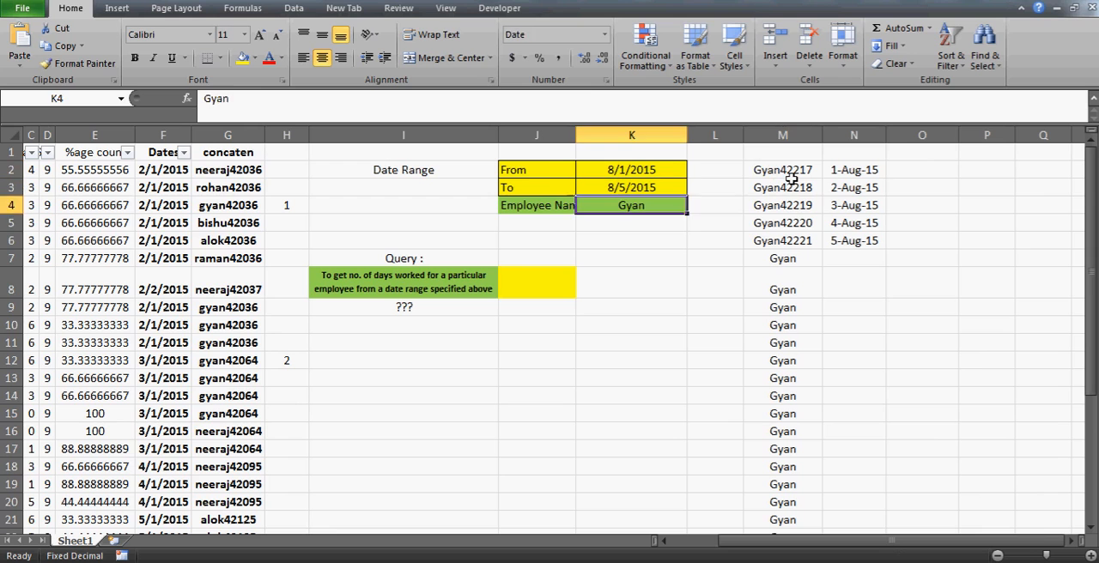
key("Right")
key("Right")
key("Up")
key("Right")
key("Right")
key("Up")
key("Left")
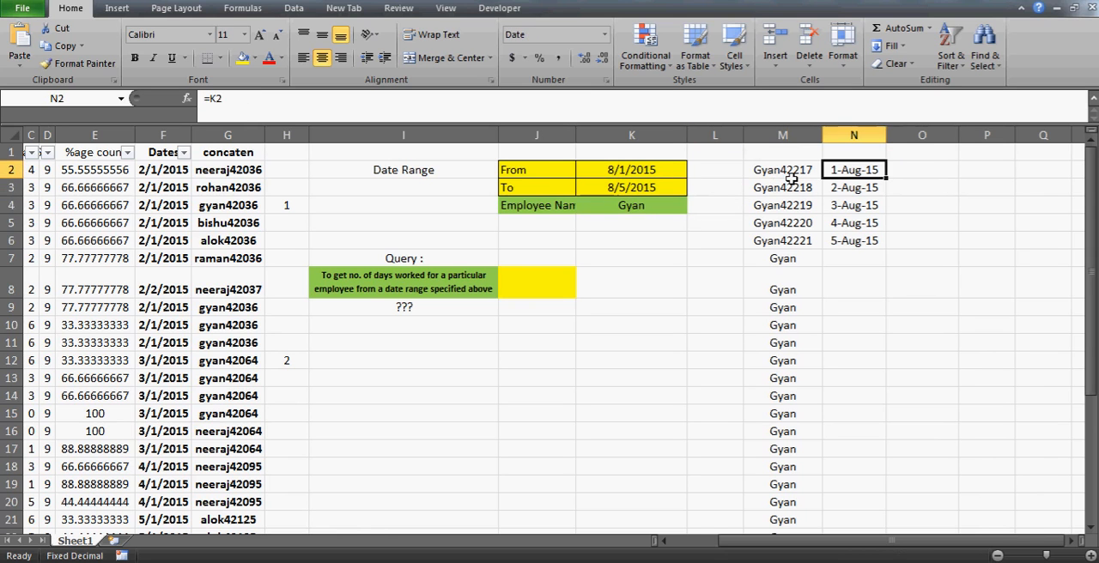
key("Down")
key("Down")
key("Down")
key("Down")
key("Up")
key("Up")
key("Up")
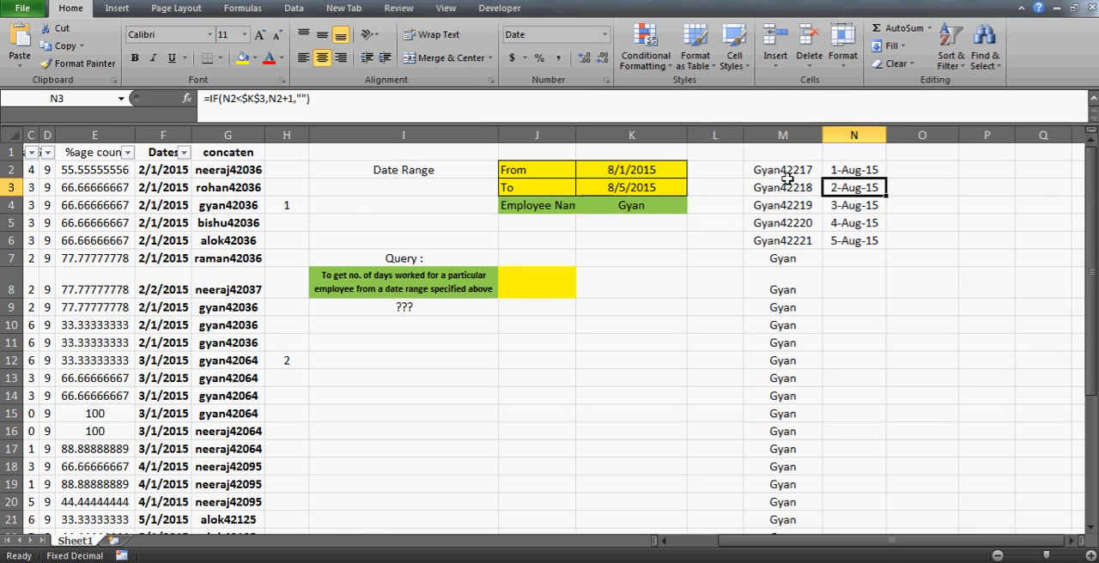
- Check the concatenation formula in G2 and its employee name source in A2
left_click(211, 167)
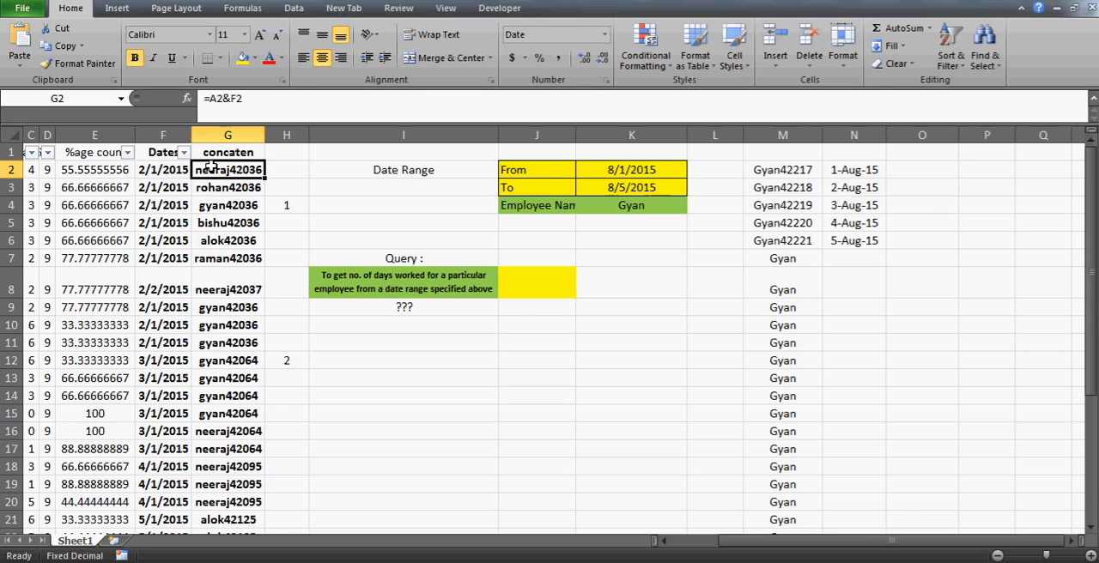
key("Left")
key("Left")
key("Left")
key("Left")
key("Left")
key("Left")
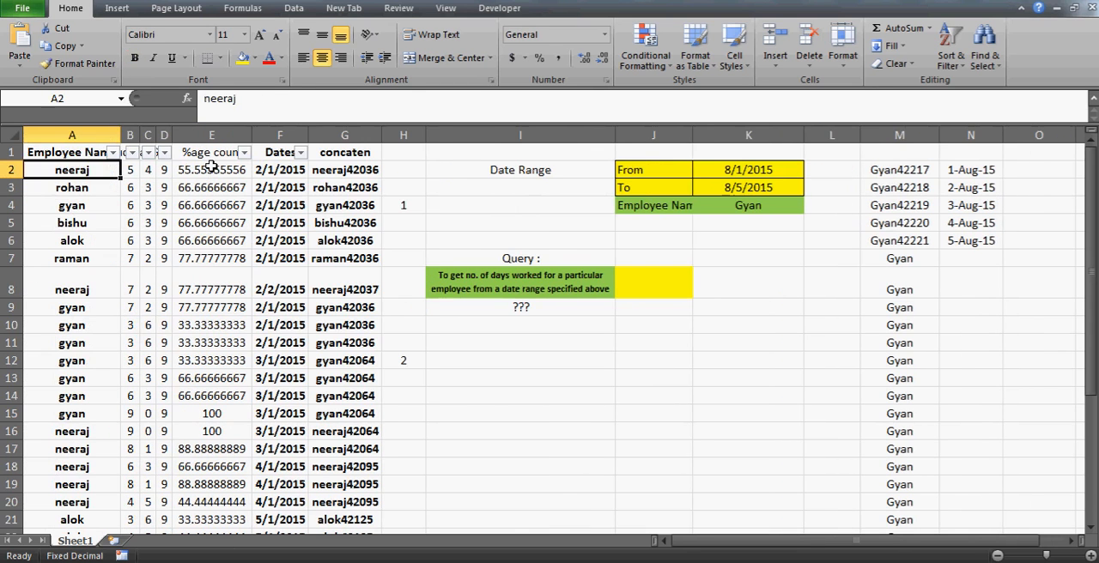
- Narrow column A slightly and check the concatenated keys under the column G heading
key("Right")
left_click_drag(125, 136, 113, 136)
left_click(325, 189)
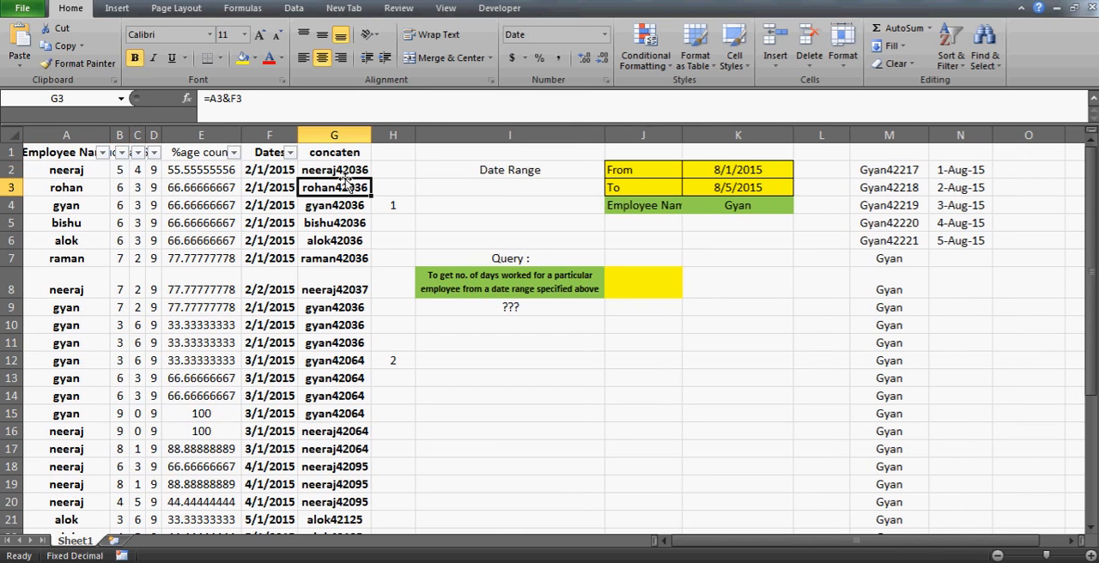
left_click(324, 153)
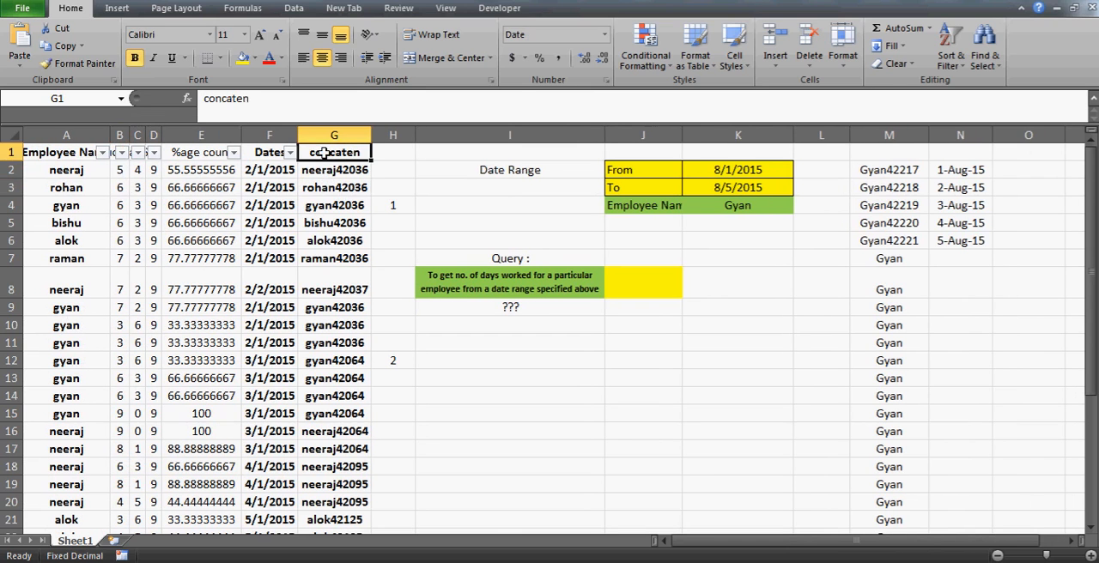
- Compare the date and key formulas in N2 and M2 with the employee-date keys in column G
left_click(962, 168)
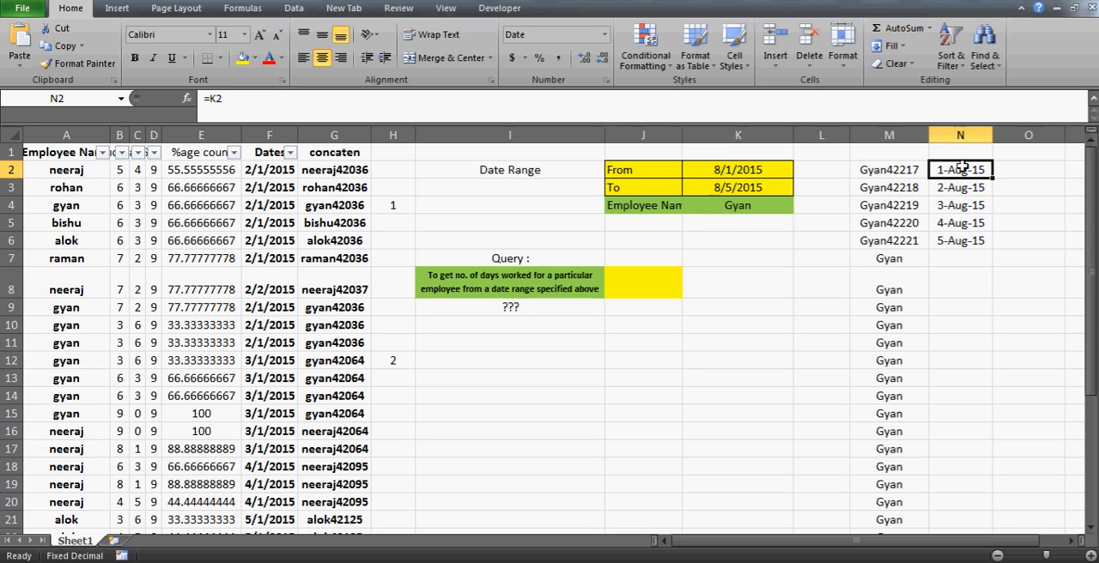
key("Left")
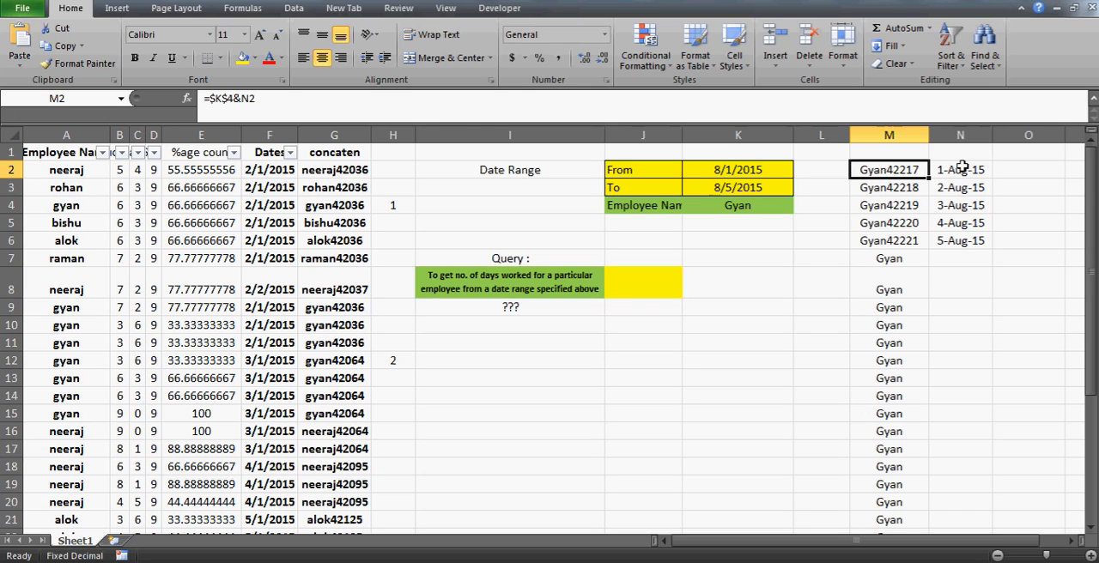
left_click(352, 170)
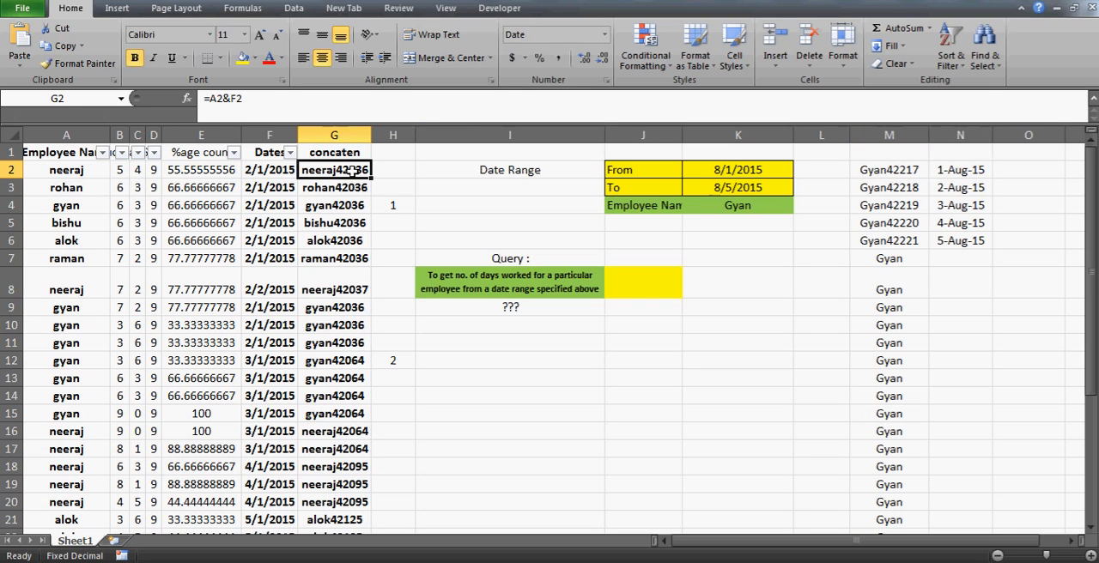
left_click(924, 170)
left_click(975, 176)
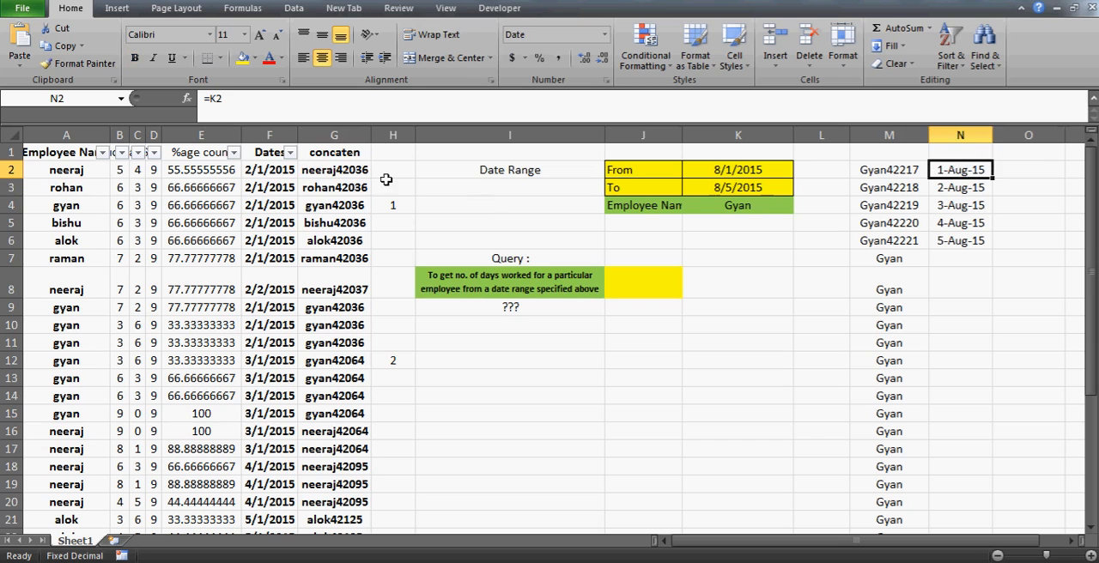
left_click(318, 182)
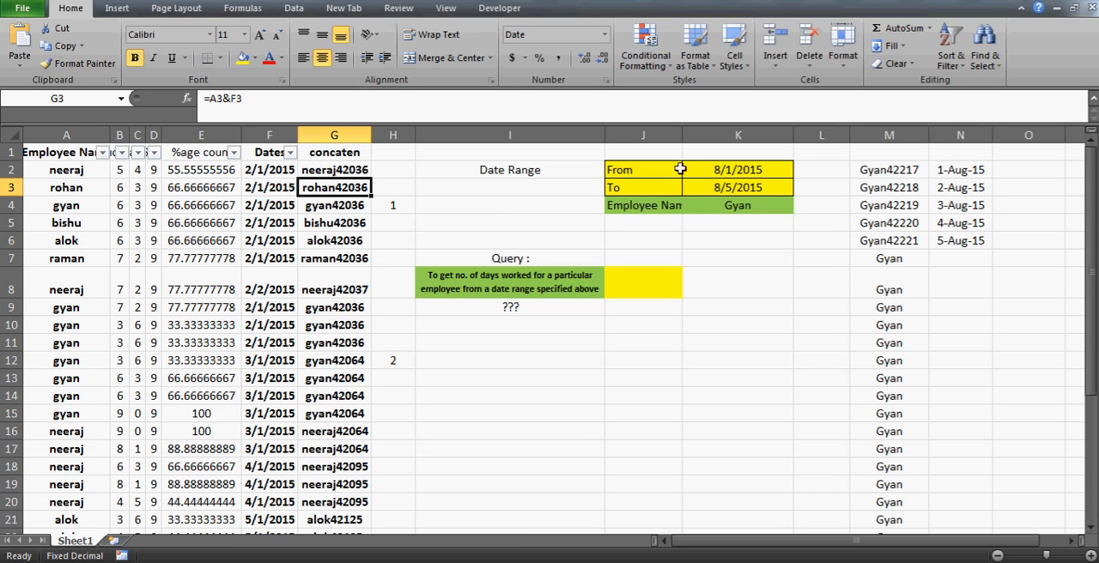
- Set the From date in K2 to 2/1/2015 and the To date in K3 to 2/5/2015
left_click(772, 168)
left_click(206, 99)
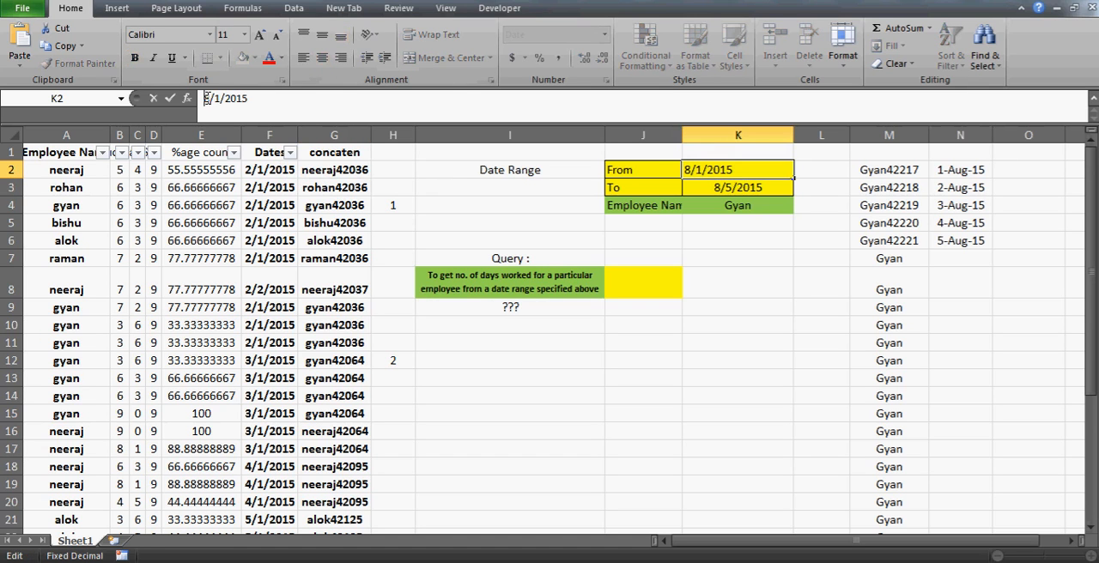
key("BackSpace")
type("2")
key("Return")
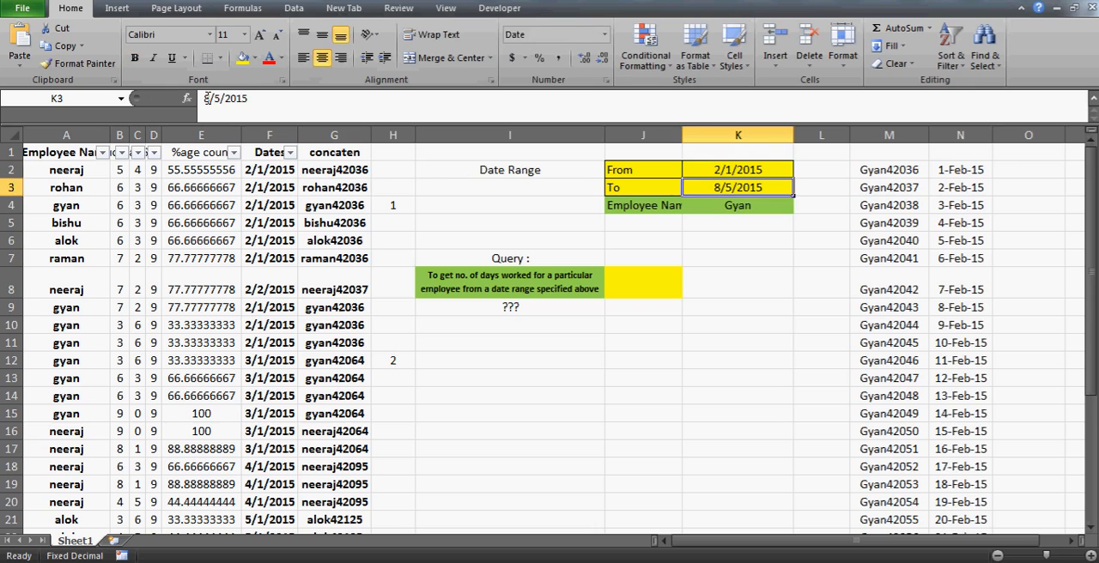
left_click(208, 98)
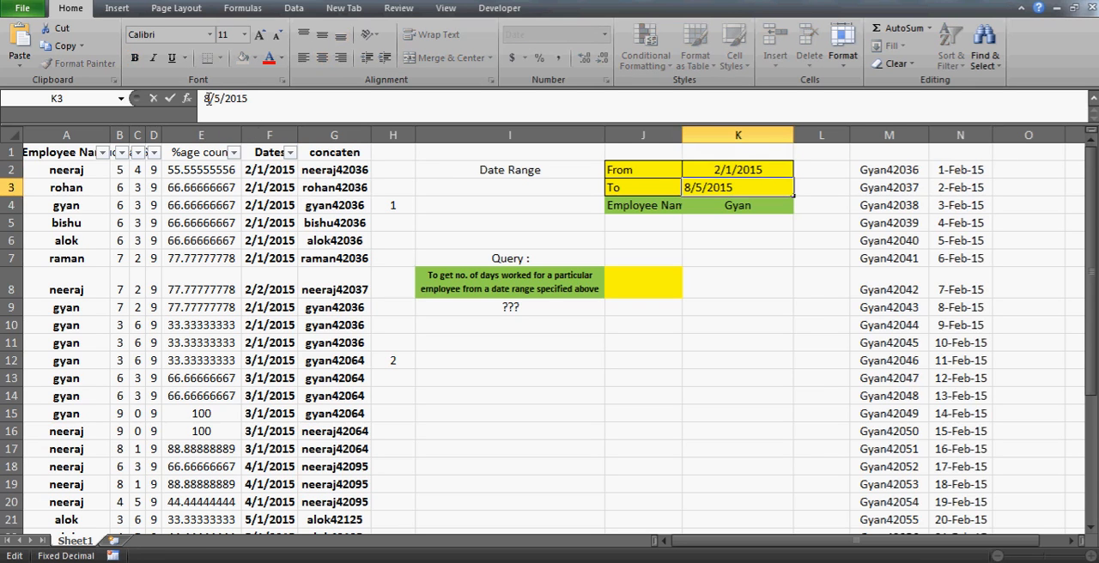
key("BackSpace")
type("2")
key("Return")
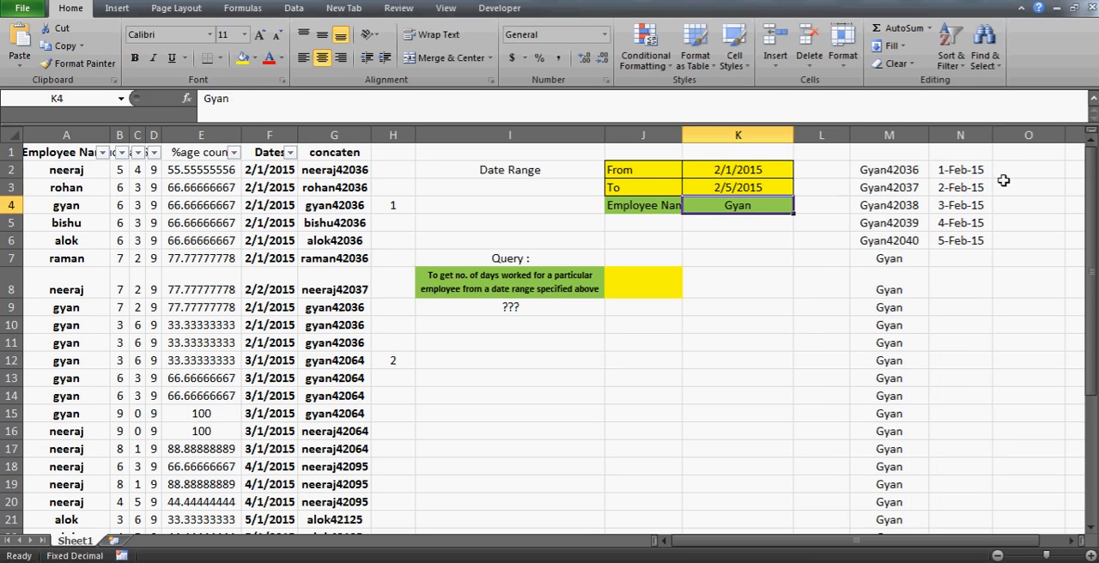
- Enter =VLOOKUP(M2,G:G,1,0) in O2 to look up the generated key among the table's concatenated keys
left_click(1013, 182)
type("=")
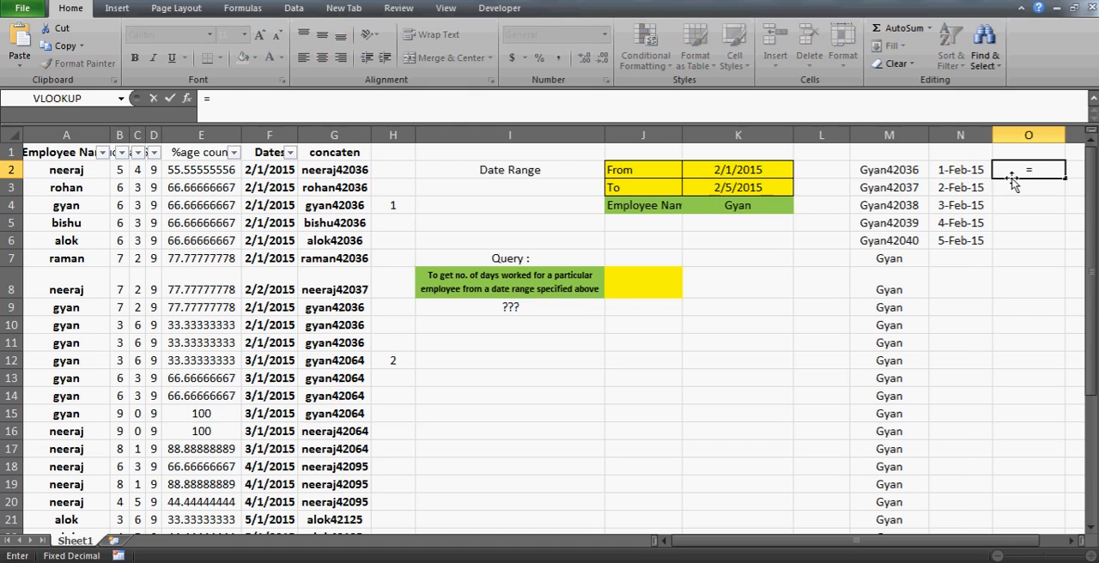
type("vlookup(")
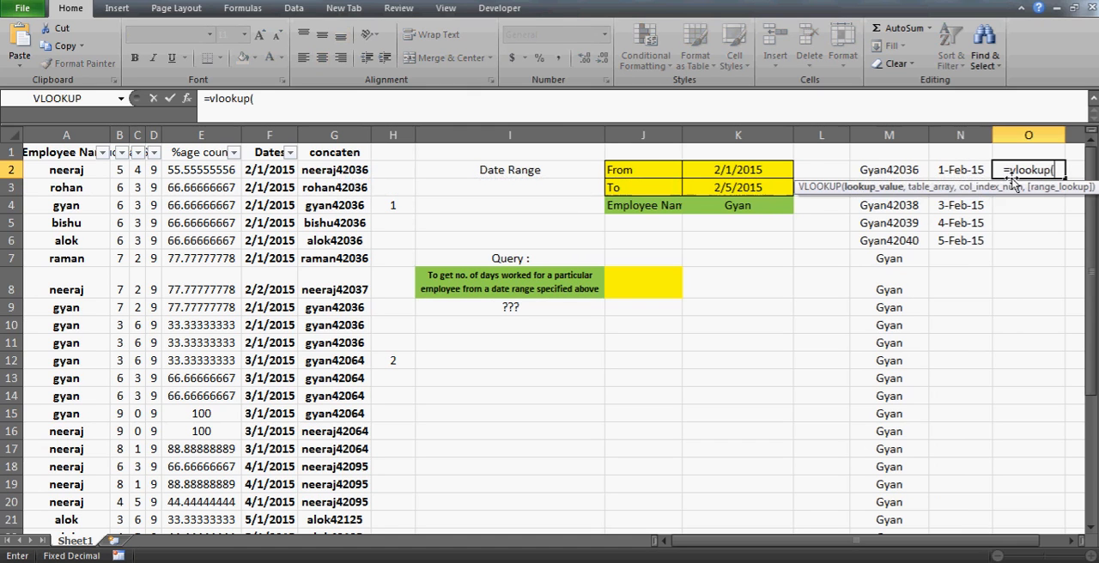
left_click(894, 170)
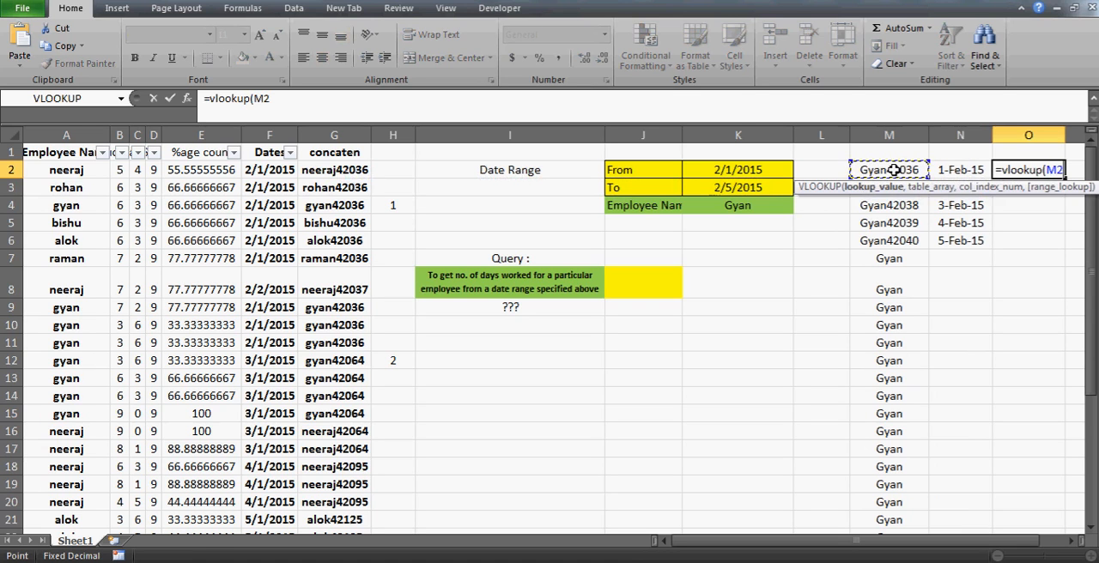
type(",")
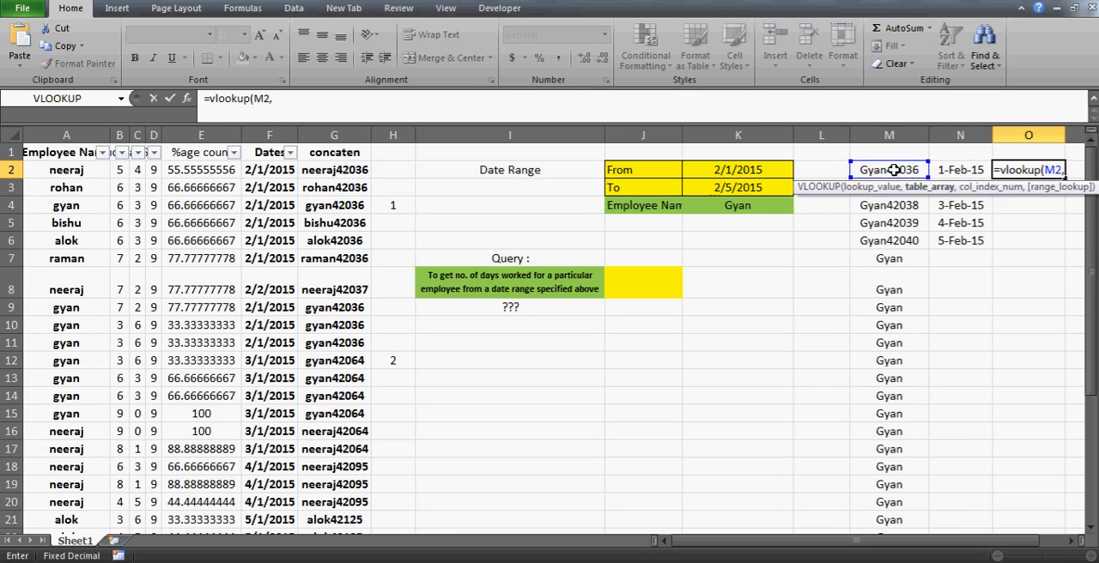
left_click(337, 131)
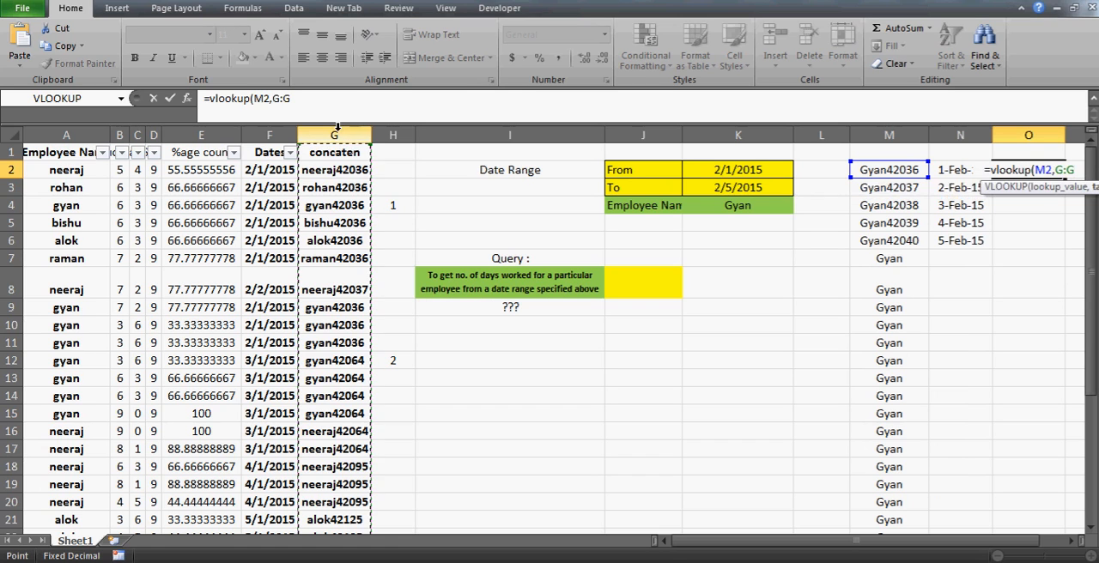
type(",1,")
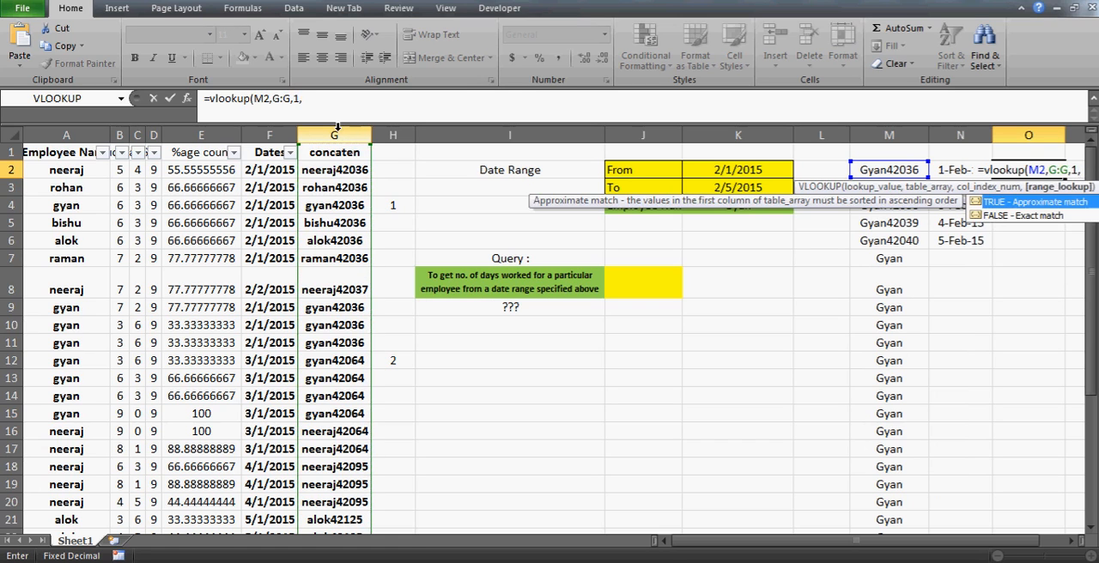
type("0")
key("Return")
key("Up")
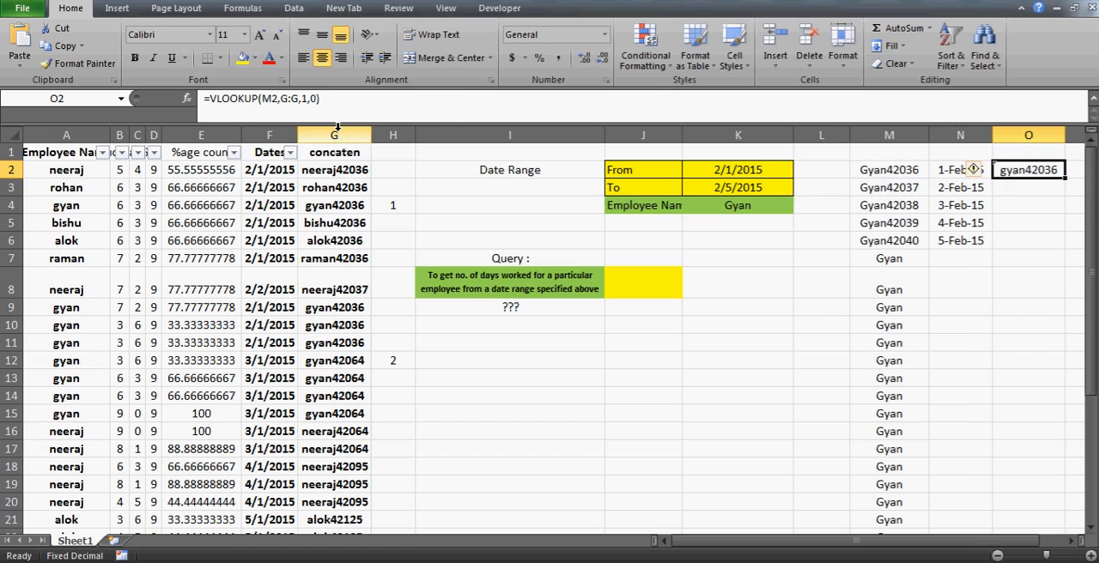
- Narrow column L and fill the VLOOKUP formula from O2 down column O
left_click_drag(849, 135, 807, 138)
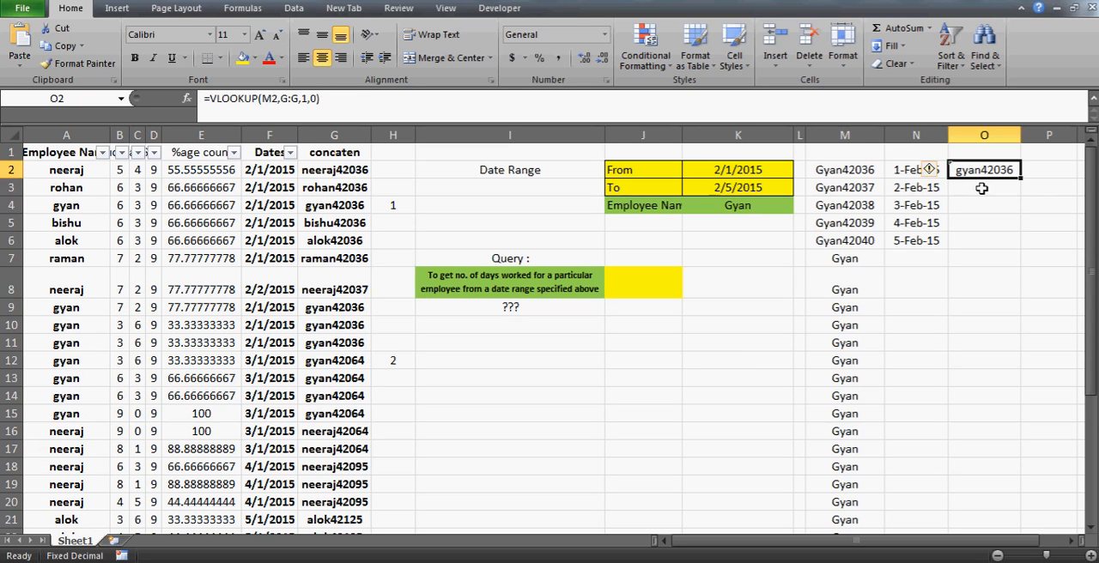
left_click(974, 188)
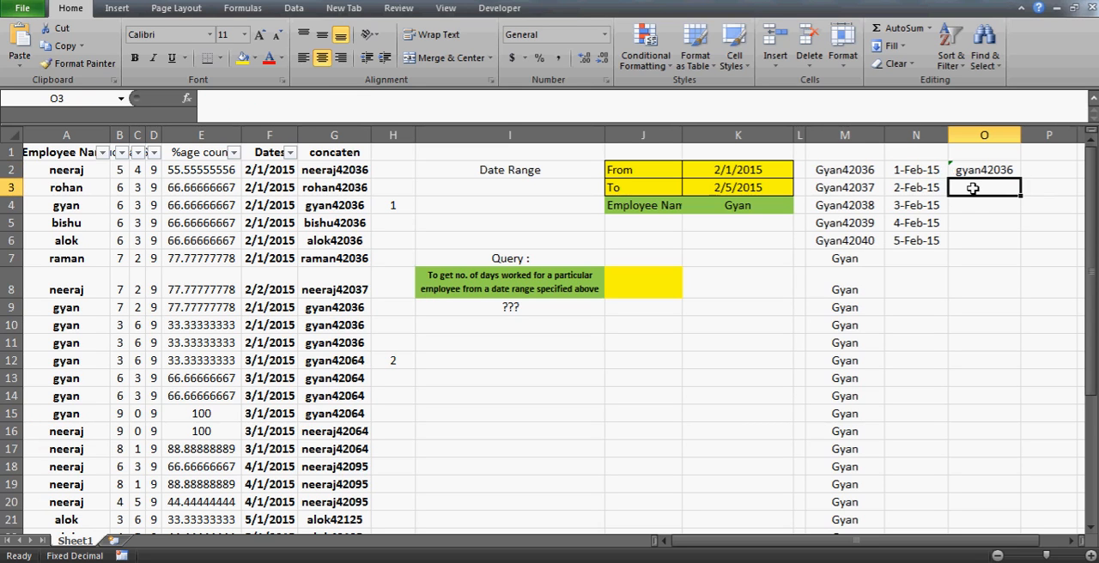
key("Up")
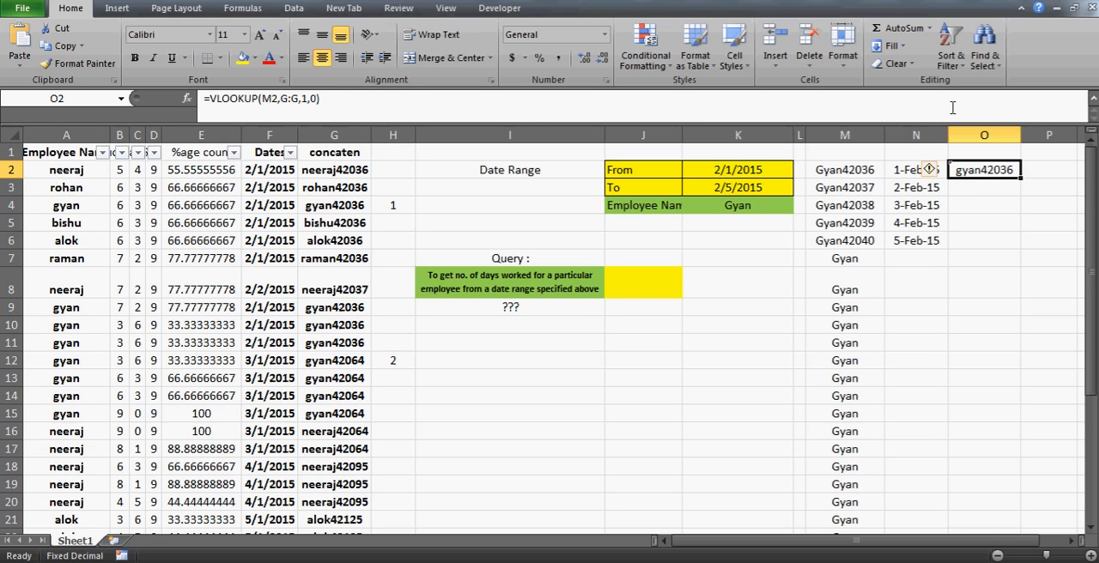
double_click(1019, 178)
- Inspect the filled VLOOKUP formula in O3 and the key it references in M3
key("Down")
key("Down")
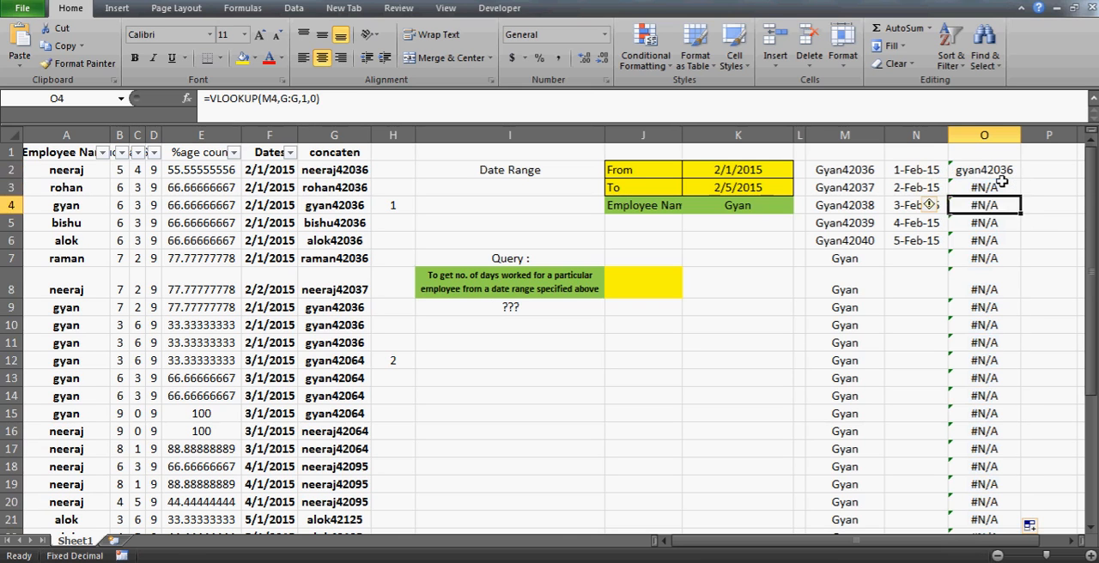
key("Up")
key("Up")
key("Down")
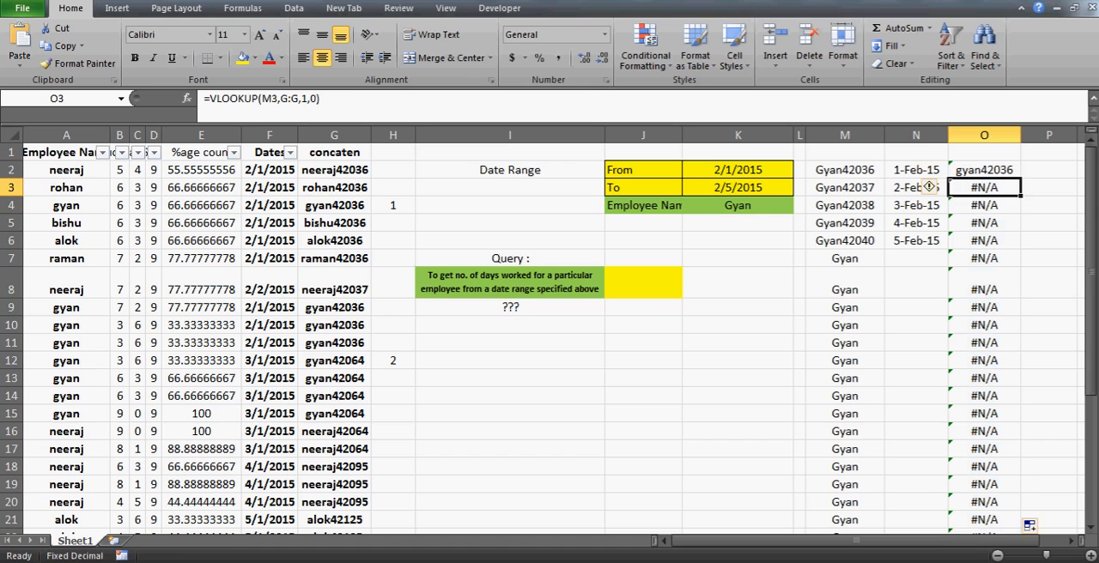
key("F2")
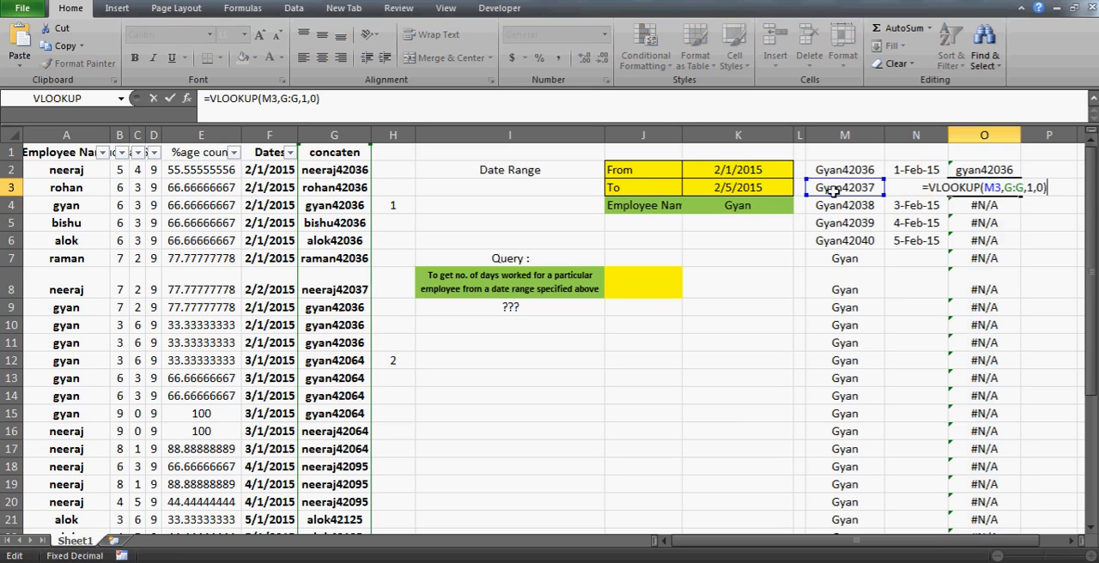
key("Escape")
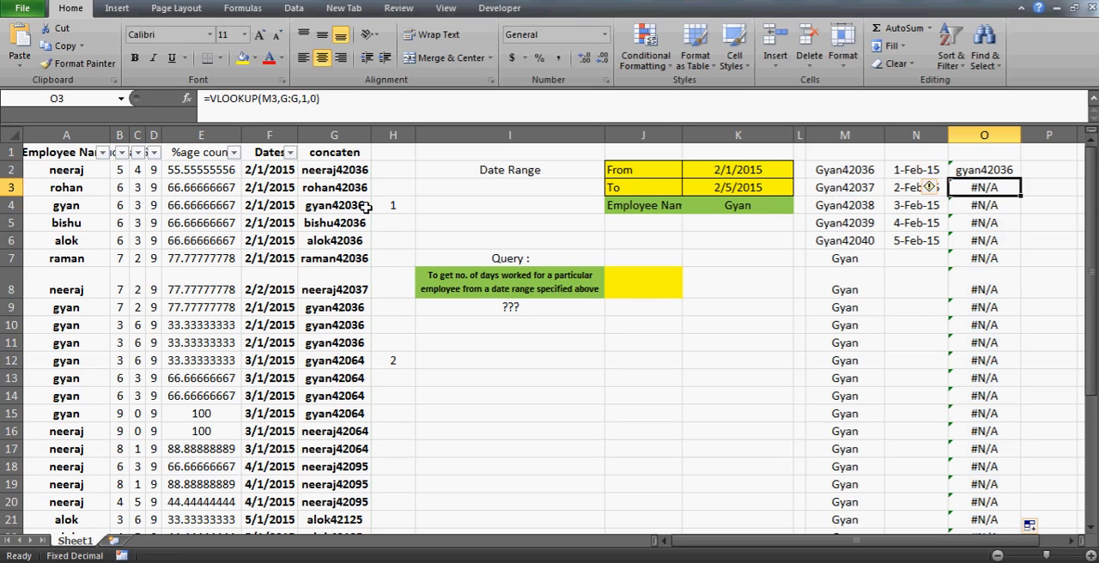
- Compare the keys in column G with the lookup results down column O and the start date in N2
left_click(334, 133)
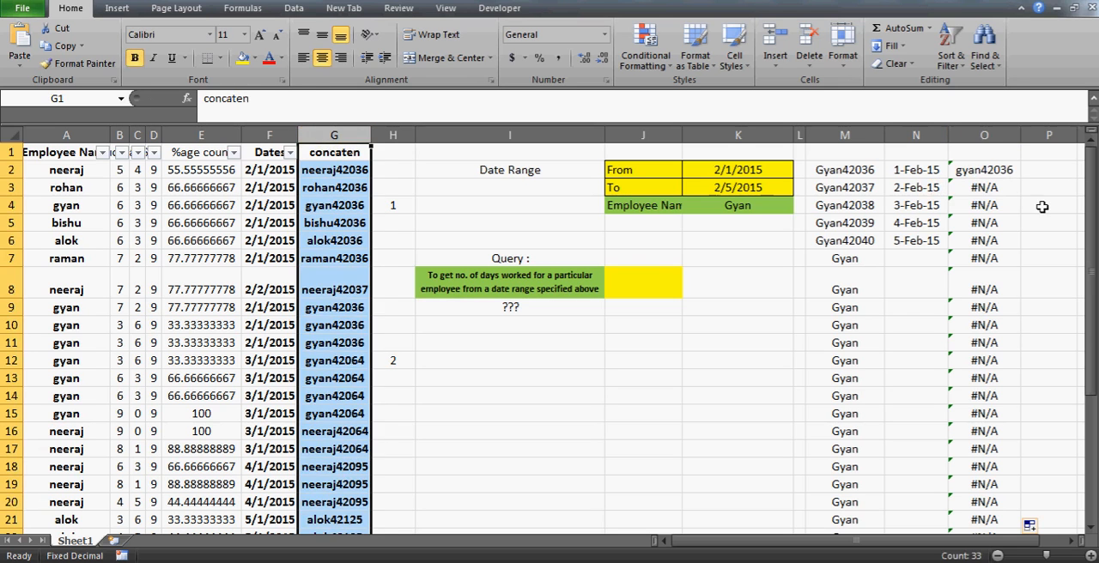
left_click(1012, 196)
key("Down")
key("Down")
key("Down")
key("Down")
key("Down")
key("Down")
key("Down")
key("Down")
key("Down")
key("Down")
key("Down")
key("Down")
key("Down")
key("Down")
key("Down")
key("Down")
key("Down")
key("Down")
key("Down")
key("Down")
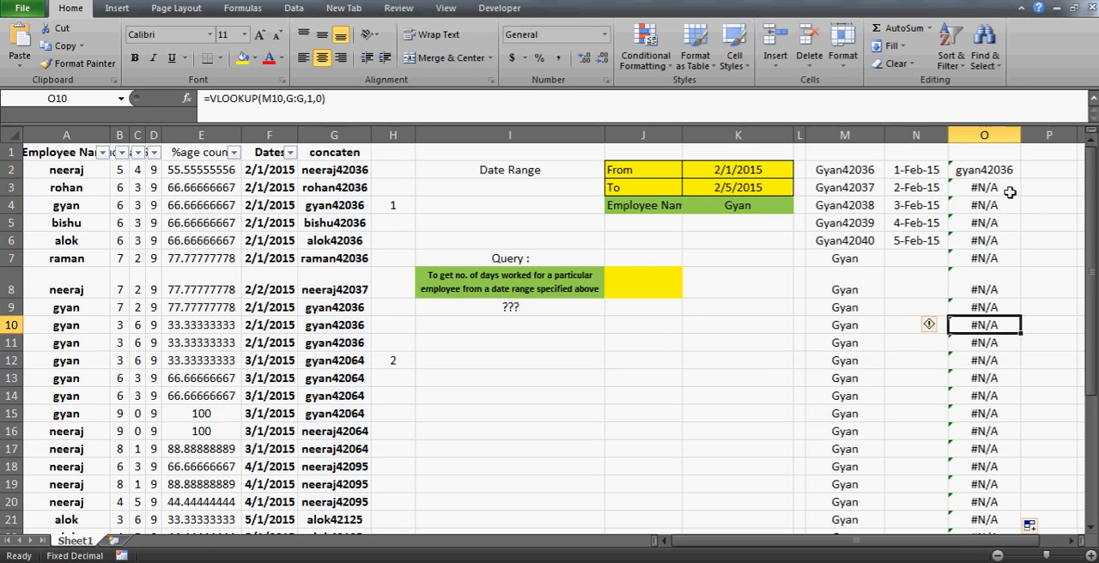
key("ctrl+Up")
scroll(1010, 193, "up", 1)
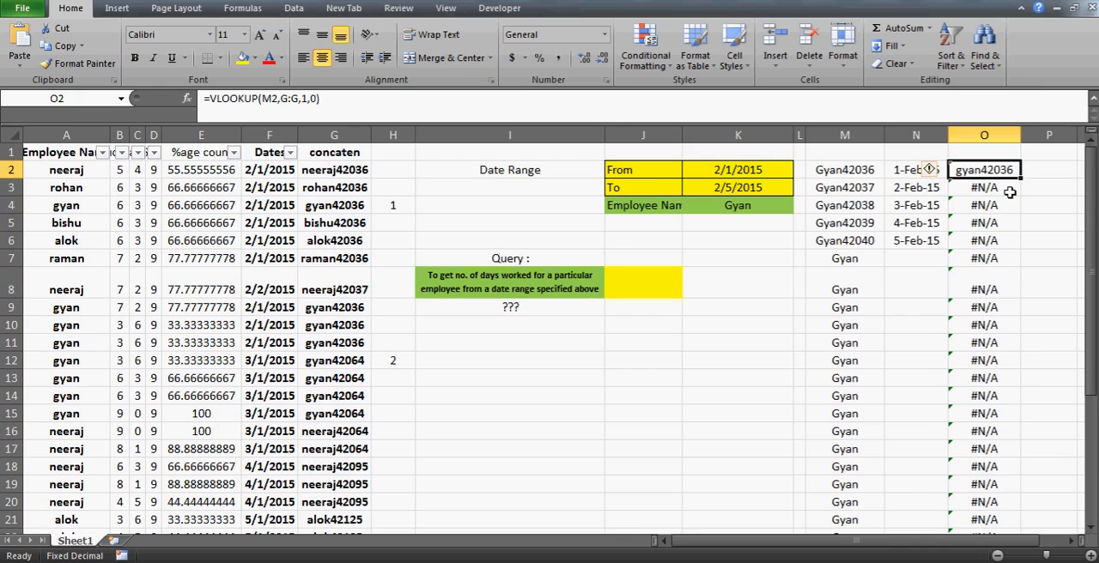
left_click(916, 187)
key("Up")
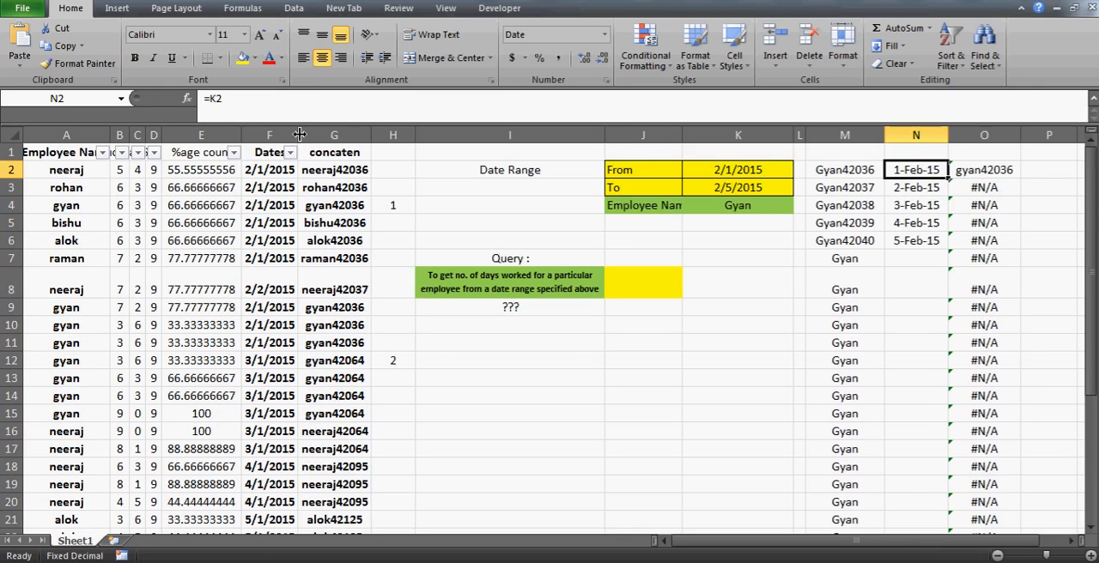
- Filter the Employee Name column to show only the employee specified in the query's name cell
left_click(73, 154)
key("Down")
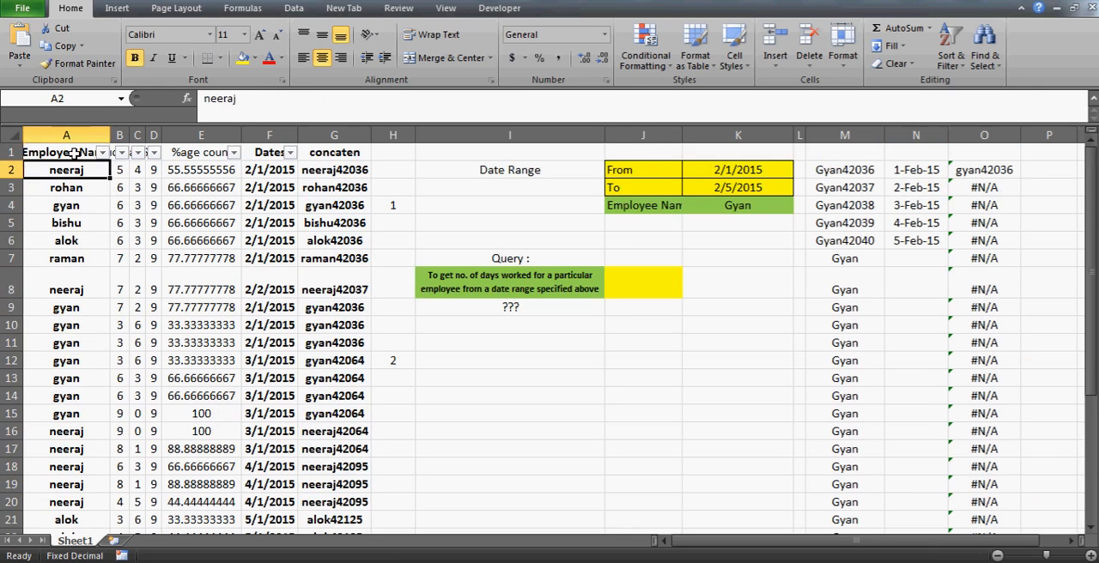
key("Up")
key("alt+Down")
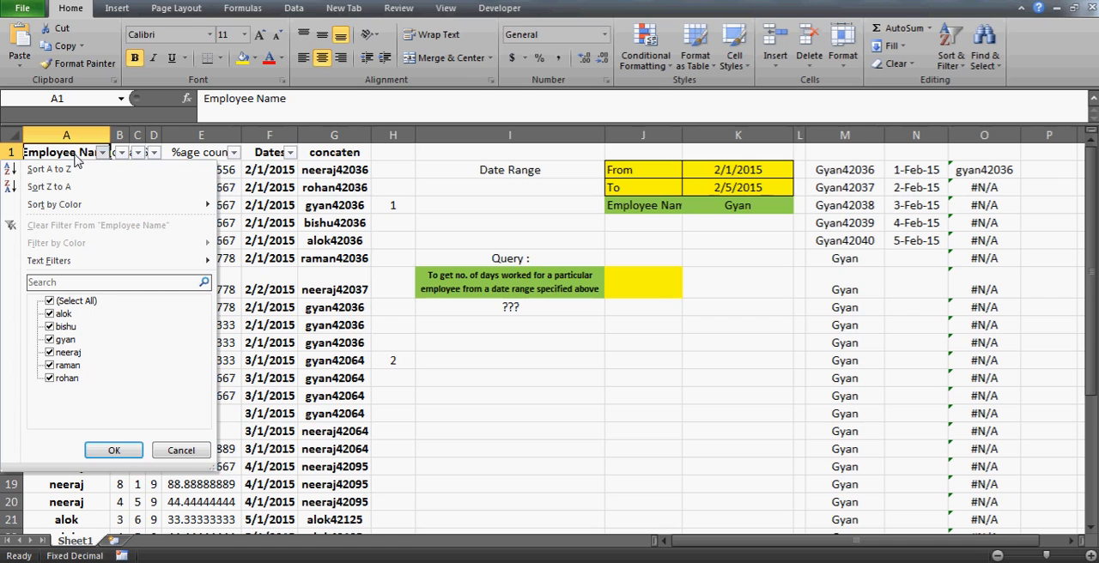
left_click(49, 301)
key("Down")
key("Down")
key("space")
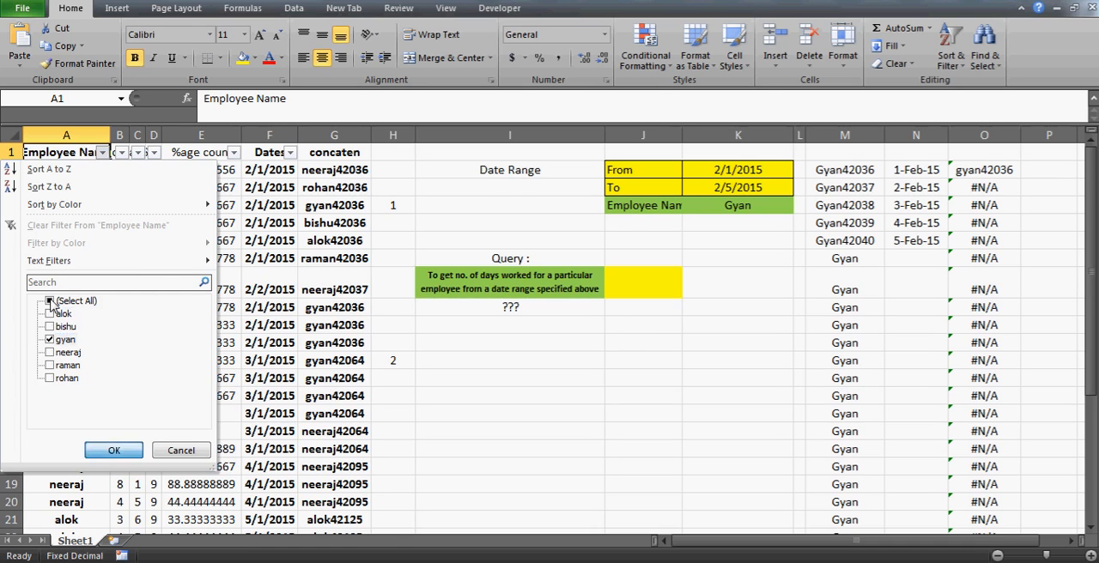
key("Return")
- Review the dates in column F for the filtered employee's rows, from F4 through F12
key("Right")
key("Right")
key("Right")
key("Right")
key("Right")
key("Down")
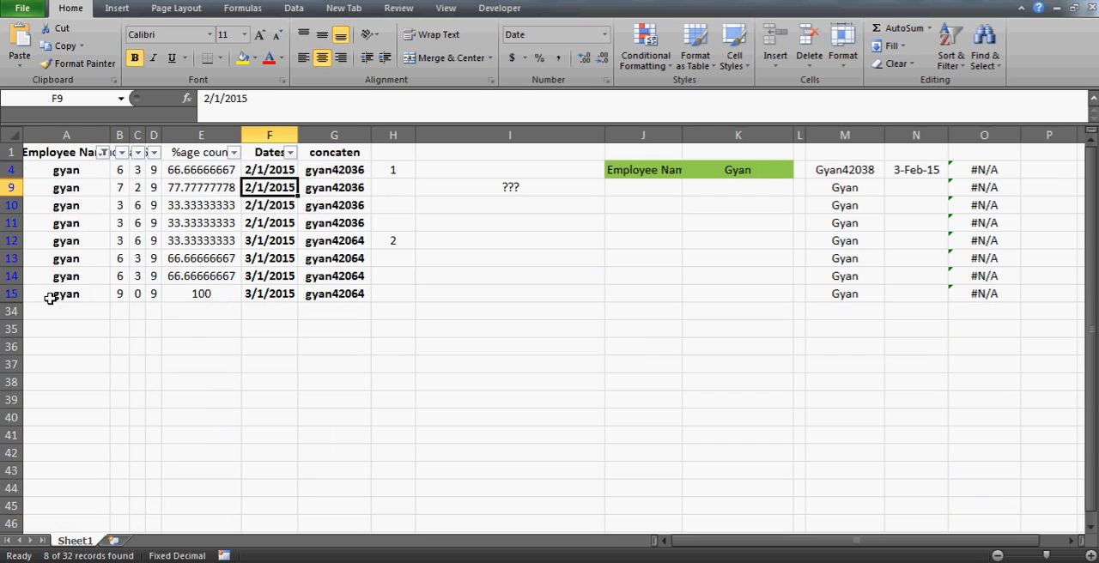
key("shift+Down")
key("shift+Down")
key("shift+Down")
key("shift+Down")
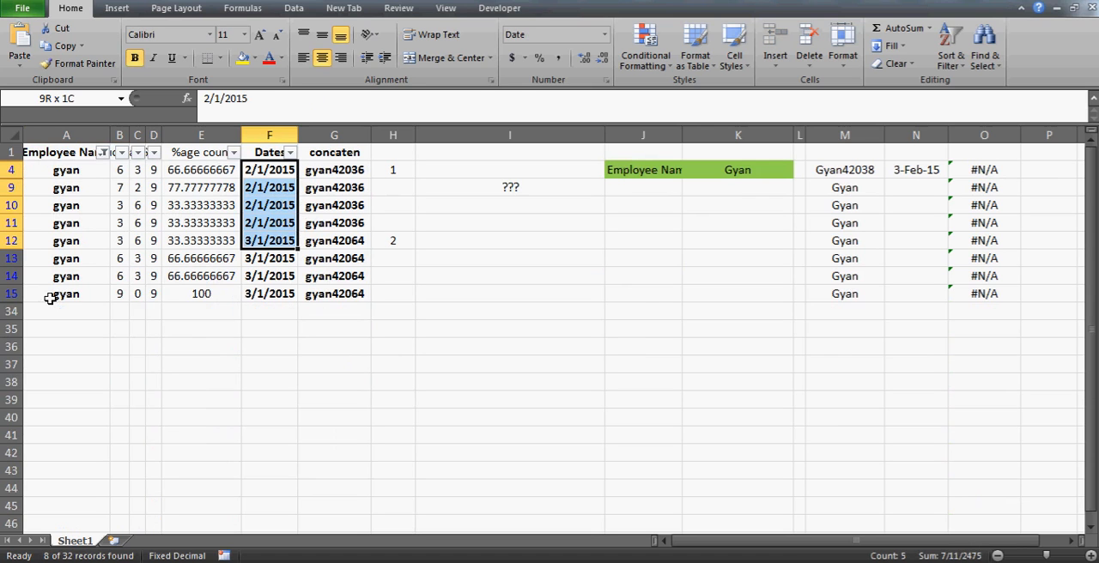
key("shift+Up")
key("Down")
key("Down")
key("Down")
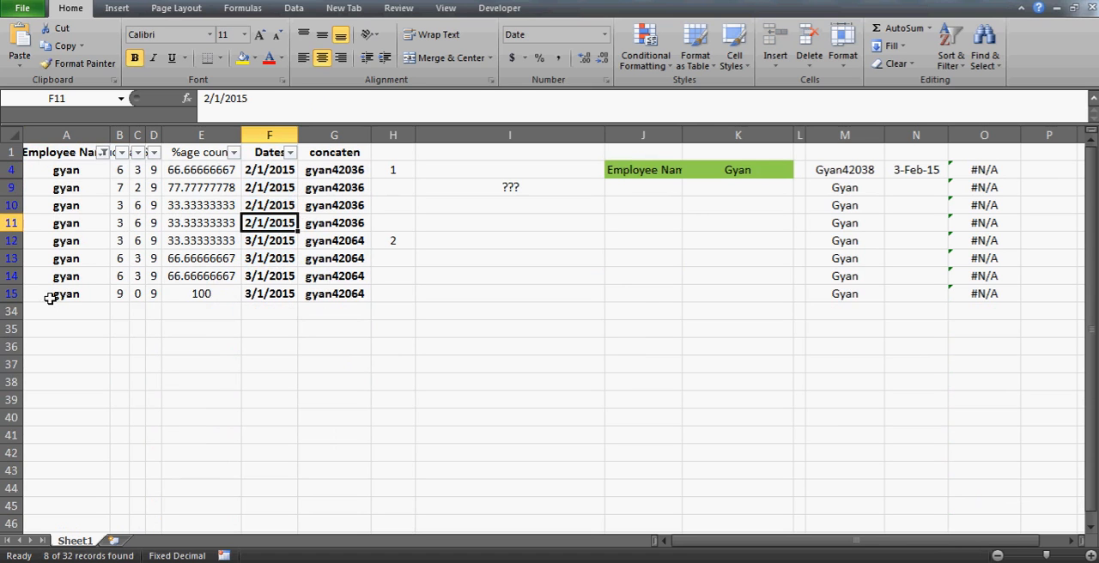
- Change the filtered employee's dates to 2/2/2015 in F11 and 3/3/2015 in F14
left_click(221, 101)
key("BackSpace")
type("2")
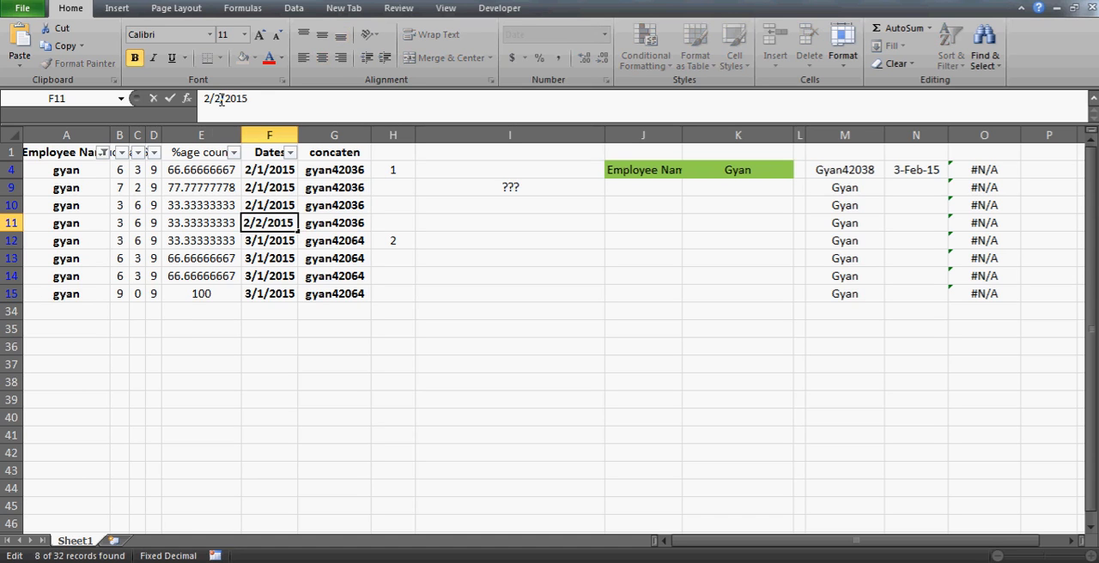
key("Return")
key("Down")
key("Down")
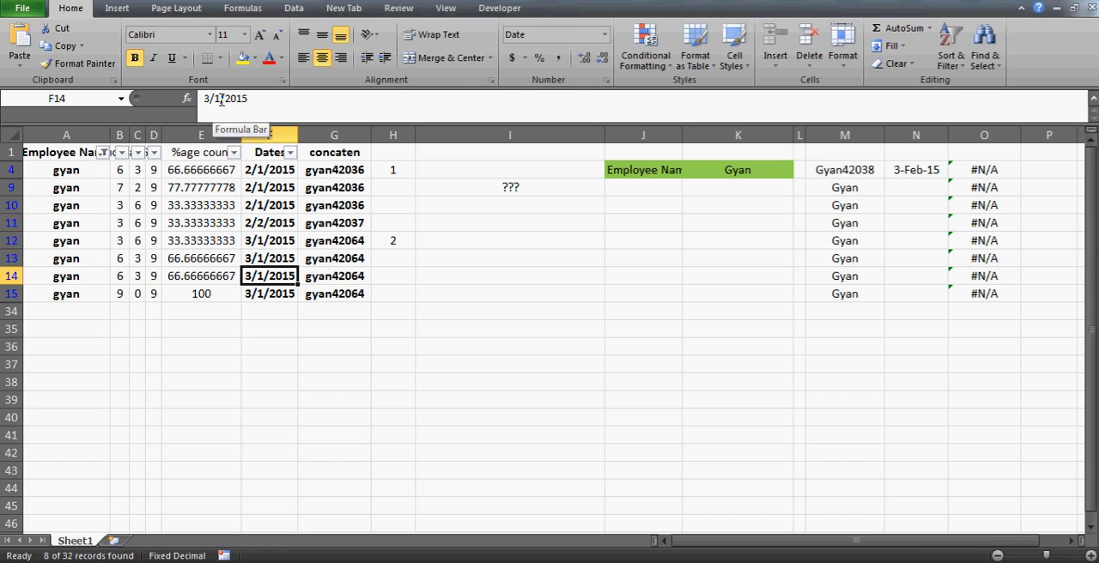
left_click(221, 101)
key("BackSpace")
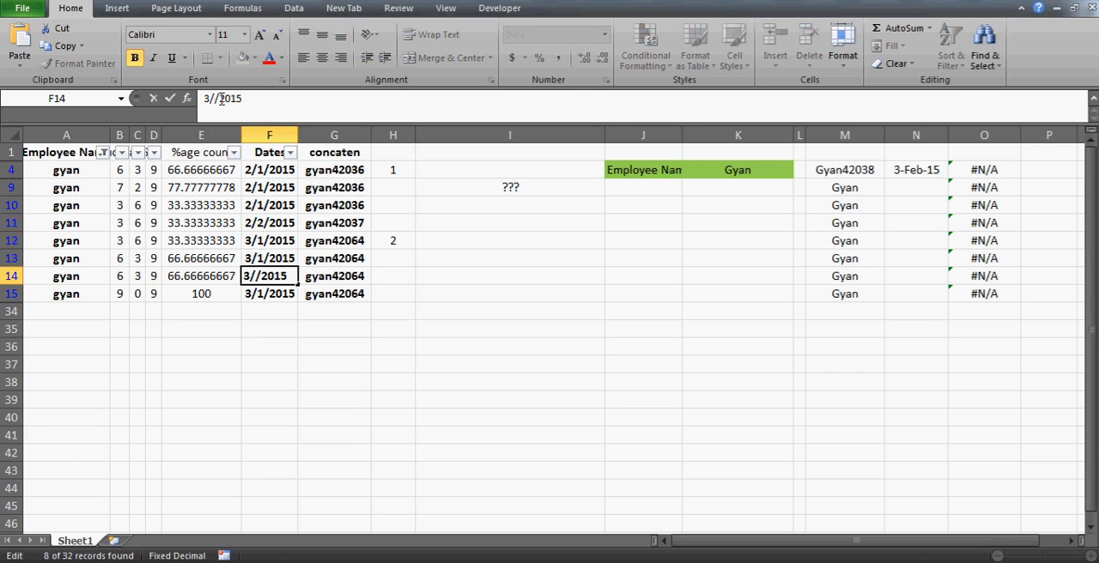
type("3")
key("Return")
key("alt+d")
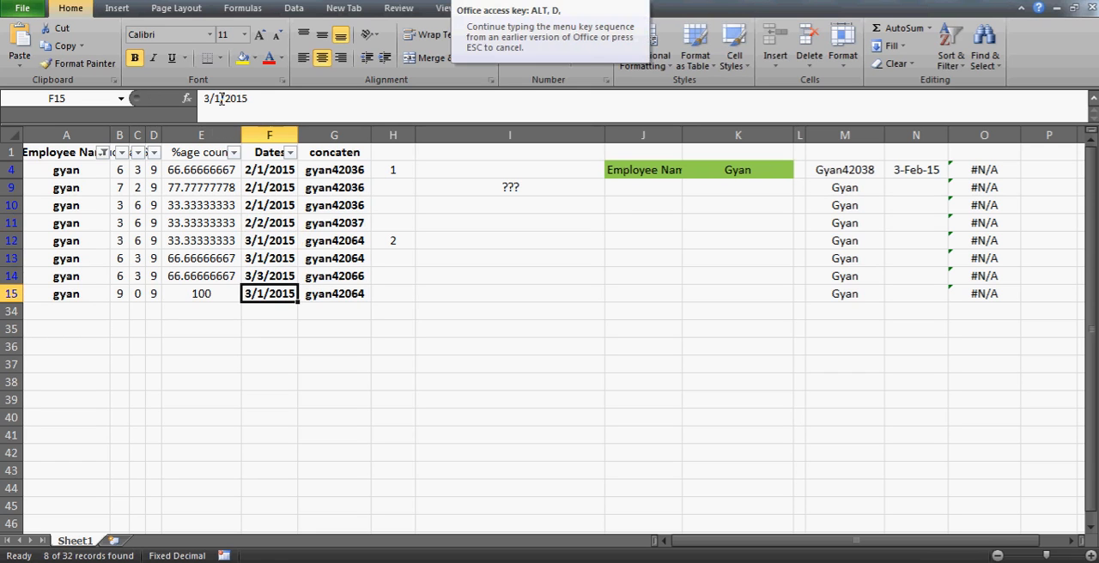
key("s")
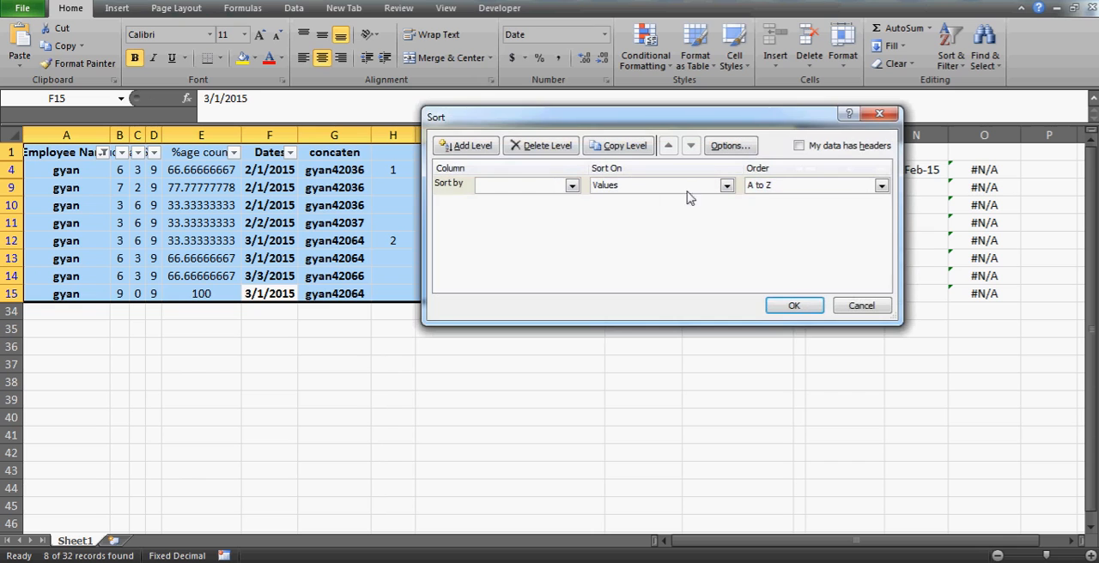
left_click(865, 308)
- Turn off the AutoFilter so that all employee rows are shown
key("alt+d")
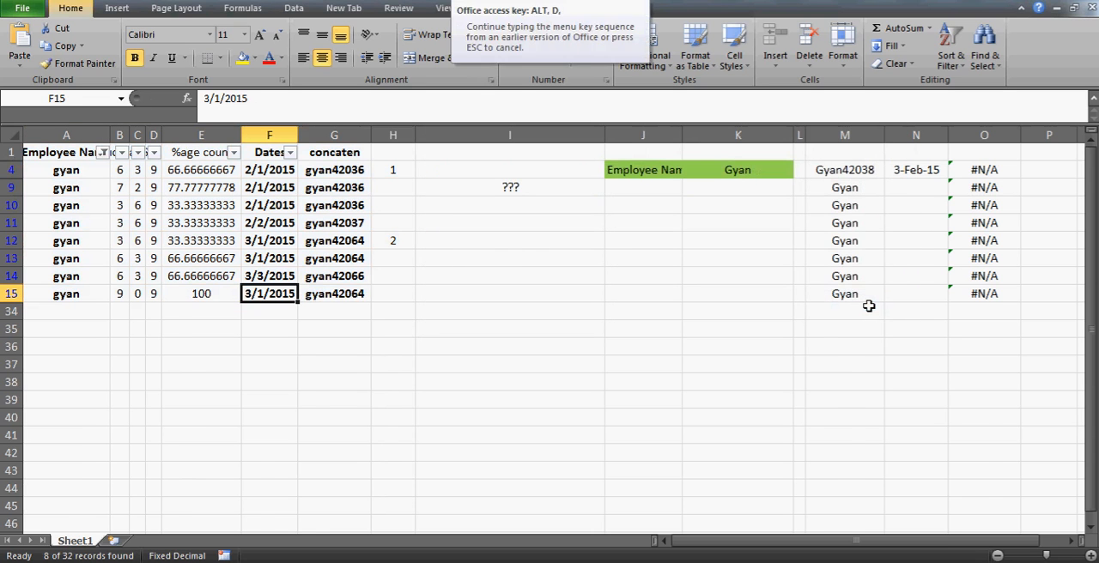
key("f")
key("f")
- Compare the VLOOKUP results in O2 to O4 with the matching dates in column N
left_click(983, 171)
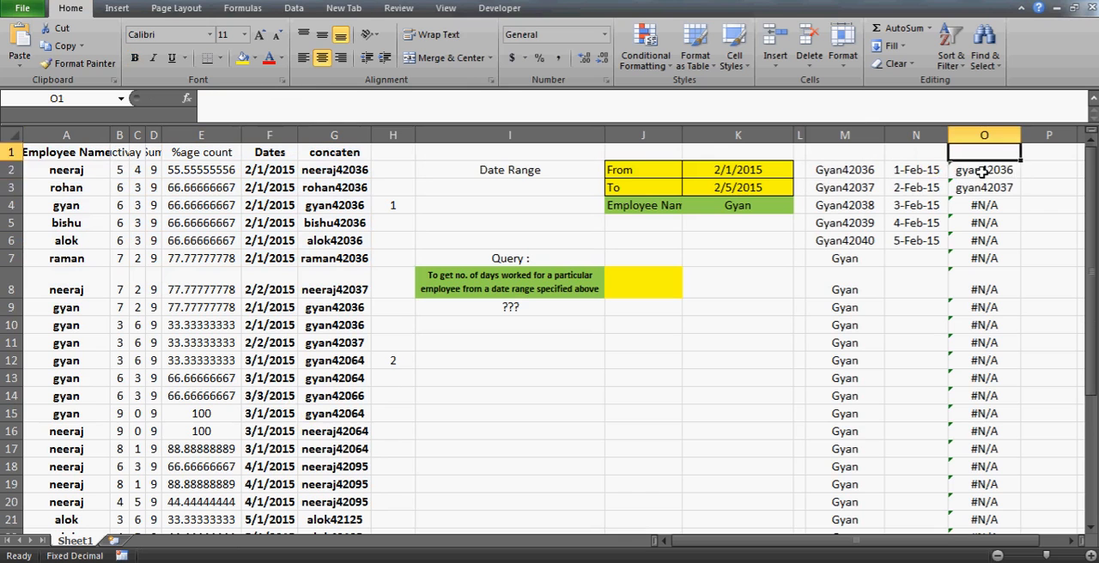
key("Down")
key("Down")
key("Down")
key("Up")
key("Up")
key("Up")
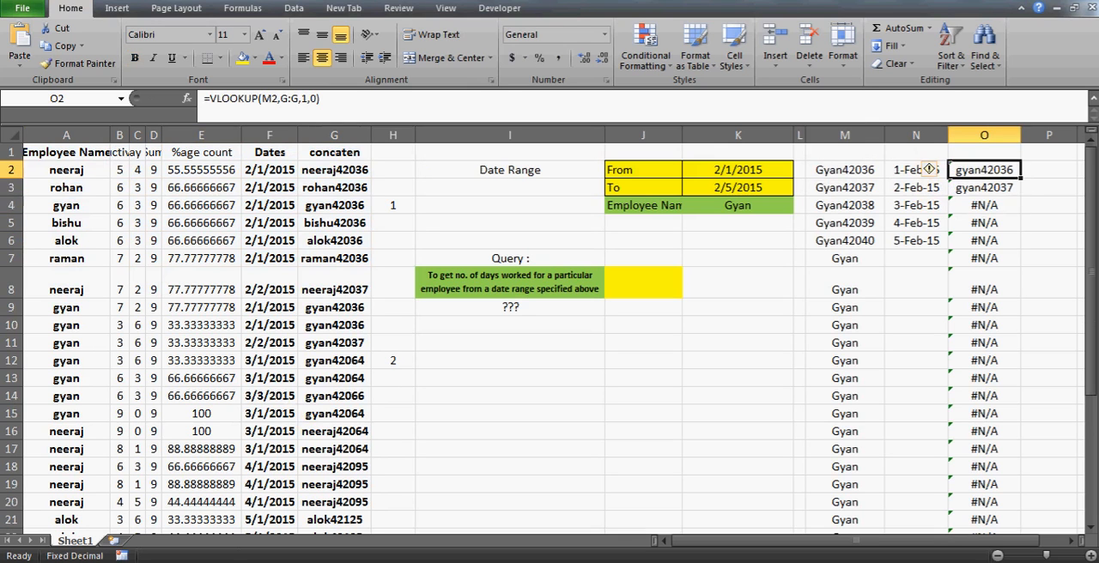
key("Down")
key("Left")
key("Down")
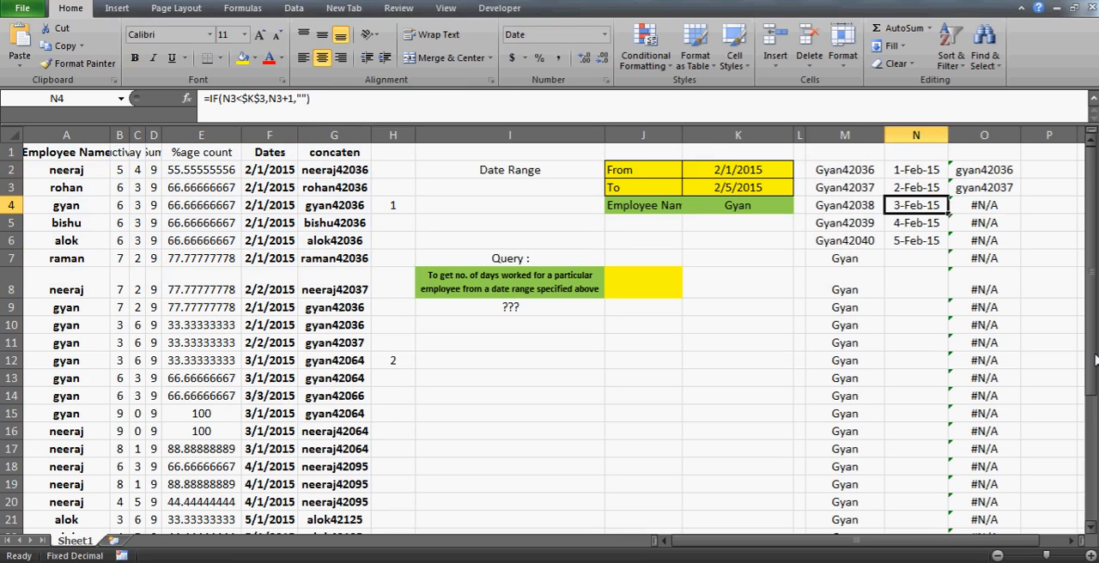
key("Down")
key("Up")
key("Right")
key("Left")
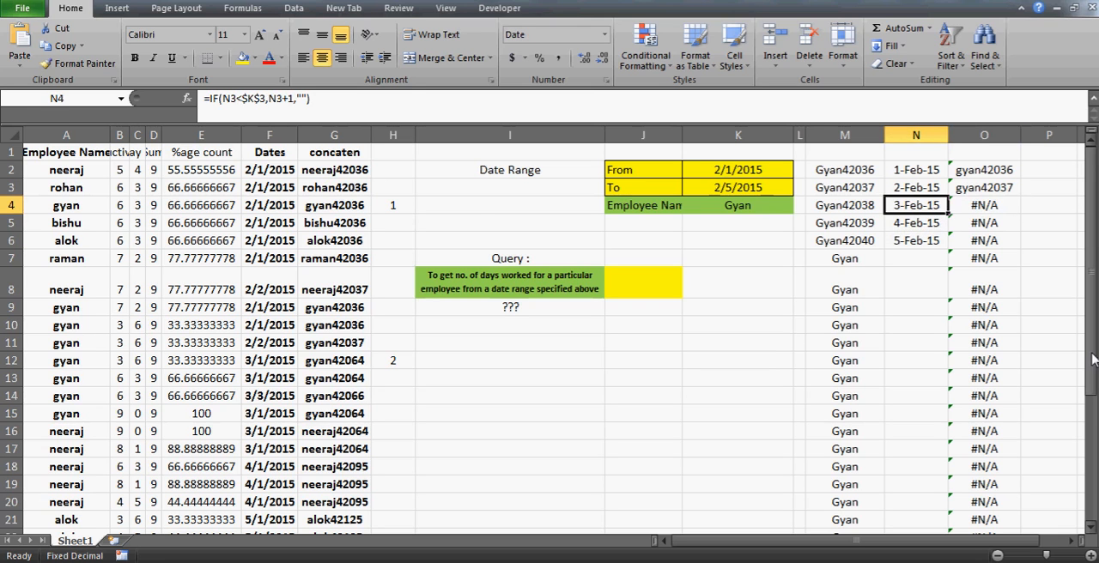
- Turn the AutoFilter back on and filter Employee Name to the employee given in K4
left_click(79, 146)
key("alt+d")
key("f")
key("f")
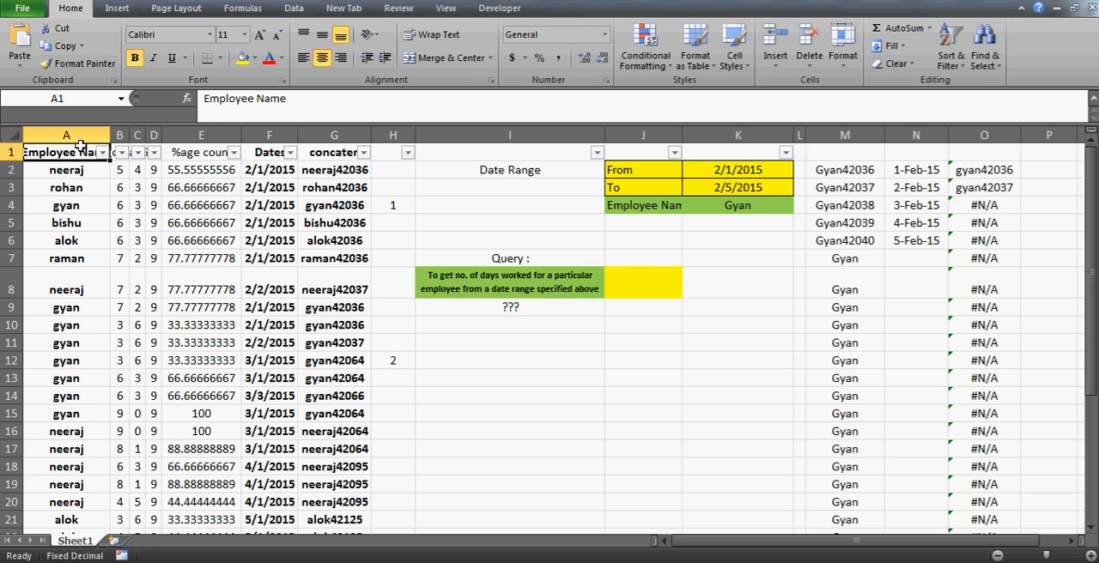
left_click(103, 154)
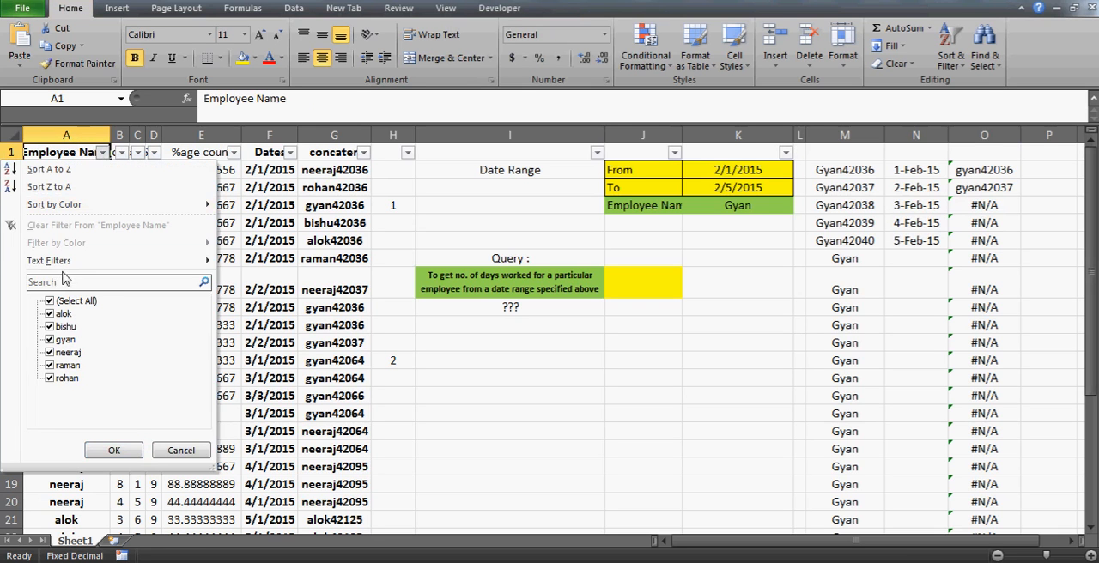
left_click(52, 302)
left_click(66, 339)
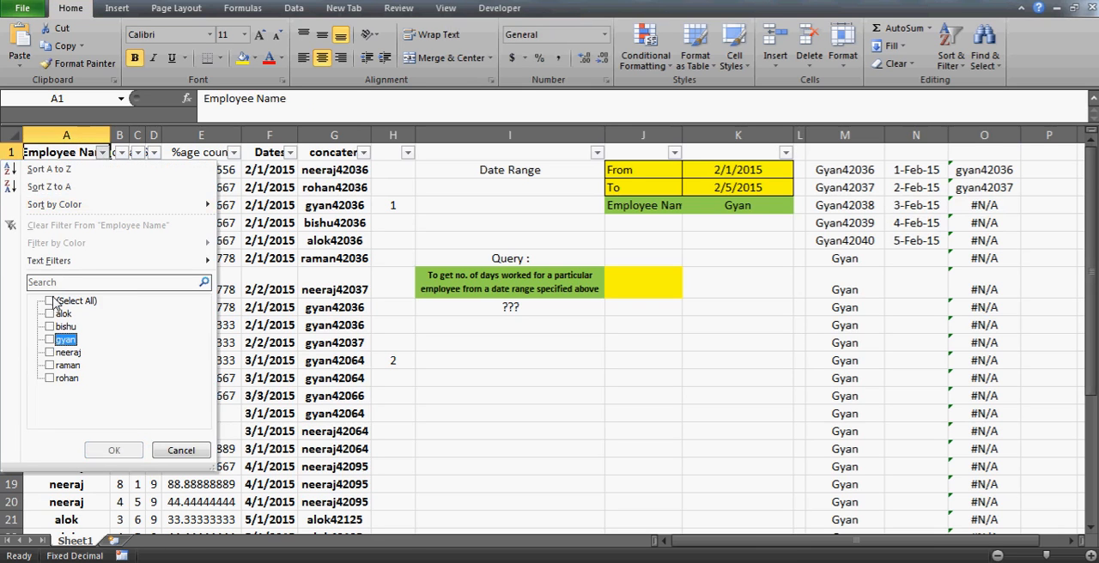
left_click(114, 450)
- Set the date in F14 of the filtered employee's rows to 2/3/2015
key("Right")
key("Right")
key("Right")
key("Down")
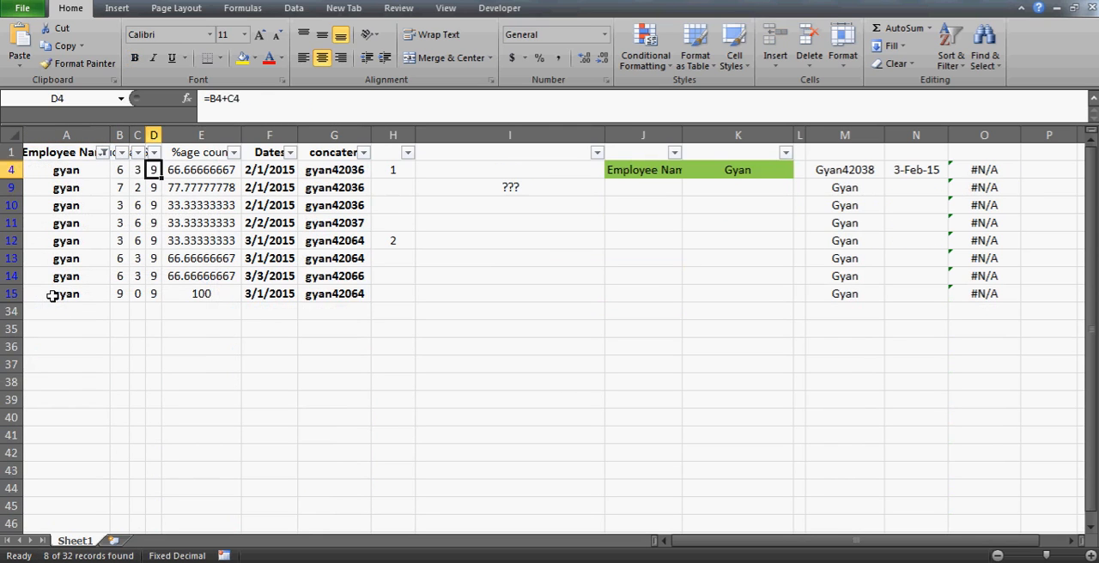
key("Down")
key("Down")
key("Right")
key("Down")
key("Down")
key("Right")
key("Down")
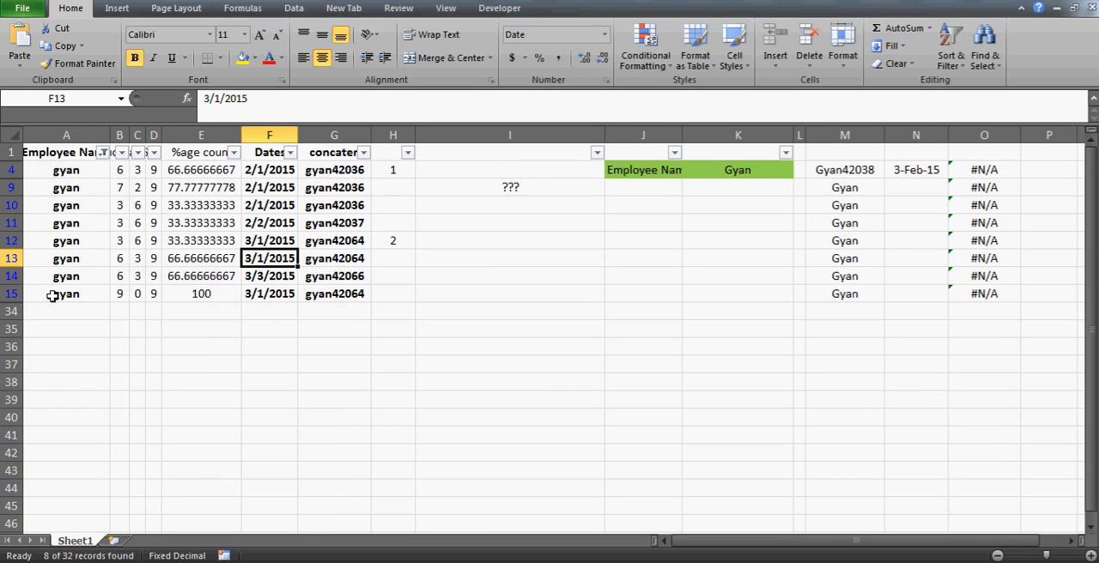
key("Up")
key("Down")
key("Down")
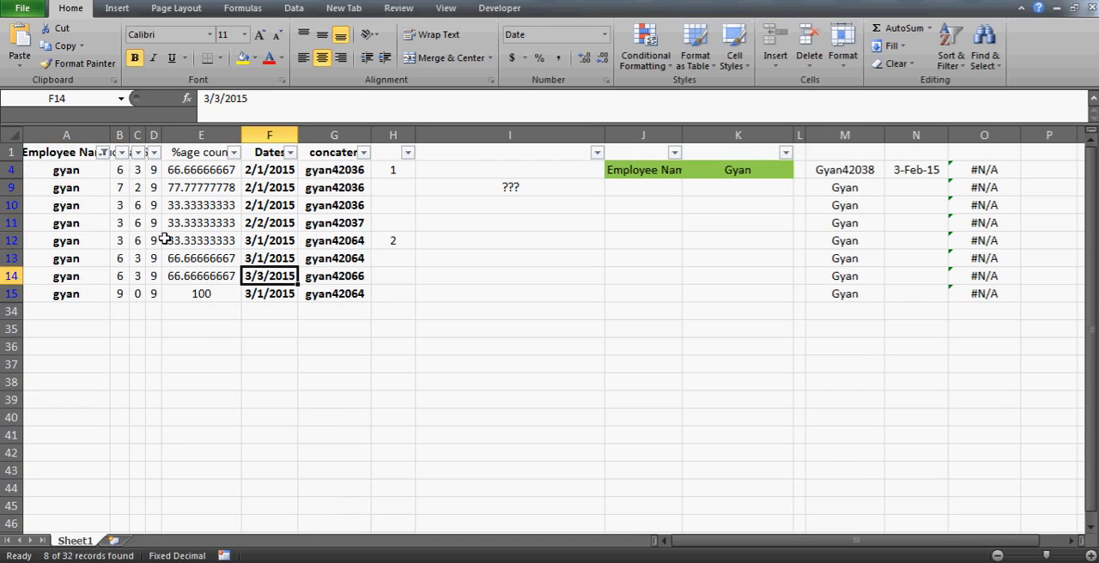
left_click(204, 98)
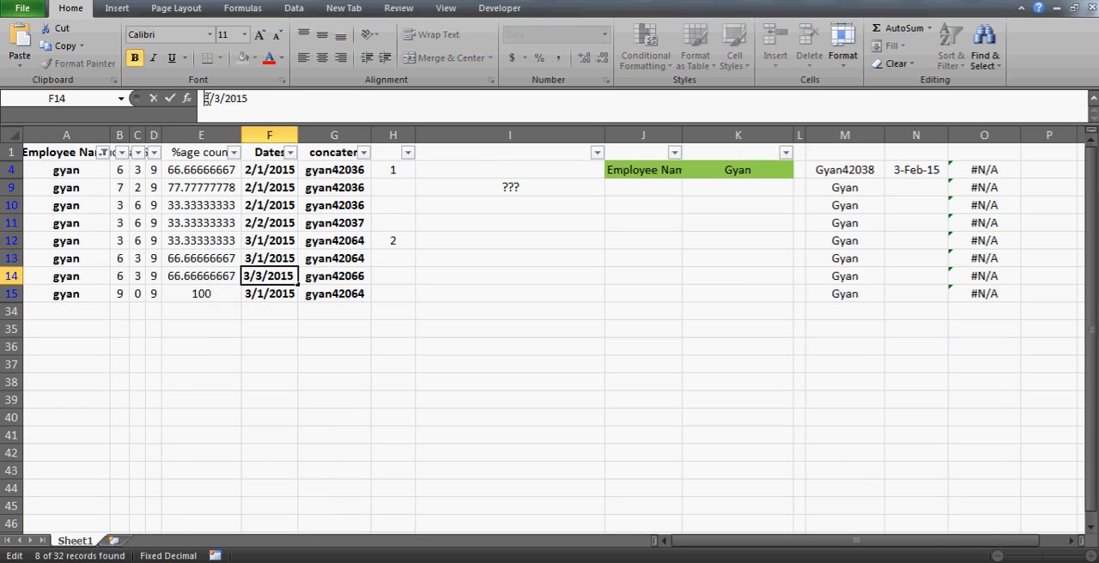
key("Delete")
type("2")
key("Return")
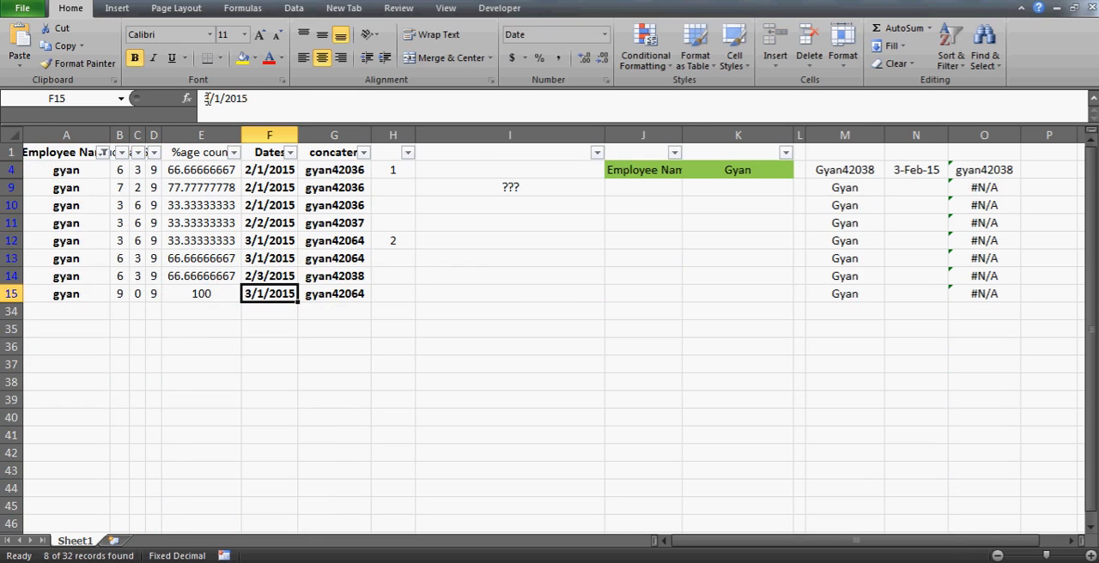
- Clear the Employee Name filter while keeping the filter controls on the header row
key("alt+d")
key("f")
key("s")
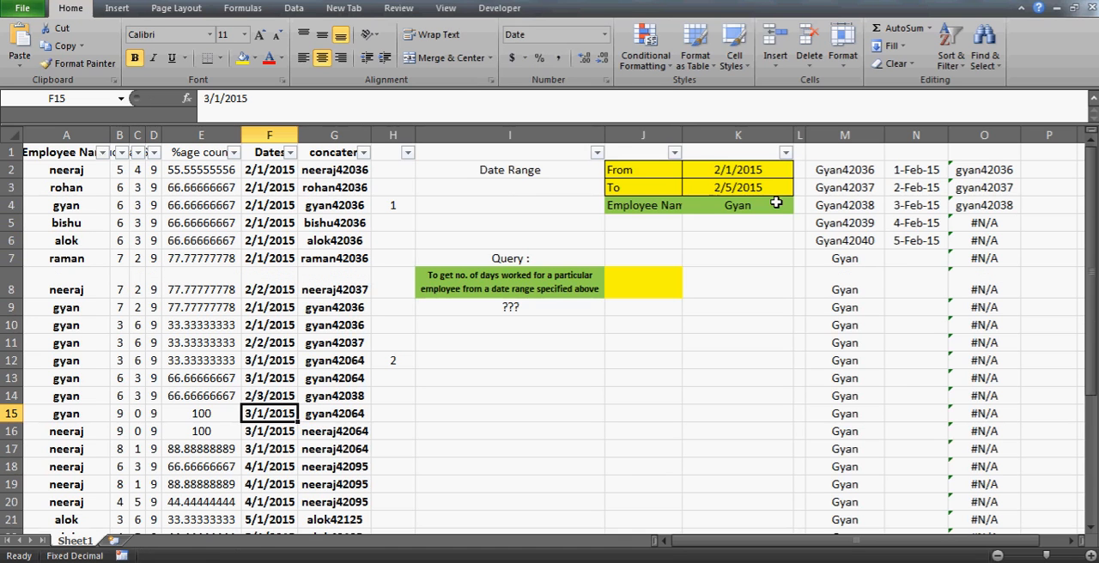
- Examine the VLOOKUP results in O2 to O5 against the concatenated keys in column G
left_click(1009, 207)
key("Up")
key("Up")
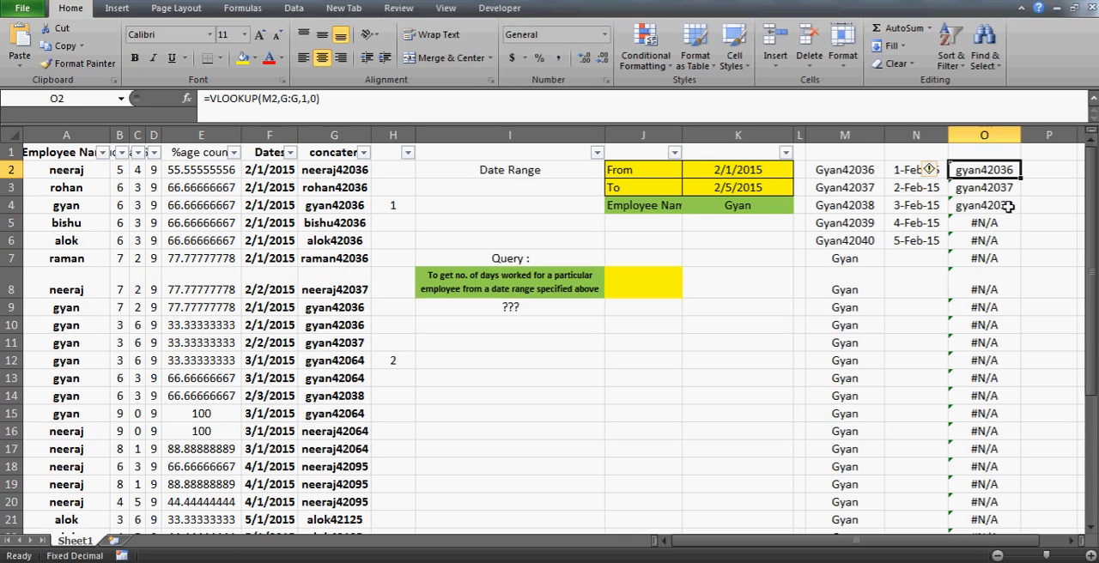
key("shift+Down")
key("shift+Down")
key("Down")
key("Up")
key("shift+Down")
key("shift+Down")
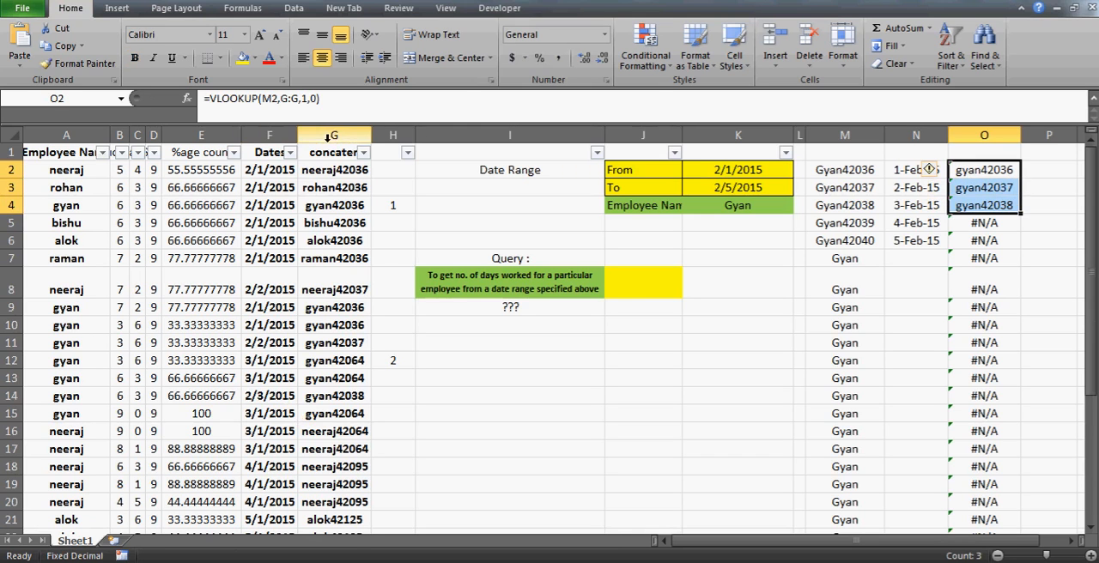
left_click(357, 135)
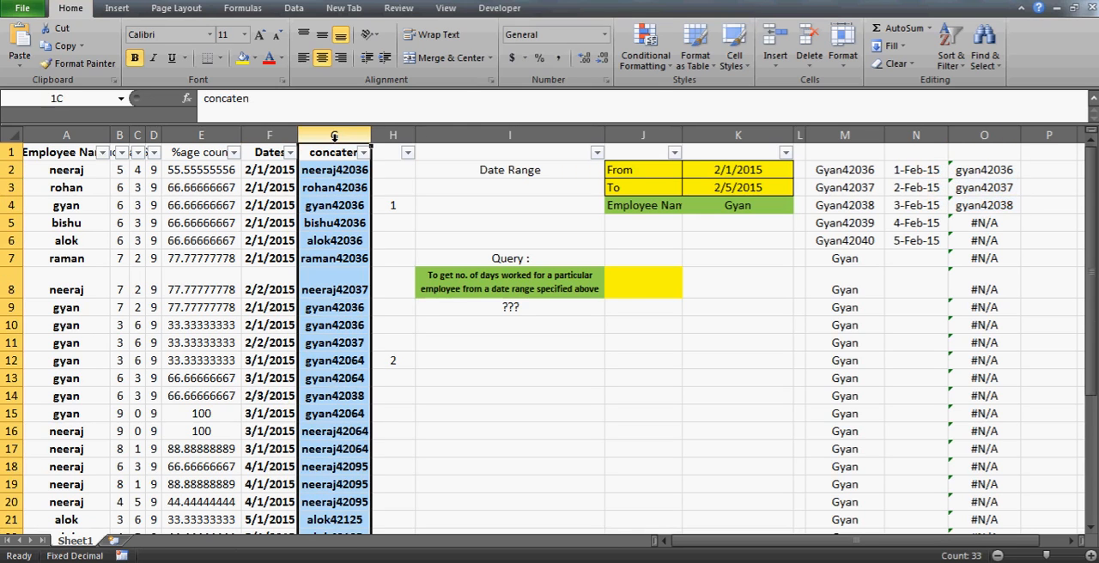
left_click(1007, 220)
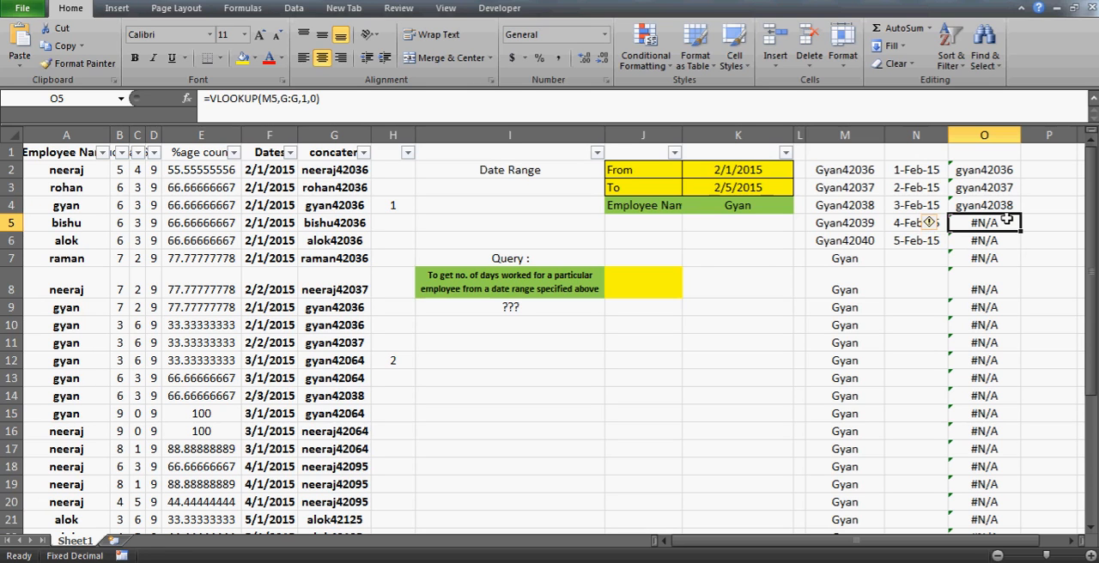
- Examine the helper dates in column N and their formulas against the date range and employee name in K2:K4
left_click(868, 169)
key("Right")
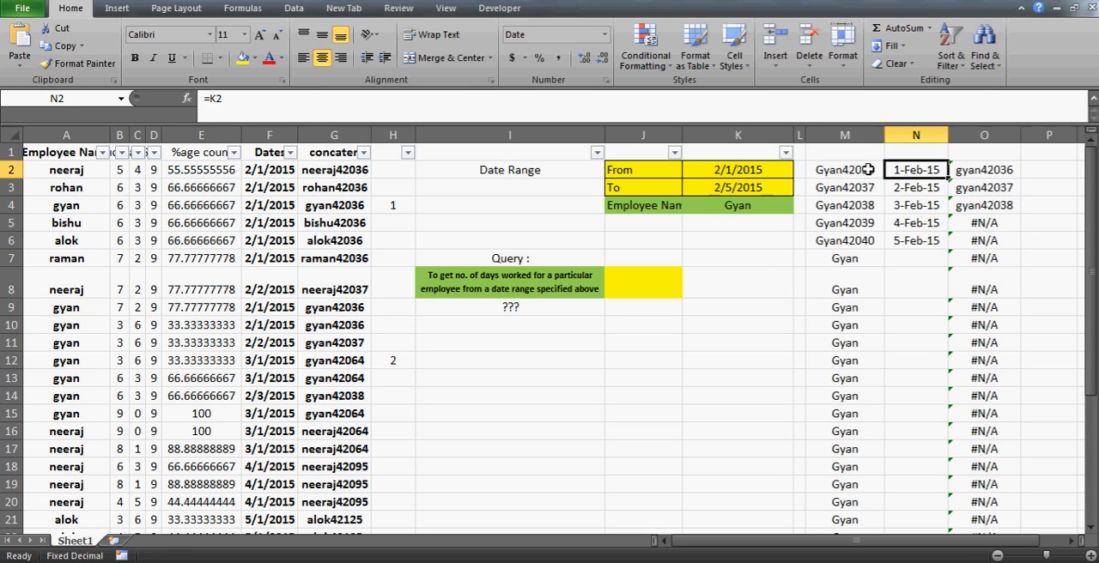
key("Left")
key("Left")
key("Left")
key("Down")
key("Down")
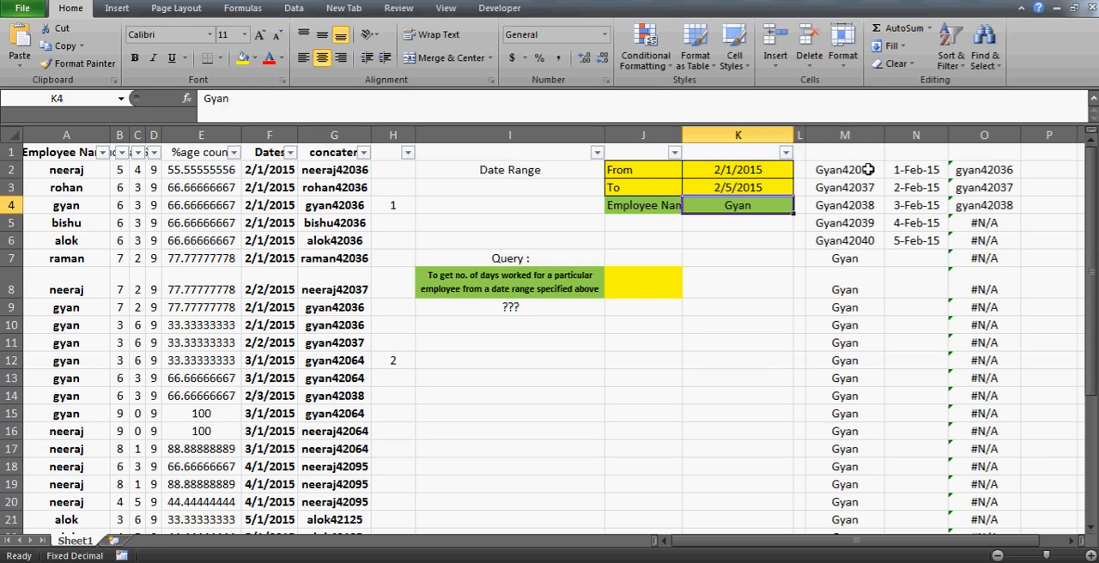
key("Right")
key("Up")
key("Right")
key("Right")
key("Up")
key("Down")
key("Down")
key("Down")
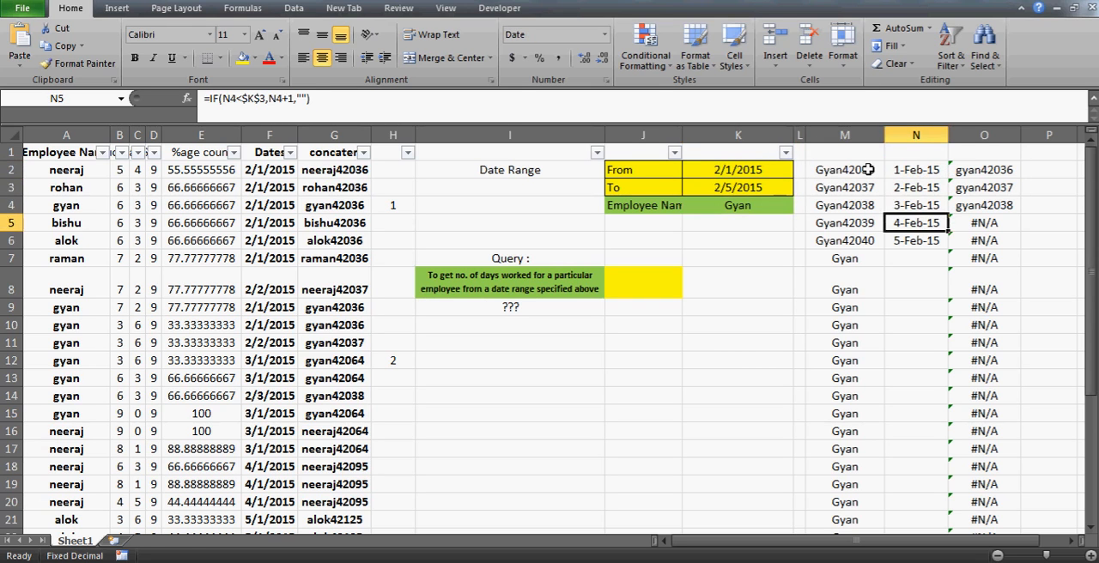
key("Up")
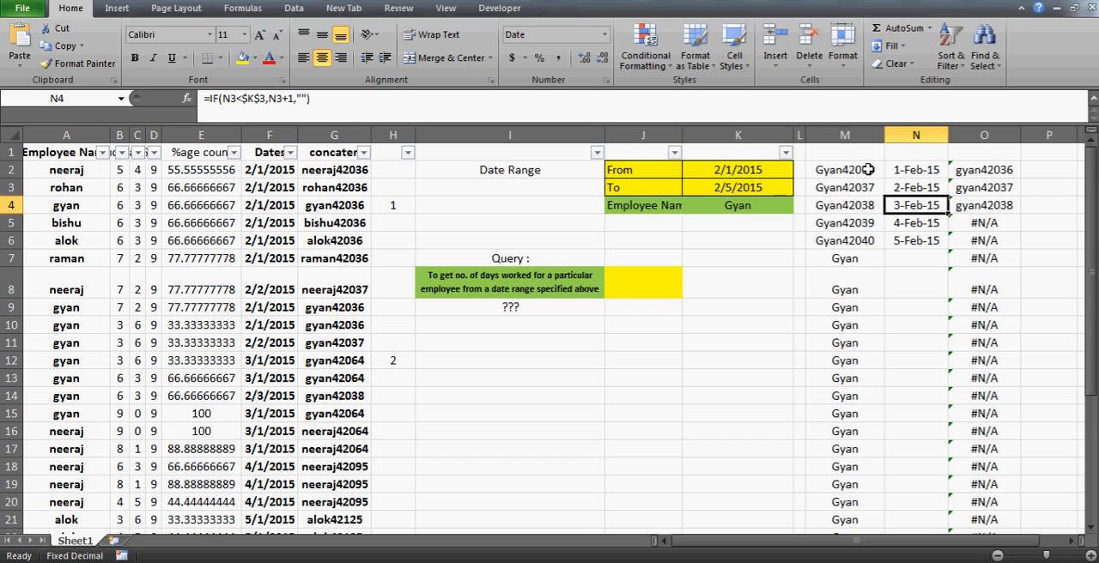
key("Up")
key("Up")
key("Right")
left_click(211, 99)
type("i")
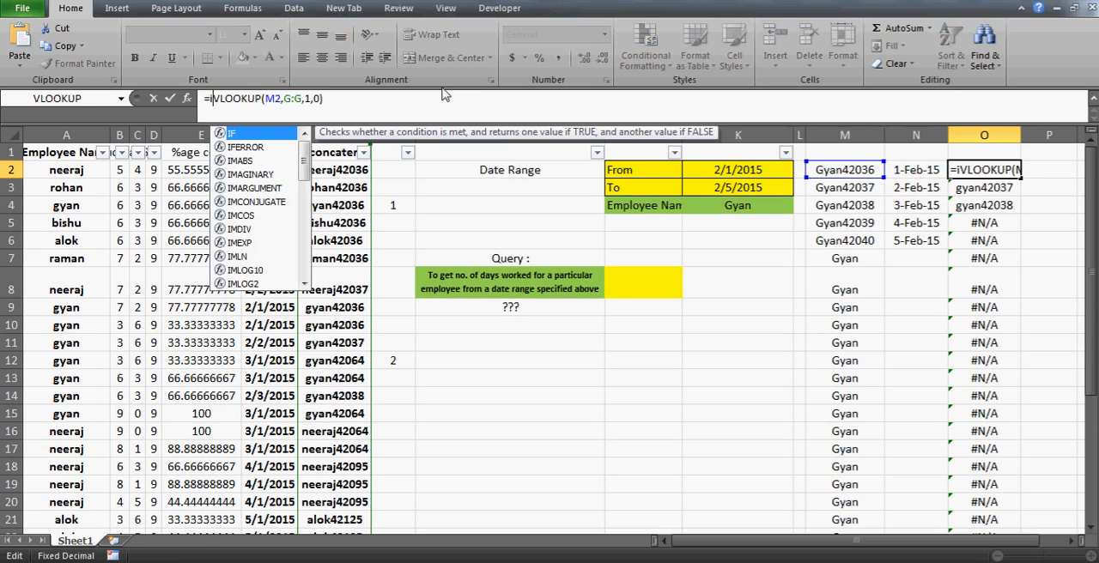
key("Escape")
key("Escape")
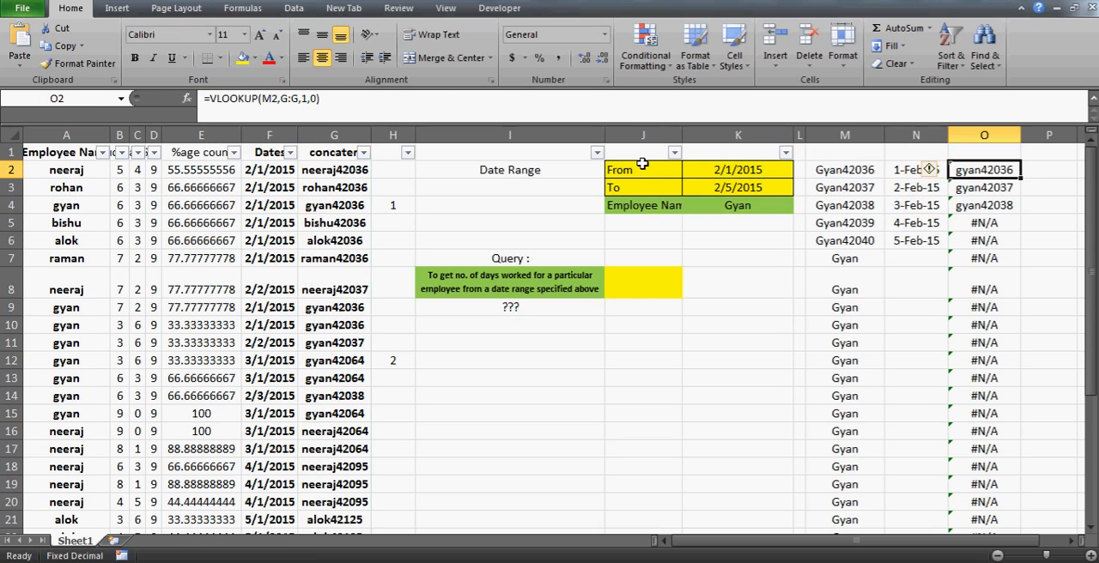
key("Right")
key("Left")
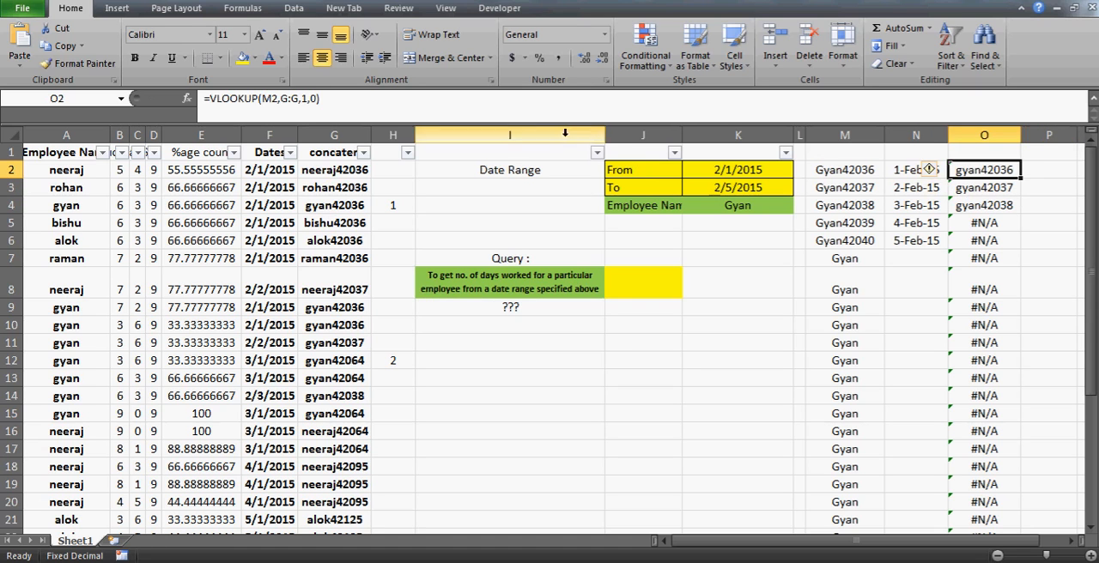
- Wrap the lookup in O2 in ISERROR so the formula reads =ISERROR(VLOOKUP(M2,G:G,1,0))
left_click(213, 101)
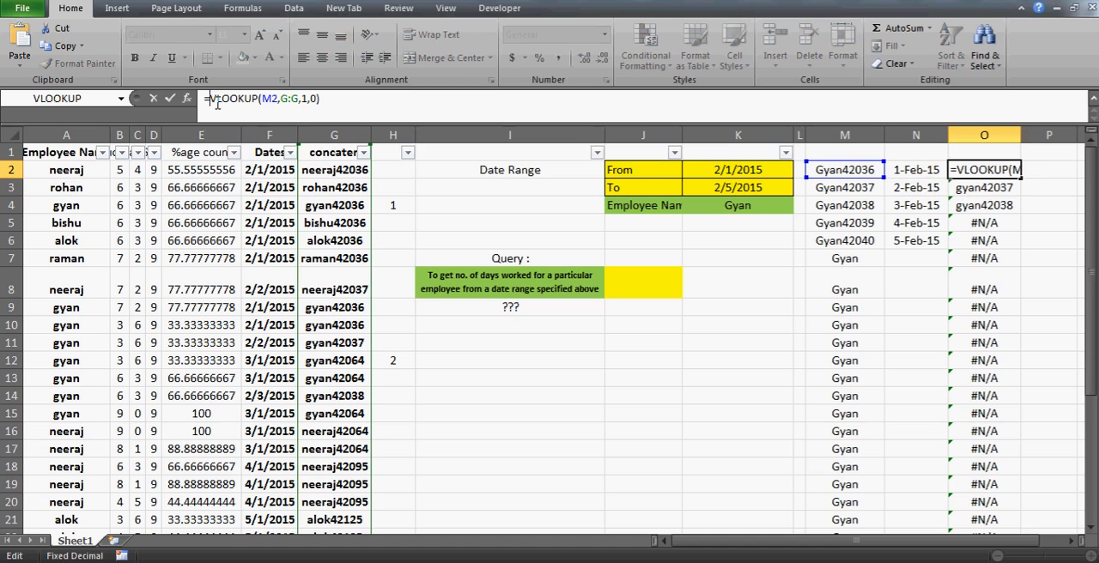
type("iserror")
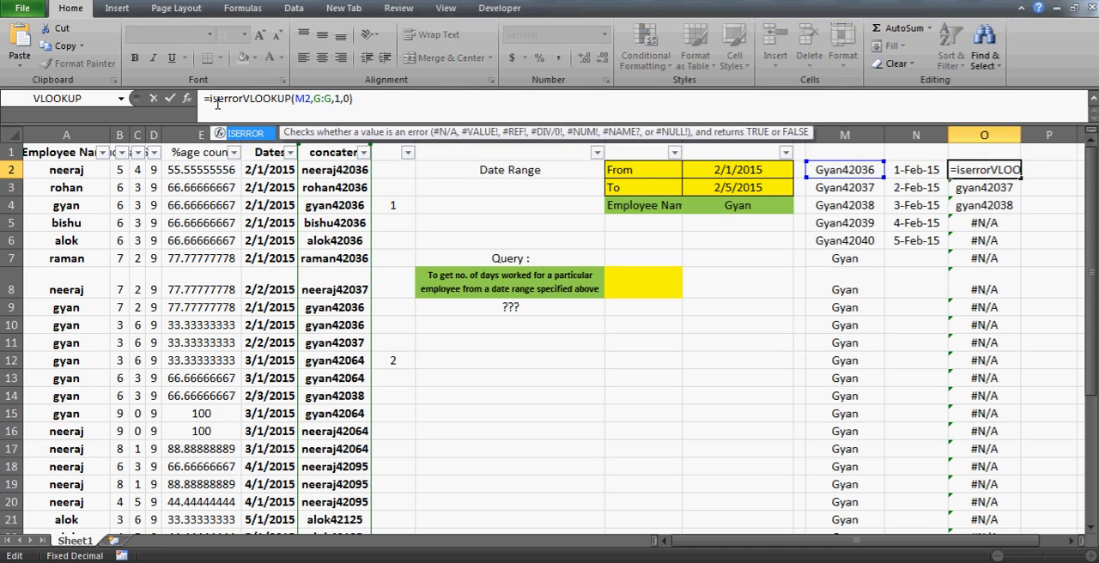
type("(")
type(")")
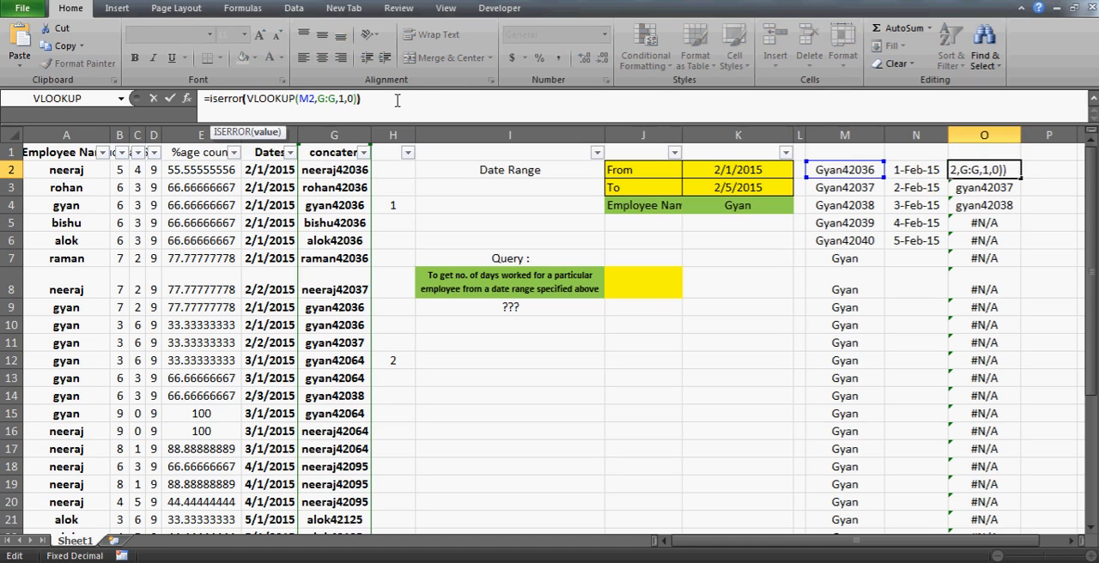
key("Return")
key("Up")
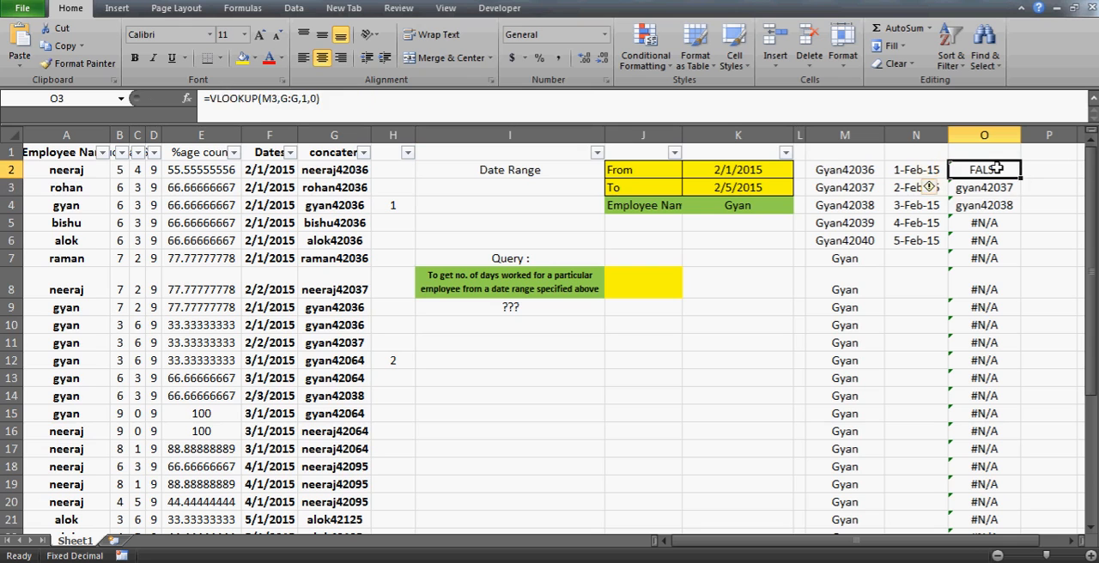
- Examine the ISERROR formula in O2 against the key in M2, the date range in K2:K3 and lookup column G
key("Down")
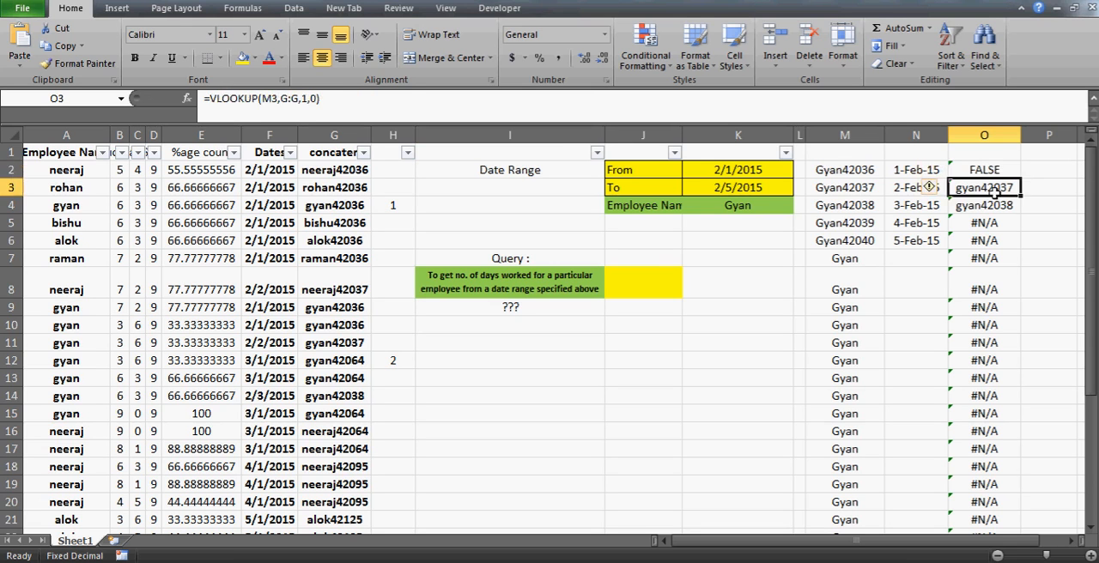
key("Up")
key("Down")
left_click(979, 168)
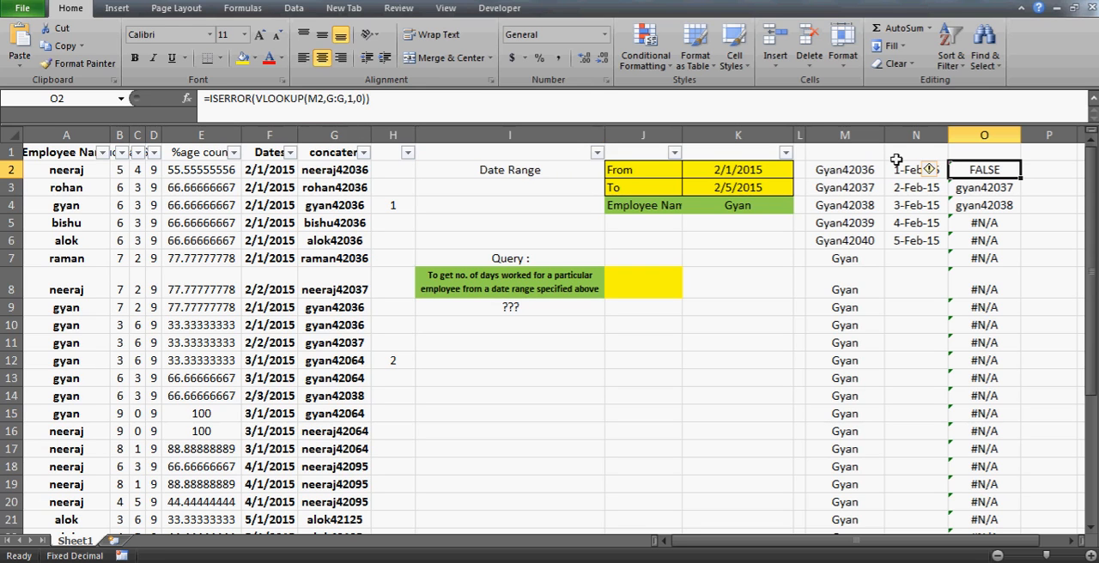
left_click(849, 174)
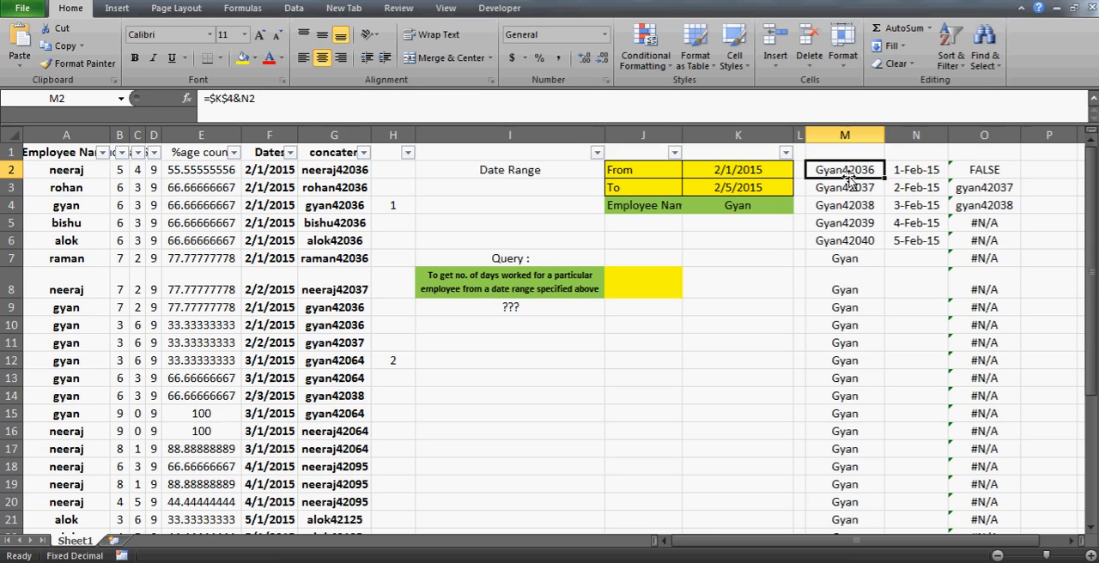
key("Left")
key("Down")
key("Down")
key("Left")
key("Up")
key("Up")
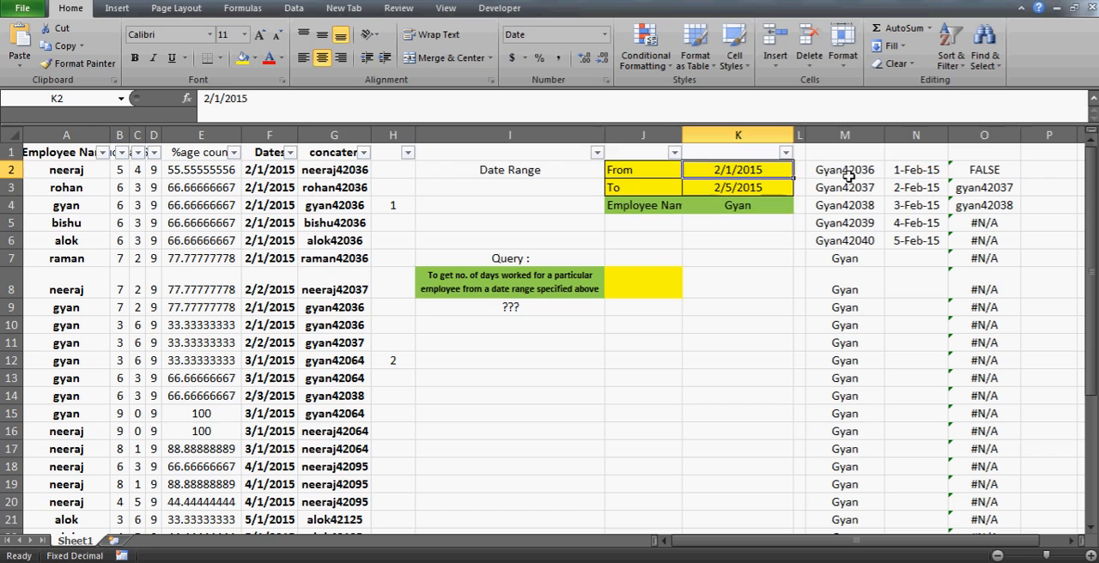
key("Down")
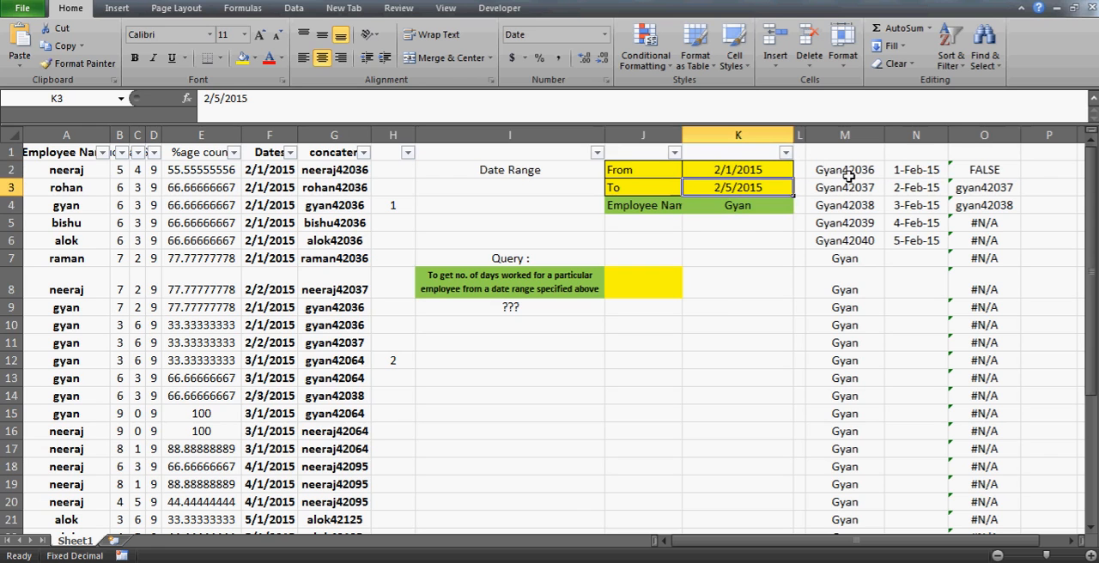
left_click(339, 129)
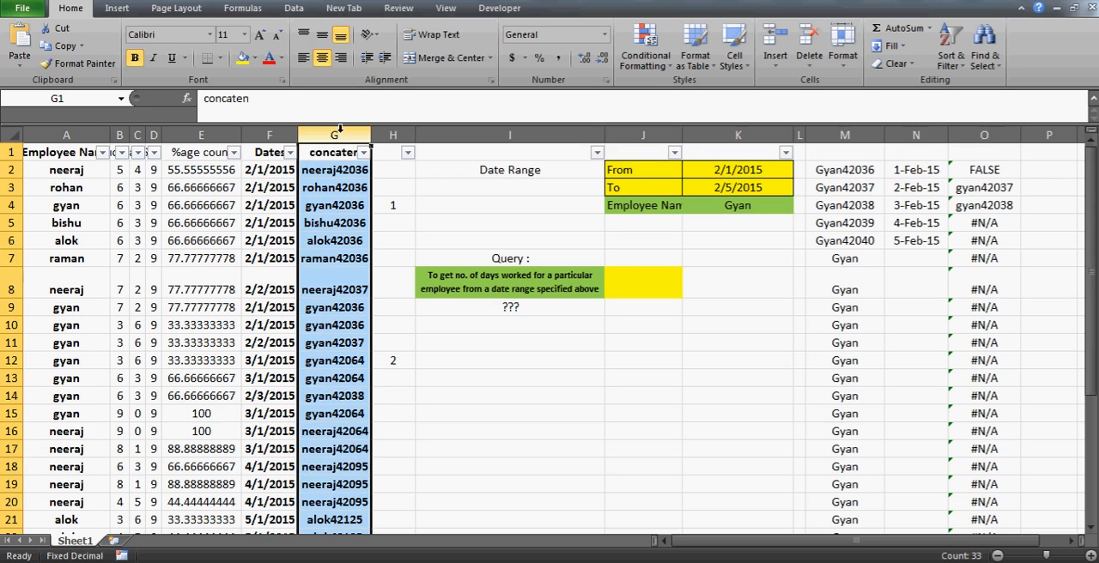
- Fill the ISERROR formula from O2 down column O and review the results in the rows below
left_click(977, 171)
double_click(1022, 179)
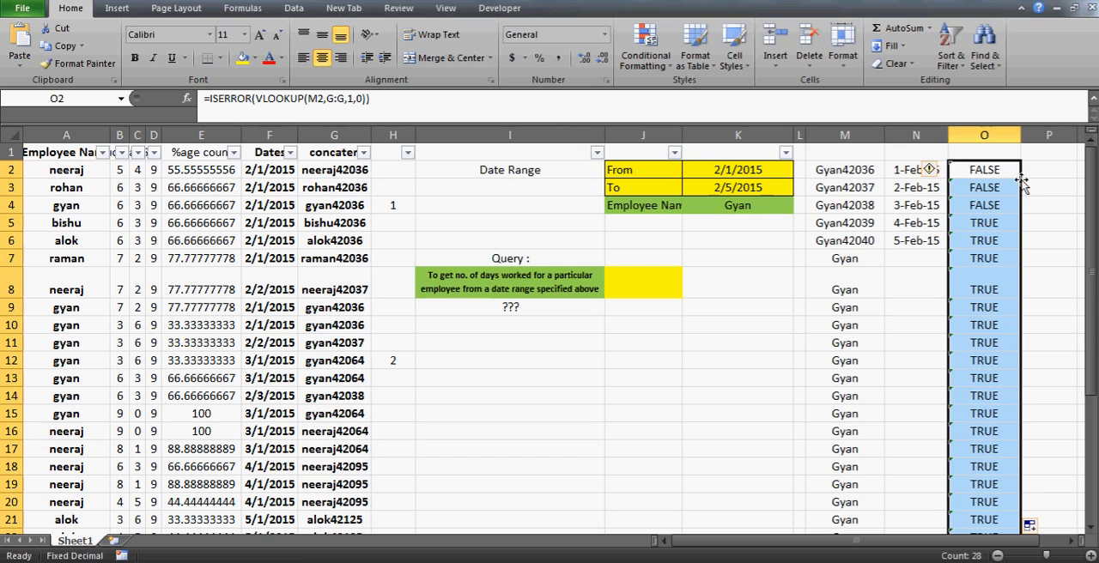
left_click(990, 185)
key("Up")
key("Up")
key("Down")
key("Down")
key("Down")
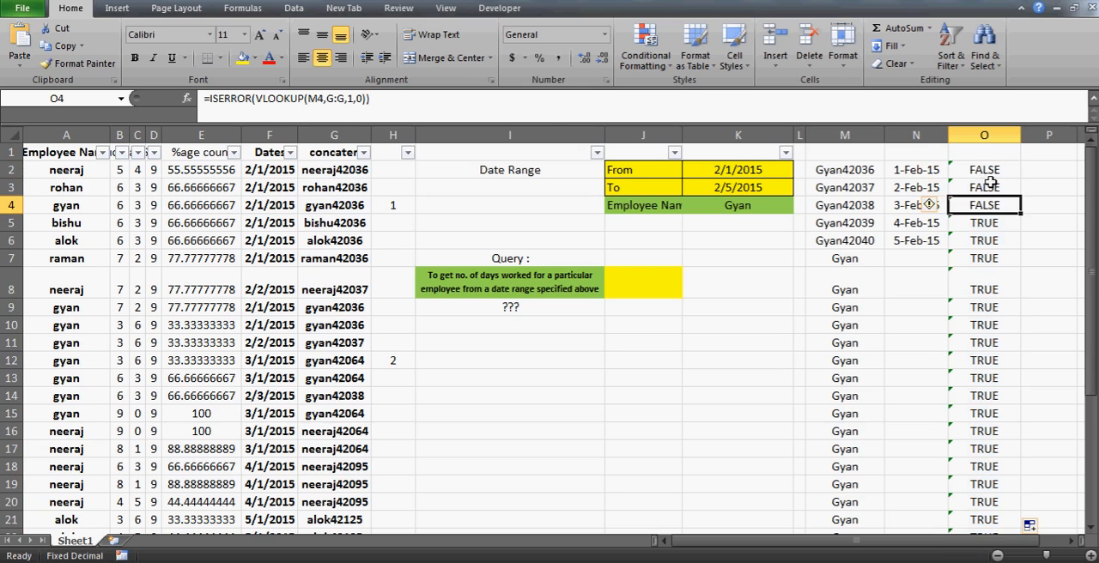
key("Down")
key("Down")
key("Down")
key("Down")
key("Down")
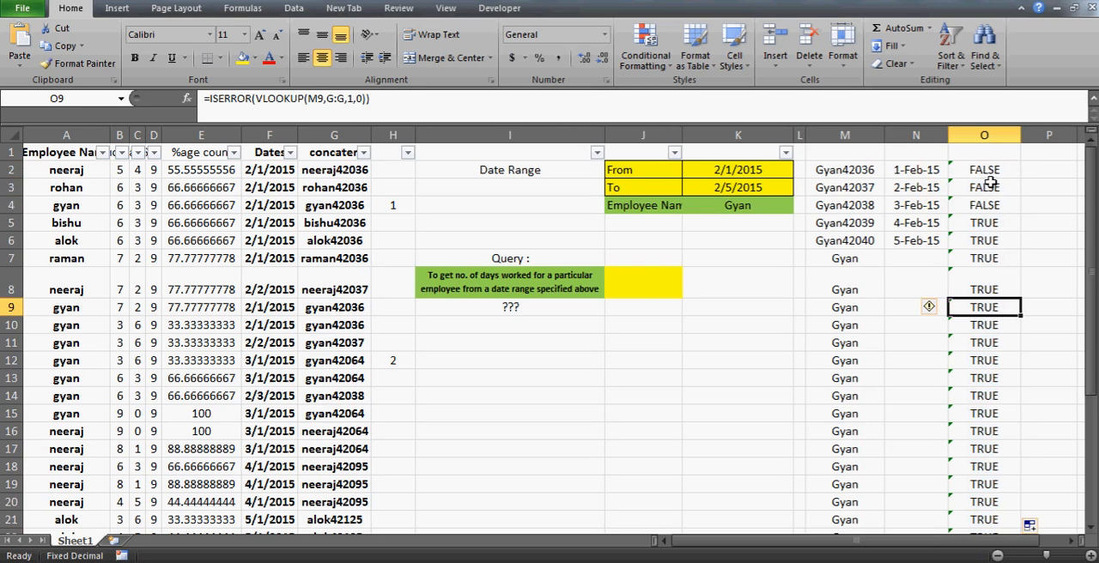
left_click(980, 172)
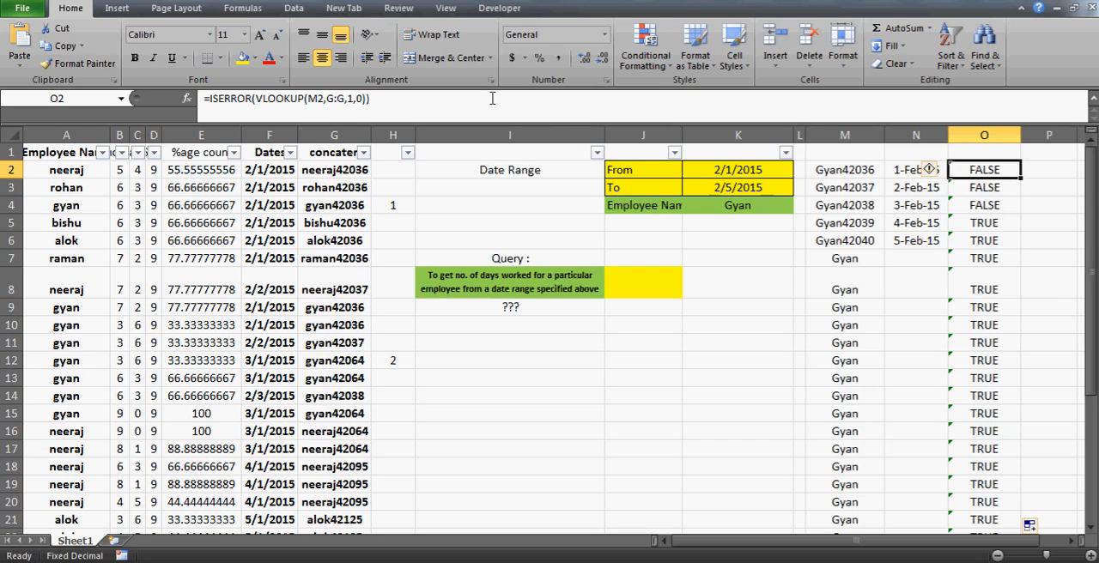
- Enter =COUNTIF(O:O,"false") in J8 to count the days worked within the date range
left_click(640, 284)
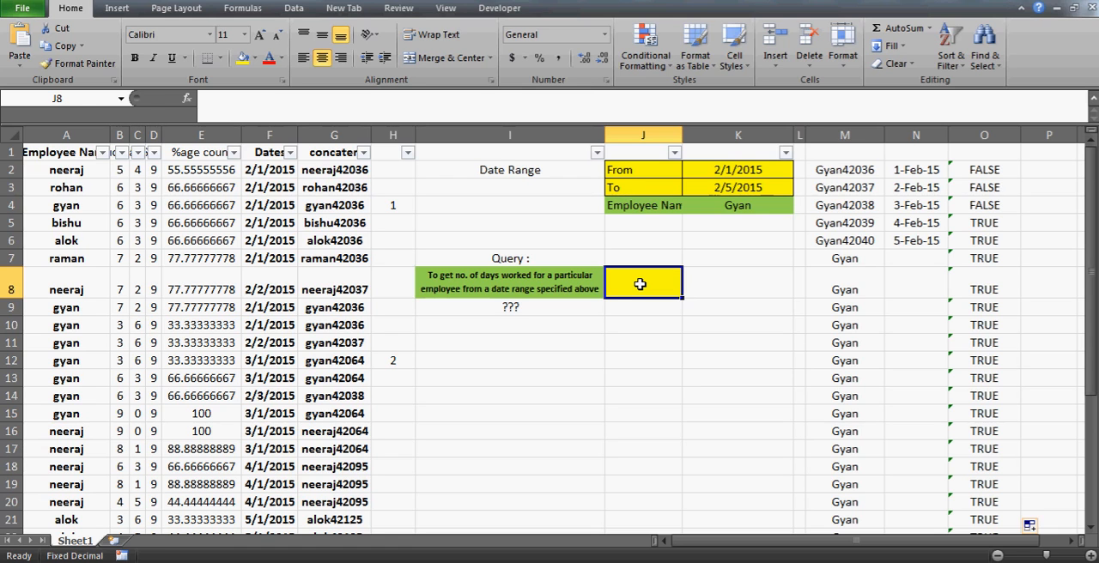
type("=")
type("coun")
key("BackSpace")
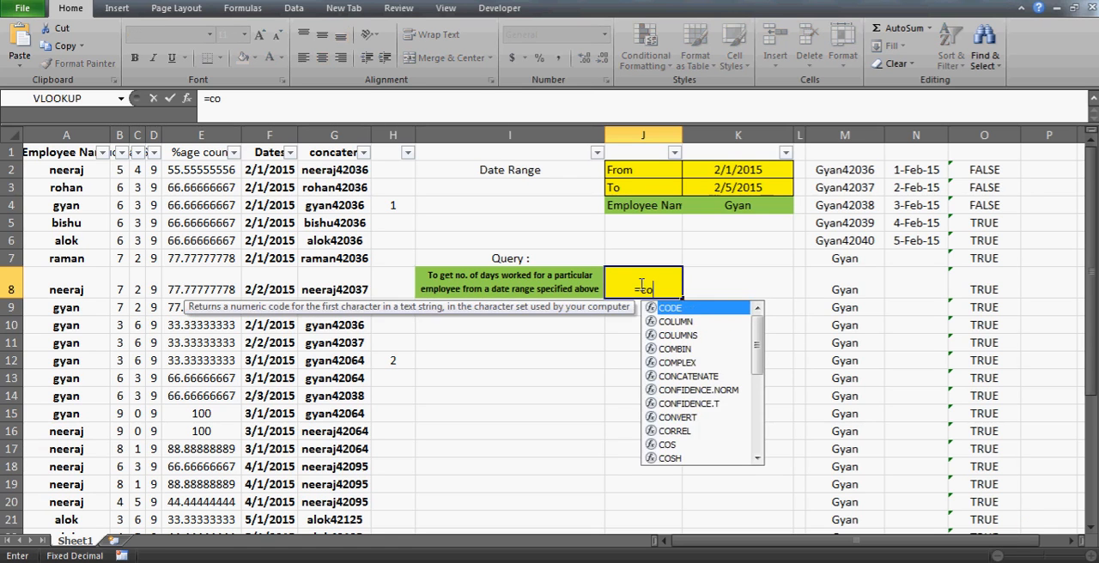
type("unit")
key("BackSpace")
key("BackSpace")
type("tif")
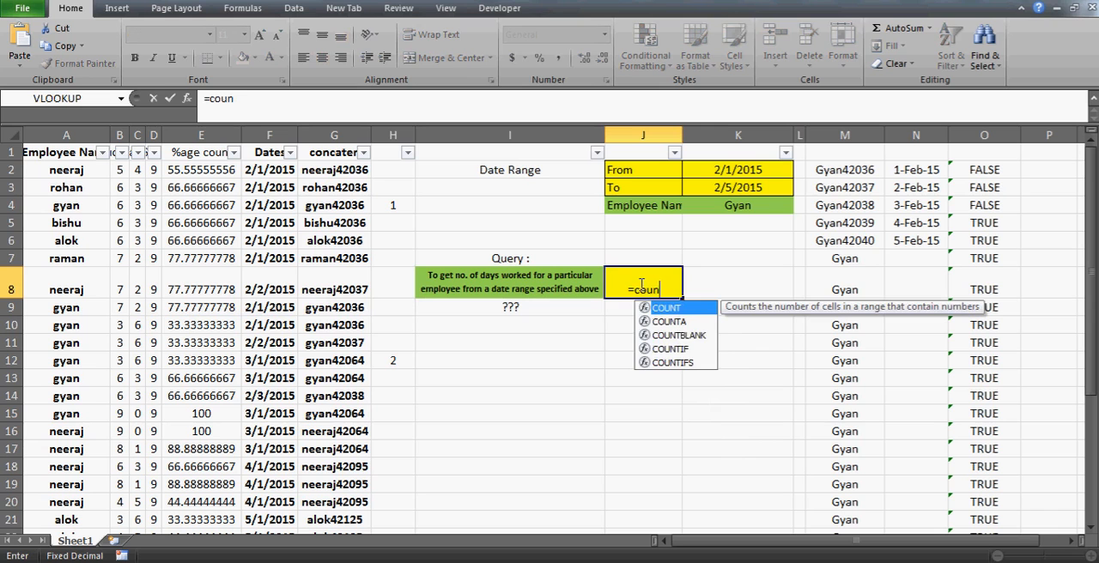
type("(")
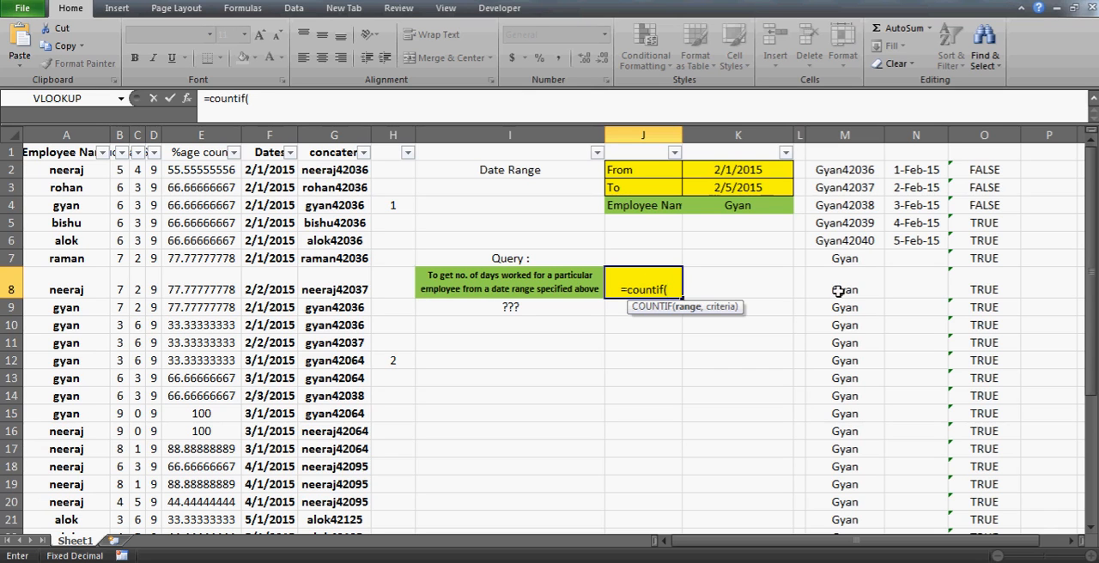
left_click(975, 123)
type(",\"")
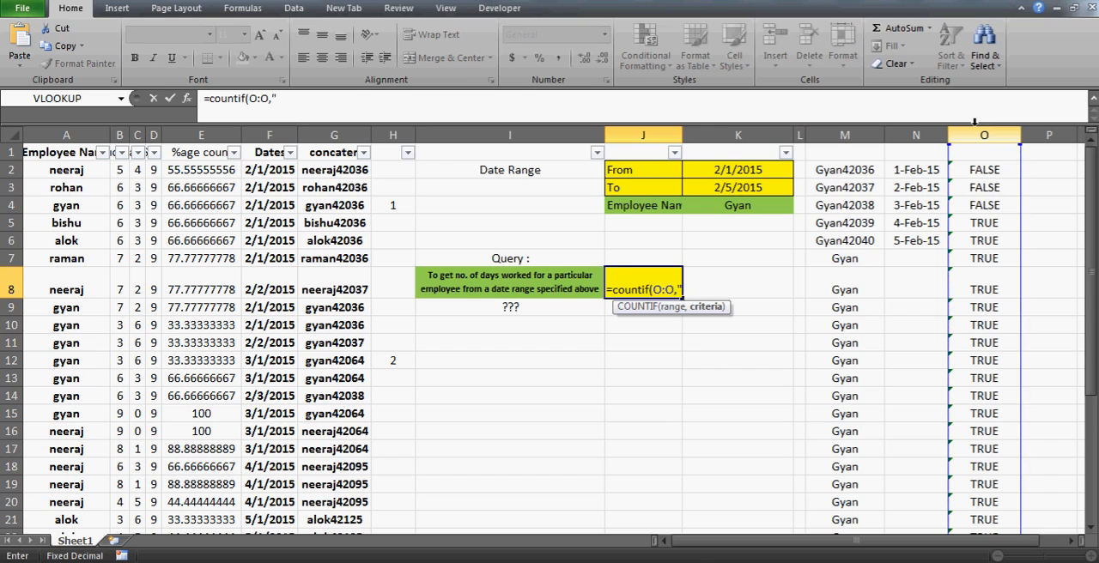
type("false\")")
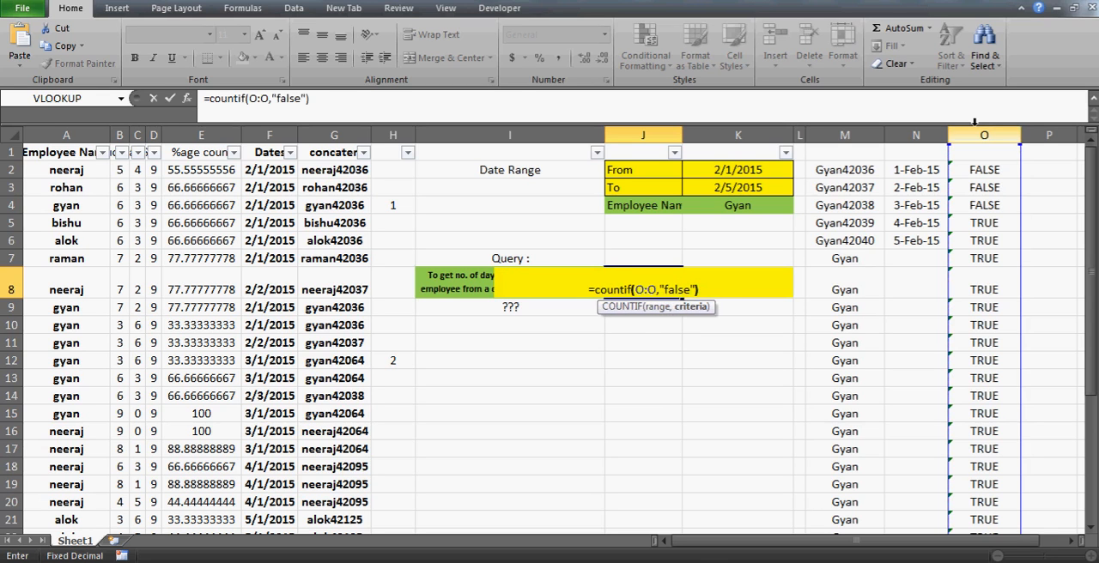
key("ctrl+Return")
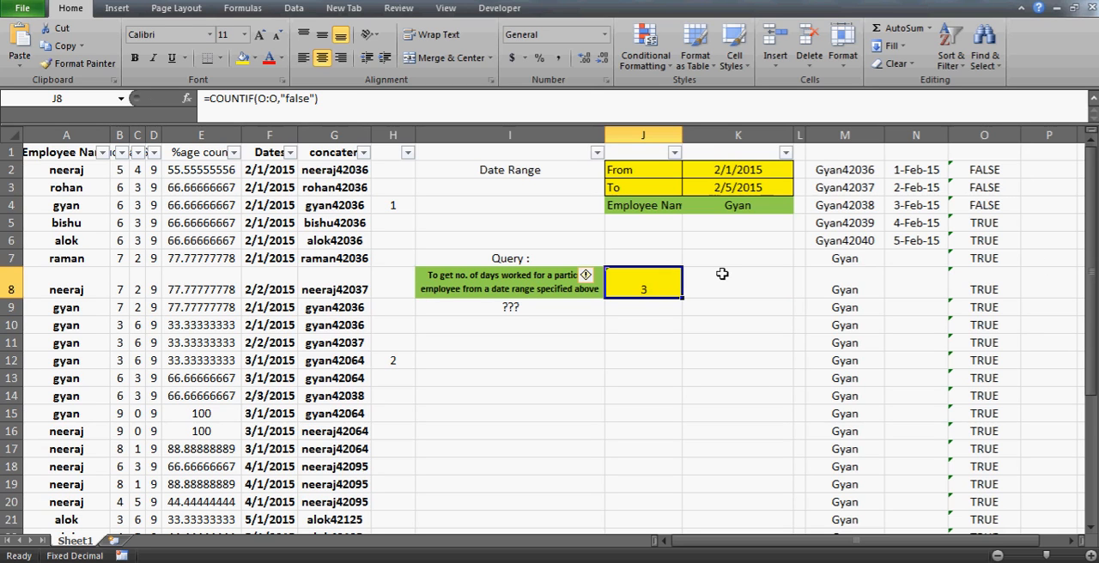
- Check the From and To dates in K2:K3 and filter the Employee Name column to the employee given in K4
left_click(726, 171)
key("Down")
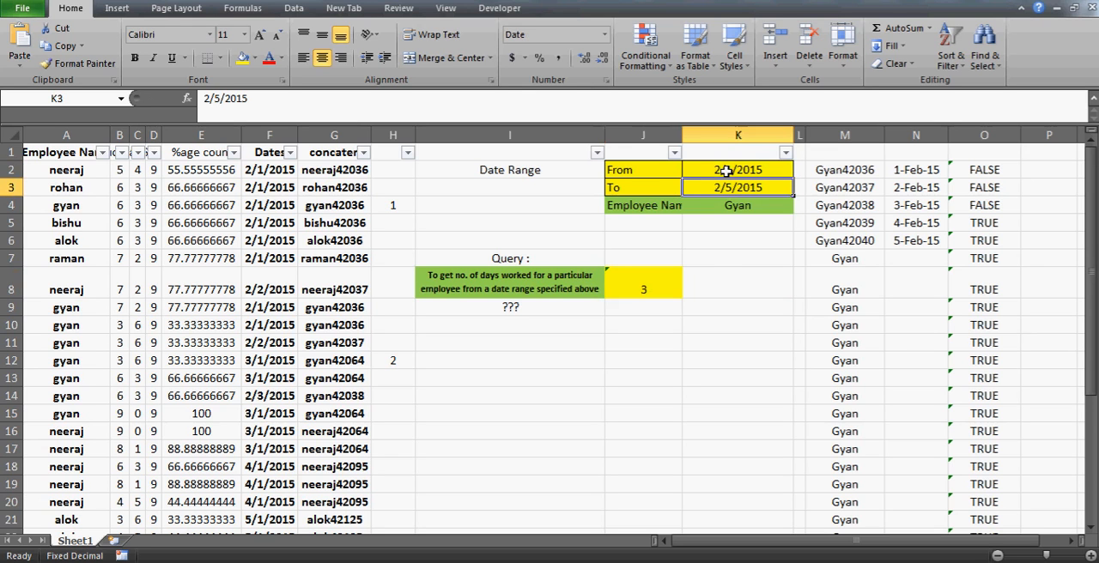
left_click(55, 153)
key("ctrl+b")
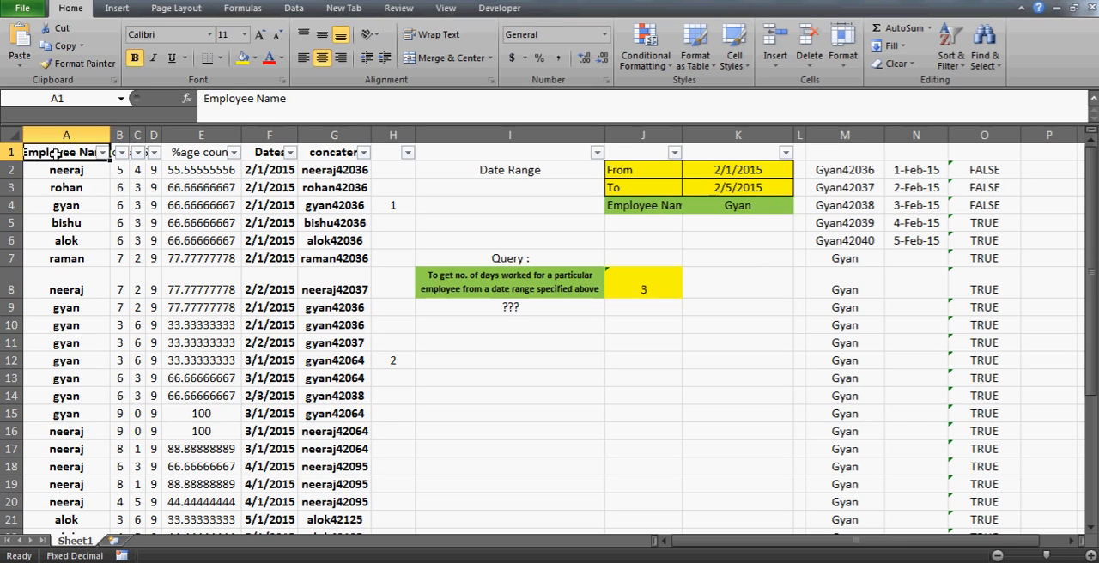
key("alt+Down")
left_click(49, 302)
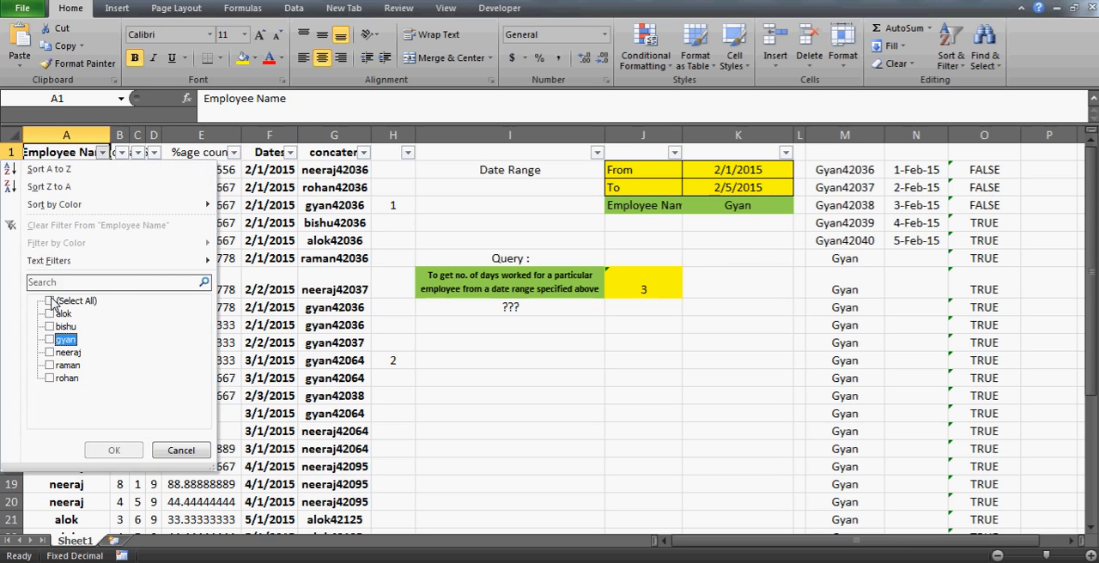
key("space")
key("Return")
- Examine the filtered employee's dates in F4:F10 against the day-count marker in H4
key("Right")
key("Right")
key("Down")
key("Down")
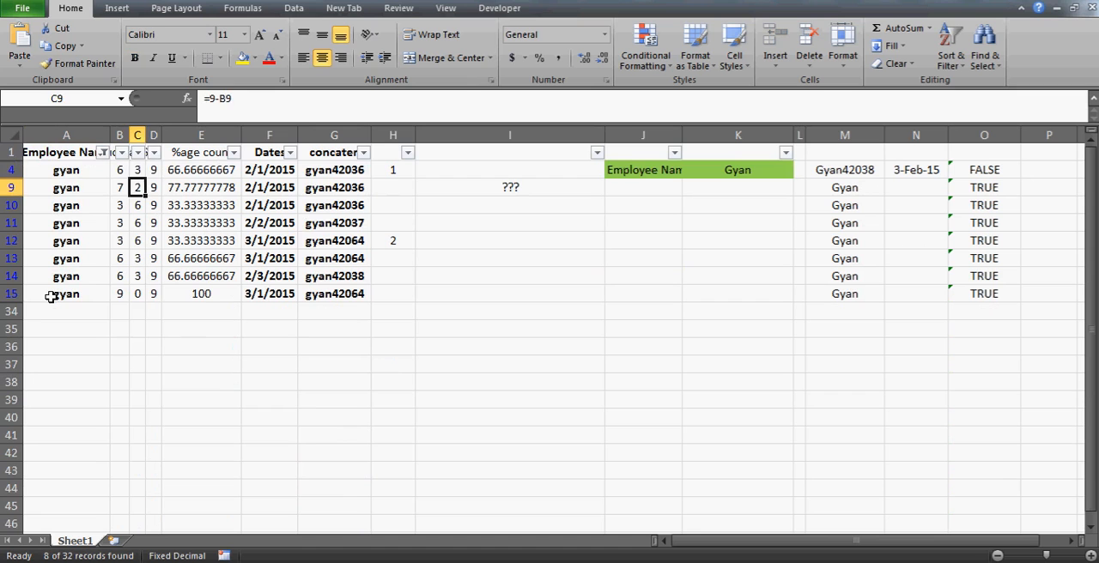
key("Up")
key("Right")
key("Right")
key("Right")
key("Right")
key("Right")
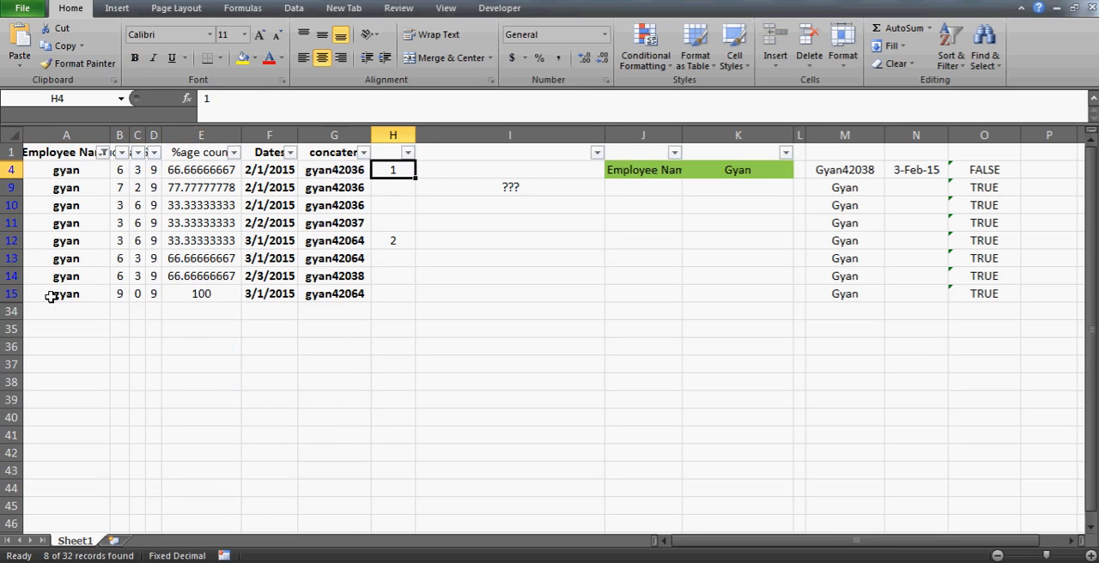
key("Left")
key("Left")
key("Down")
key("Down")
key("Down")
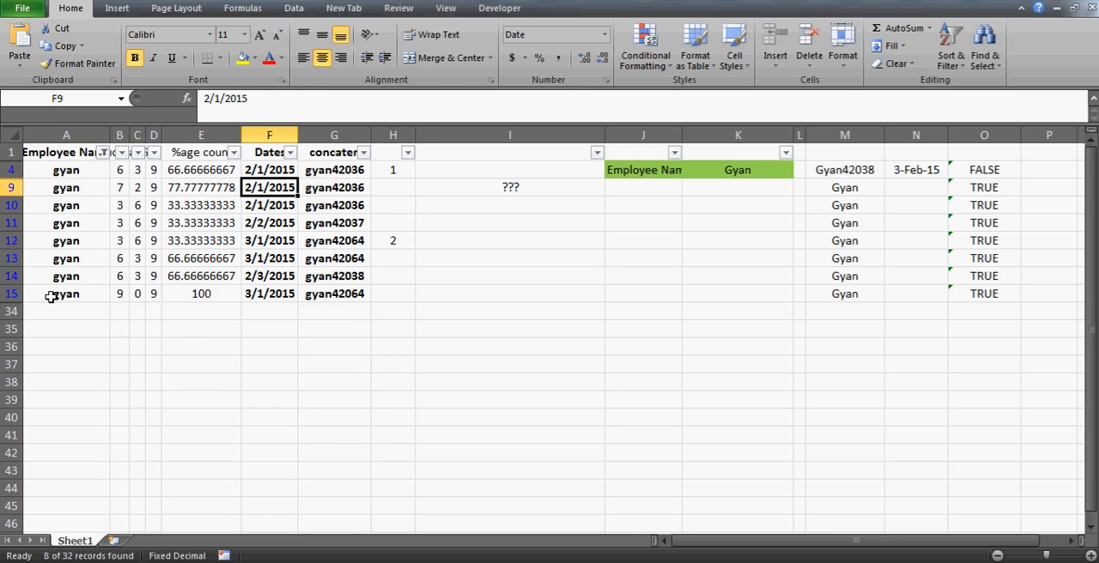
key("Up")
key("Up")
key("Up")
key("shift+Down")
key("shift+Down")
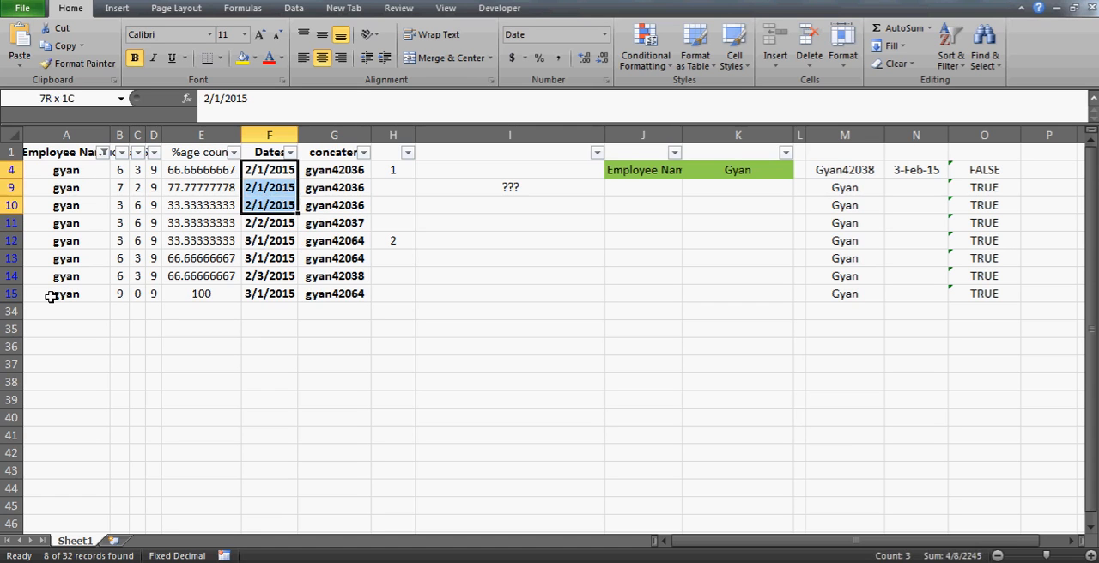
key("Right")
key("Right")
key("Left")
key("Left")
- Enter 2 in H11 to mark the 2/2/2015 record as the employee's second distinct day
key("shift+Down")
key("shift+Down")
key("Down")
key("Down")
key("Down")
key("Right")
- Enter 3 in H14 for the 2/3/2015 record and clear the marker in H12
key("Right")
key("Right")
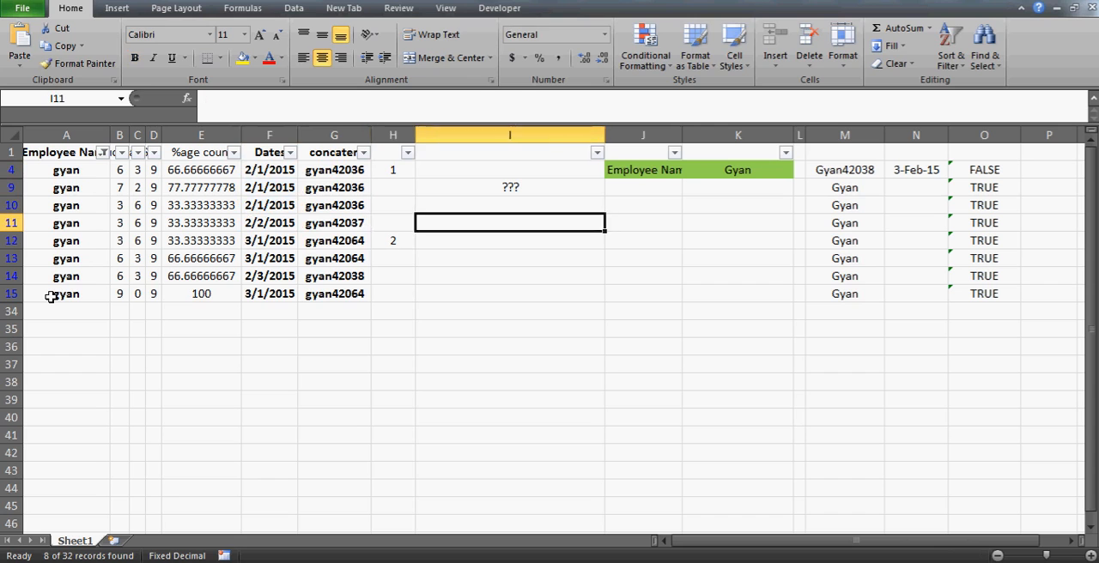
key("Left")
type("2")
key("Return")
key("Left")
key("Left")
key("Right")
key("Right")
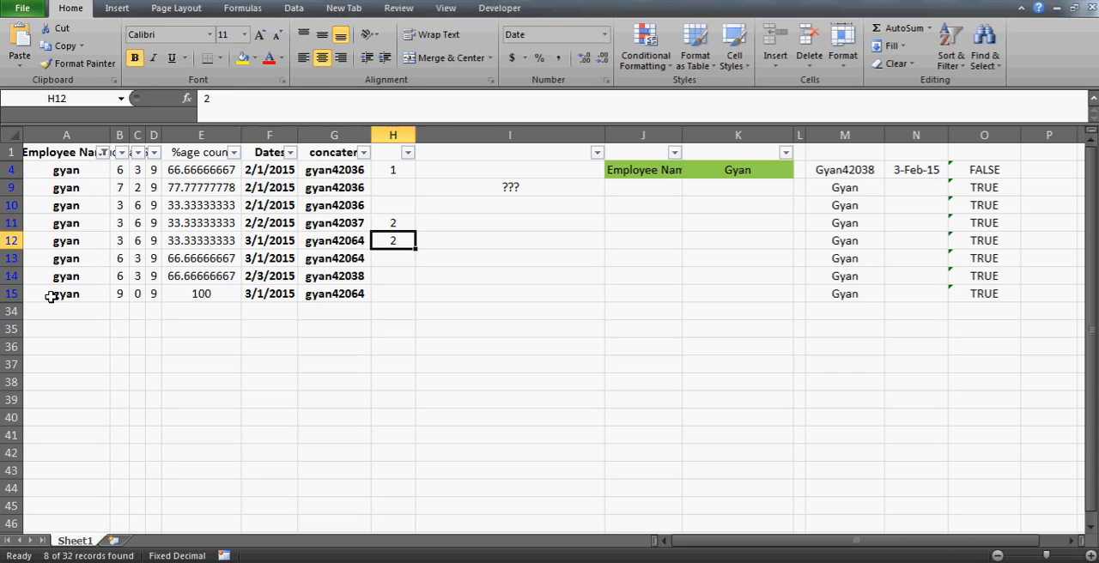
key("Left")
key("Left")
key("Down")
key("Down")
key("Right")
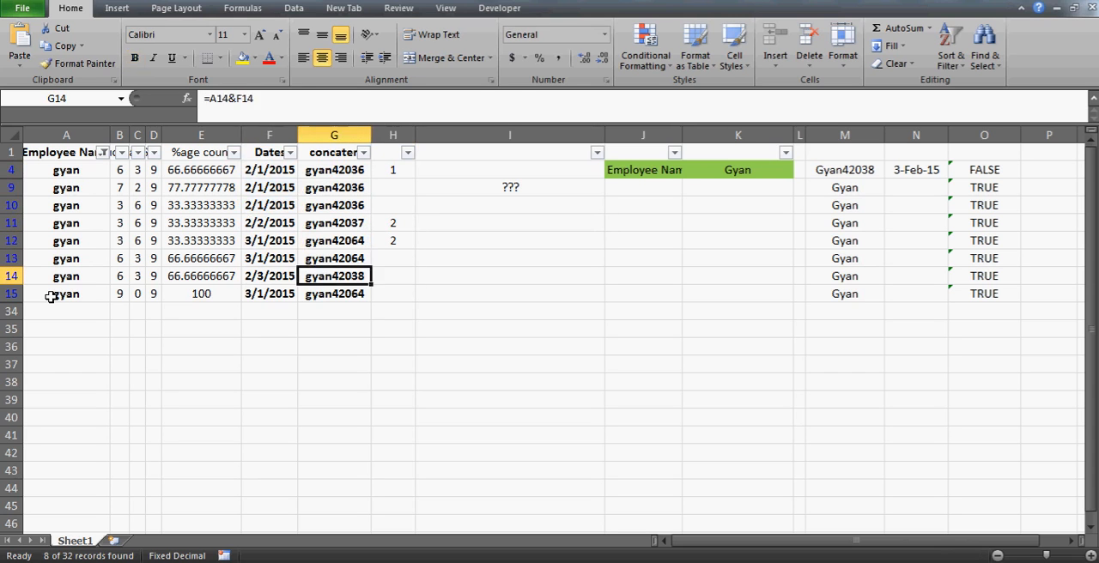
key("Left")
key("Right")
key("Right")
type("3")
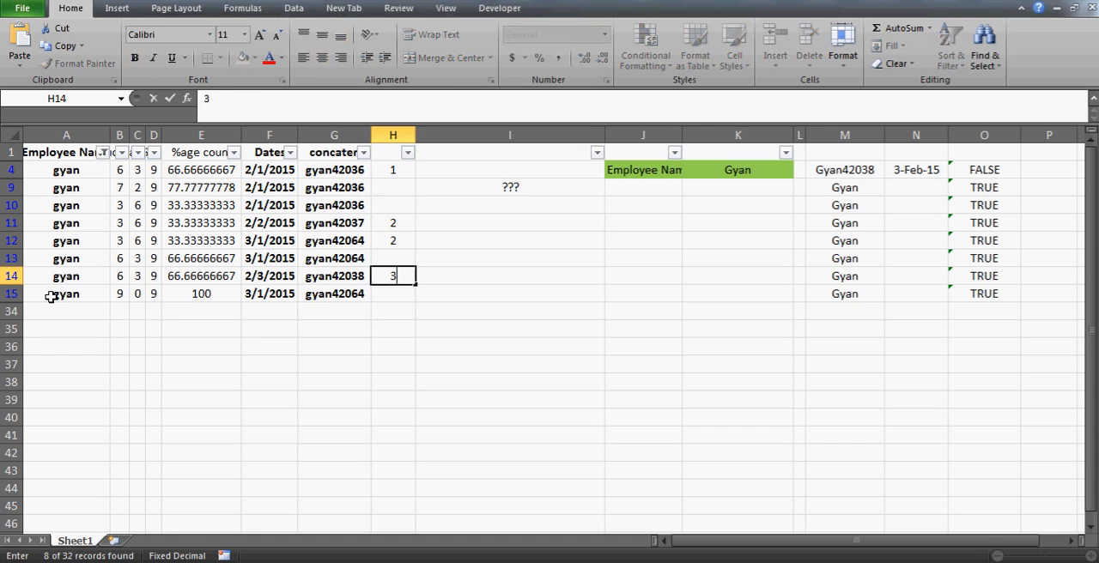
key("Up")
key("Up")
key("Up")
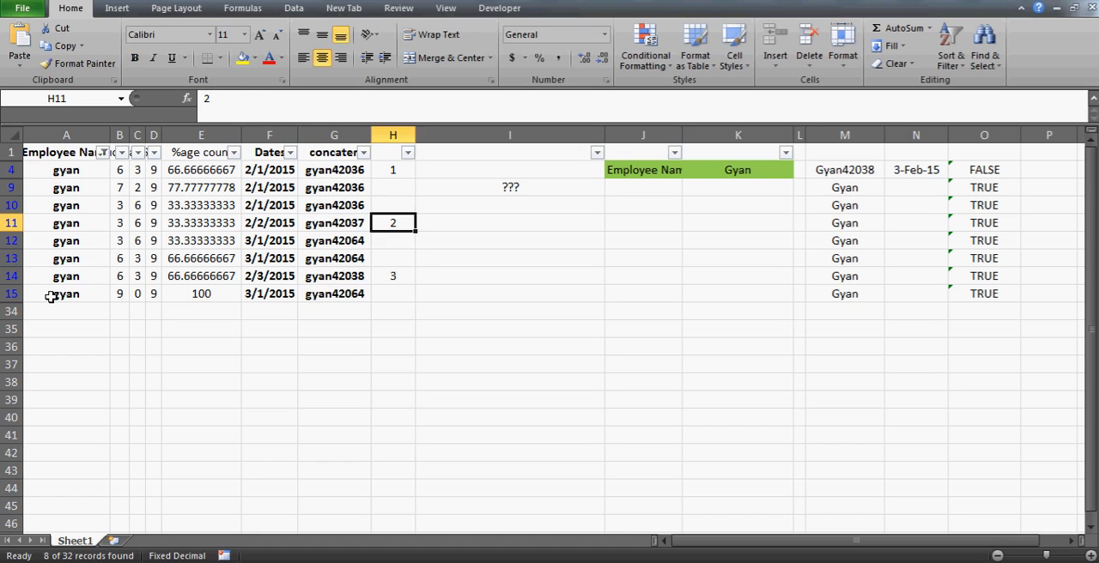
- Check the employee's last date in F15 and clear the filter to show all records
key("Down")
key("Down")
key("Down")
key("Left")
key("Left")
key("Down")
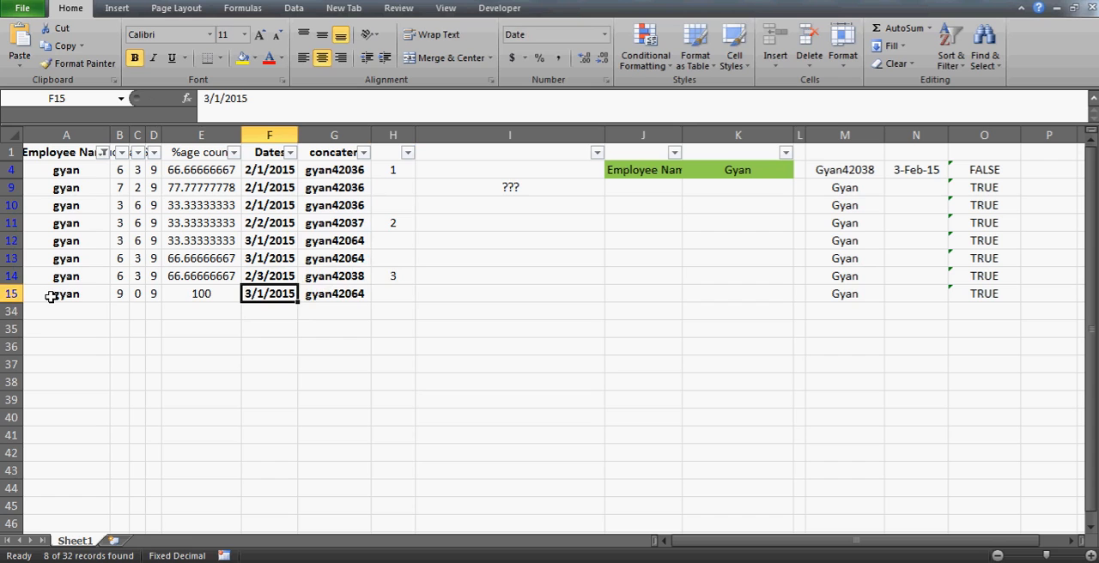
left_click(332, 294)
key("Left")
key("alt+d")
key("f")
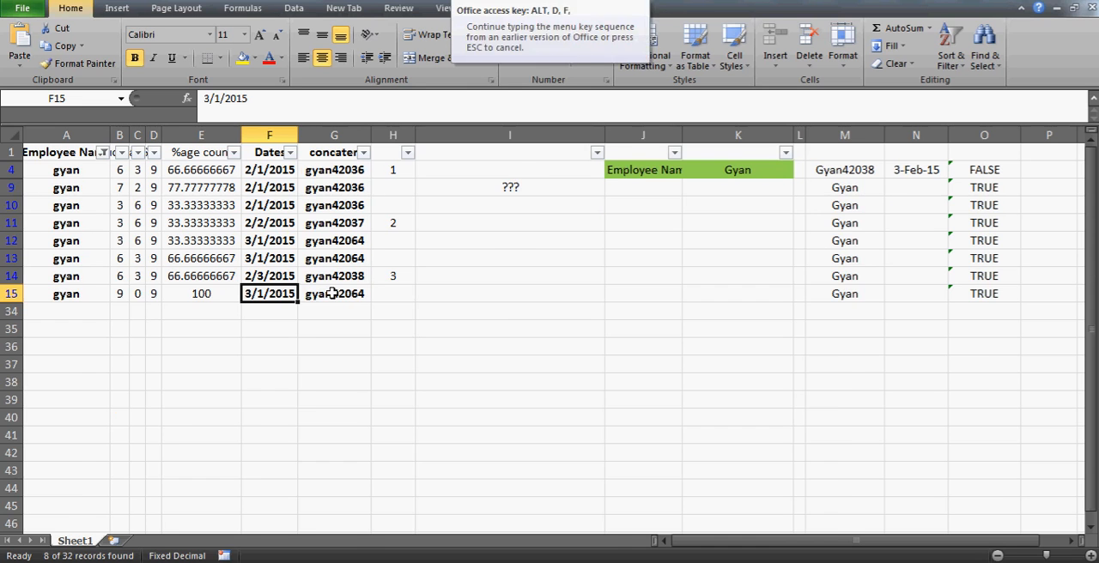
key("s")
- Enter a different employee's name in K4 and check the COUNTIF result in J8
left_click(715, 191)
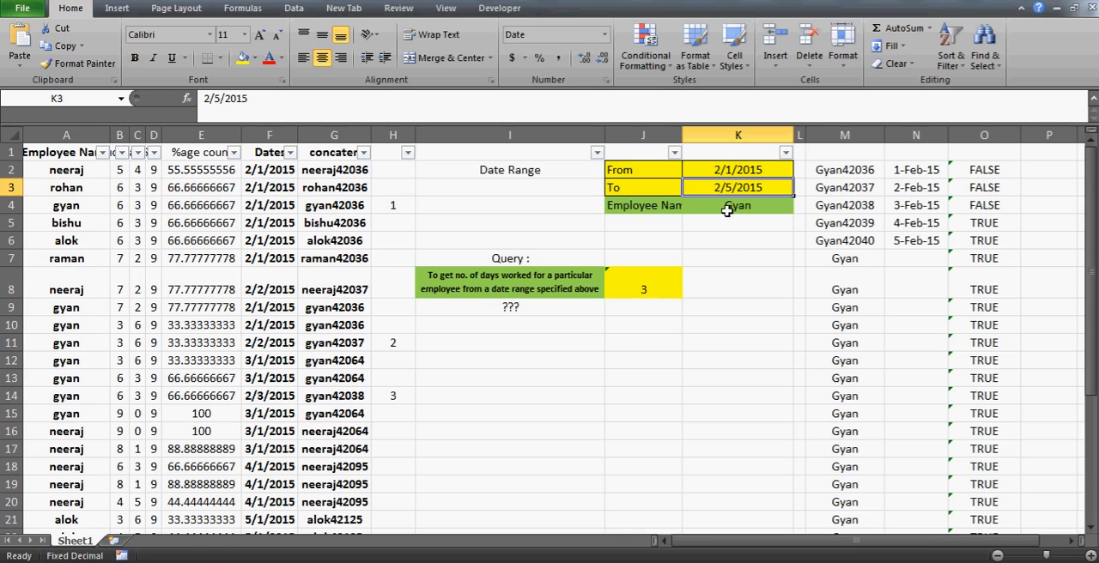
left_click(729, 212)
type("Neeraj")
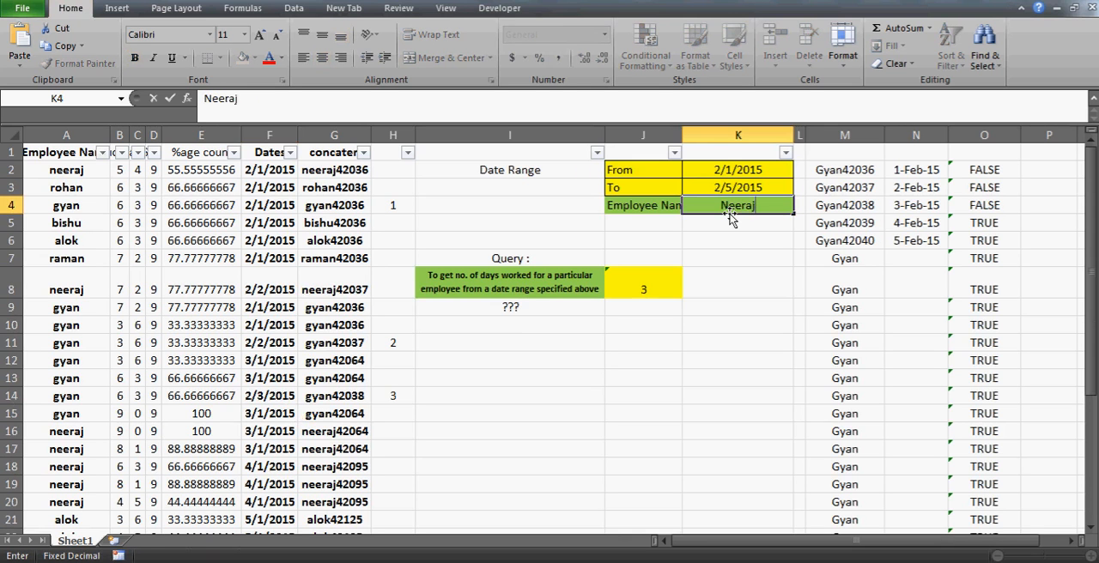
key("Return")
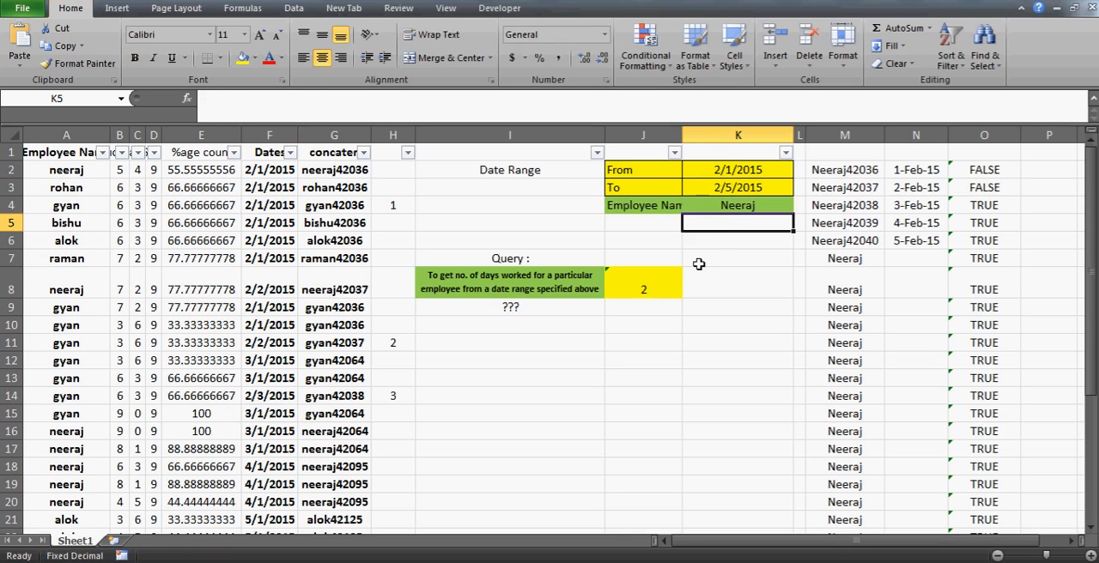
left_click(639, 290)
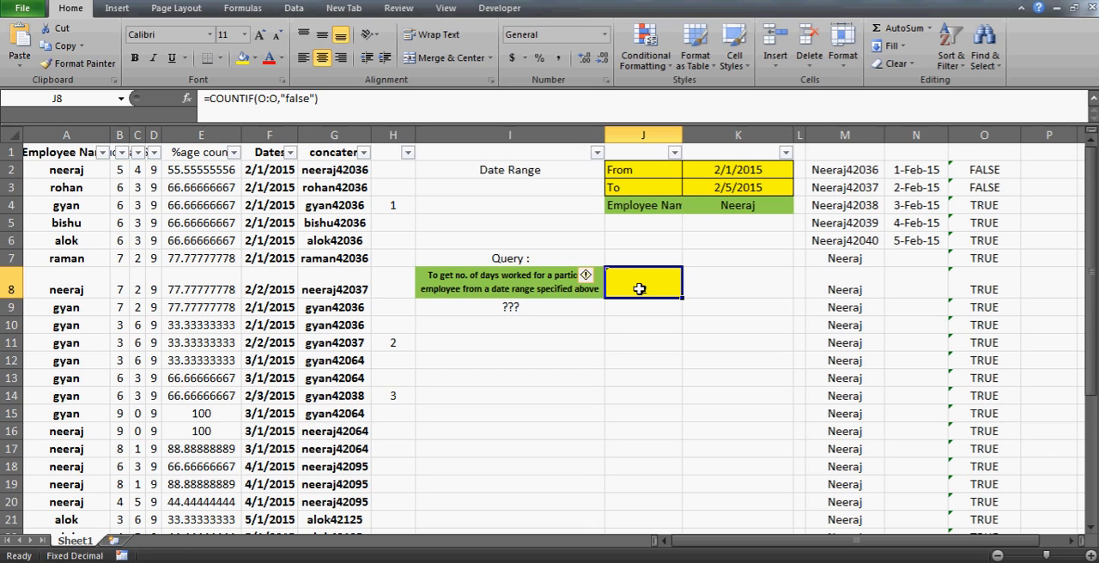
- Filter the Employee Name column to show only the employee entered in K4
left_click(102, 152)
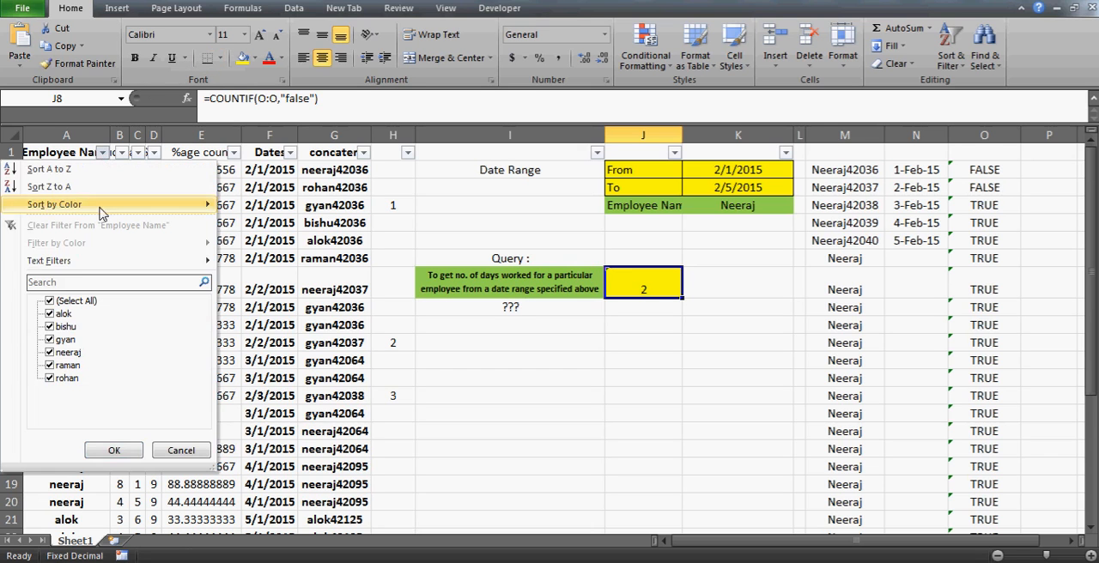
left_click(49, 302)
key("Down")
key("Down")
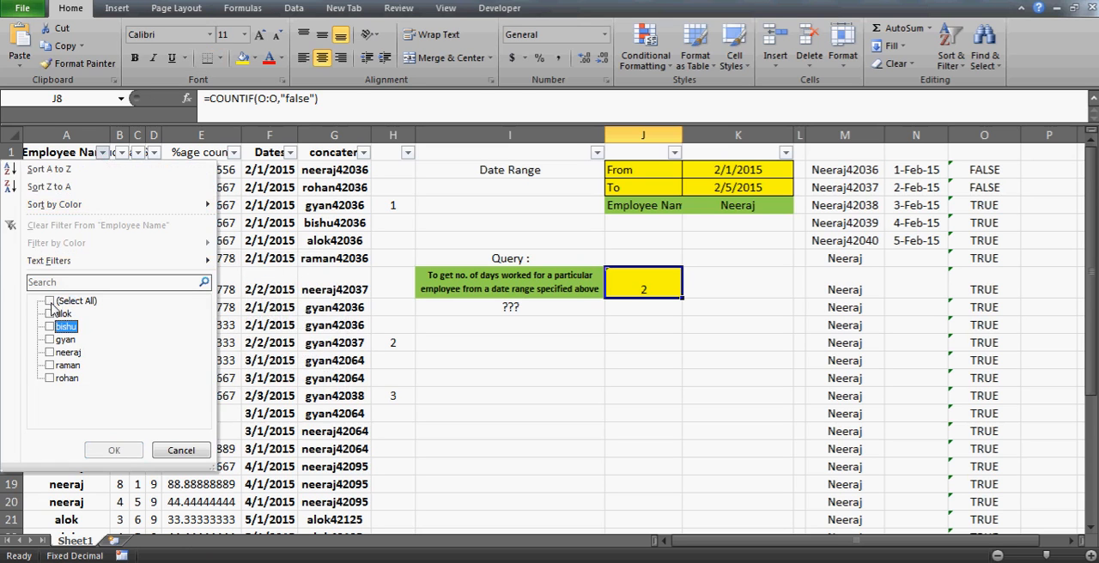
key("Down")
key("Down")
key("space")
key("Return")
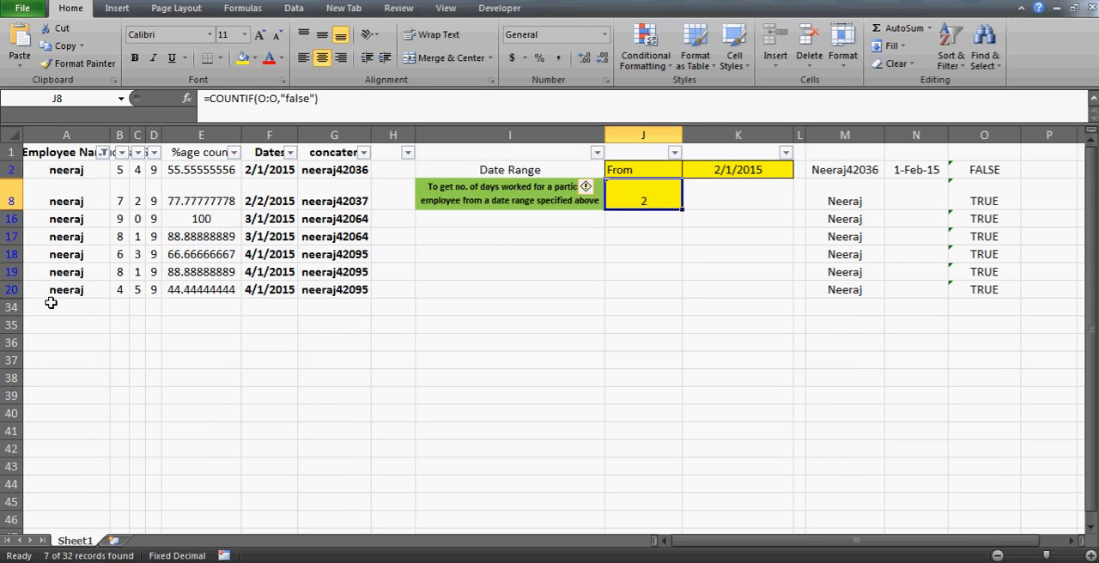
- Number the filtered employee's distinct days within the date range by entering 1 in H2 and 2 in H8
key("Right")
key("Right")
key("Right")
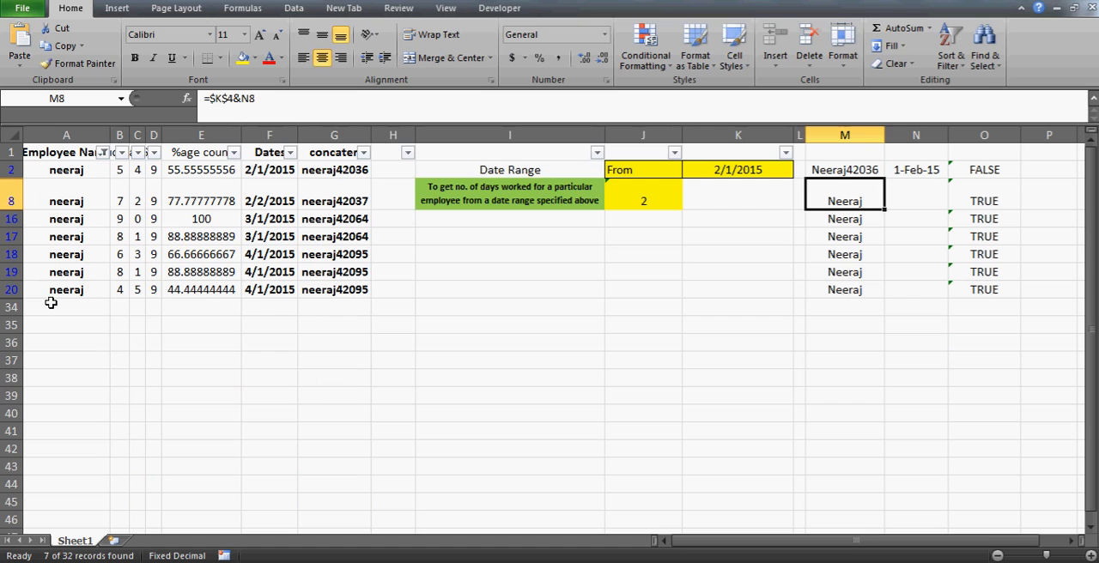
left_click(384, 175)
key("Left")
key("Left")
key("Right")
key("Right")
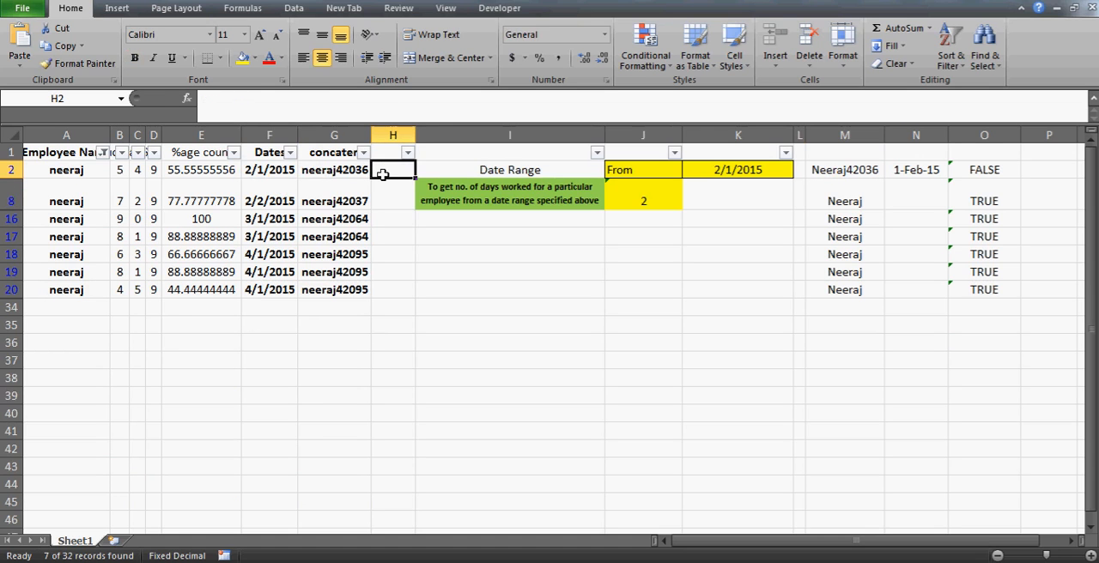
type("1")
key("Return")
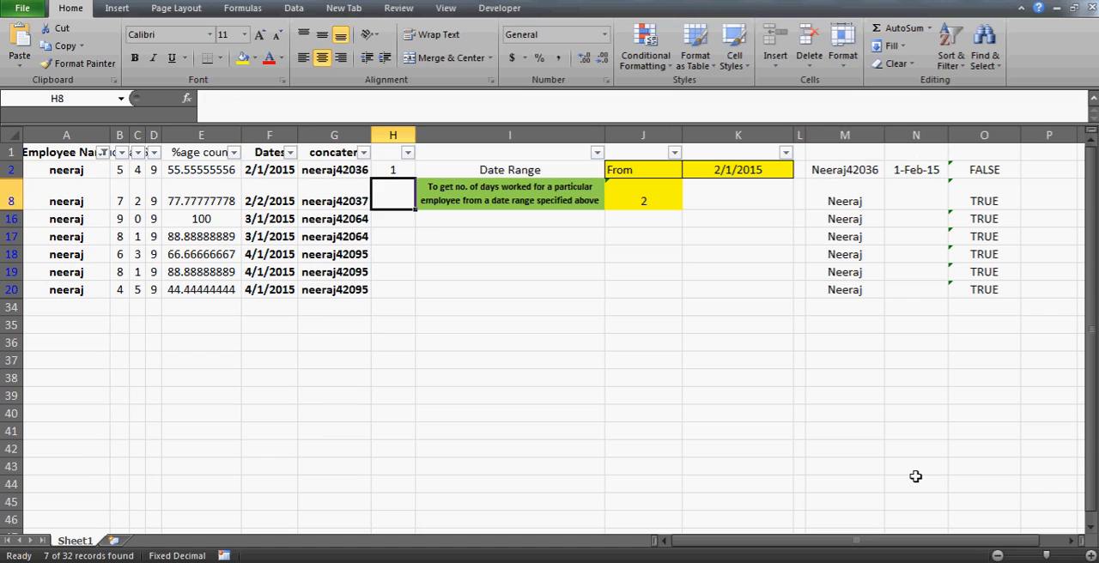
type("2")
key("Return")
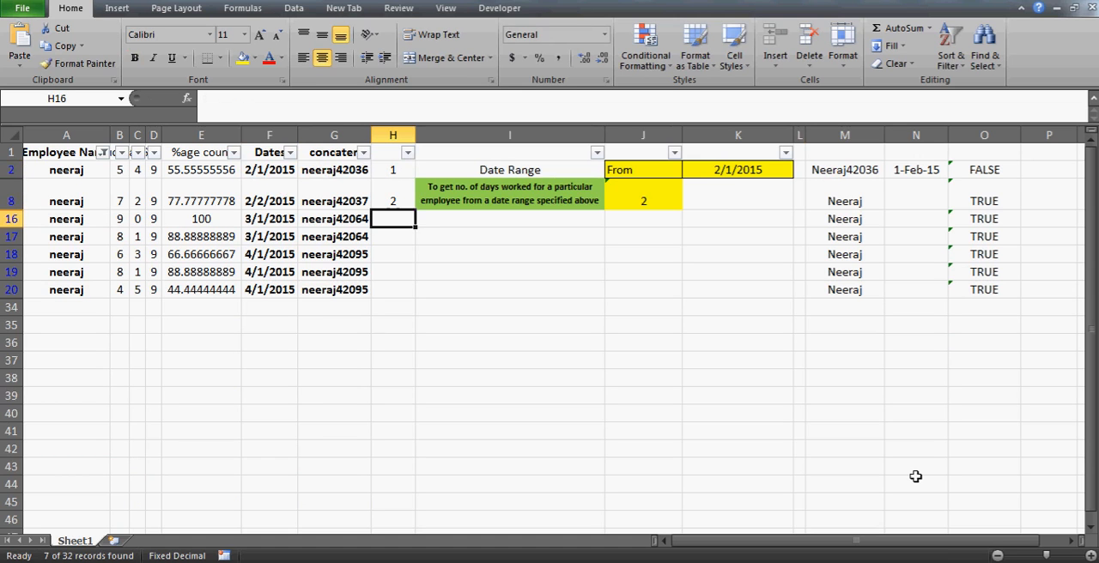
- Review the filtered employee's remaining dates in column F from row 16 down against the date range
key("Down")
key("Down")
key("Down")
key("Up")
key("Up")
key("Left")
key("Up")
key("Left")
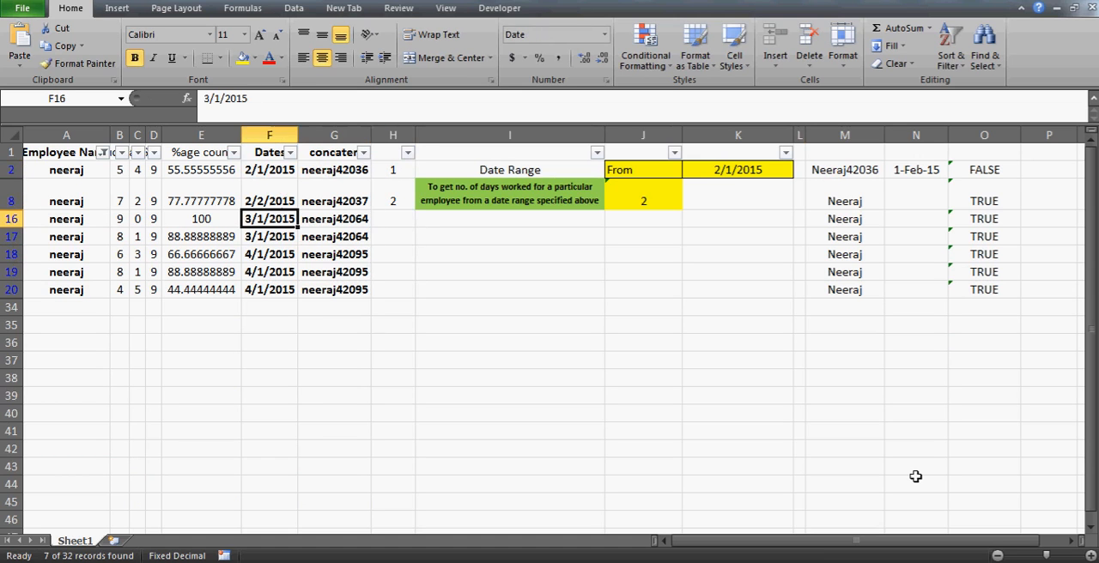
key("Down")
key("Down")
key("Up")
key("Up")
key("Up")
key("Up")
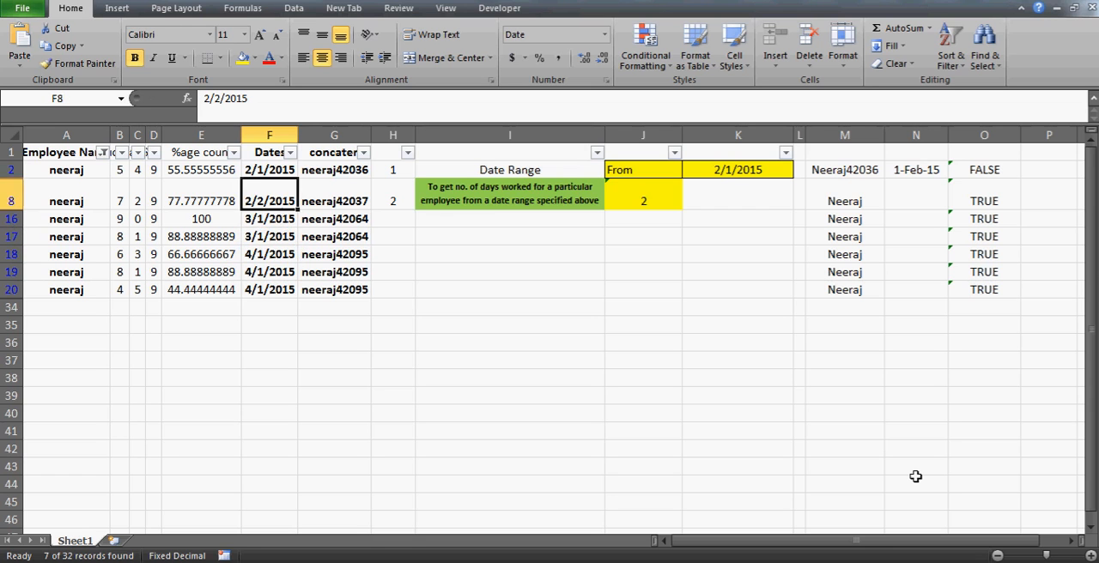
- Clear the employee filter so all records are shown
key("alt+d")
key("f")
key("s")
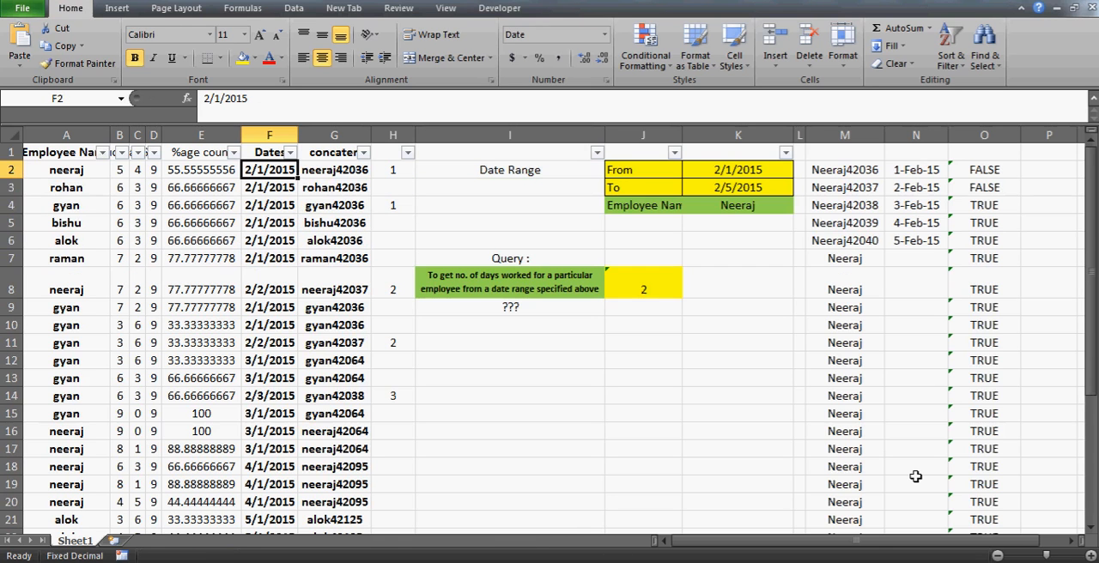
- Review the From and To dates of the query in K2:K3
left_click(753, 193)
key("Up")
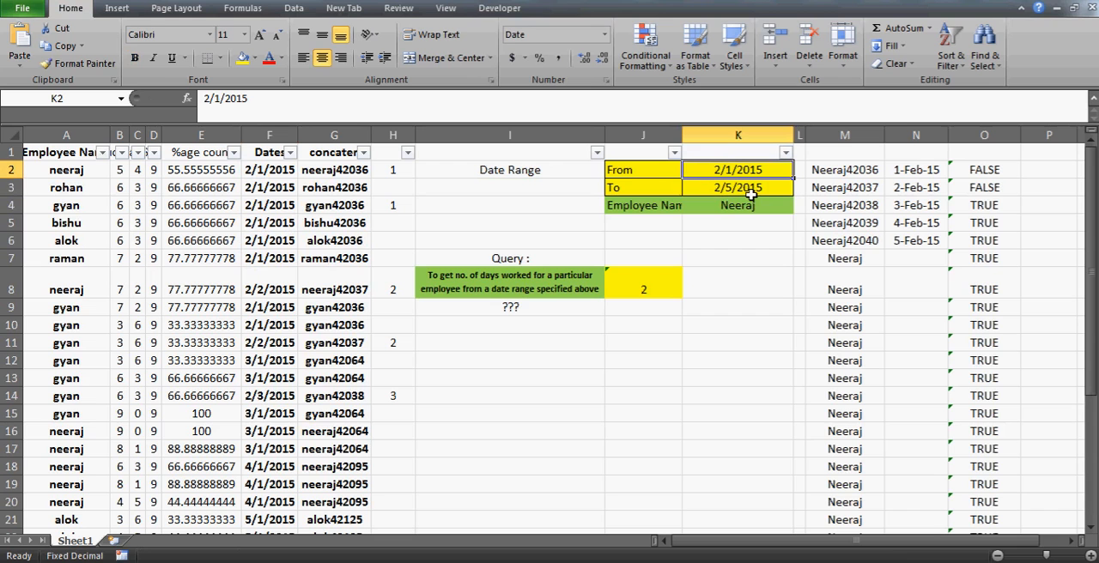
key("shift+Down")
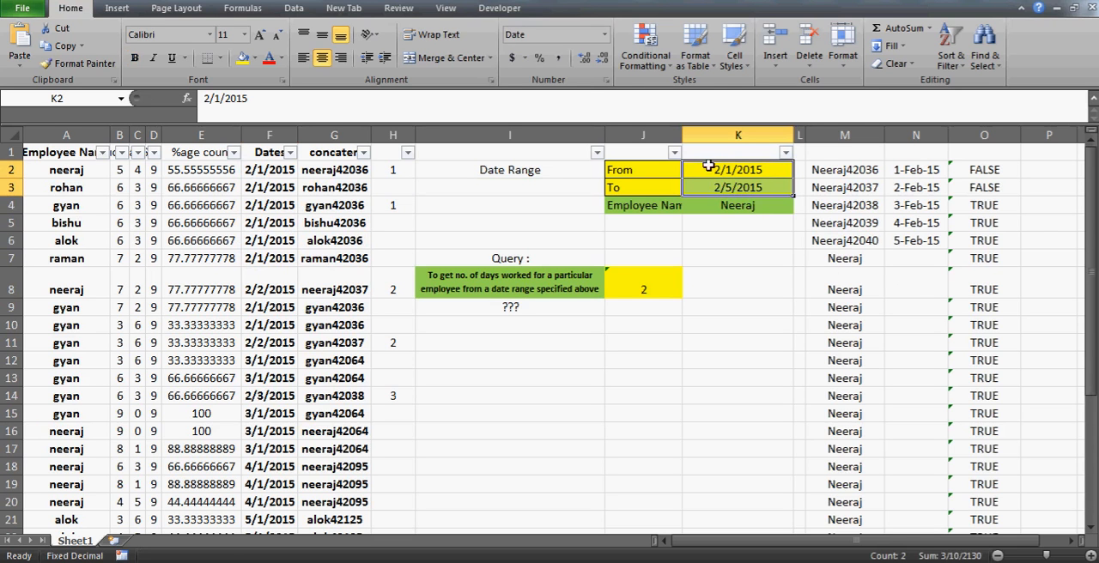
left_click(761, 189)
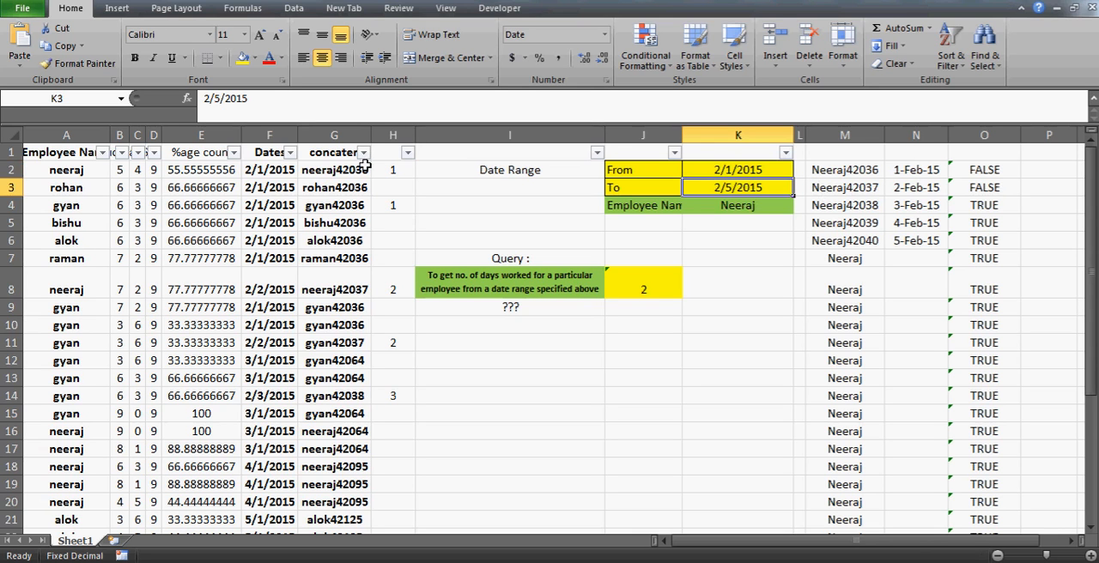
- Examine the source data from the Employee Name column through the Dates column, A1:F33
left_click_drag(74, 153, 113, 153)
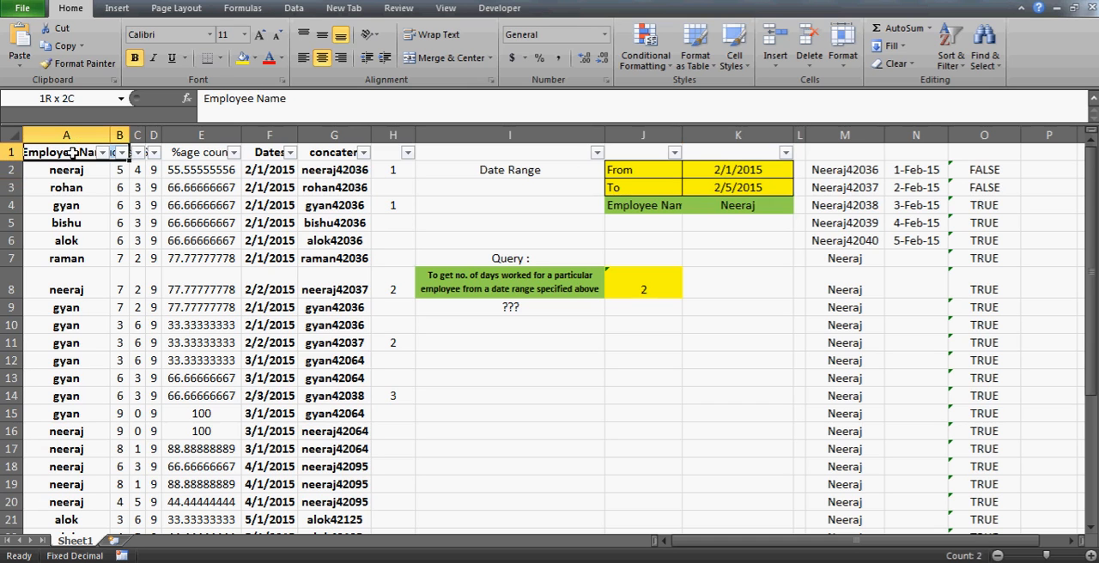
key("shift+Right")
key("shift+Right")
key("shift+Right")
key("shift+Right")
key("ctrl+shift+Down")
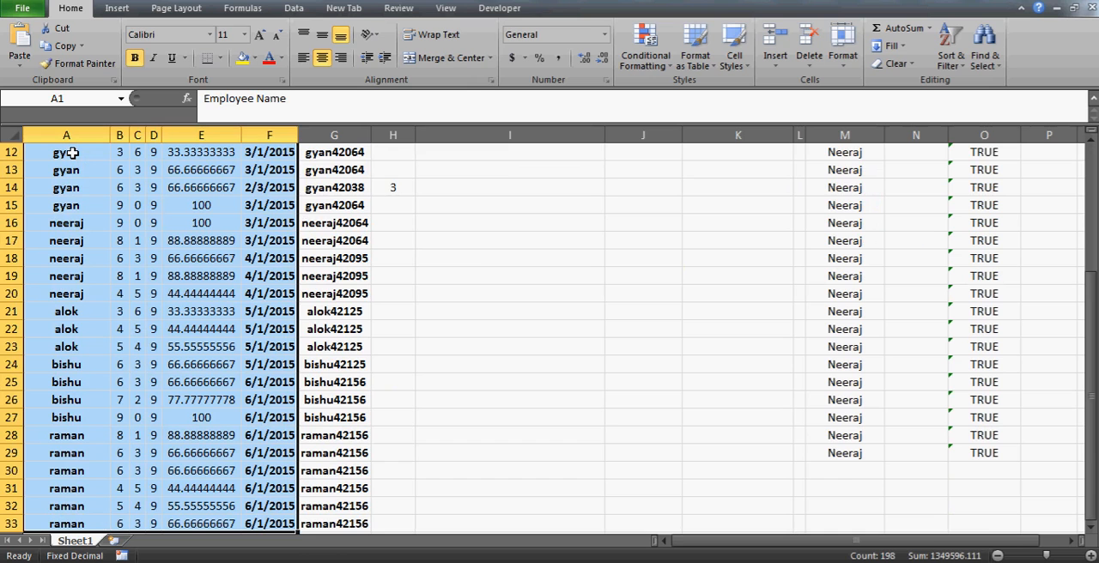
key("Right")
key("Right")
key("Right")
key("Right")
key("Right")
key("Right")
key("Right")
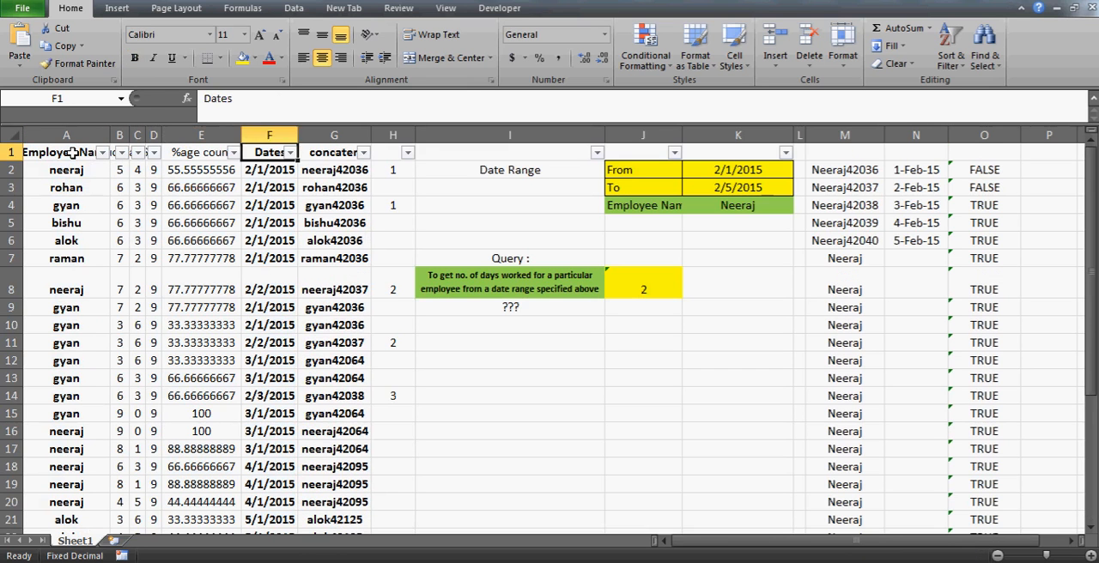
- Examine the concatenation formula at the end of column G and the empty row A34:F34 below the data
key("Left")
key("ctrl+Down")
key("Down")
key("Down")
key("Up")
key("Up")
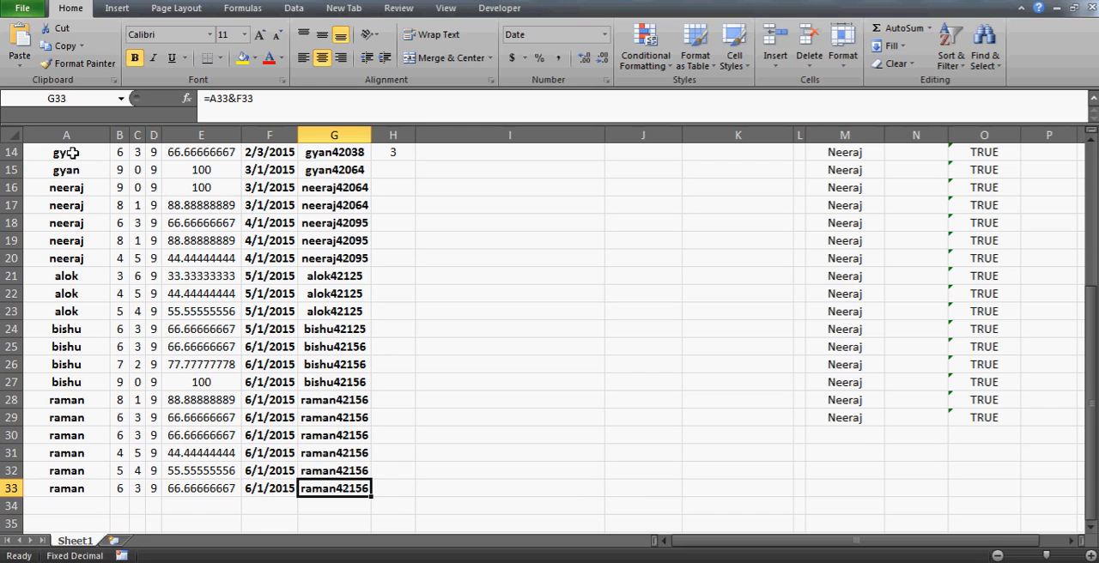
key("Left")
key("Left")
key("Left")
key("Down")
key("Left")
key("Left")
key("Left")
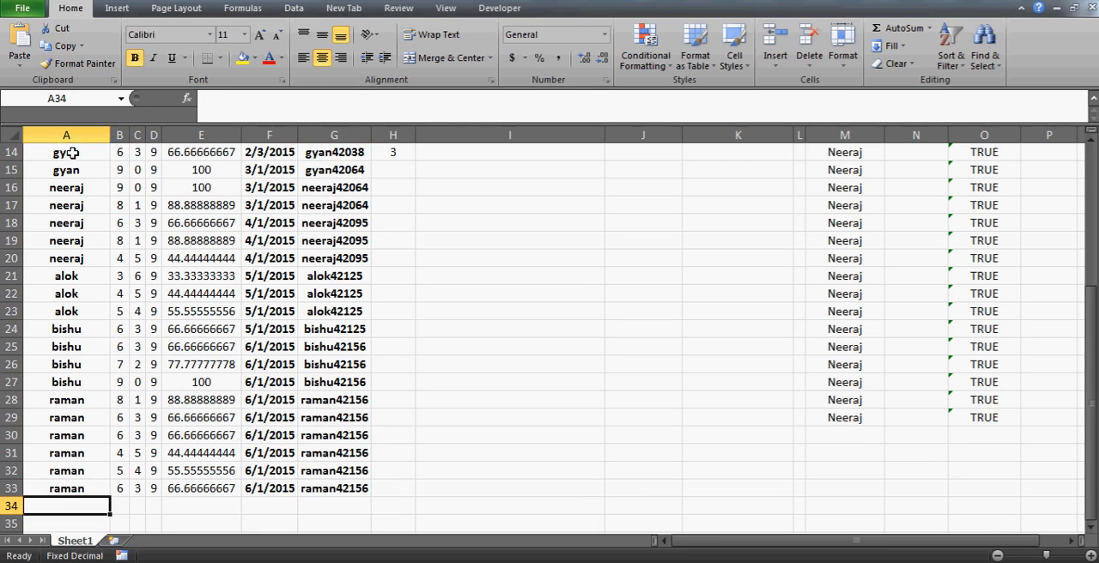
key("shift+Right")
key("shift+Right")
key("shift+Right")
key("shift+Right")
key("shift+Right")
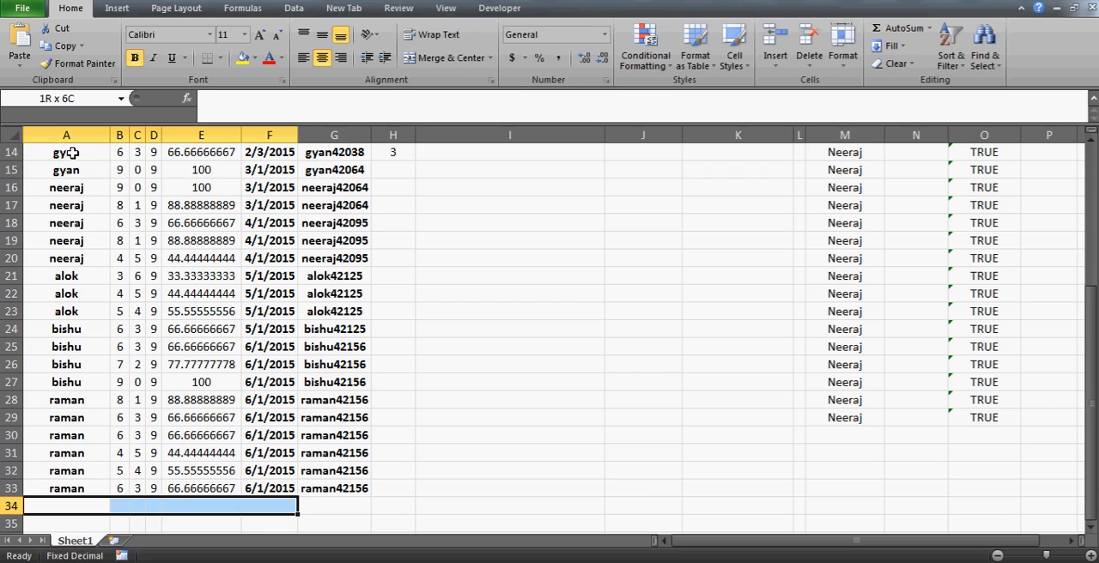
key("Up")
key("Right")
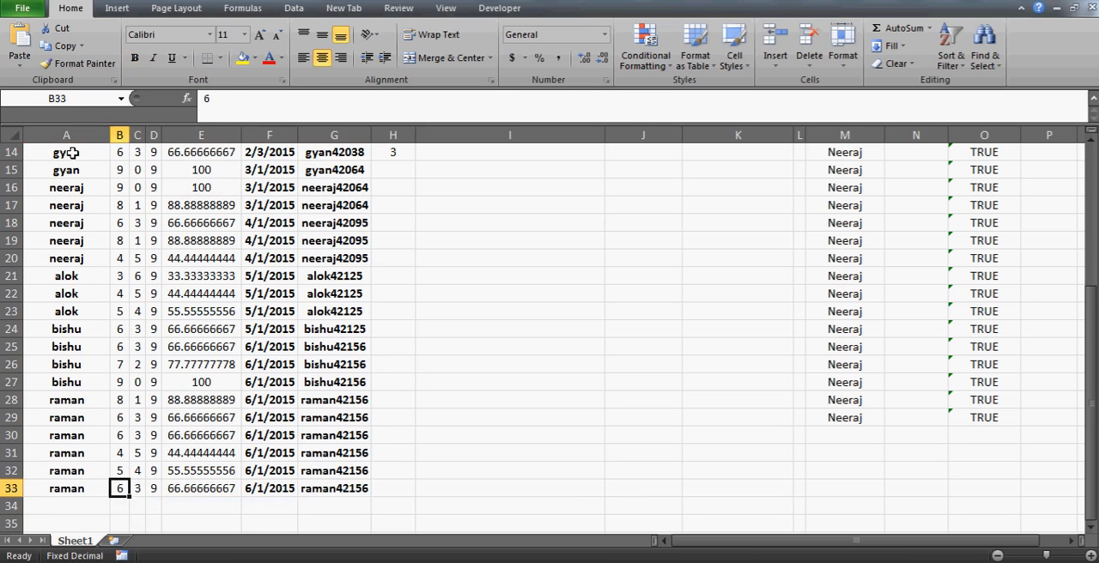
- Examine the empty row 34 below the data and the formulas in row 33 of columns E and G
key("Left")
key("Down")
key("shift+Right")
key("shift+Right")
key("shift+Right")
key("Right")
key("Right")
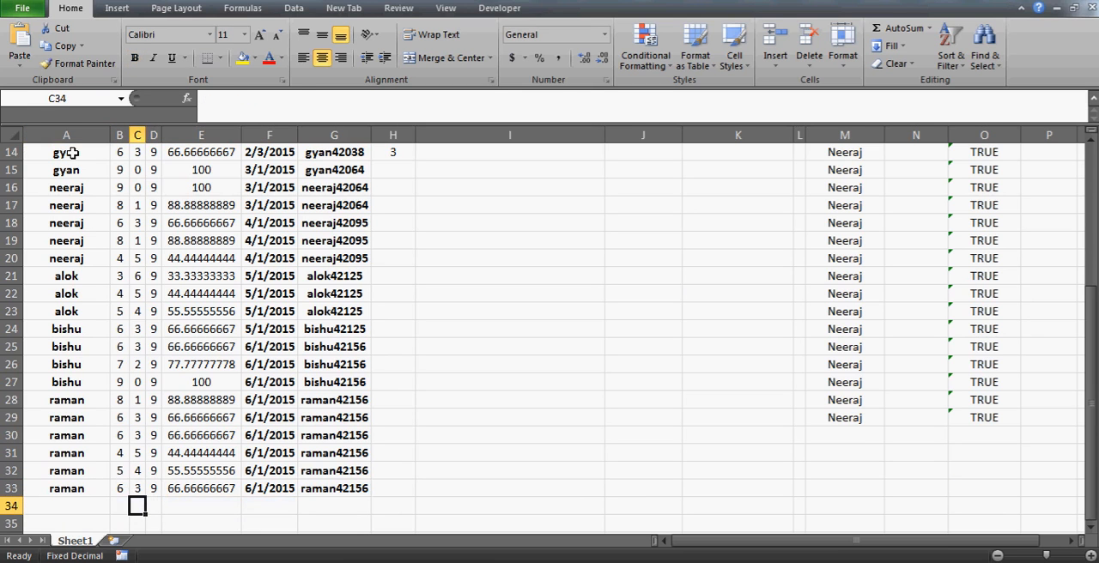
key("Right")
key("Right")
key("Right")
key("Right")
key("Right")
key("Up")
key("Left")
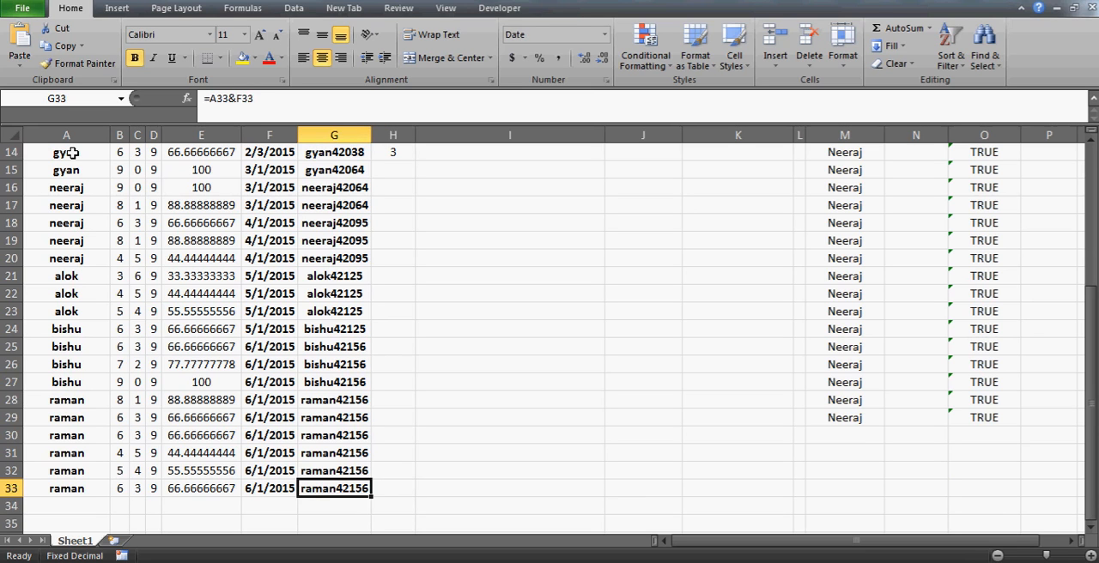
key("Down")
key("Up")
key("Down")
key("Left")
key("Left")
key("Left")
key("Left")
key("Left")
key("Left")
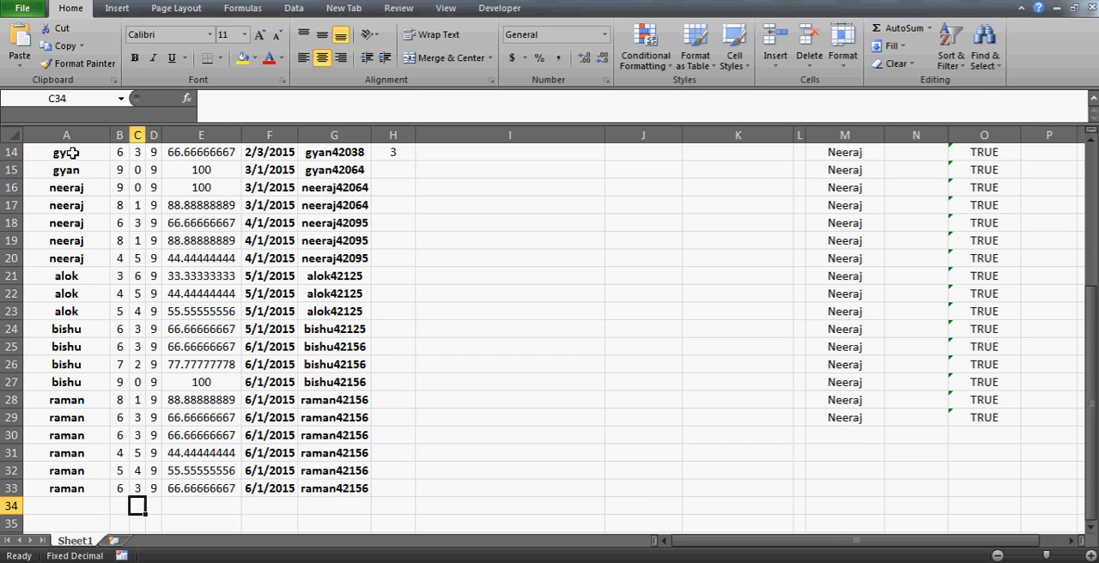
key("shift+Right")
key("shift+Right")
key("Up")
key("Right")
key("Right")
- Examine the ISERROR/VLOOKUP formula in O2 and the empty cell P2 beside it
key("Right")
key("Right")
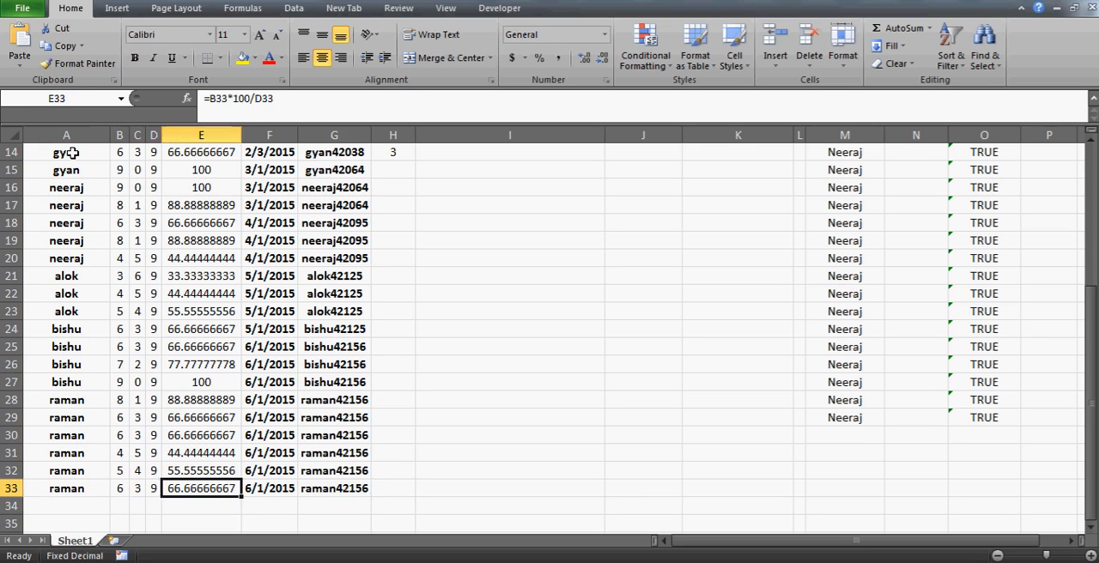
key("Right")
key("Right")
key("Right")
key("Right")
key("Right")
key("Right")
key("Right")
key("Right")
key("Right")
key("Right")
key("Up")
key("Up")
key("Up")
key("Up")
key("Up")
key("ctrl+Up")
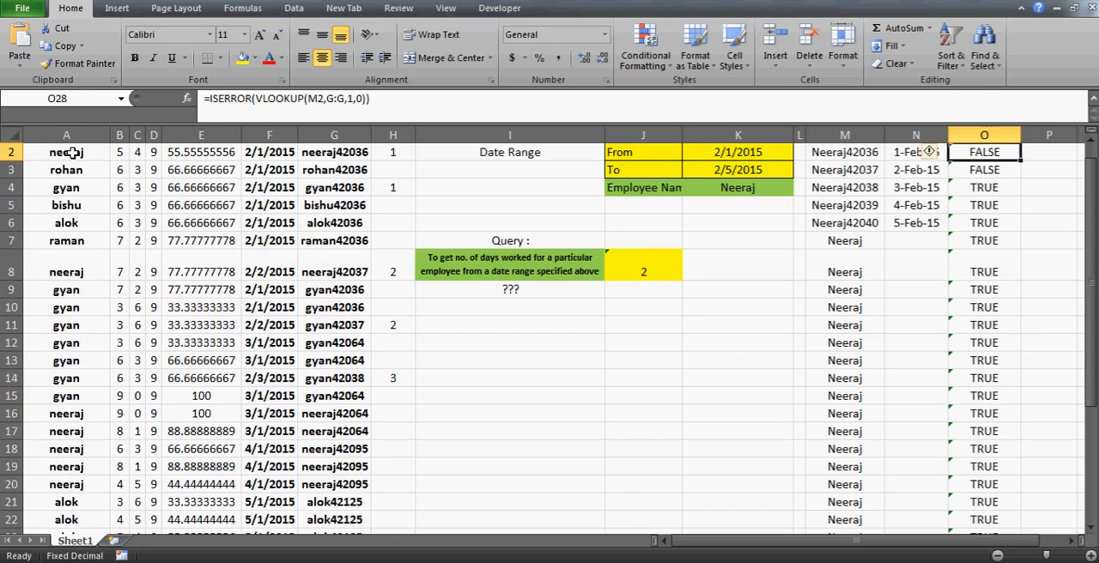
key("Up")
key("Down")
key("Right")
key("Right")
key("Right")
key("Right")
key("Right")
key("Right")
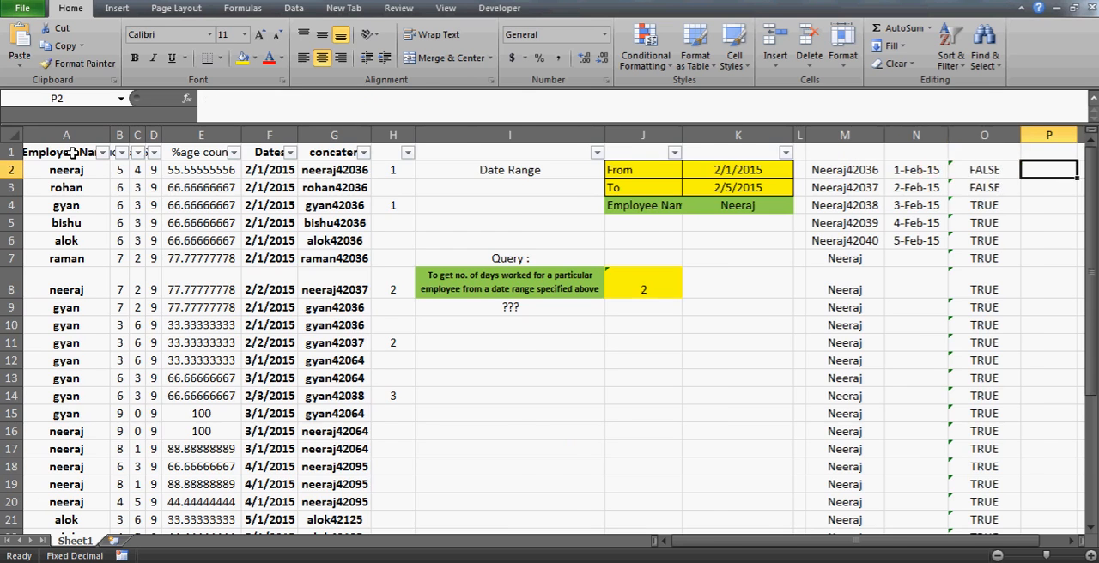
key("Left")
key("Left")
key("Left")
key("Left")
key("Left")
key("Left")
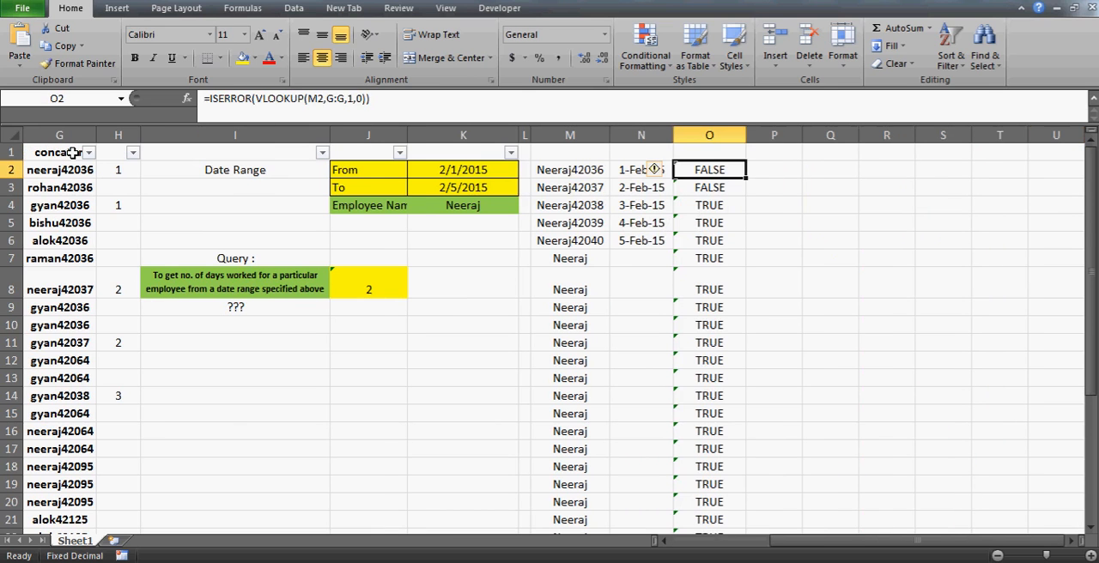
- Set the query's To date in K3 to 3/31/2015 and review the date range K2:K3
key("Left")
key("Right")
key("Left")
key("Left")
key("Left")
key("Left")
key("Down")
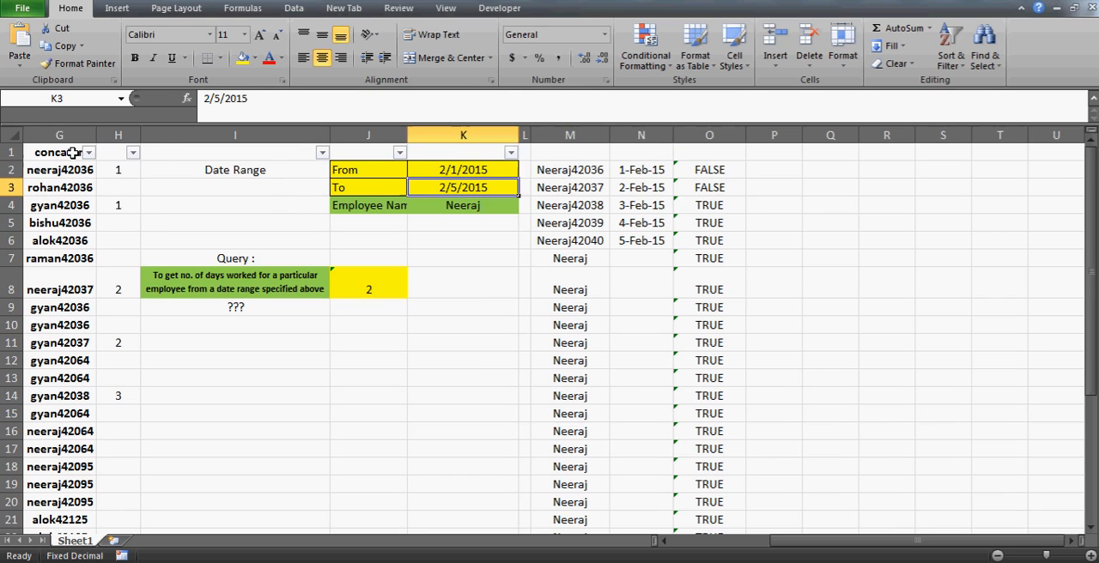
left_click(209, 98)
key("BackSpace")
type("3")
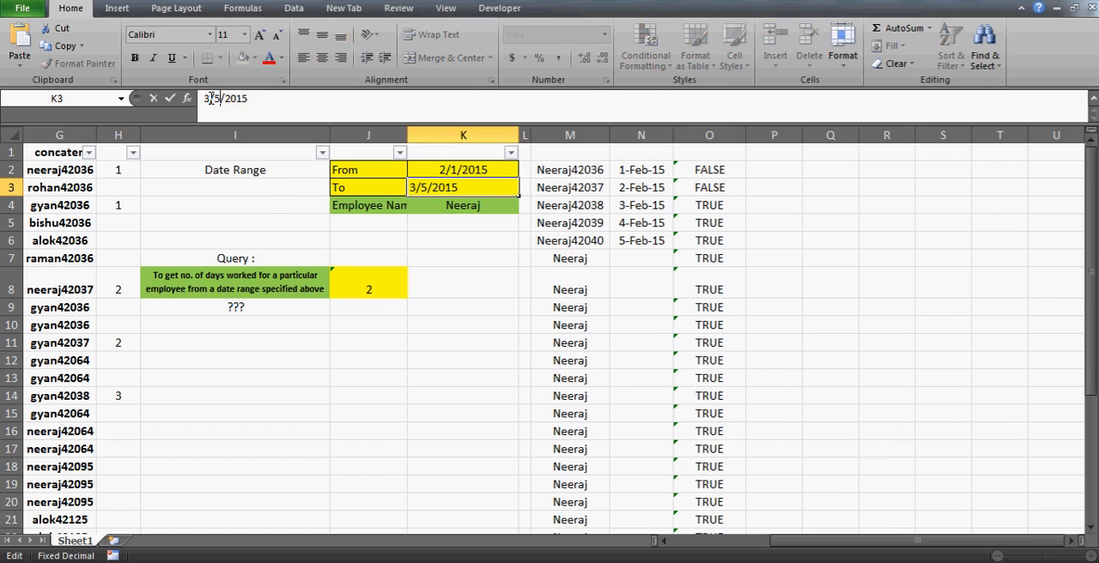
key("Right")
key("Delete")
type("2")
key("BackSpace")
type("31")
key("Return")
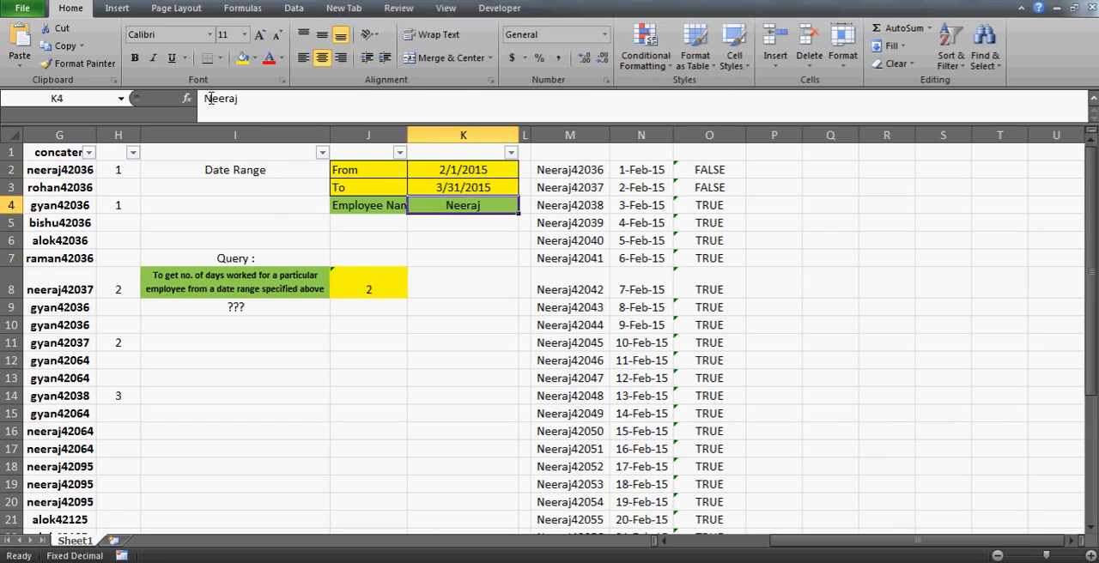
key("Up")
key("Up")
key("shift+Down")
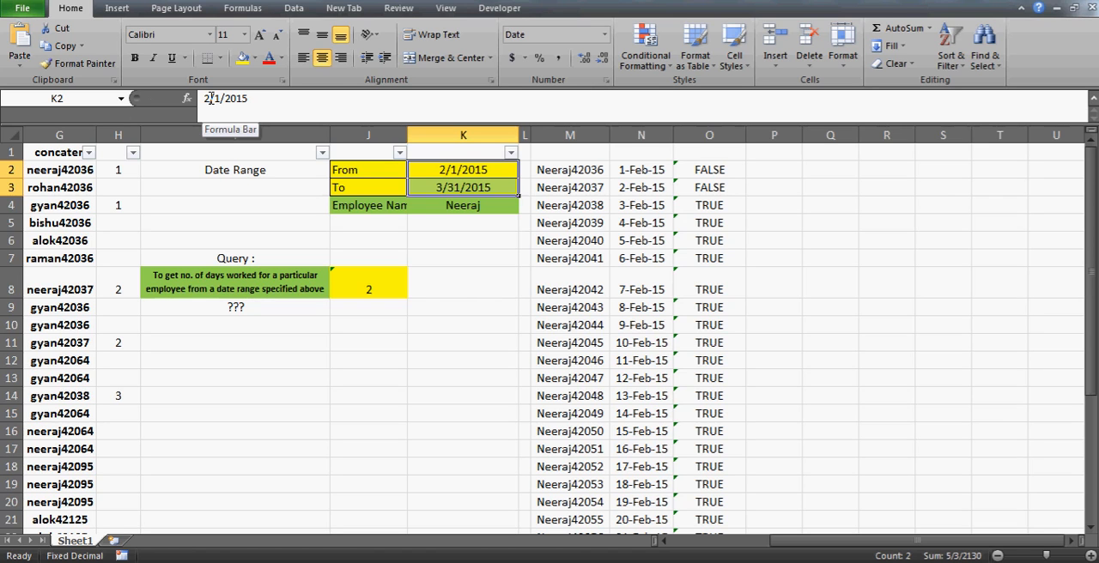
- Check where the date formulas in column N and the ISERROR formulas in column O end
left_click(710, 237)
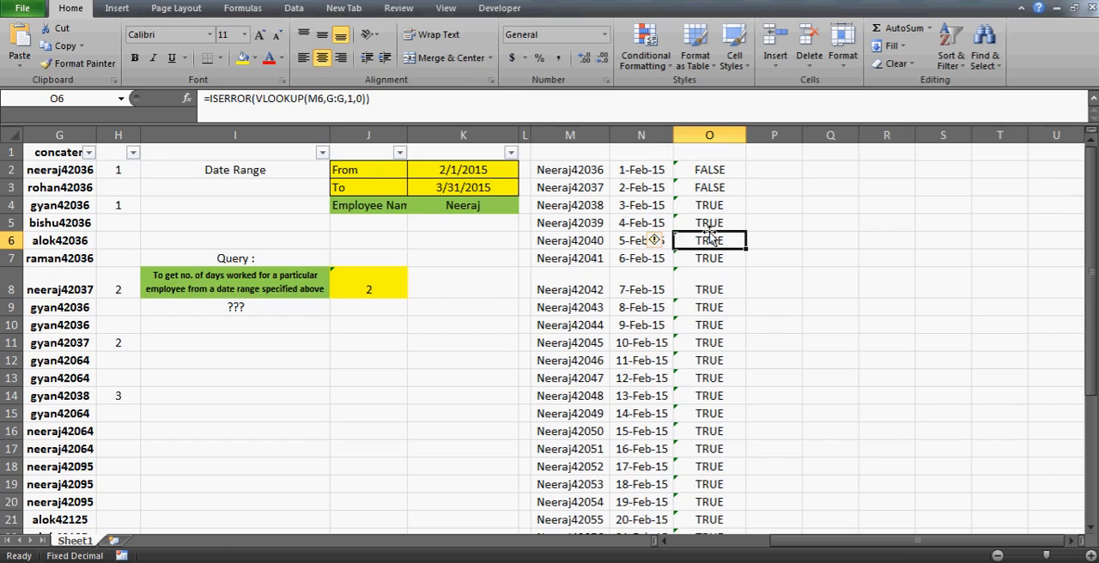
key("ctrl+Down")
key("ctrl+Down")
key("ctrl+Up")
key("Down")
key("Up")
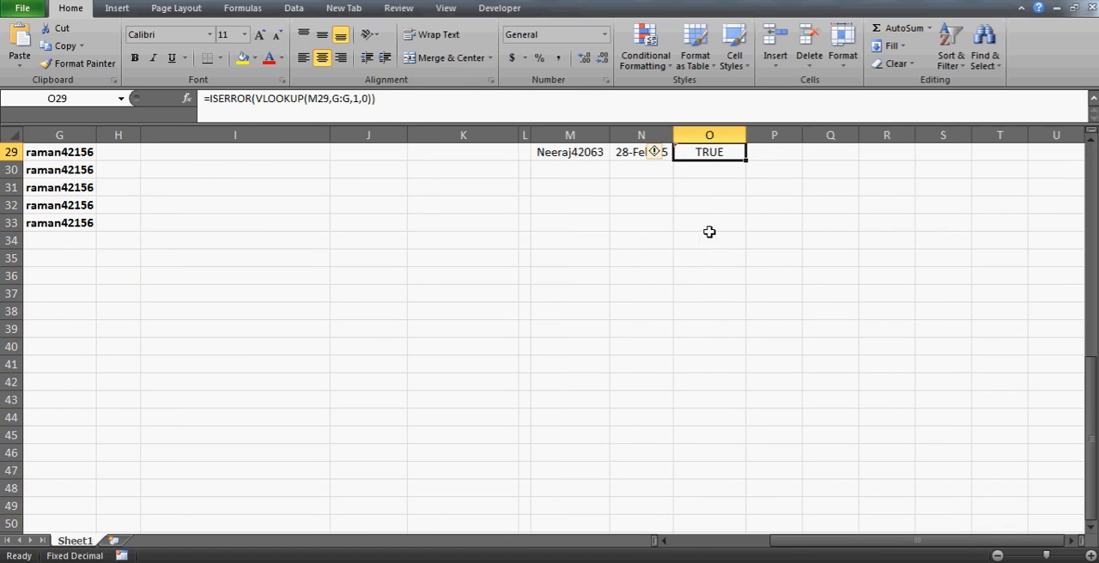
key("Down")
key("Down")
key("Up")
key("Up")
key("Left")
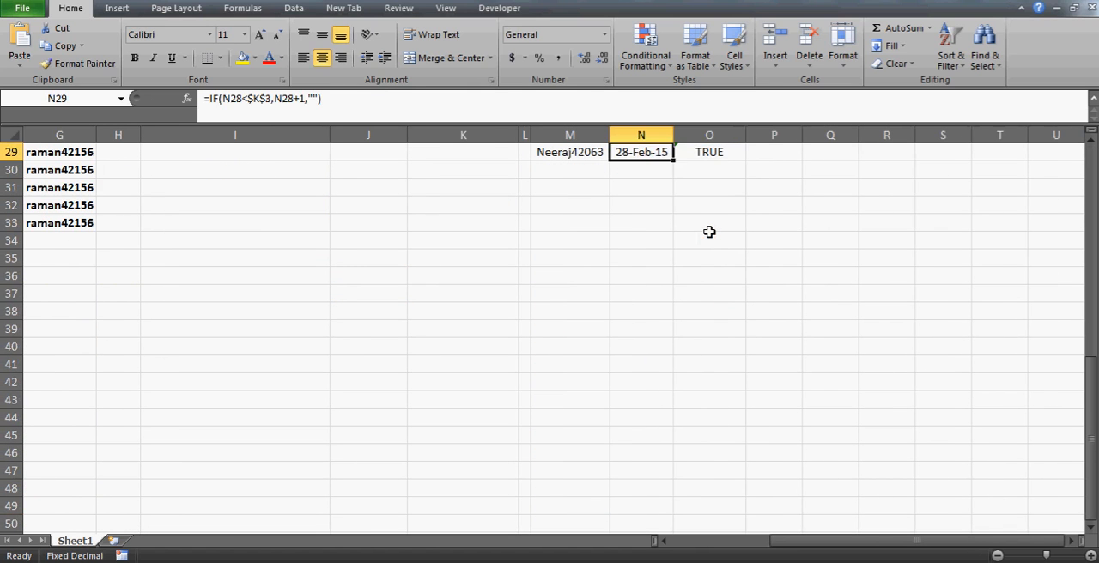
scroll(700, 223, "up", 1)
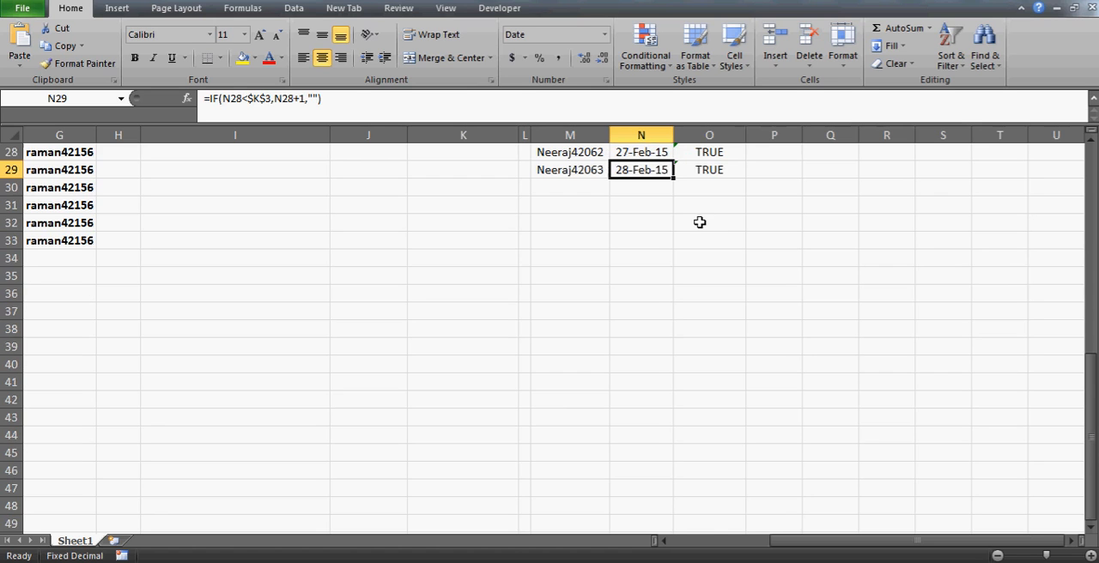
key("Down")
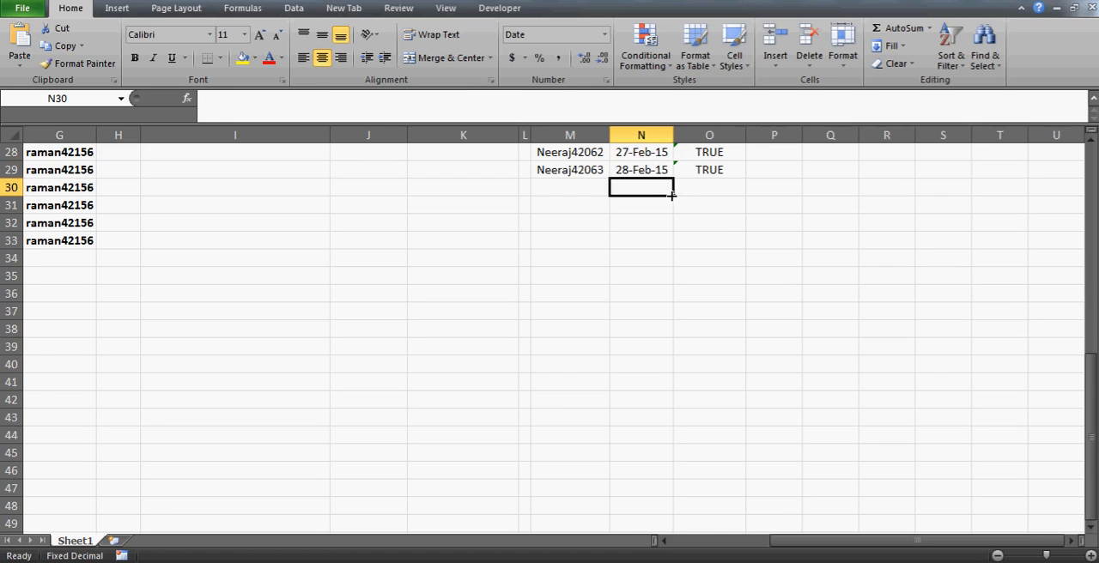
- Examine the From date in K2 and the first helper formulas in N2 and M2
key("Up")
key("ctrl+Up")
key("Up")
key("Down")
key("Left")
key("Left")
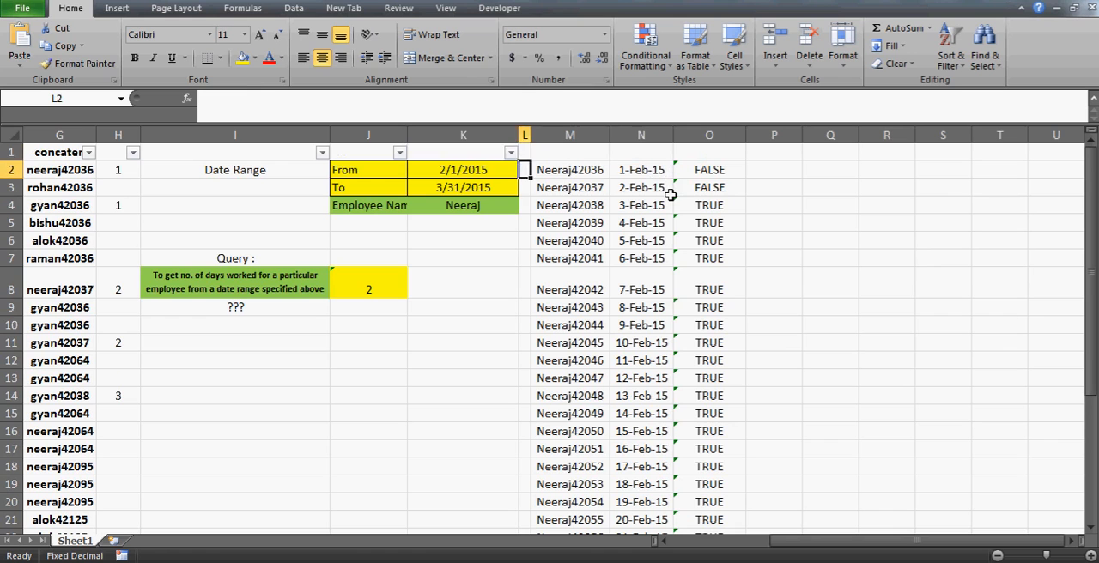
key("Left")
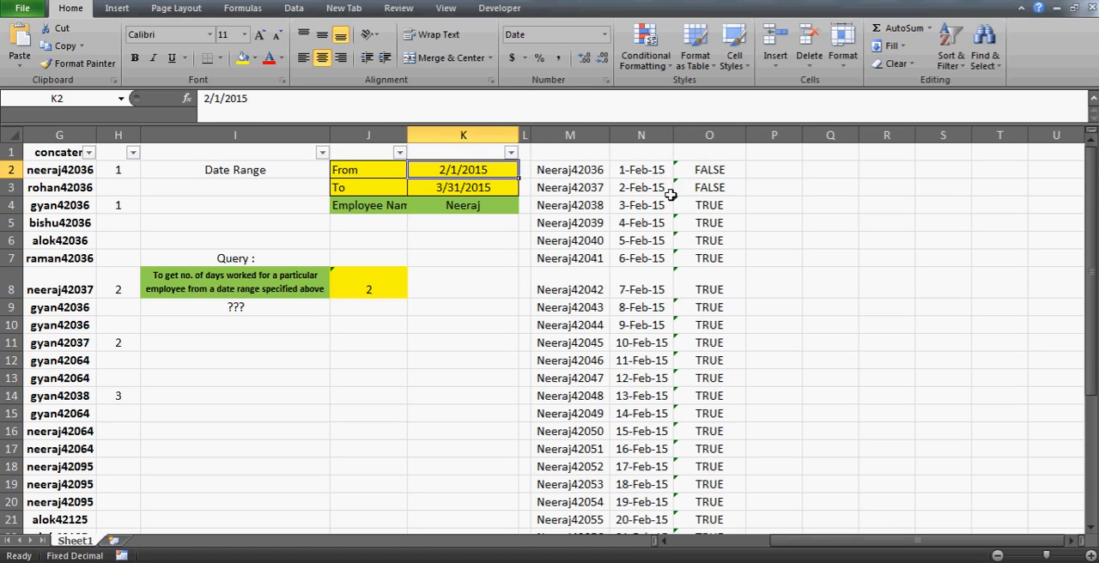
key("Right")
key("Right")
key("Right")
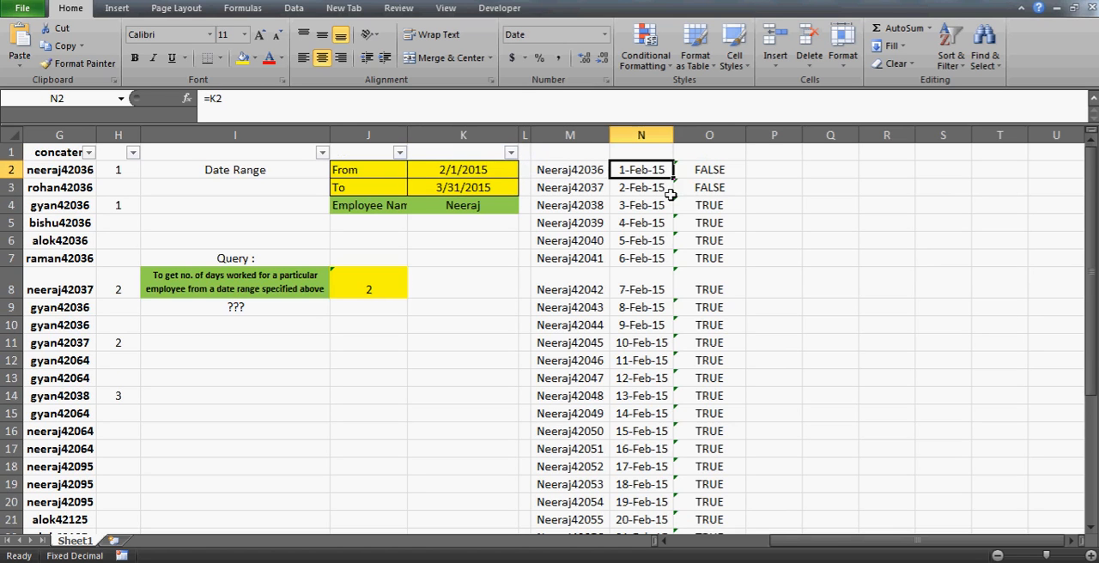
key("Left")
key("Left")
key("Left")
- Extend the date formula in column N from N29 down to N50
key("Right")
key("Right")
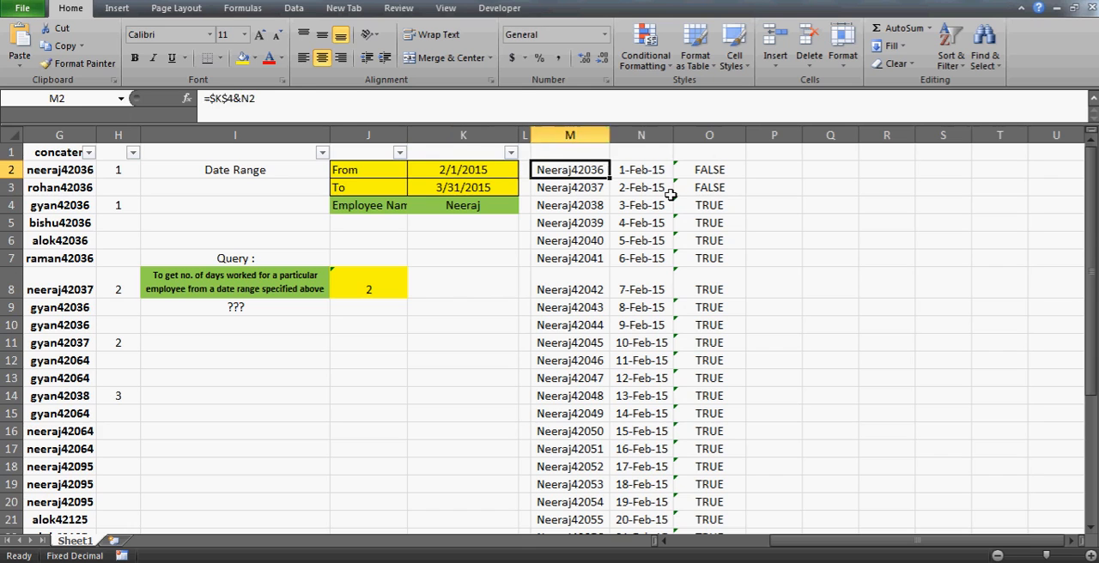
key("Right")
key("ctrl+Down")
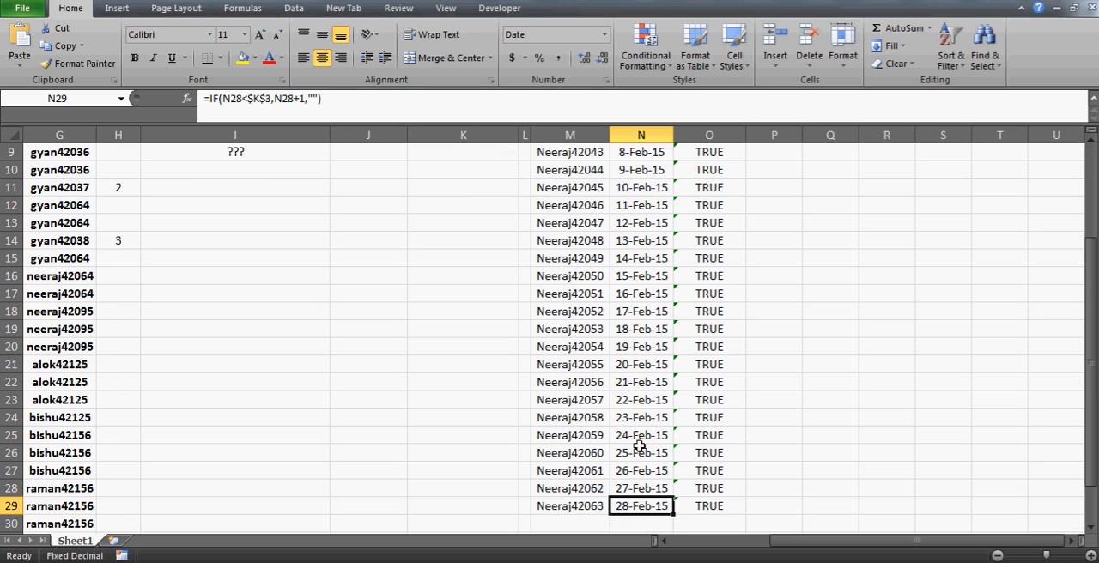
key("Down")
key("Up")
key("Down")
key("Down")
key("Down")
key("Down")
key("Down")
key("Down")
key("Down")
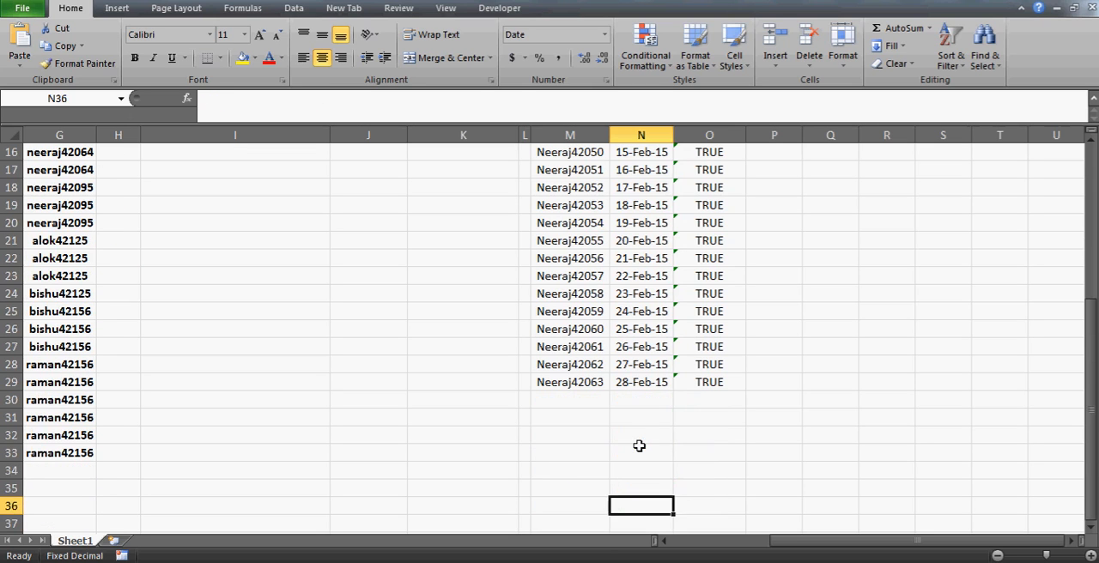
key("Up")
key("Up")
key("Up")
key("Up")
key("Up")
key("Up")
key("Up")
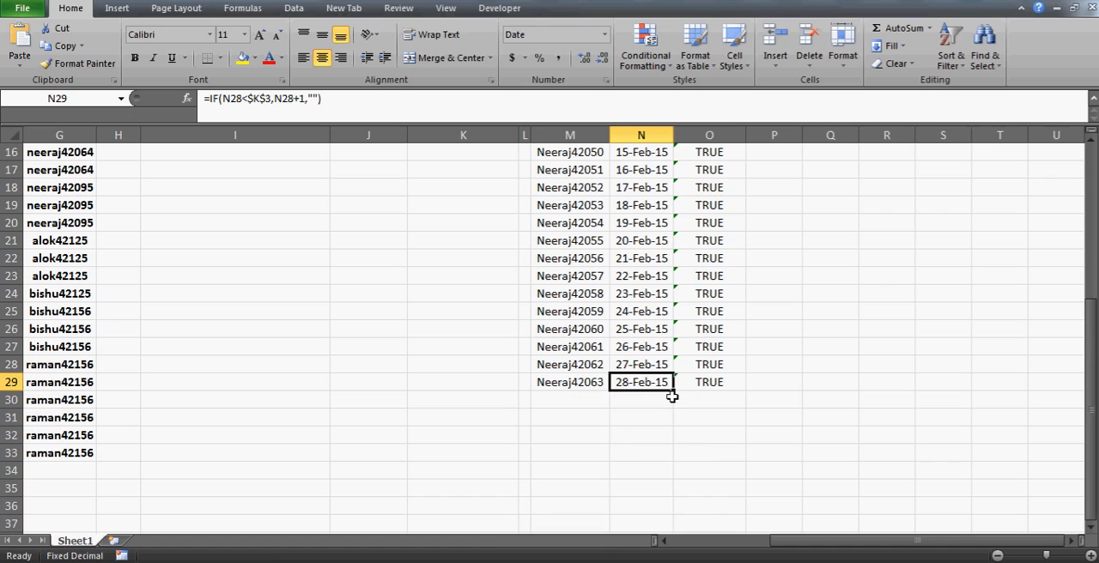
left_click_drag(672, 396, 678, 511)
left_click(655, 468)
key("Down")
key("Down")
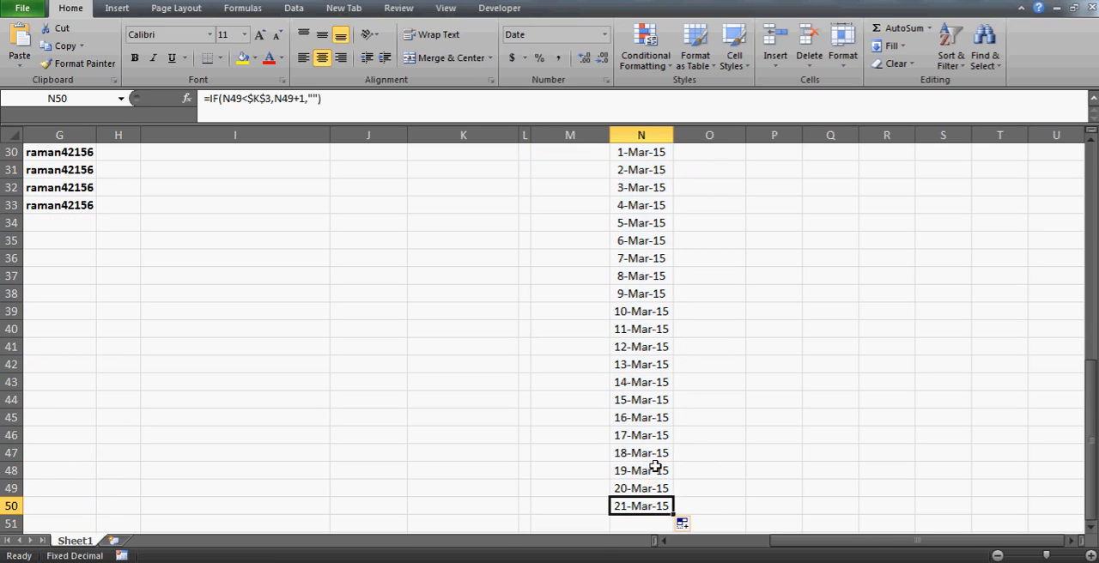
- Fill the name-and-date concatenation formula in column M down to M50
key("Left")
key("ctrl+shift+Up")
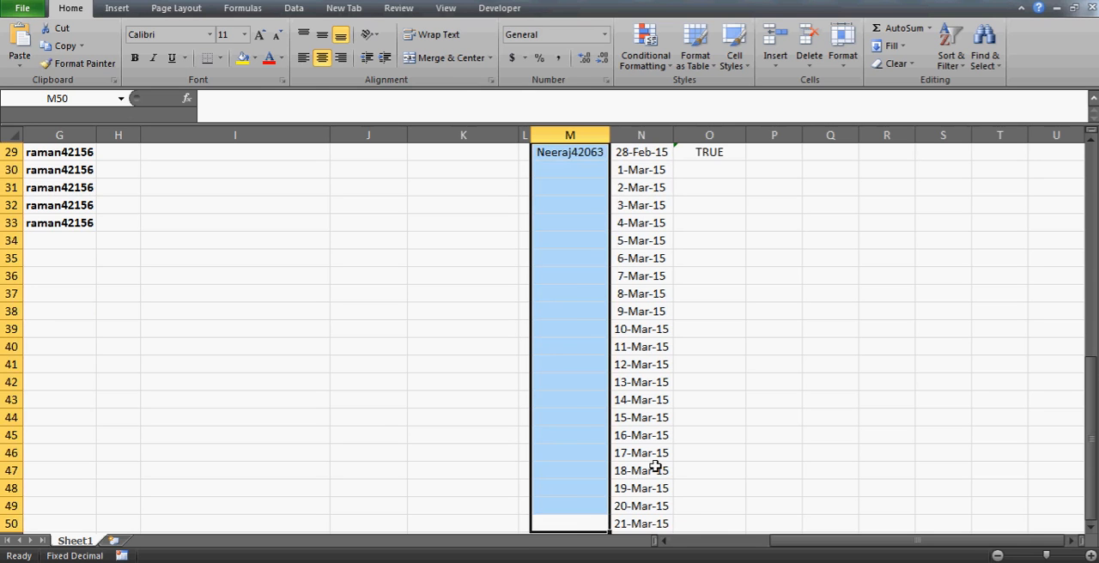
key("ctrl+d")
- Fill the ISERROR/VLOOKUP formula in column O down to O50 and return to the top of the sheet
key("Right")
key("Right")
key("ctrl+shift+Up")
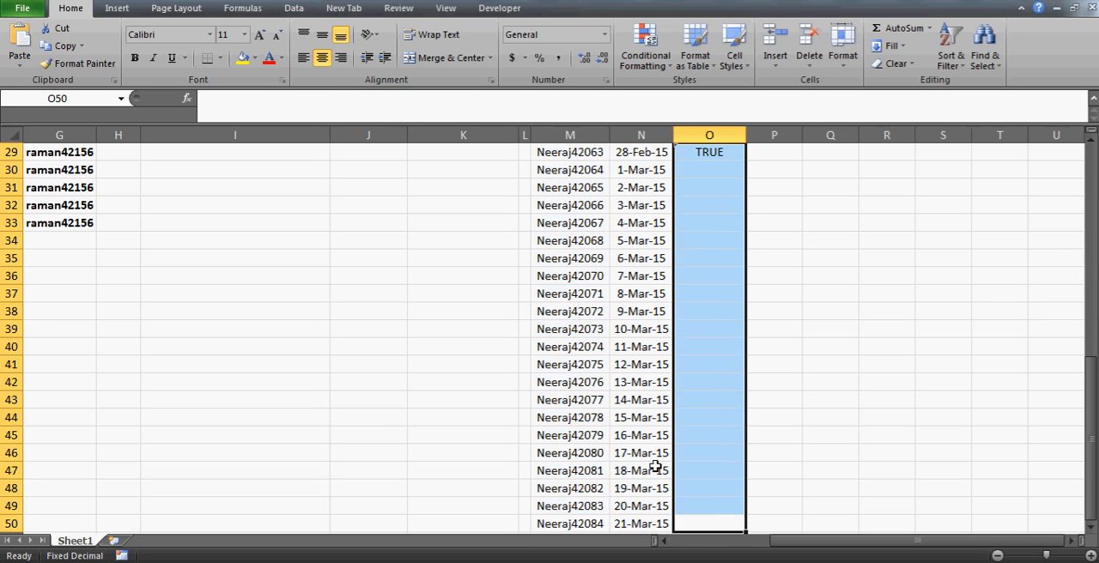
key("ctrl+d")
key("Down")
key("Up")
key("Up")
key("ctrl+Up")
key("Up")
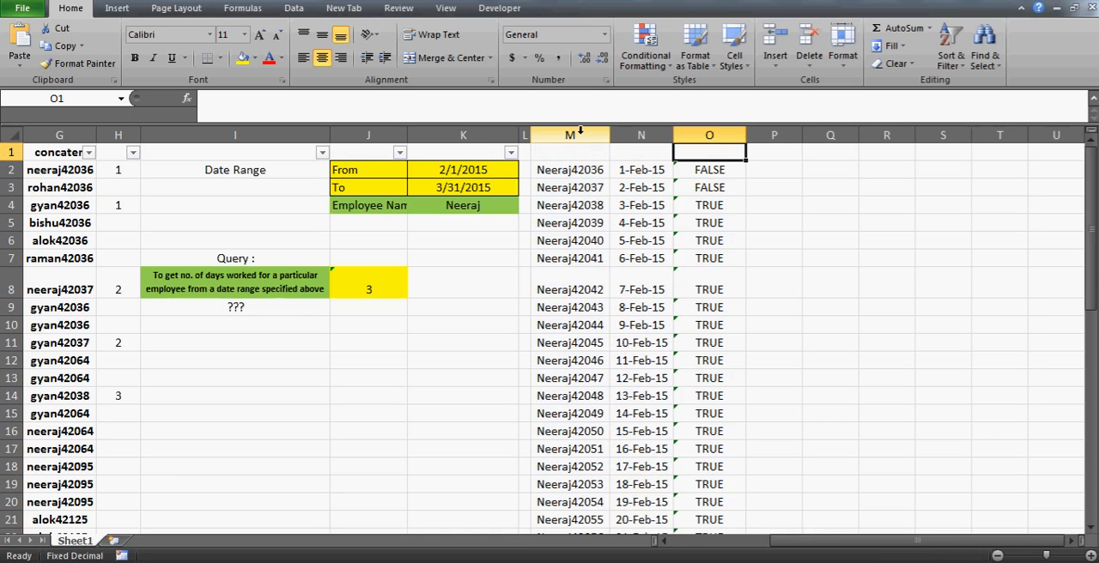
- Hide the helper columns M through O
left_click_drag(580, 133, 710, 133)
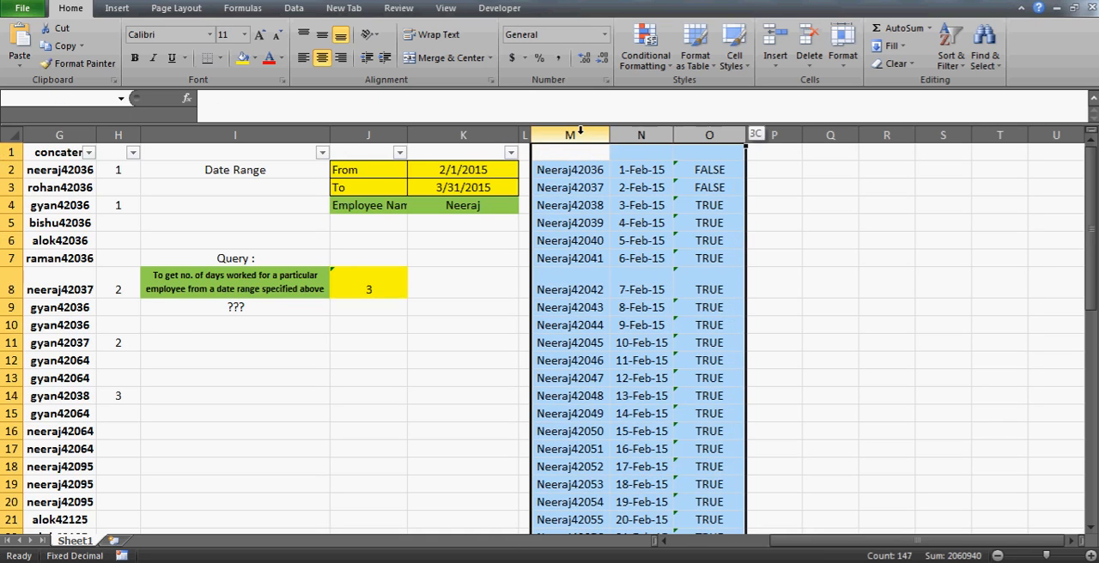
right_click(604, 195)
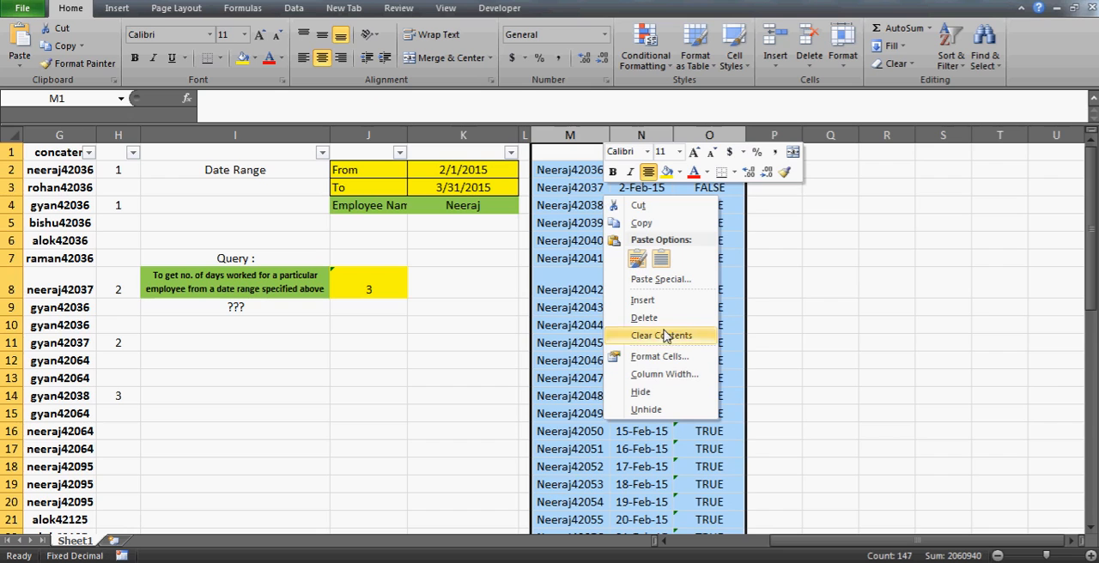
left_click(642, 392)
left_click(470, 348)
key("Up")
key("Left")
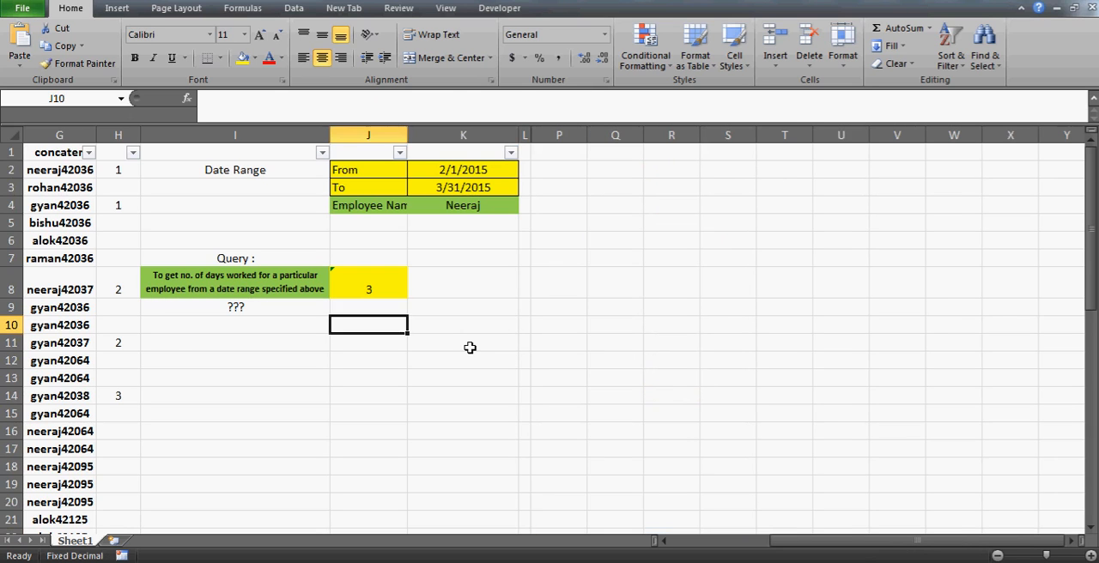
- Hide the concatenation helper column G
key("Up")
key("Up")
key("Up")
key("Up")
key("Up")
key("Up")
key("Up")
key("Up")
key("Up")
key("Left")
key("Left")
key("Left")
key("Left")
key("Left")
key("Left")
key("Left")
key("Left")
key("Left")
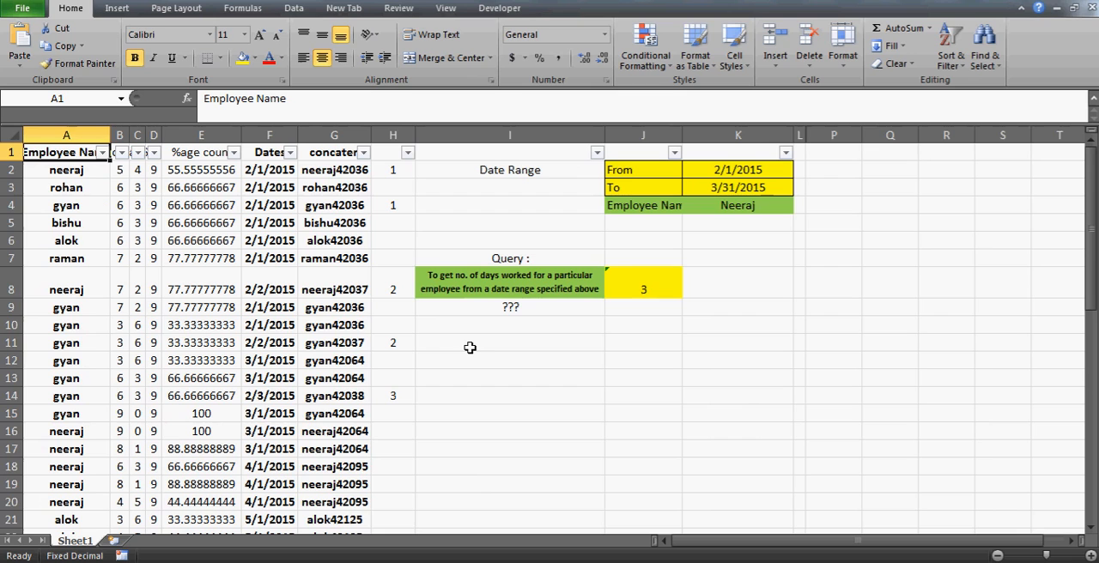
left_click(325, 136)
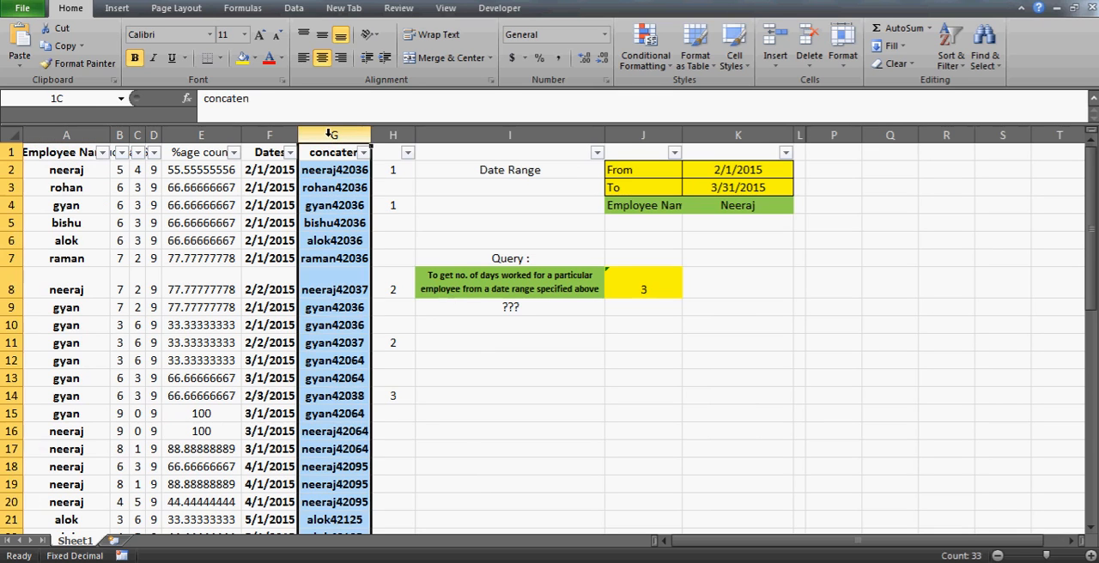
right_click(347, 248)
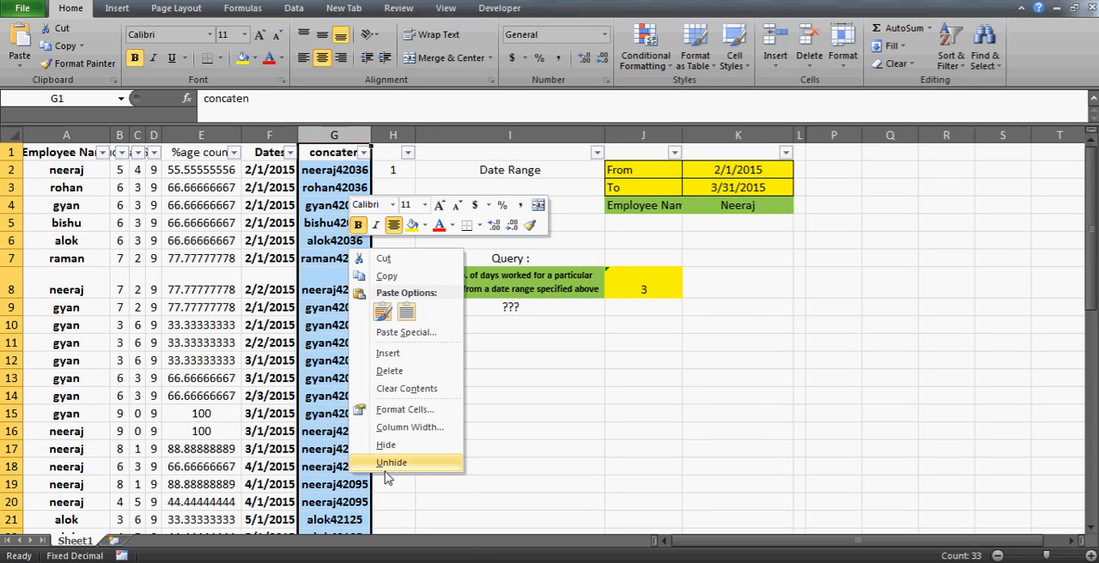
left_click(386, 445)
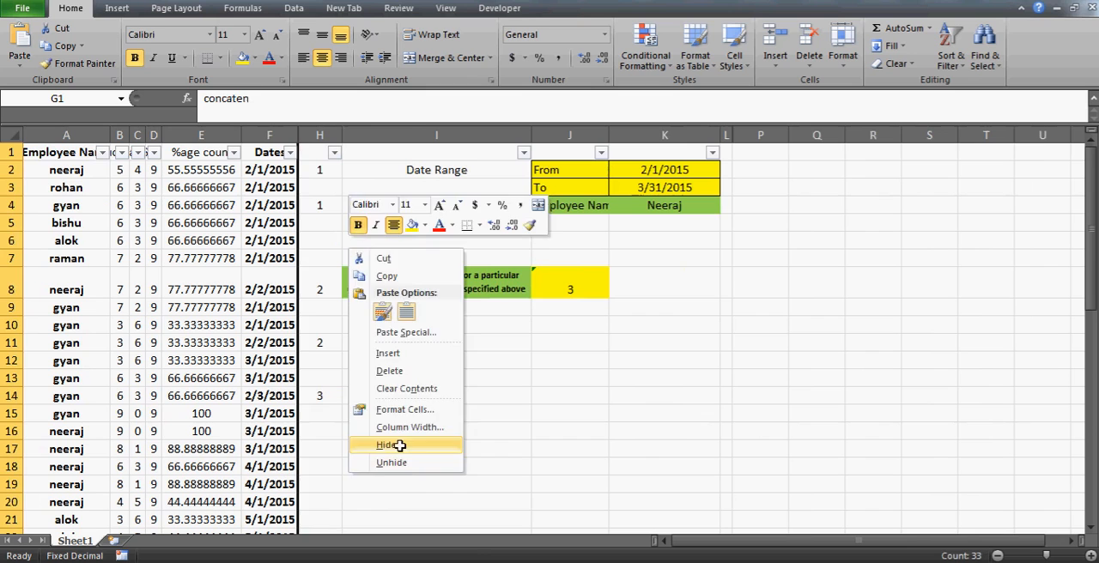
left_click(211, 206)
key("Up")
key("Up")
key("Up")
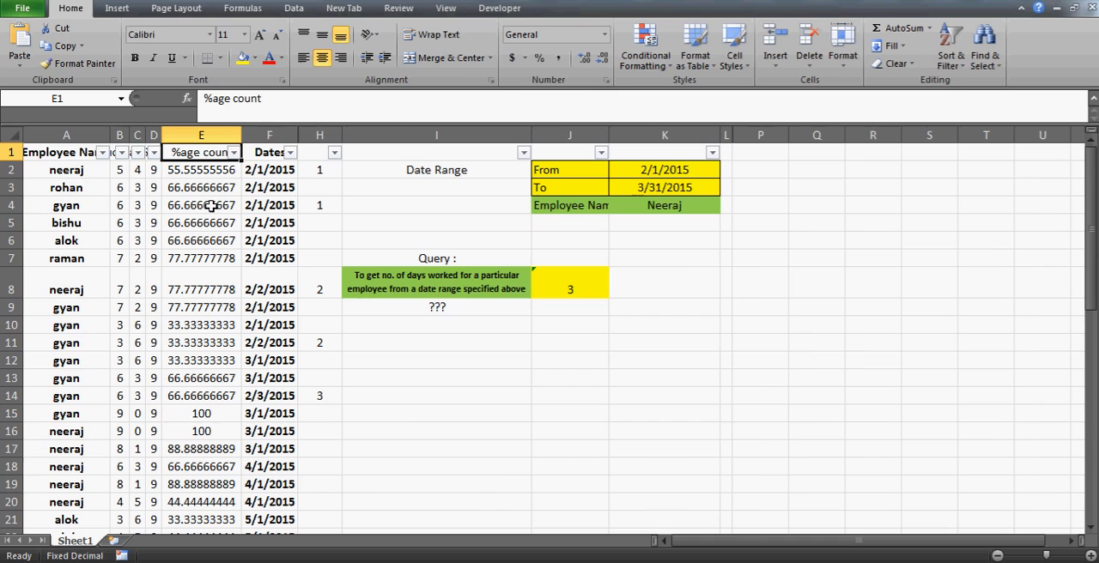
- Switch to the Chrome browser showing the excelvbalover.com home page and select the site address
key("Right")
key("Right")
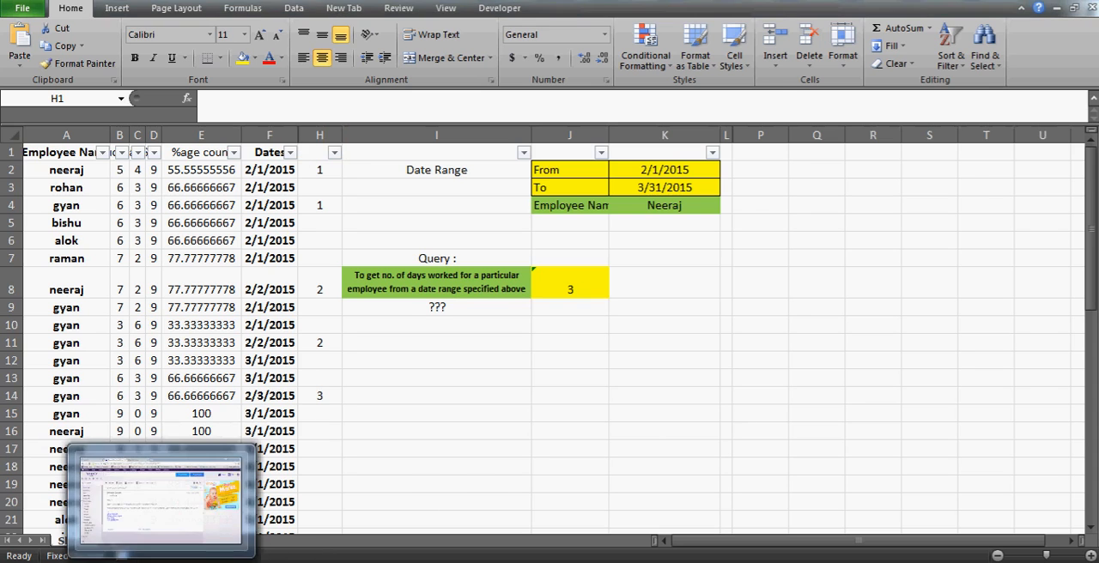
left_click(161, 560)
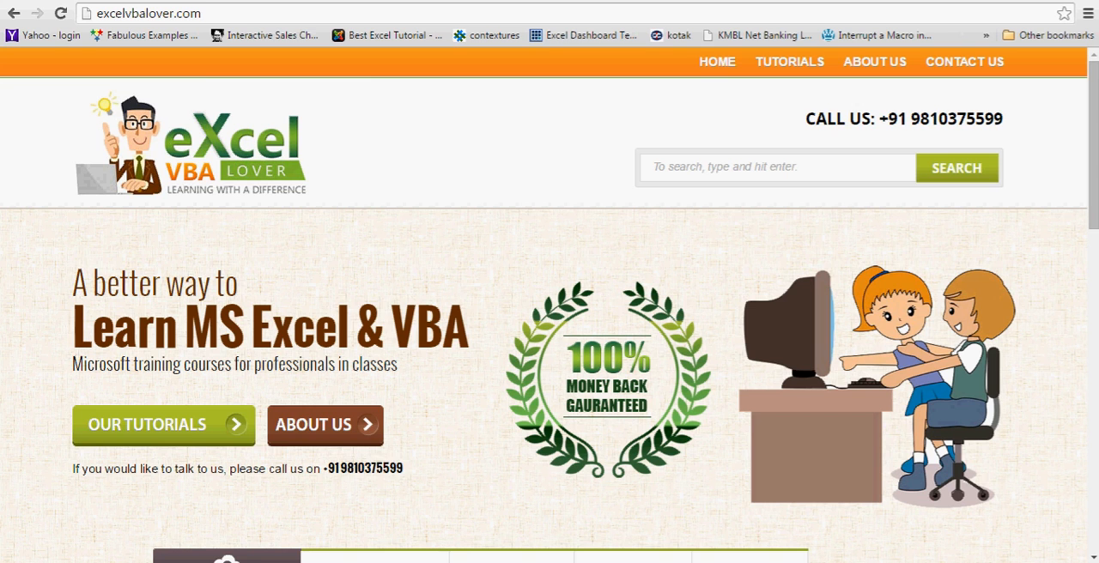
left_click(244, 16)
key("ctrl+a")
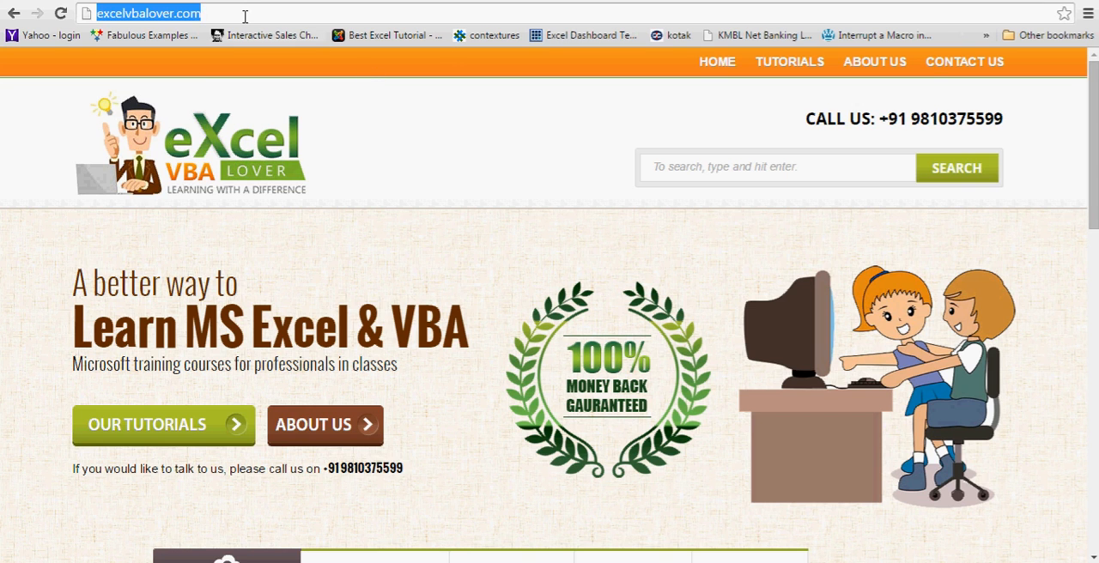
- Open the Excel Training video tutorial listing from the site's tutorials
mouse_move(790, 62)
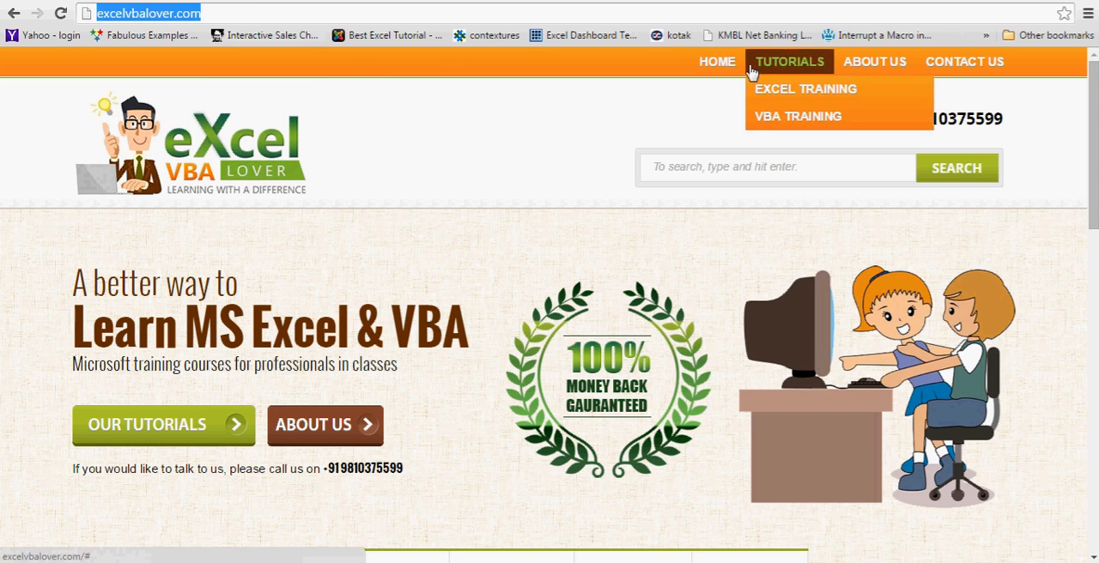
mouse_move(790, 99)
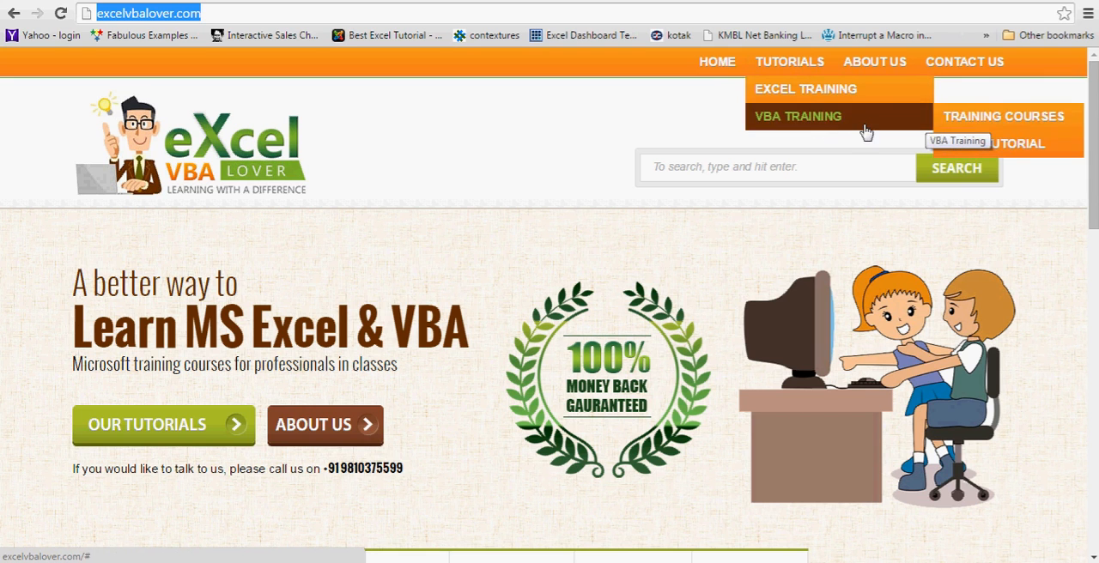
mouse_move(781, 116)
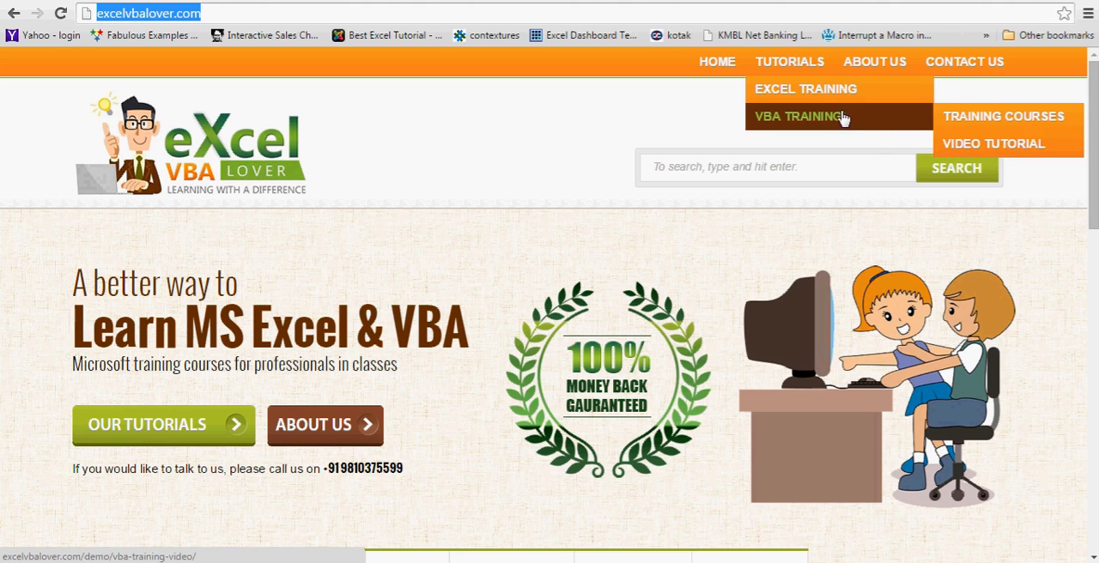
mouse_move(862, 95)
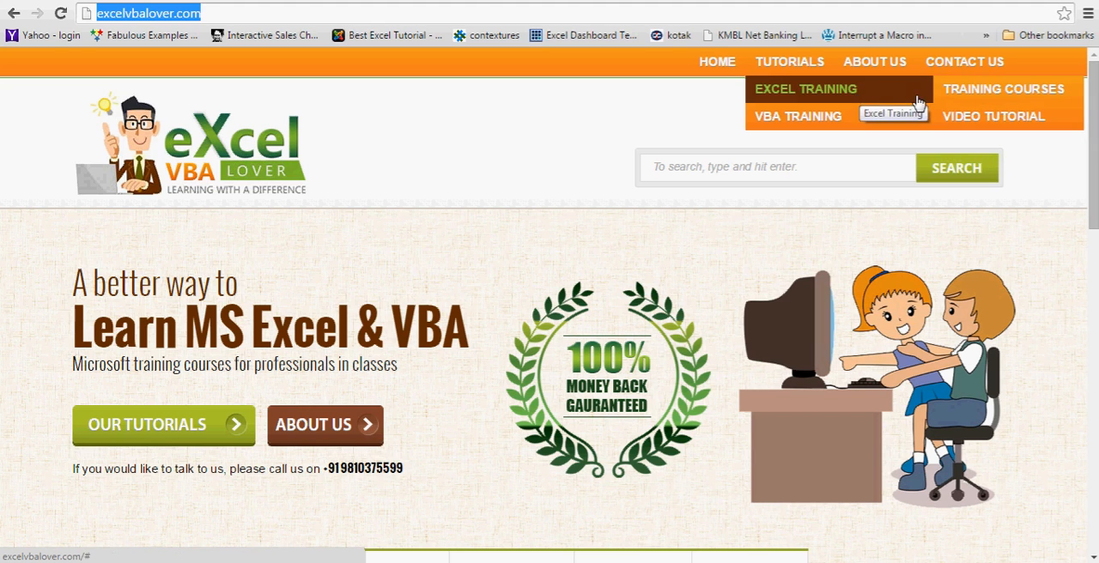
left_click(966, 124)
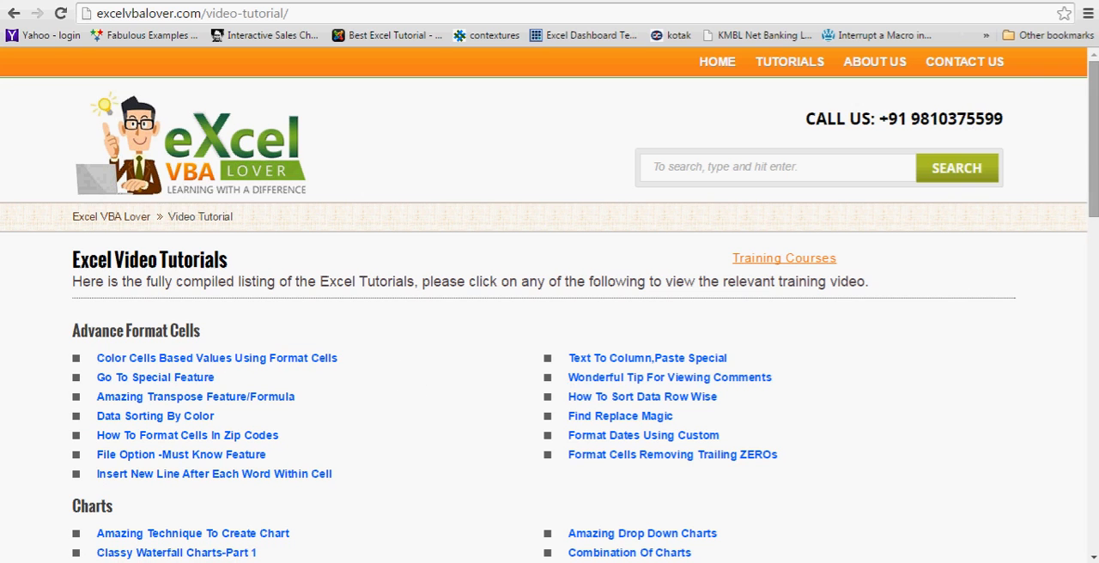
- Look through the Excel video tutorial categories down to Vlookup (Basic+Advance), and return to the Excel worksheet at cell I11
left_click_drag(1094, 163, 1094, 206)
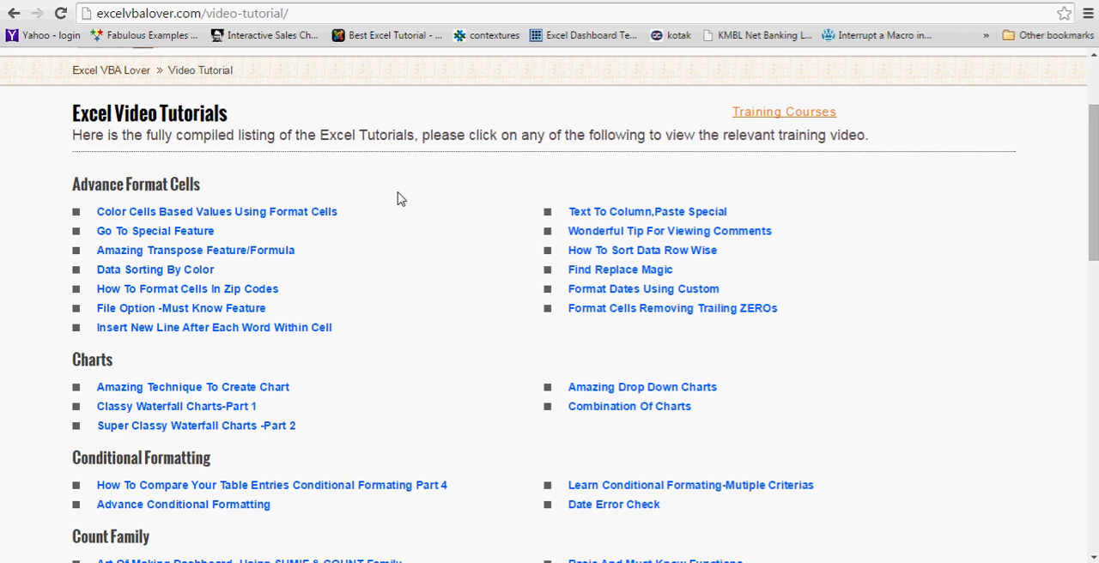
left_click_drag(1095, 174, 1095, 218)
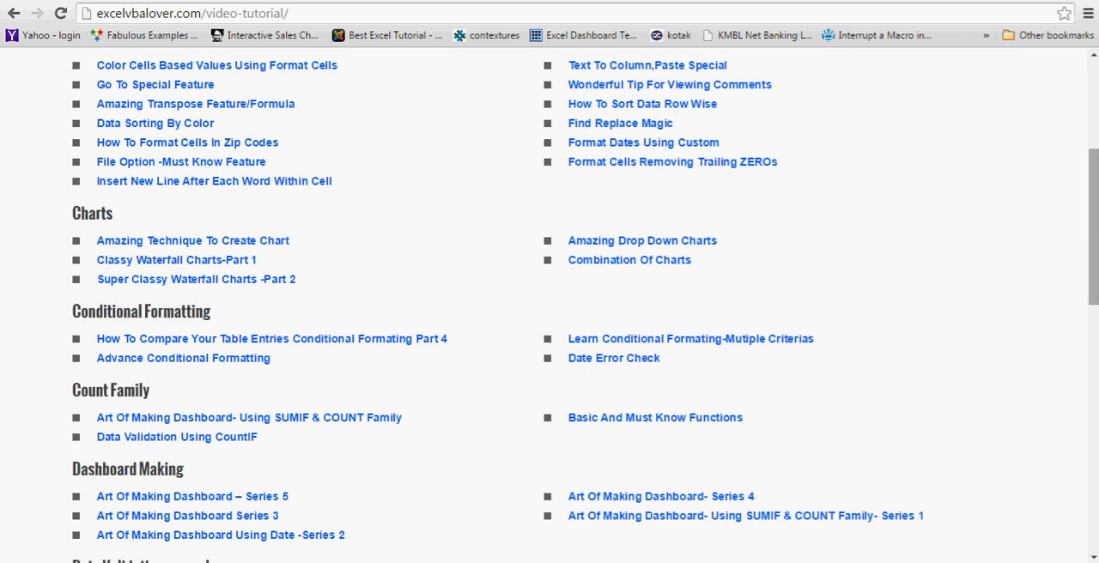
left_click_drag(1096, 226, 1096, 467)
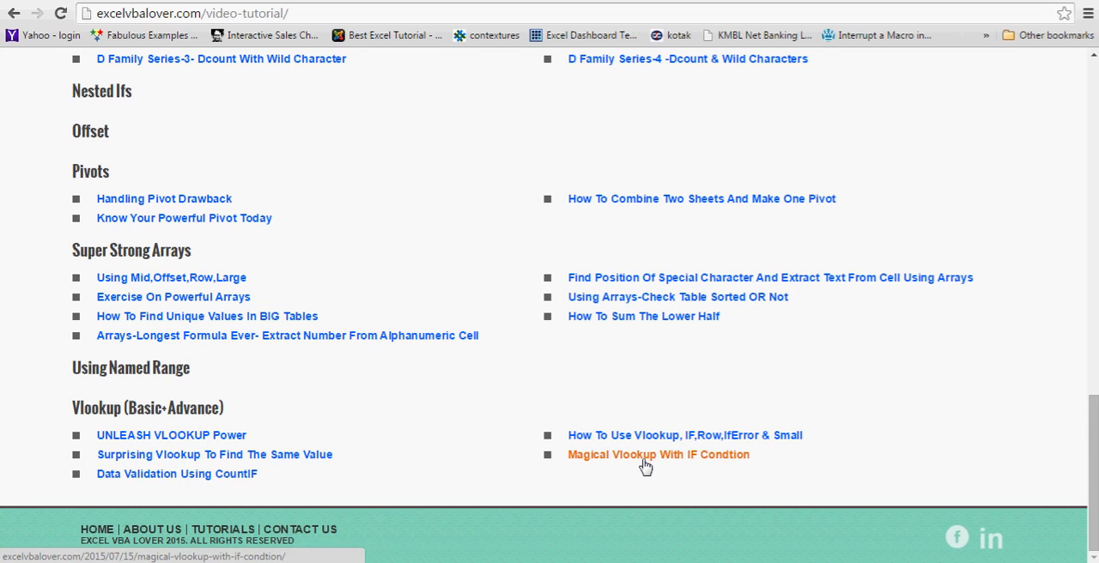
left_click_drag(1096, 489, 1088, 150)
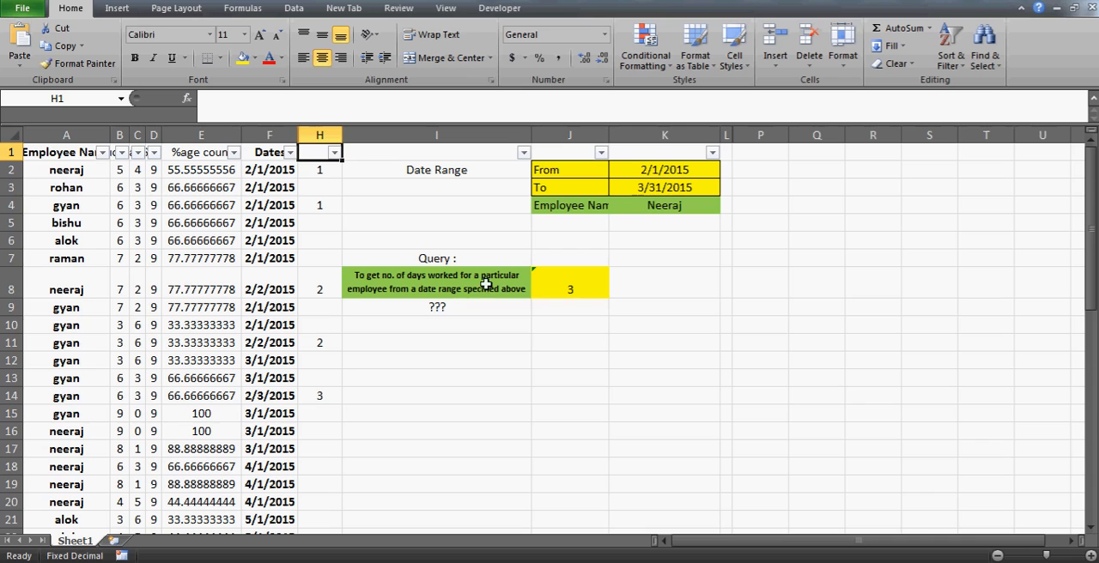
left_click(490, 339)
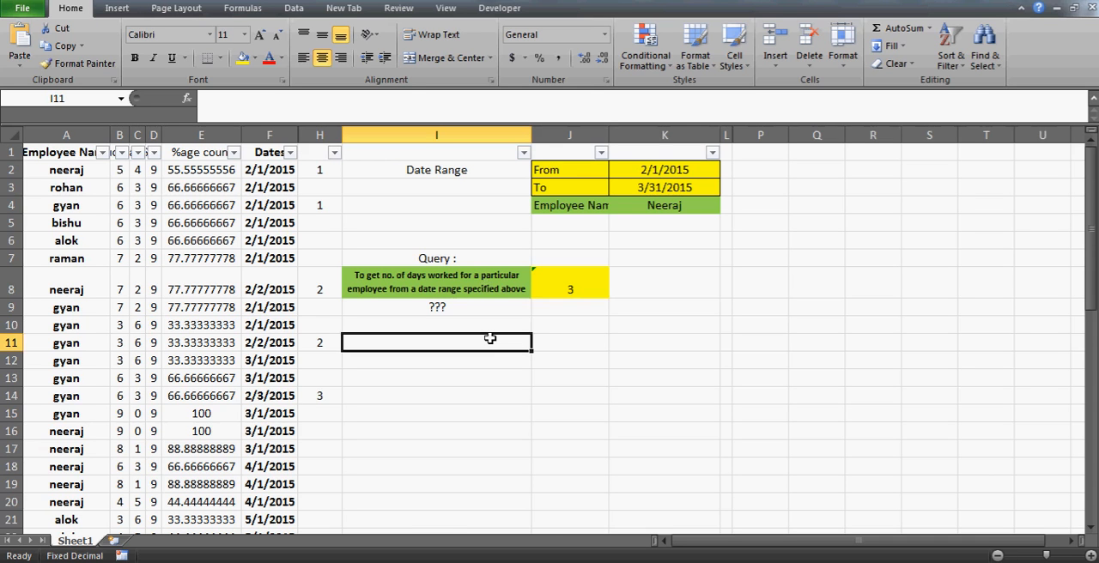